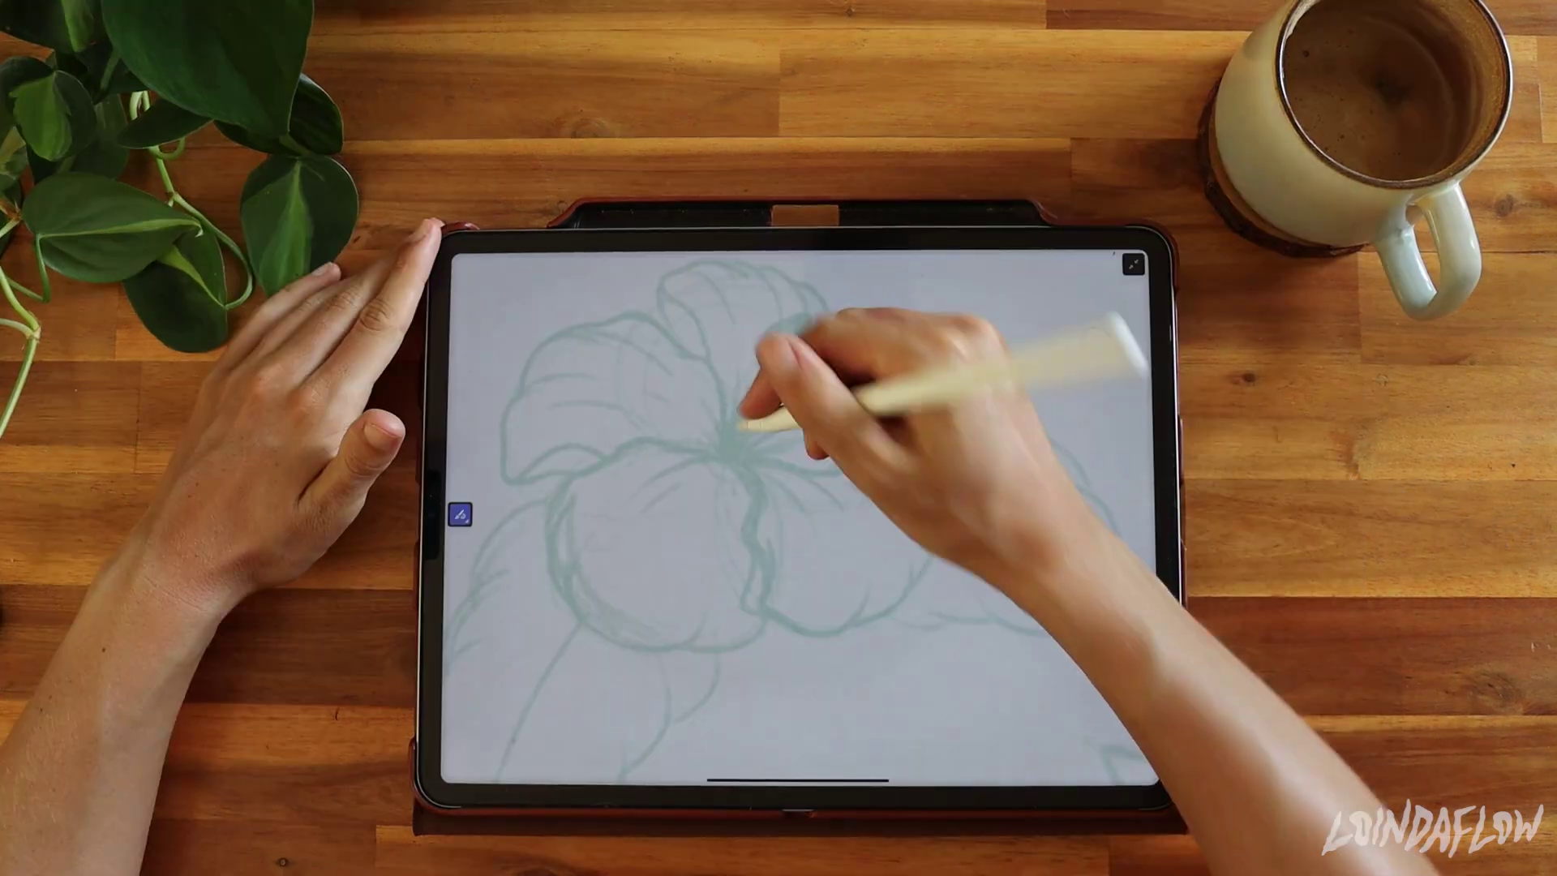
Ink the hibiscus centre and its curving stamen line in dark green
drag(727, 454, 741, 464)
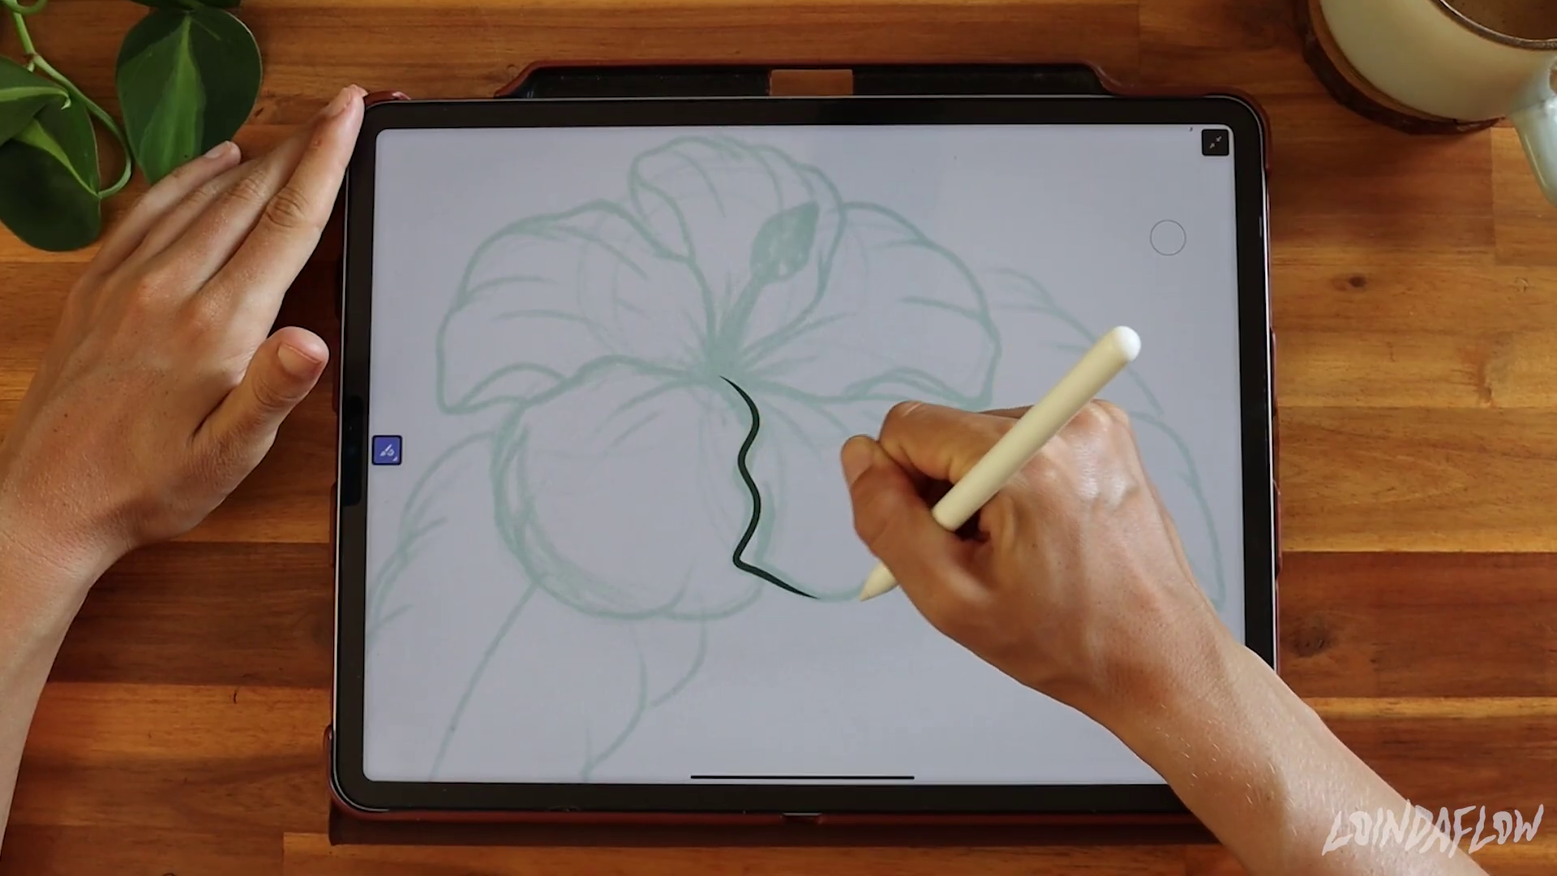
drag(898, 542, 901, 629)
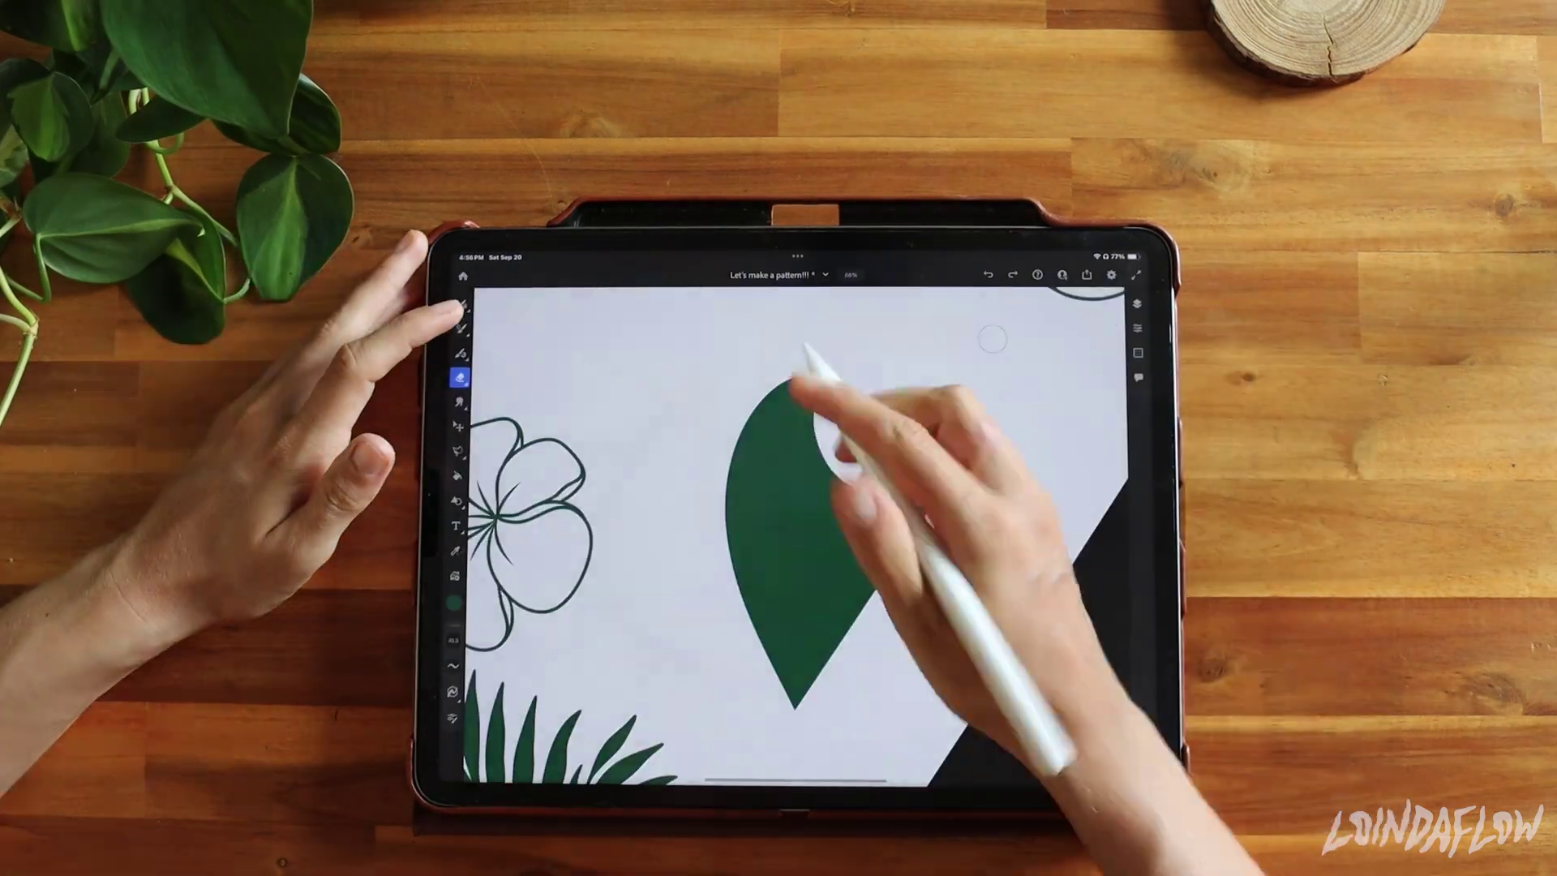
Erase the stray leaf line, make the flower line-art layer the reference layer, and pick salmon
drag(746, 438, 714, 567)
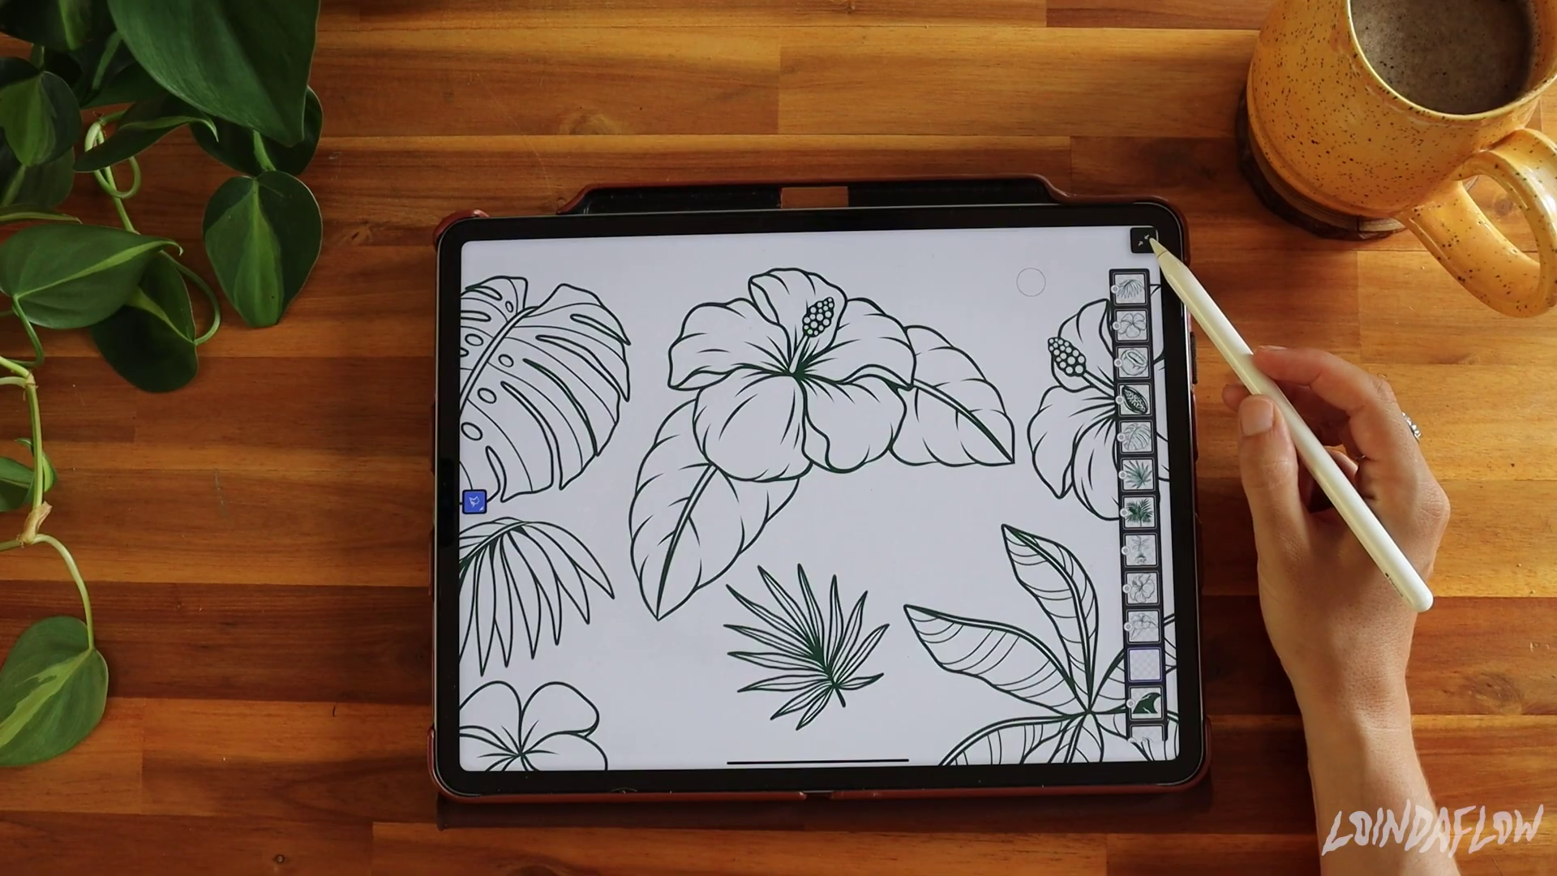
click(1143, 241)
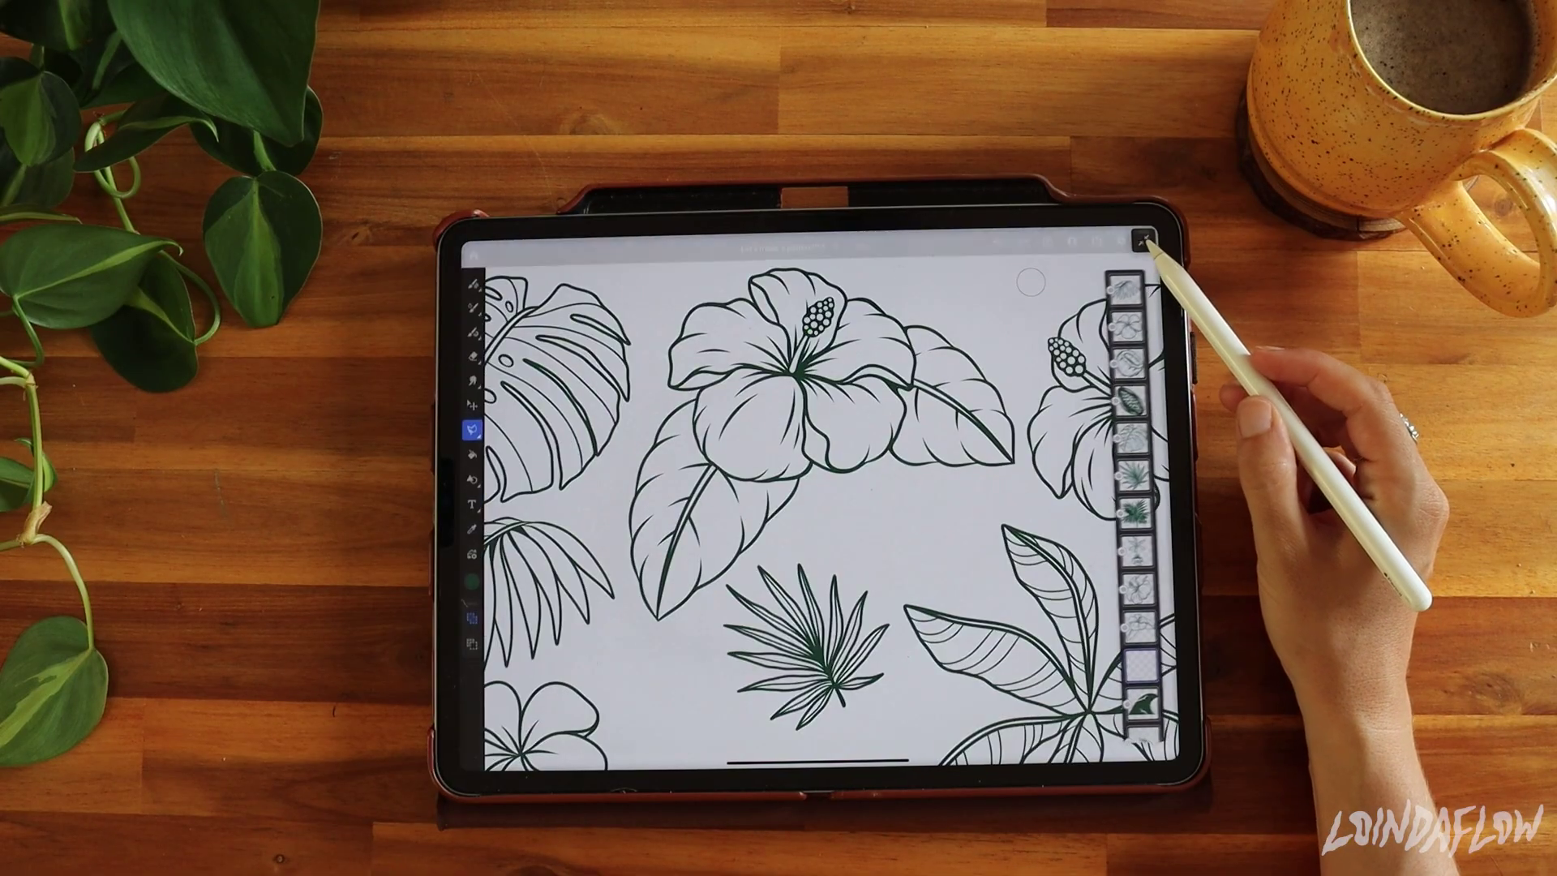
click(1117, 632)
click(1159, 558)
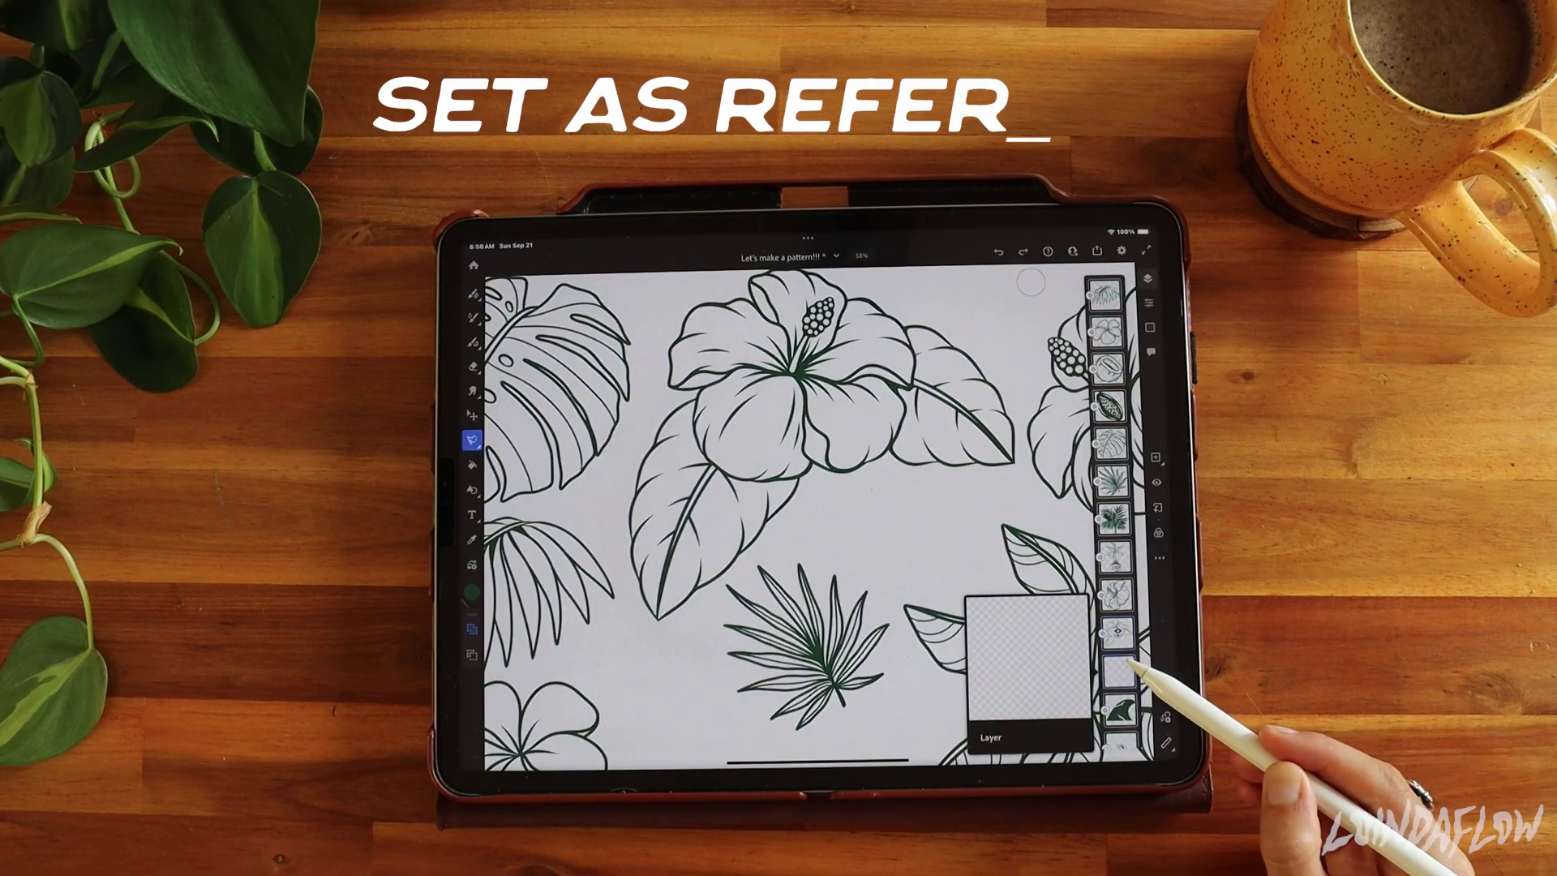
click(1147, 279)
click(471, 592)
click(554, 540)
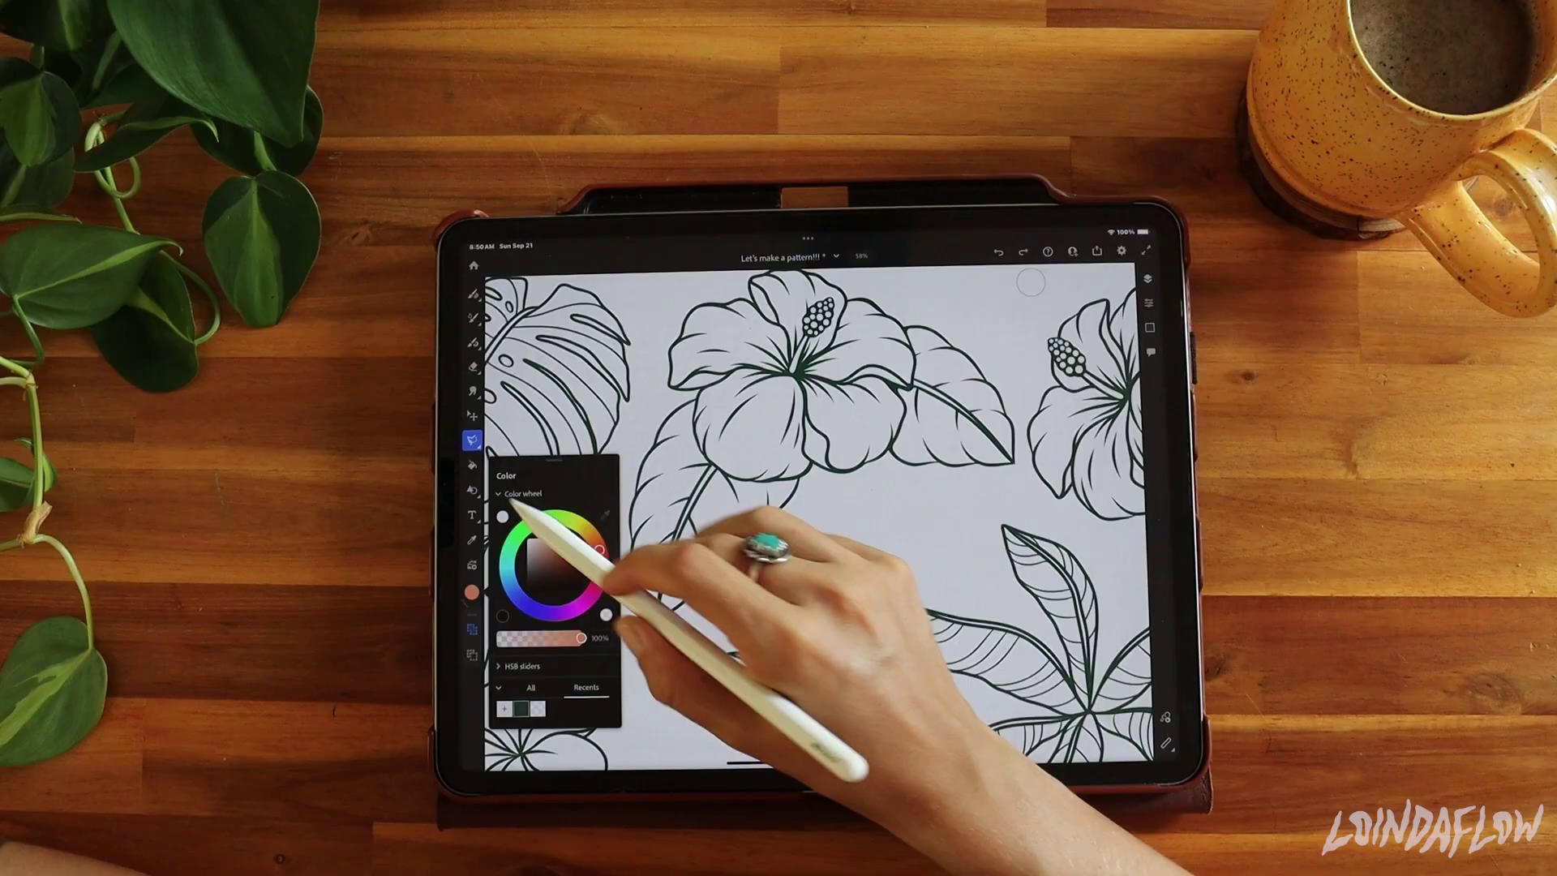
Fill all five petals of the main hibiscus with salmon using the Fill tool
click(471, 464)
drag(957, 356, 908, 442)
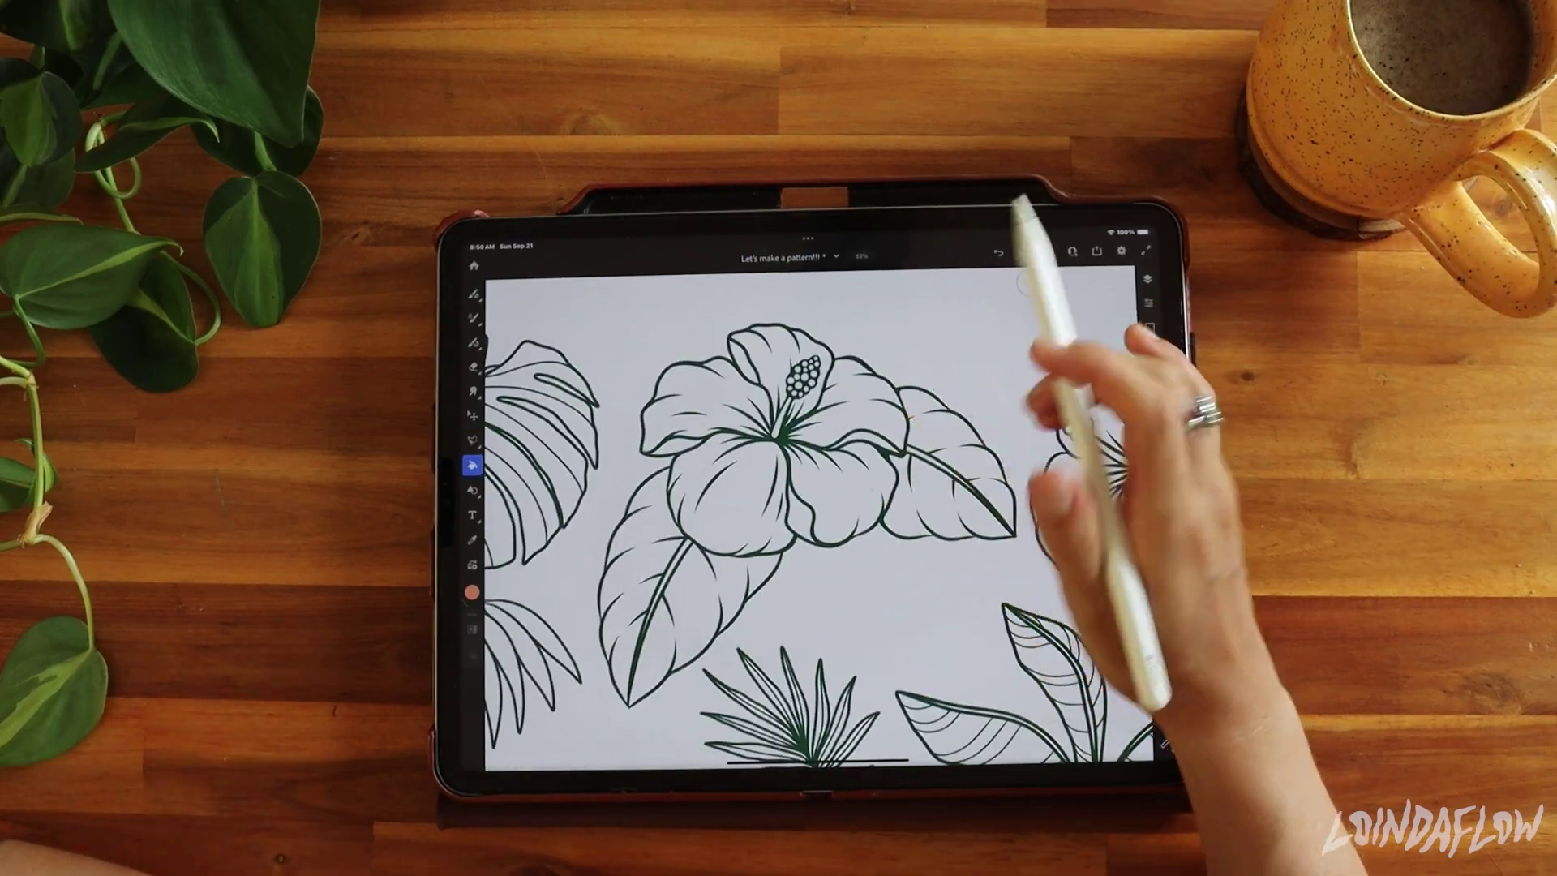
click(793, 300)
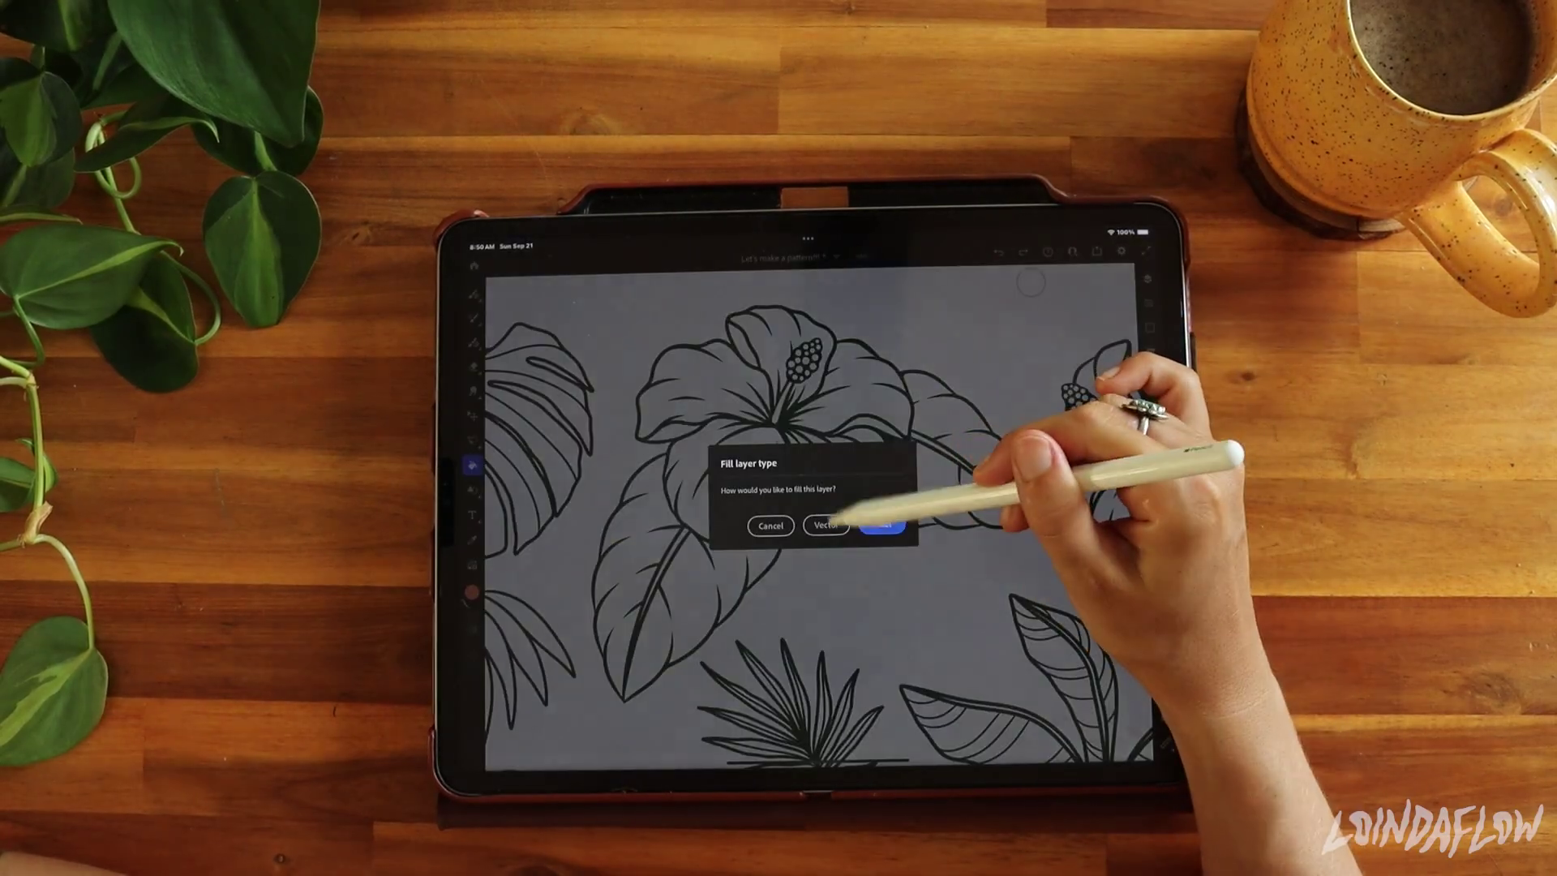
click(879, 520)
click(861, 375)
click(806, 487)
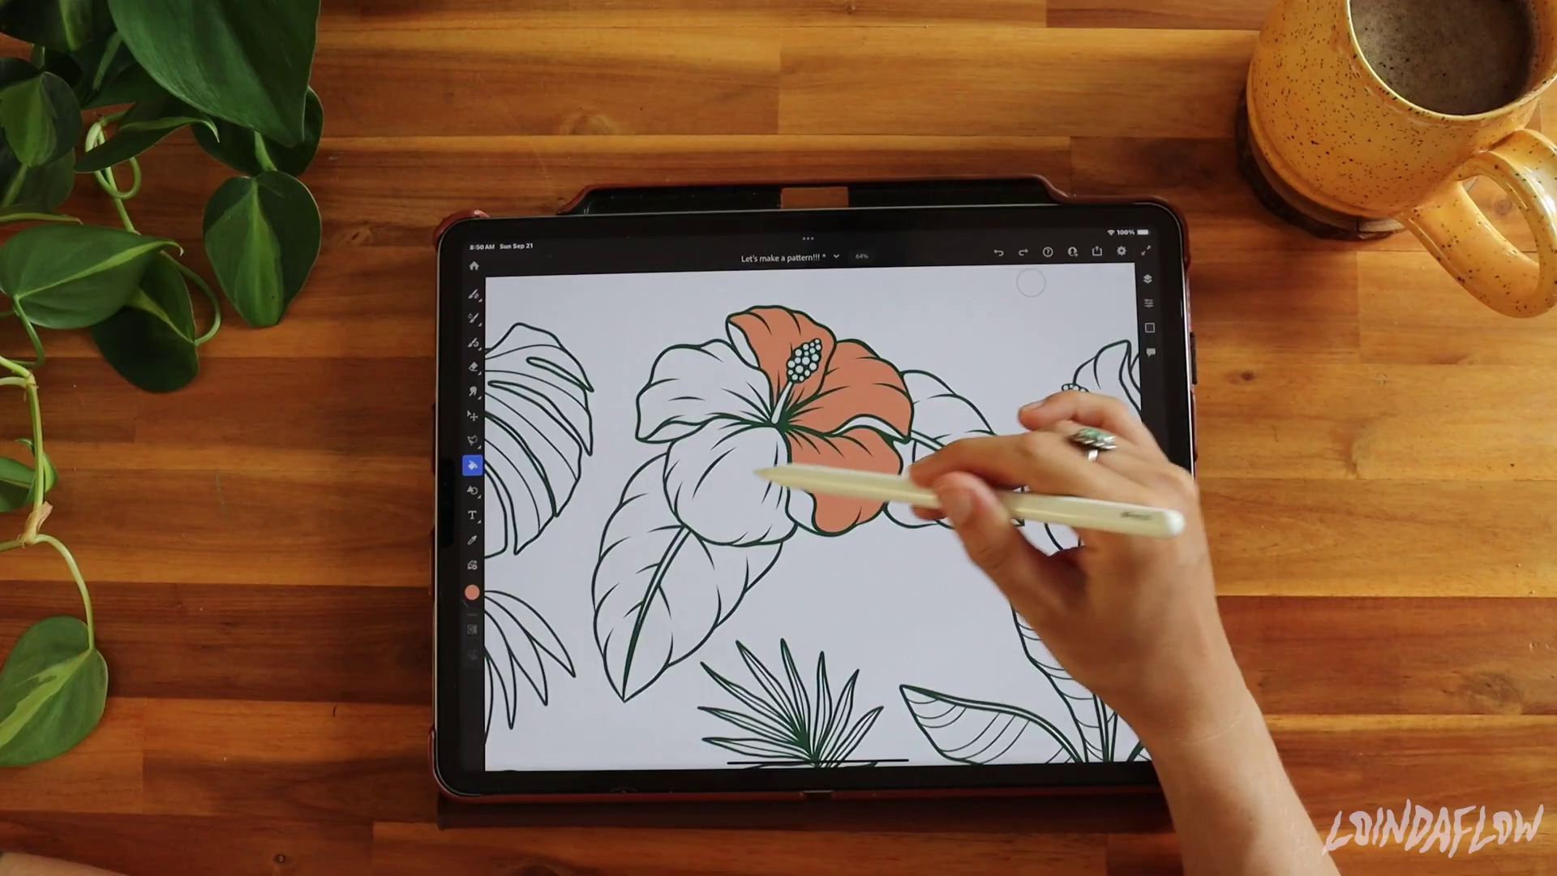
click(710, 486)
click(719, 406)
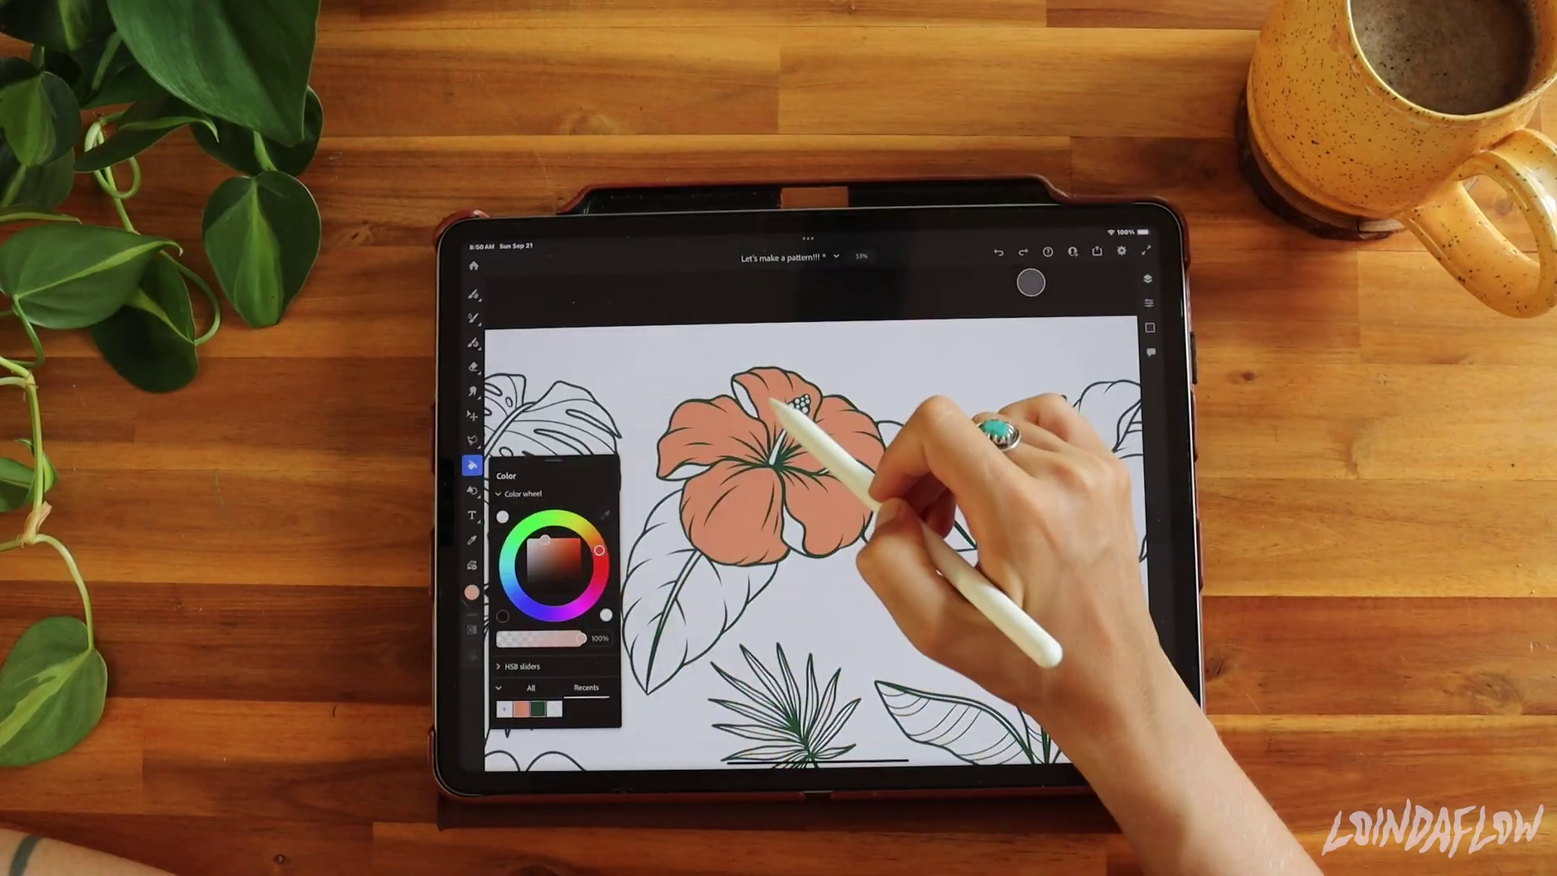
Shade the hibiscus with lighter pink, orange strokes at the centre, and a cream petal highlight
click(811, 423)
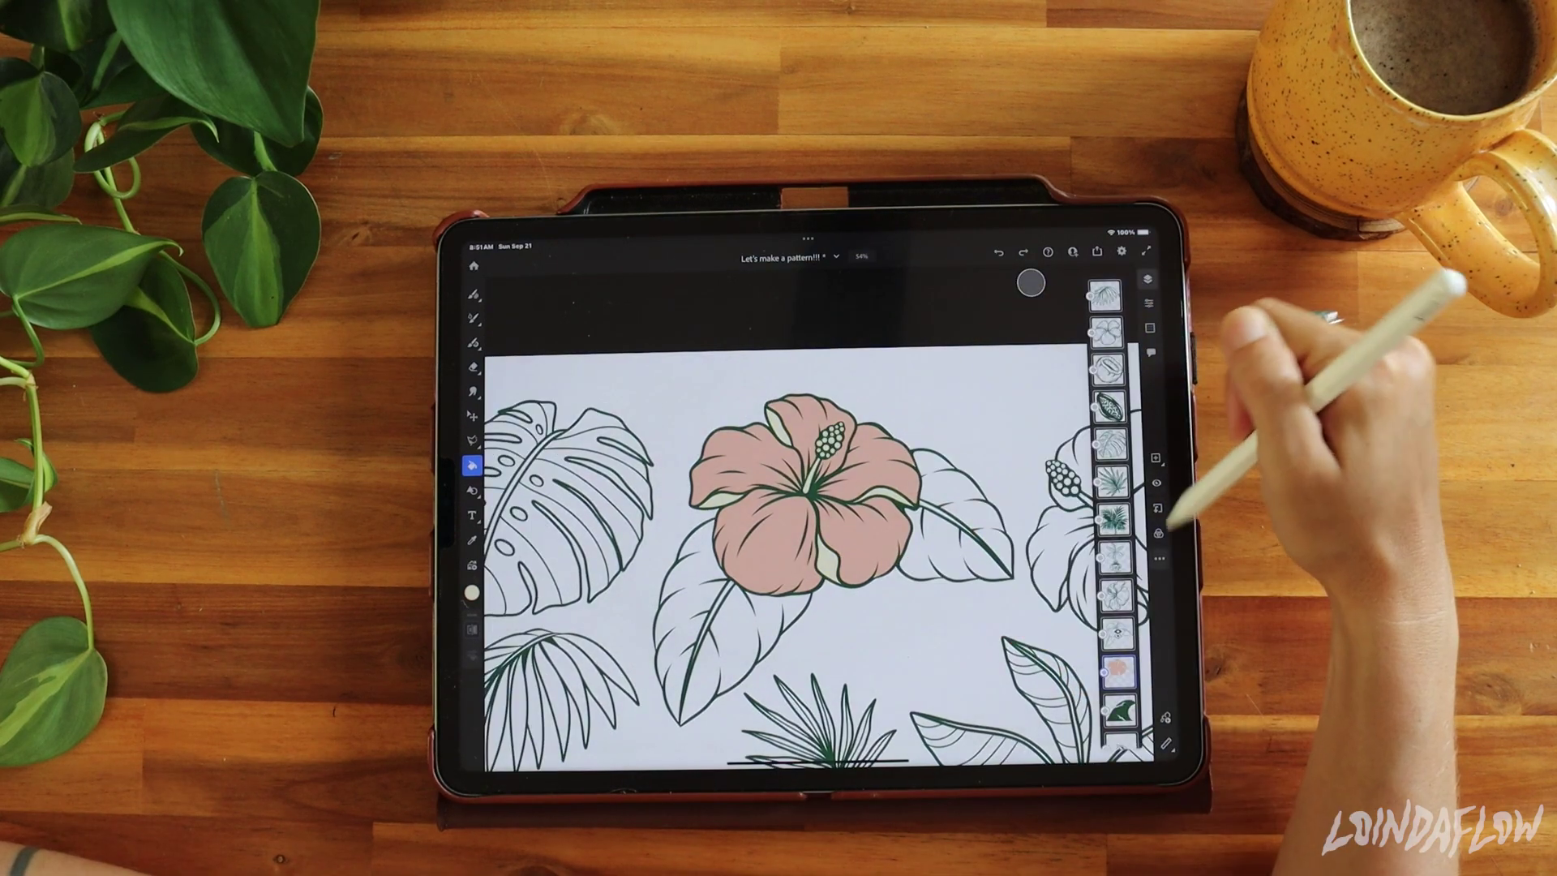
click(1148, 278)
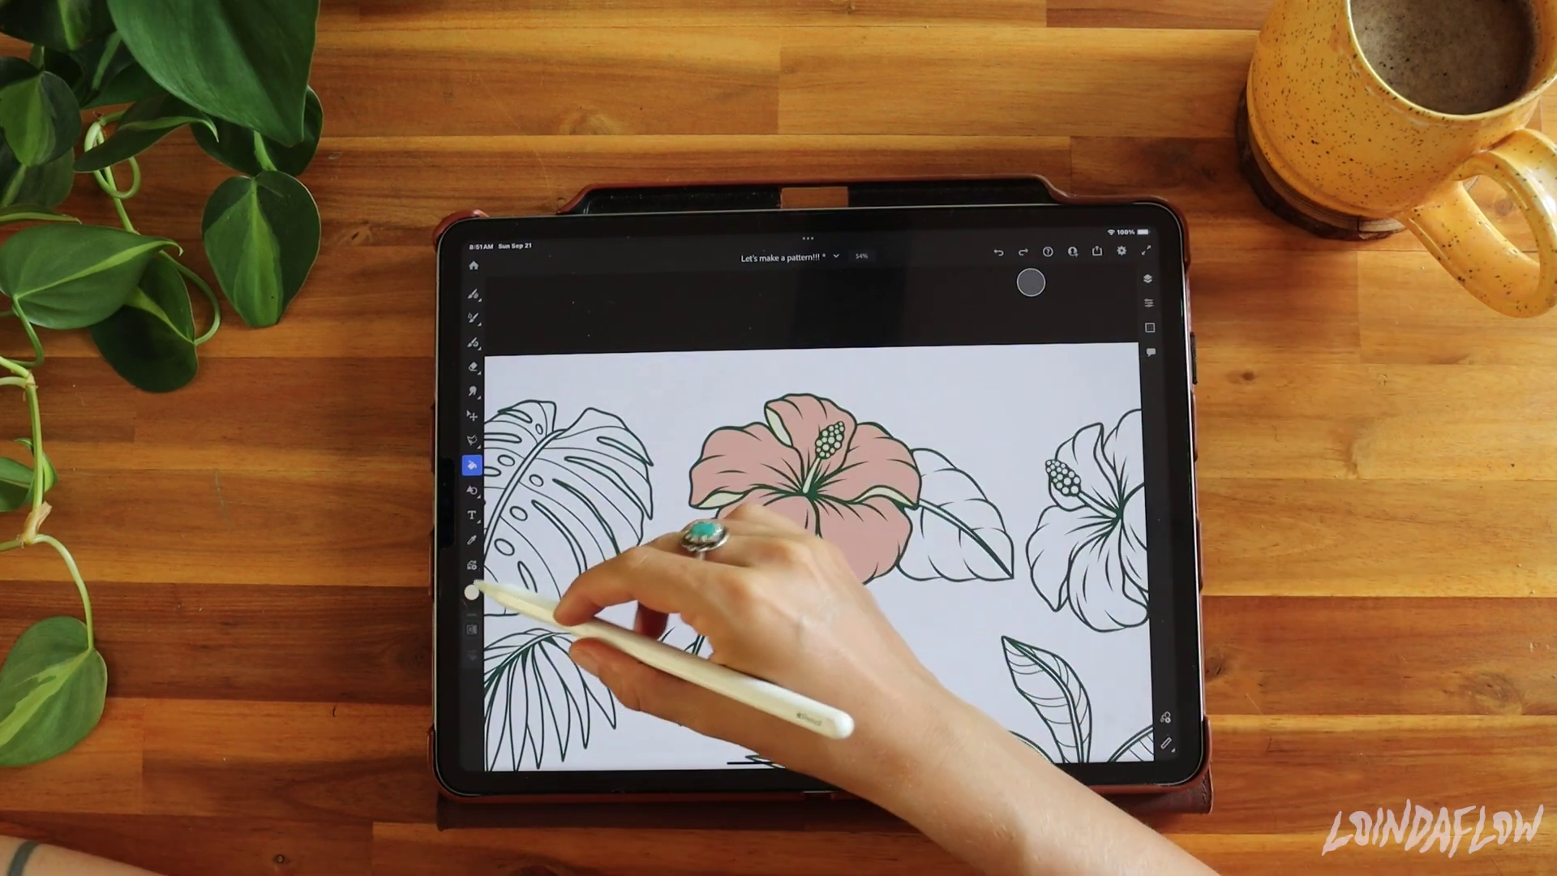
click(471, 593)
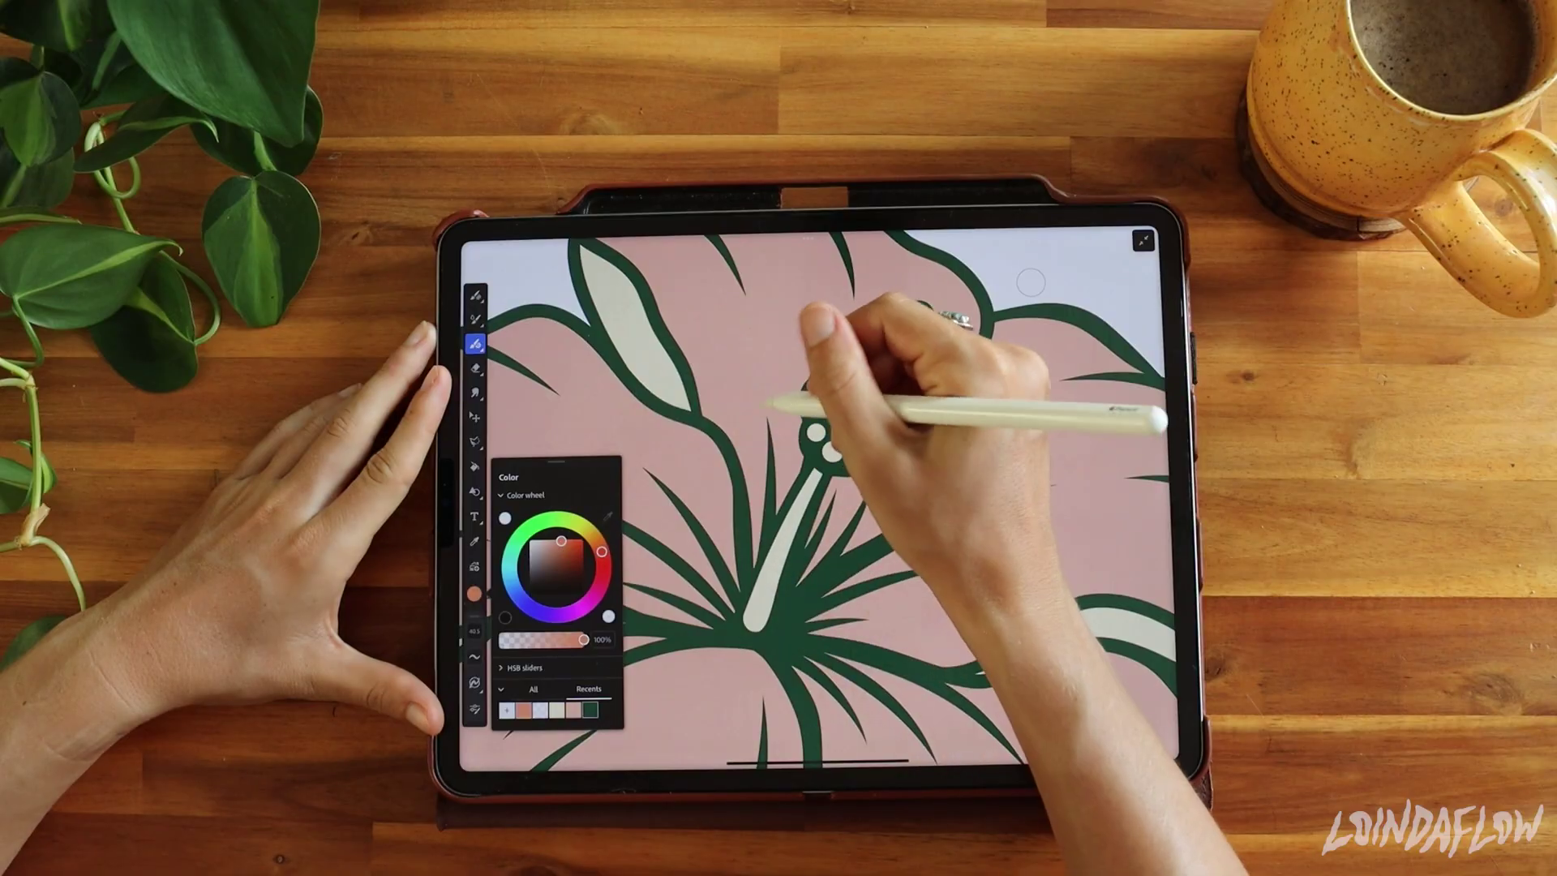
click(762, 389)
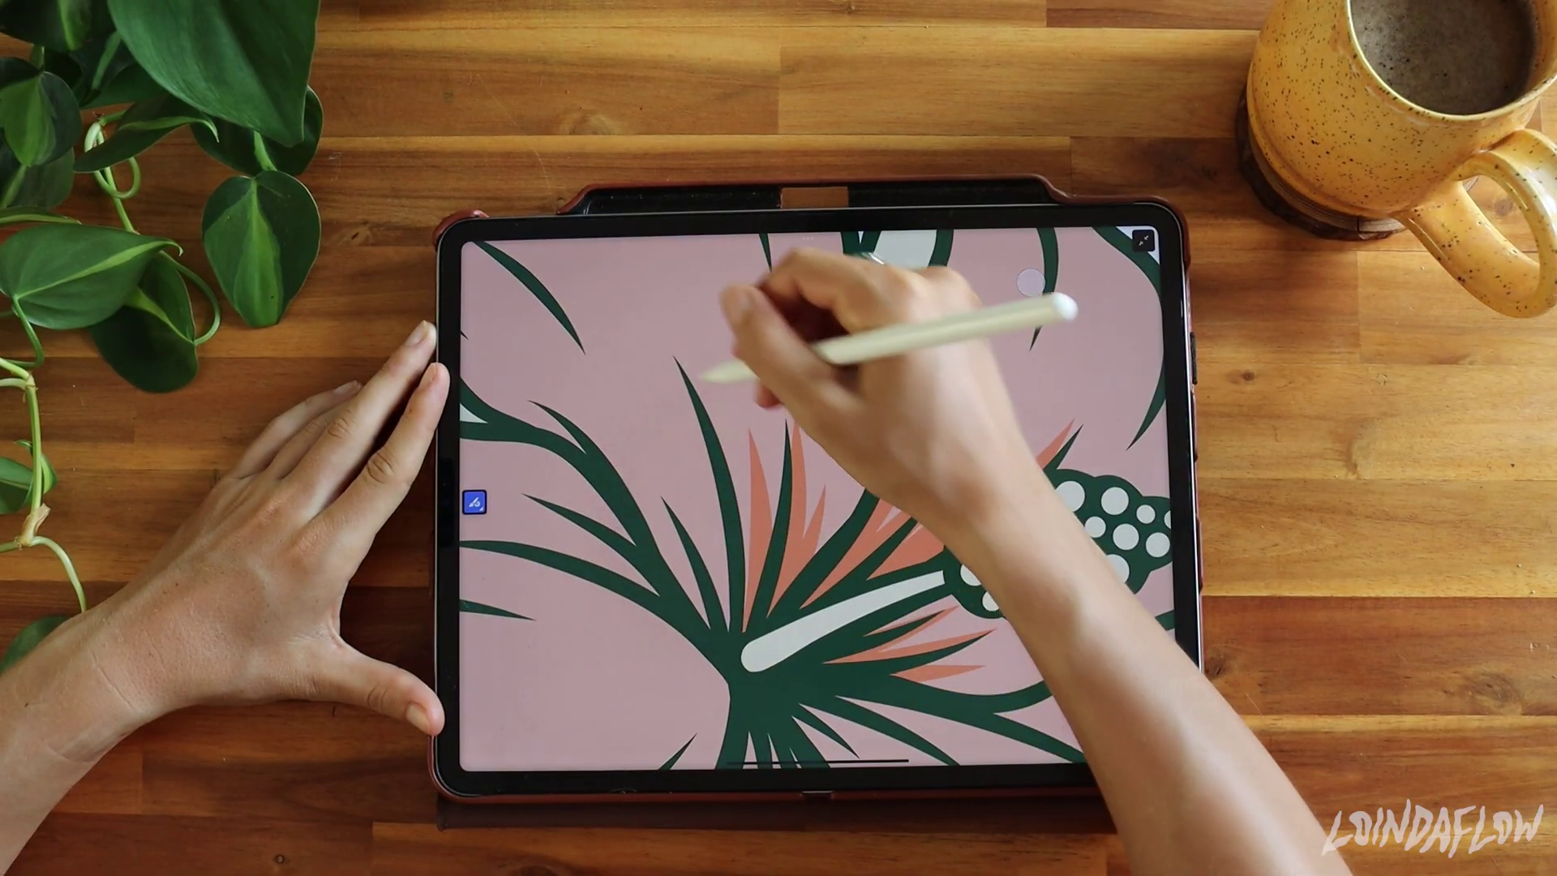
drag(705, 375, 758, 539)
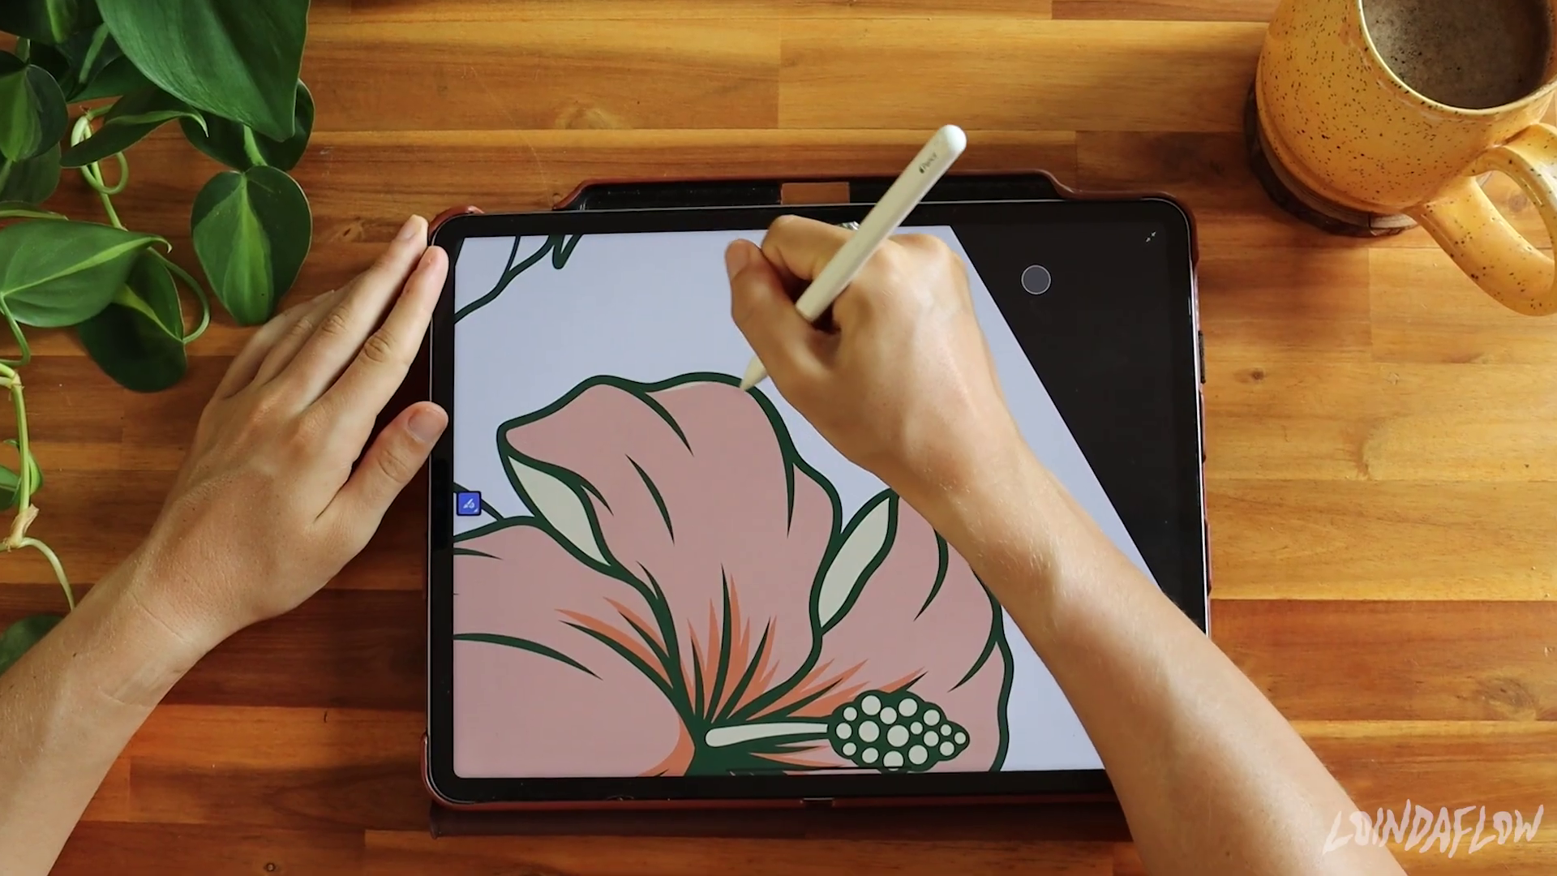
drag(840, 354, 827, 459)
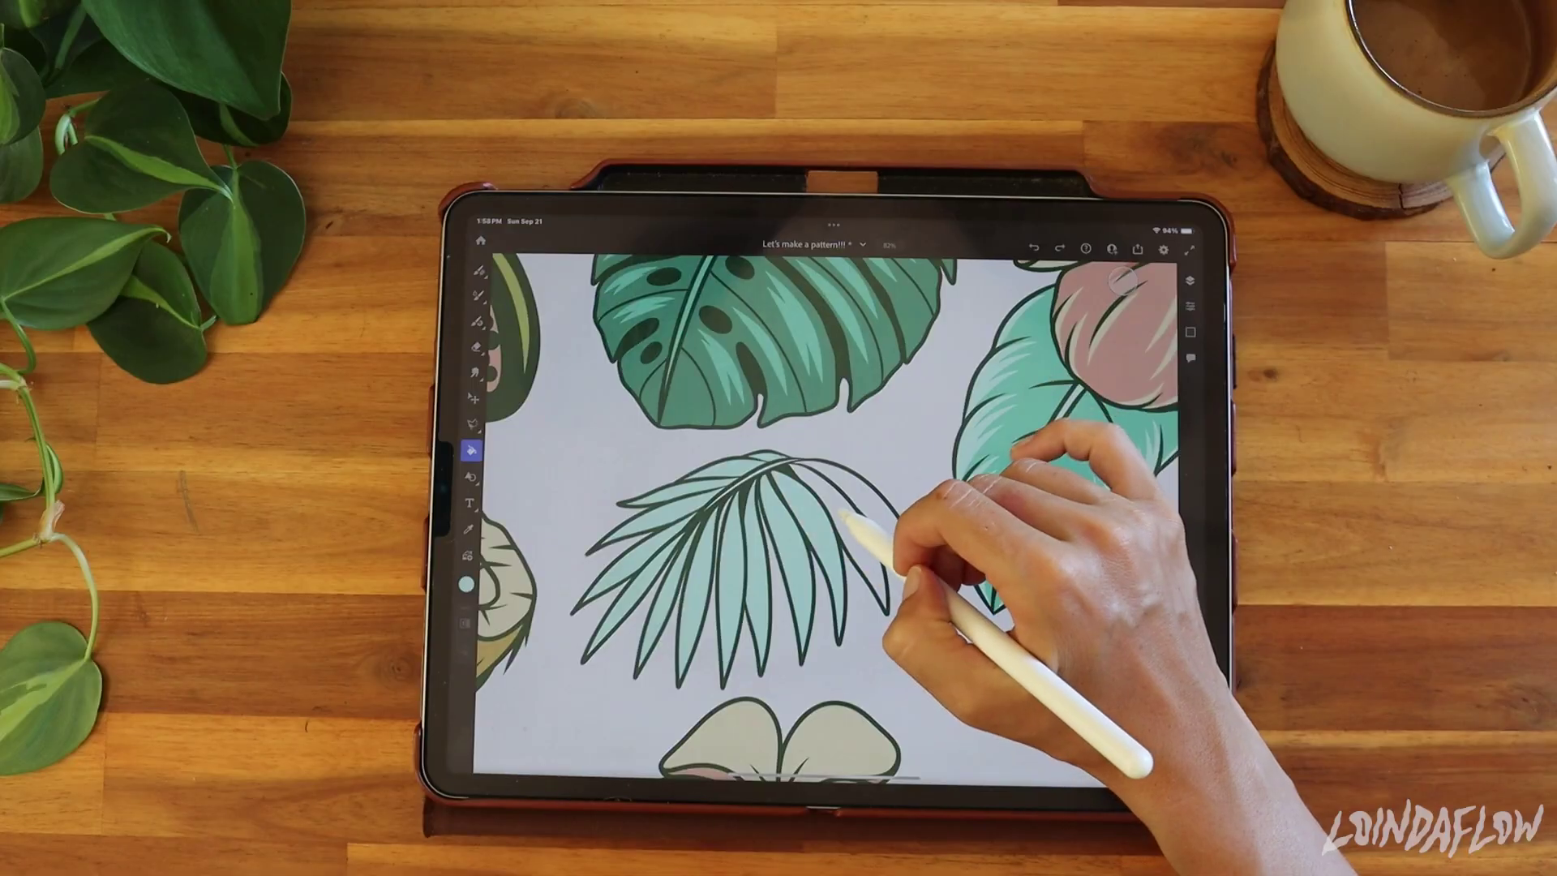
scroll(730, 519, up, 5)
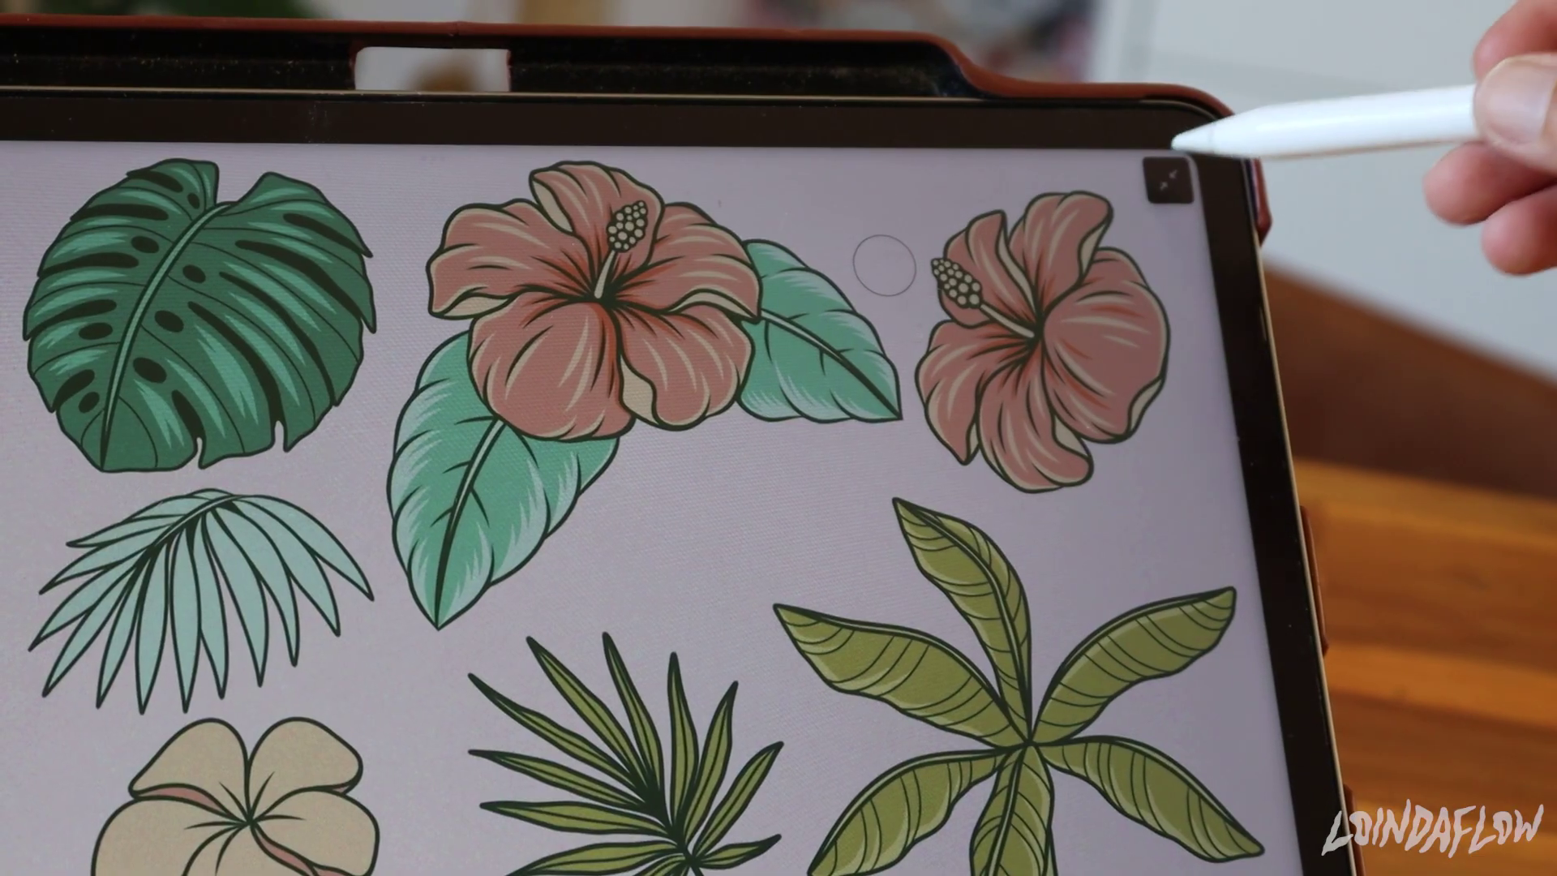
Export the coloured sheet via Publish & export as a PSD and AirDrop it to the MacBook
click(1175, 259)
click(1076, 200)
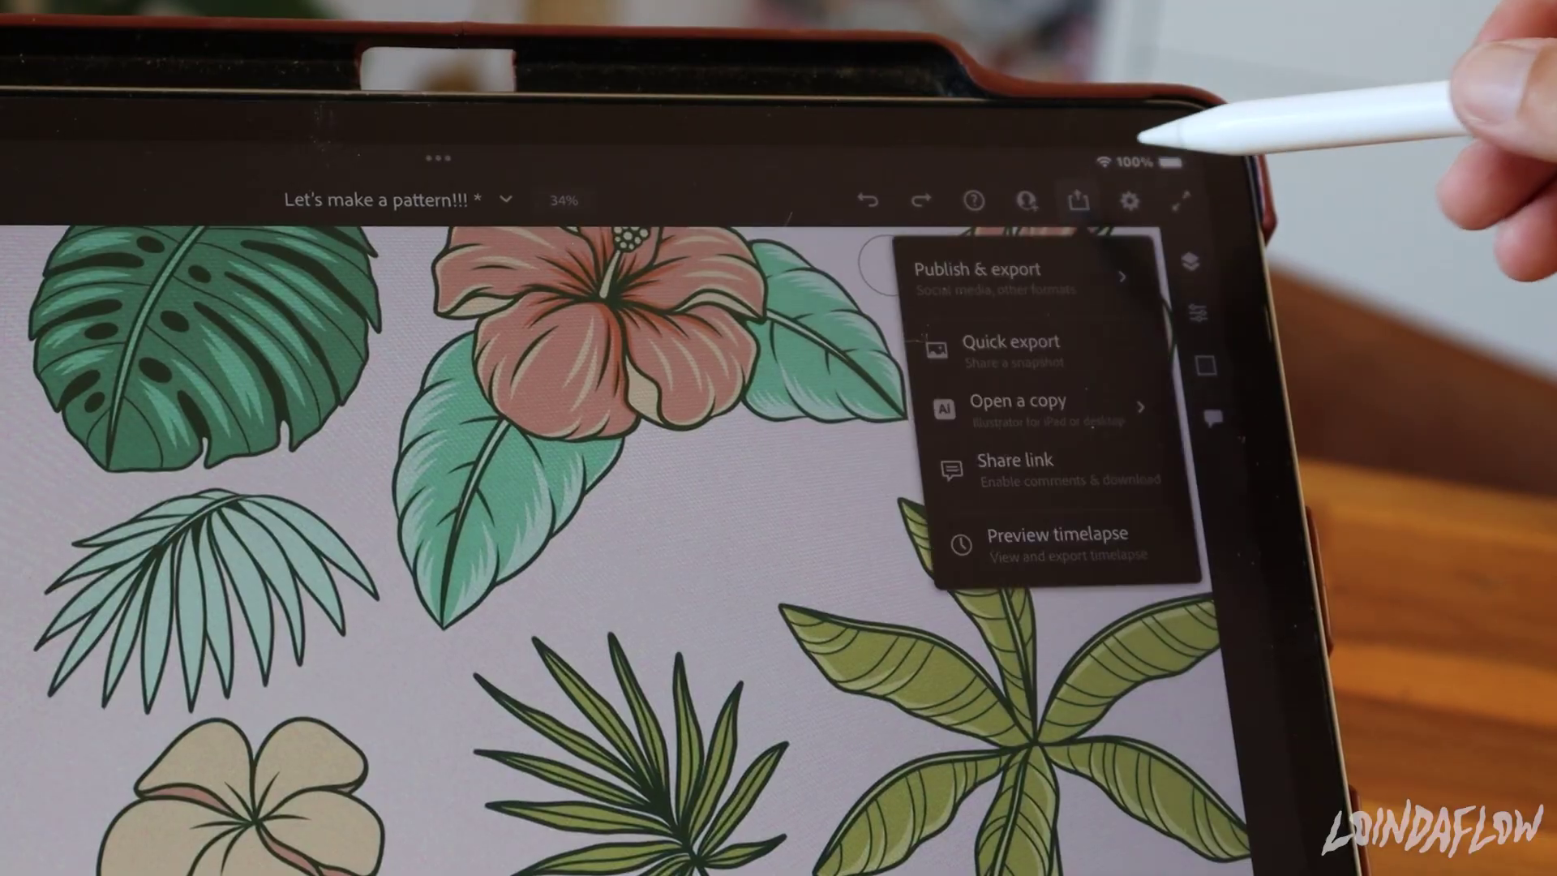
click(1119, 272)
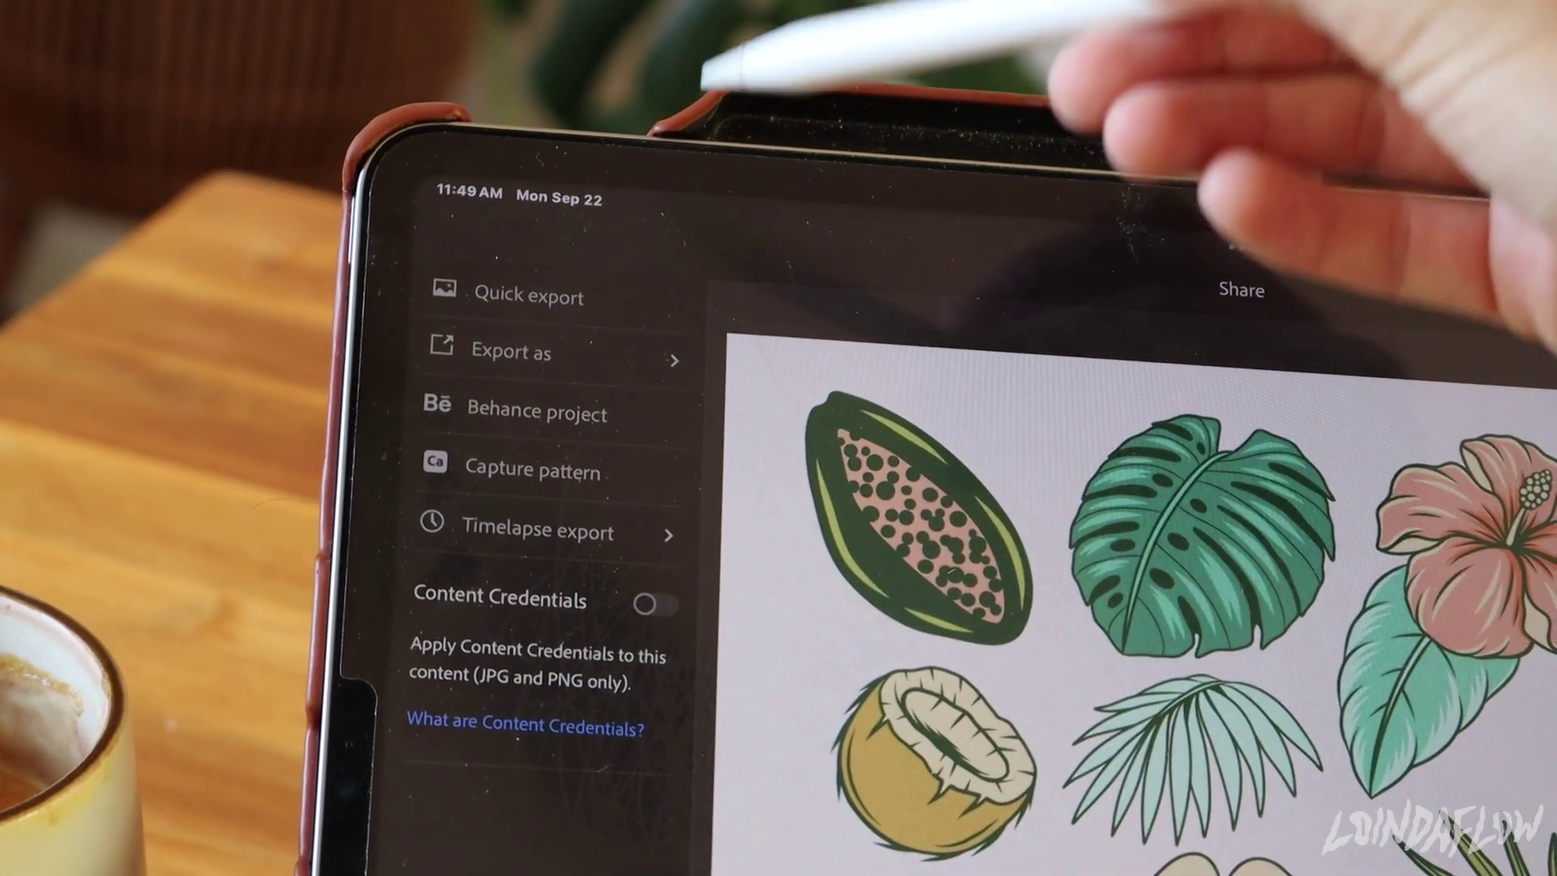
click(657, 359)
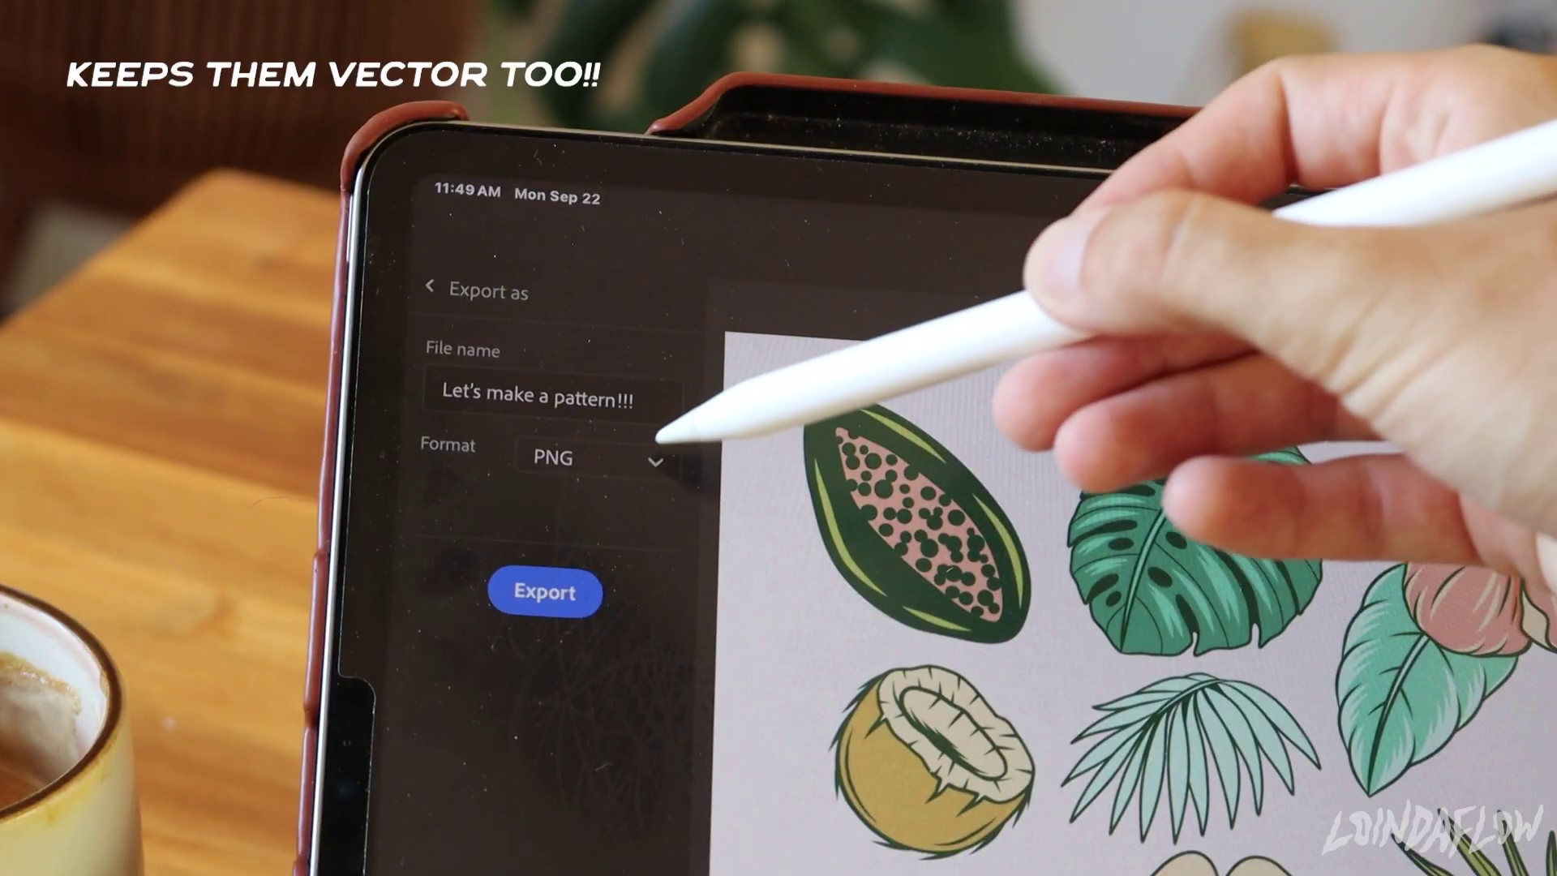
click(640, 458)
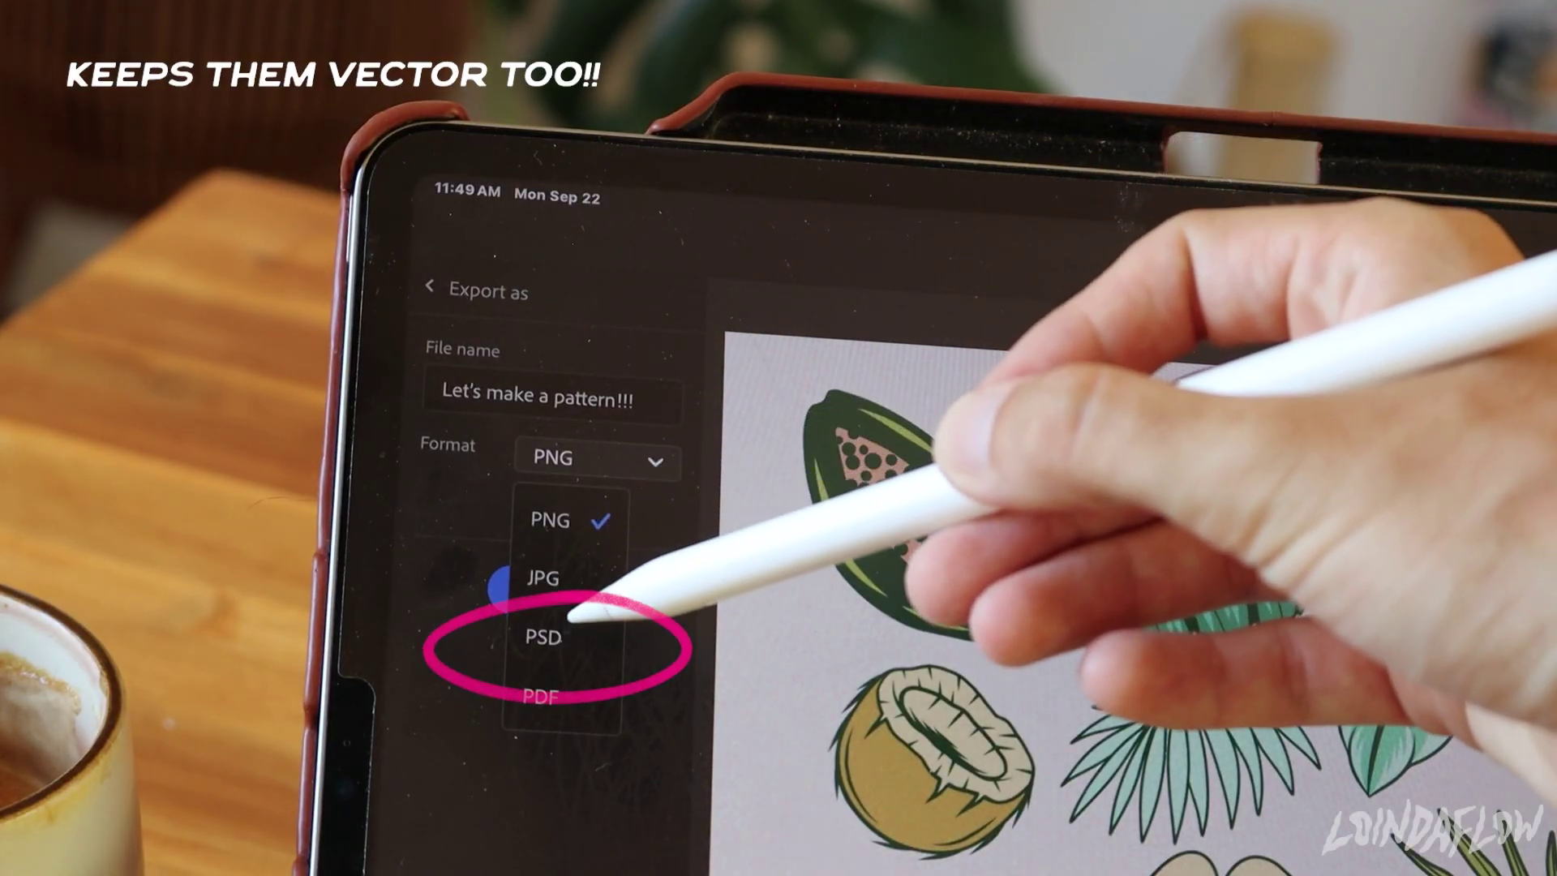
click(559, 636)
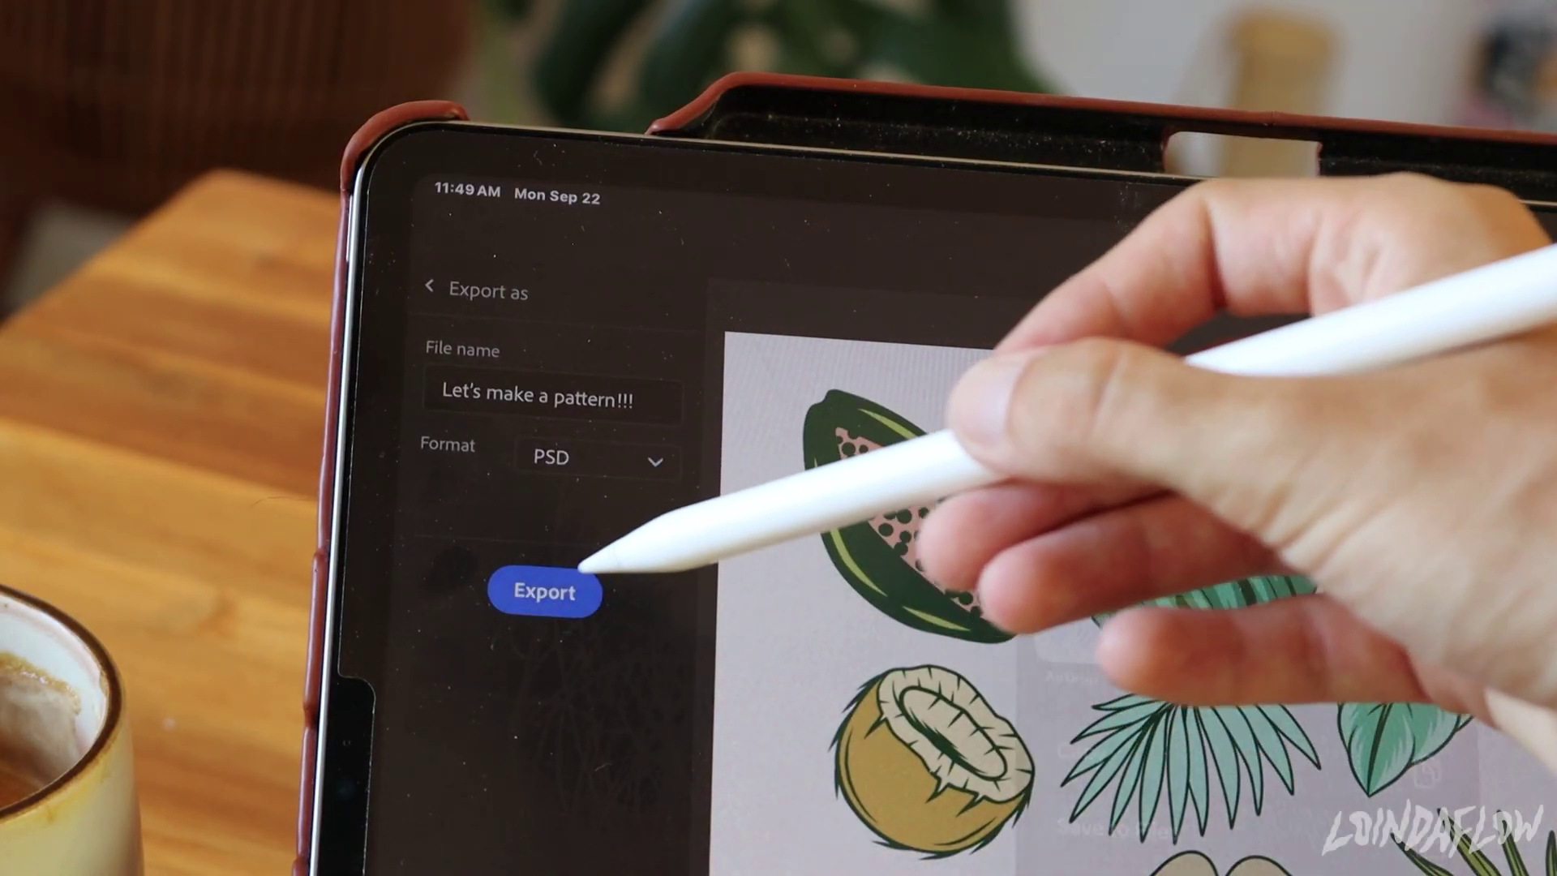
click(552, 592)
click(626, 357)
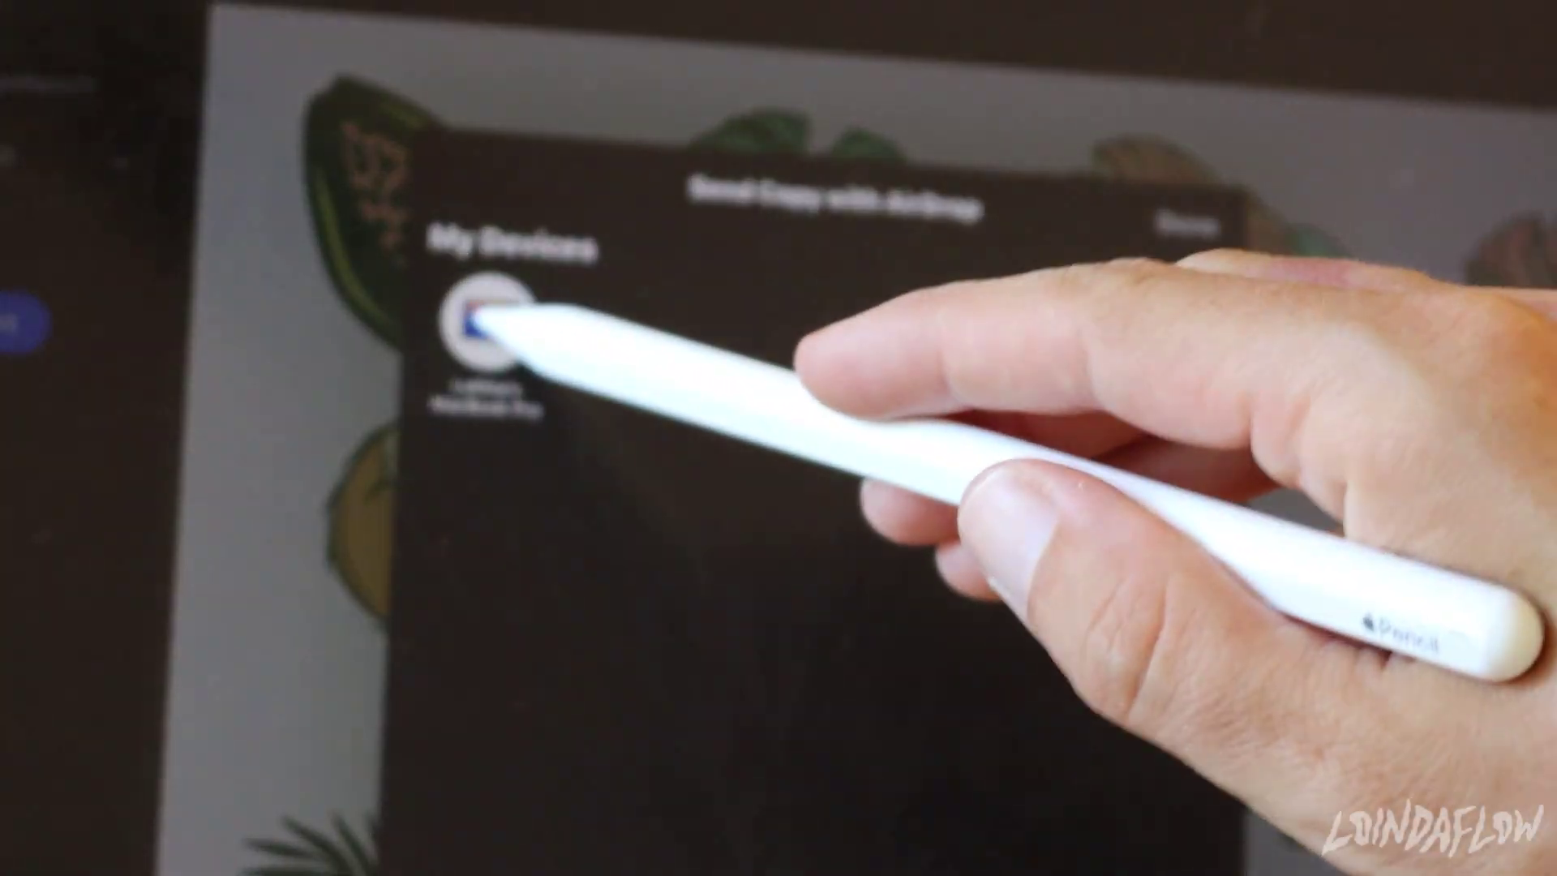
click(479, 321)
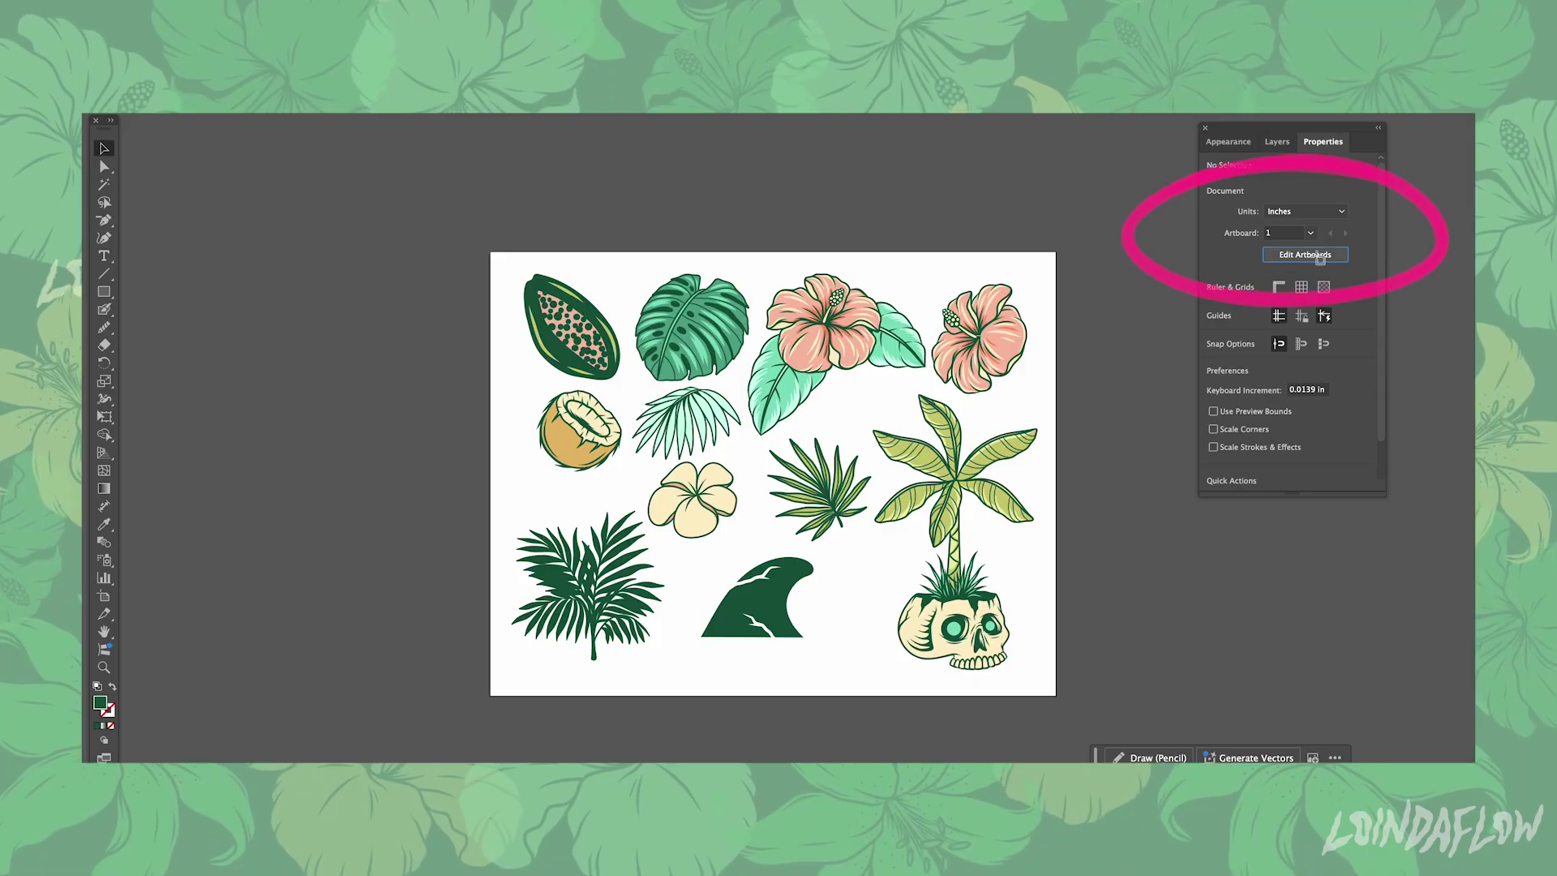
Resize the artboard to 20 by 20
click(1316, 255)
click(1338, 228)
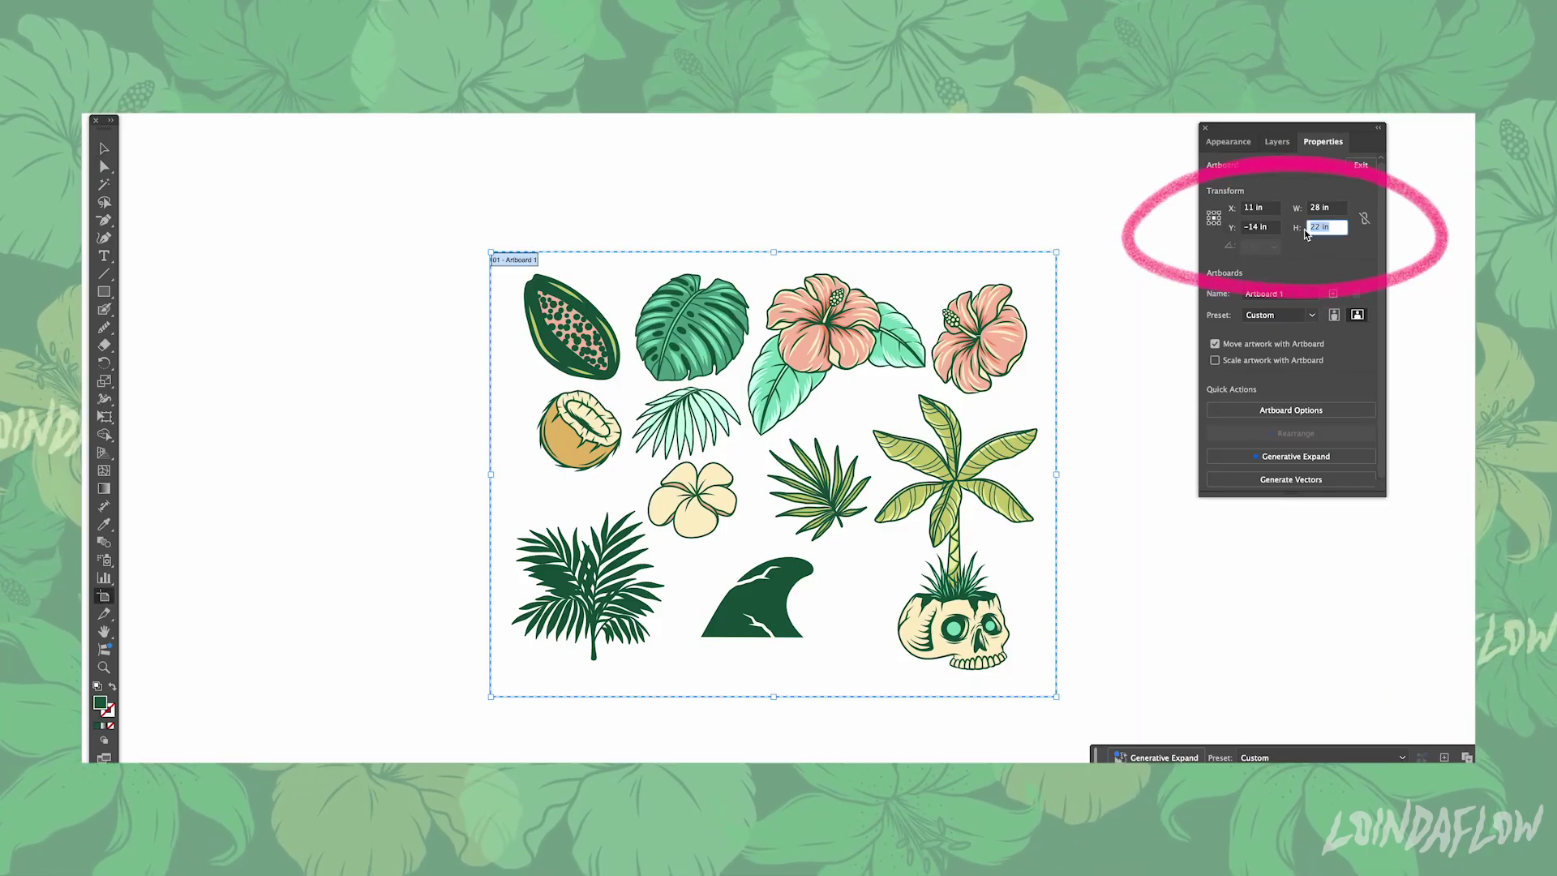
text(20)
click(1298, 209)
text(20)
key(Return)
click(229, 202)
click(104, 149)
Delete the Background Image layer, then select all artwork and scale it down proportionally
click(1277, 141)
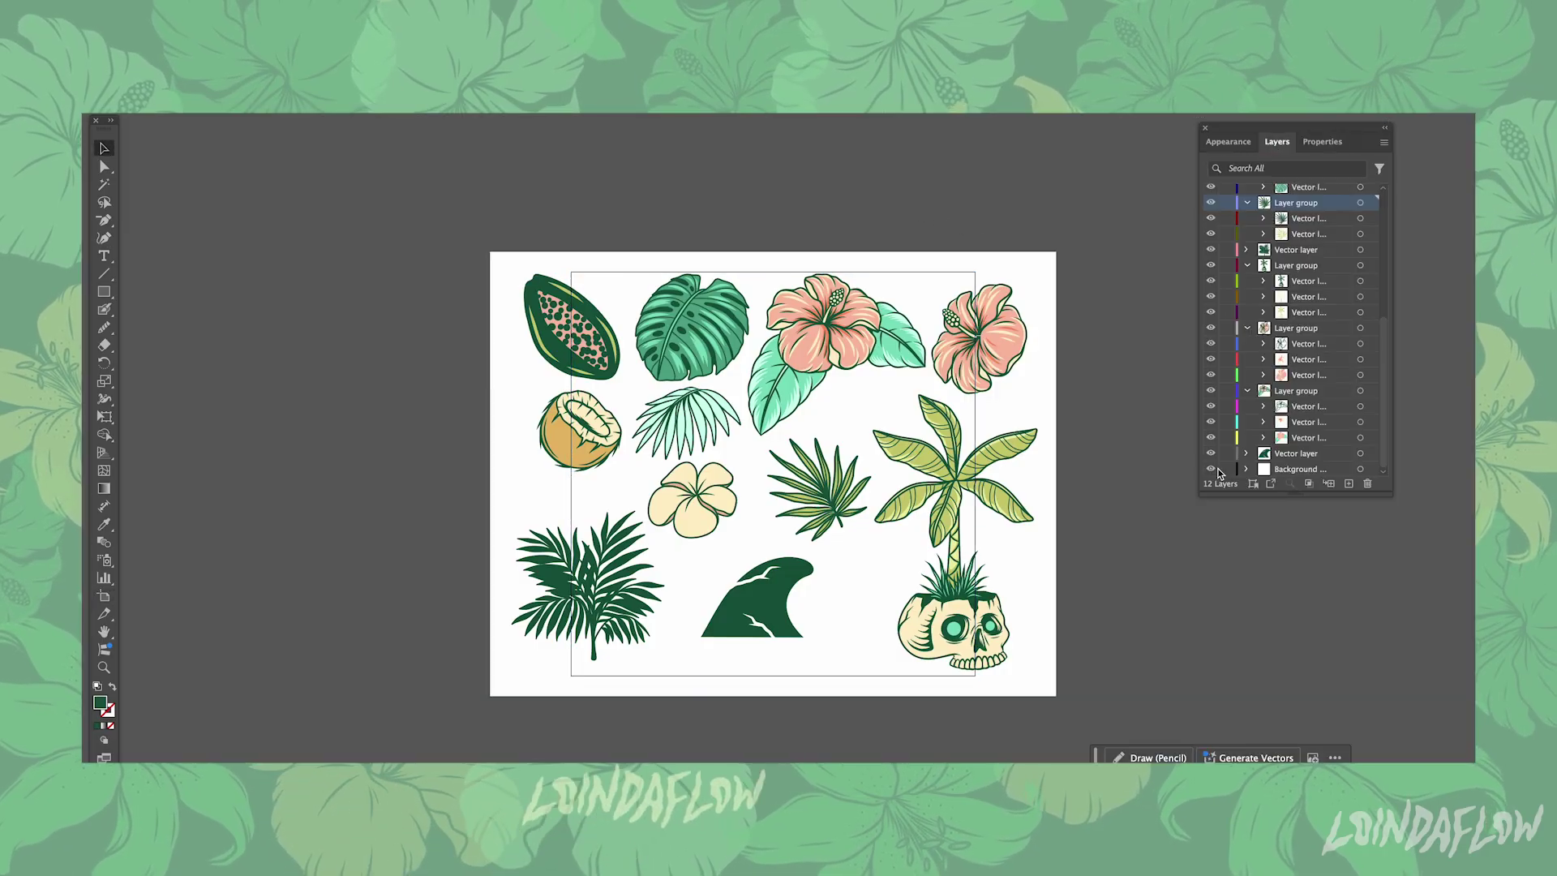
click(1385, 144)
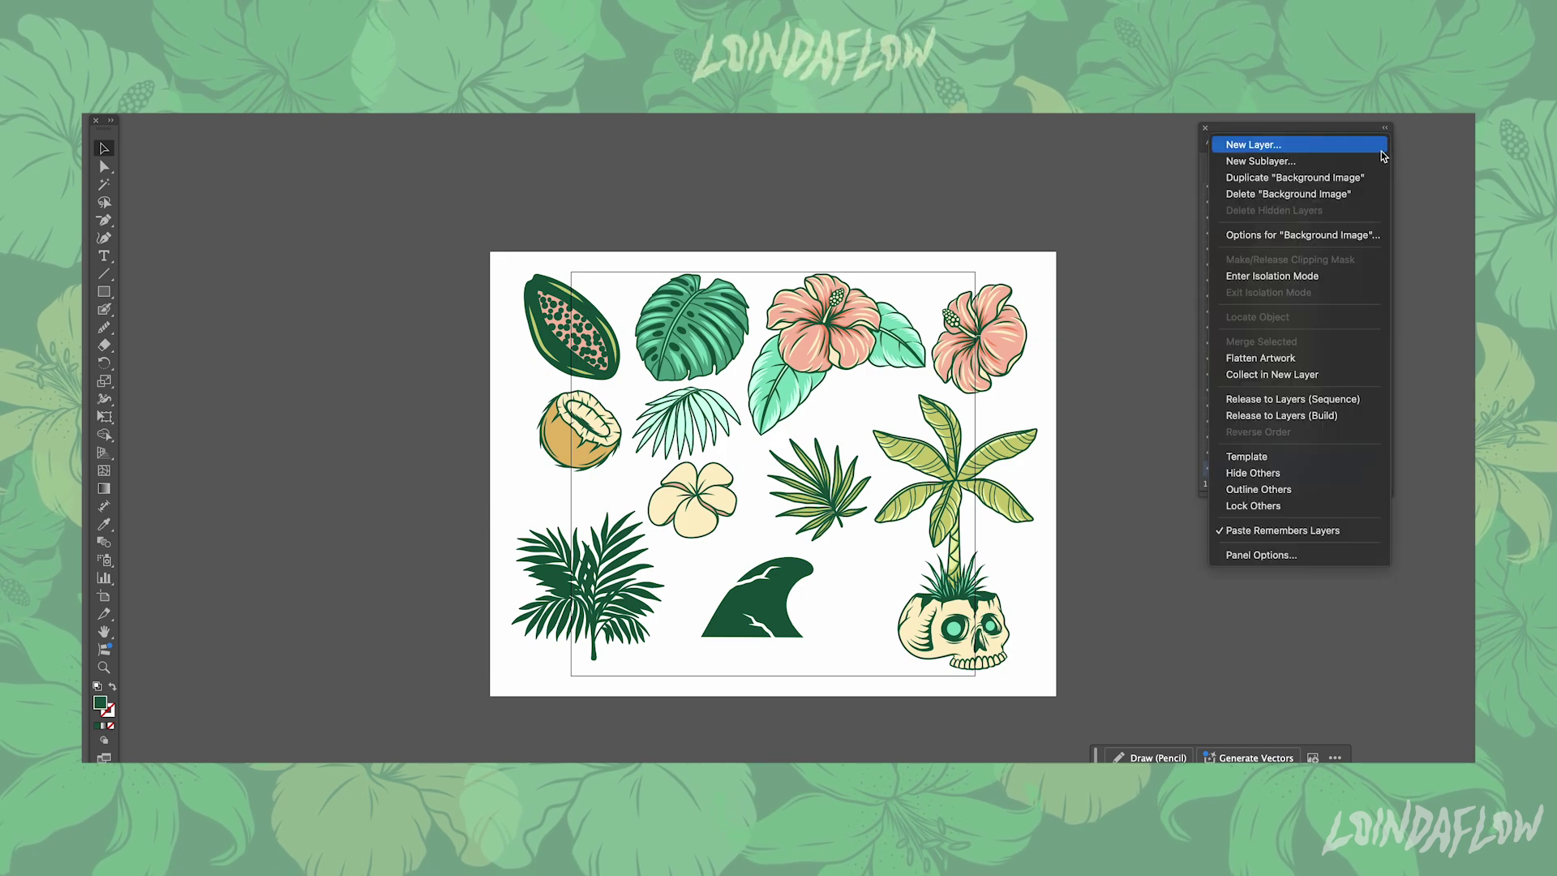
click(1362, 194)
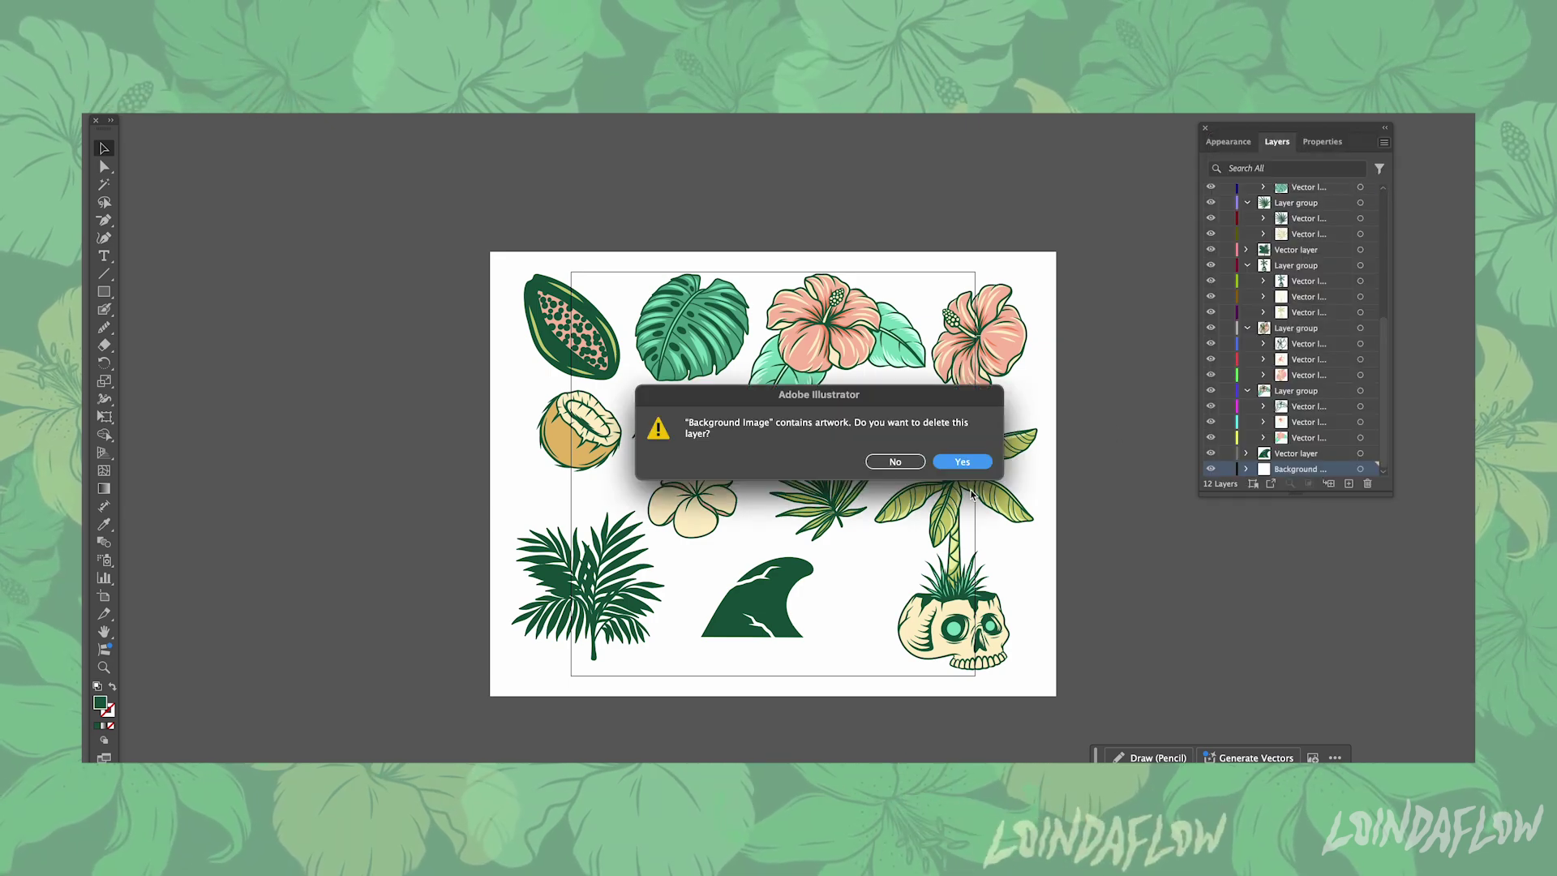
click(978, 463)
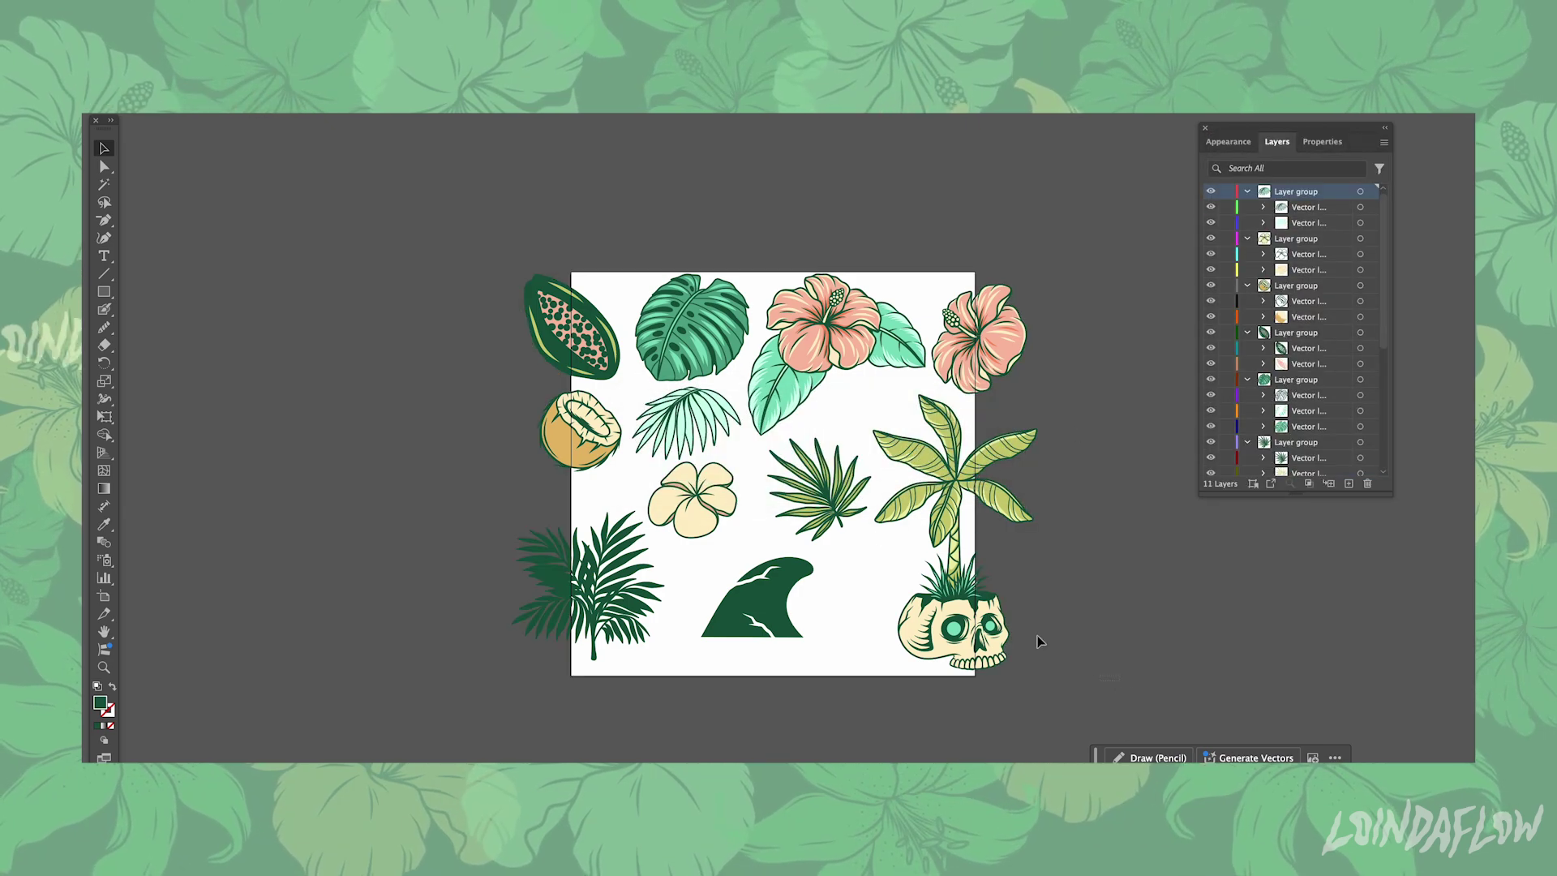
key(ctrl+a)
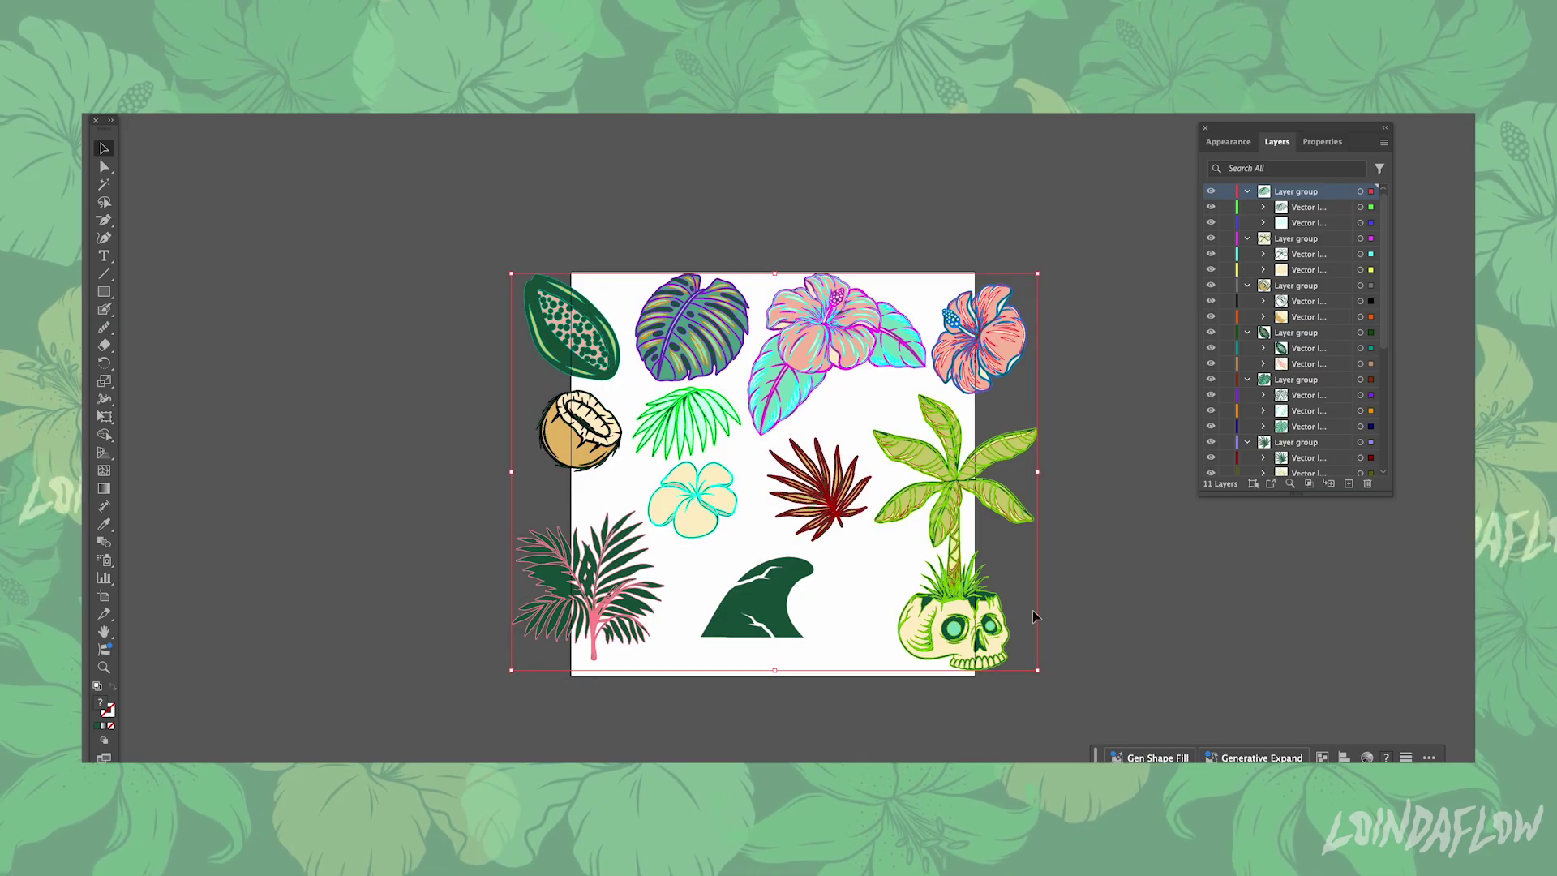
drag(1039, 672, 517, 478)
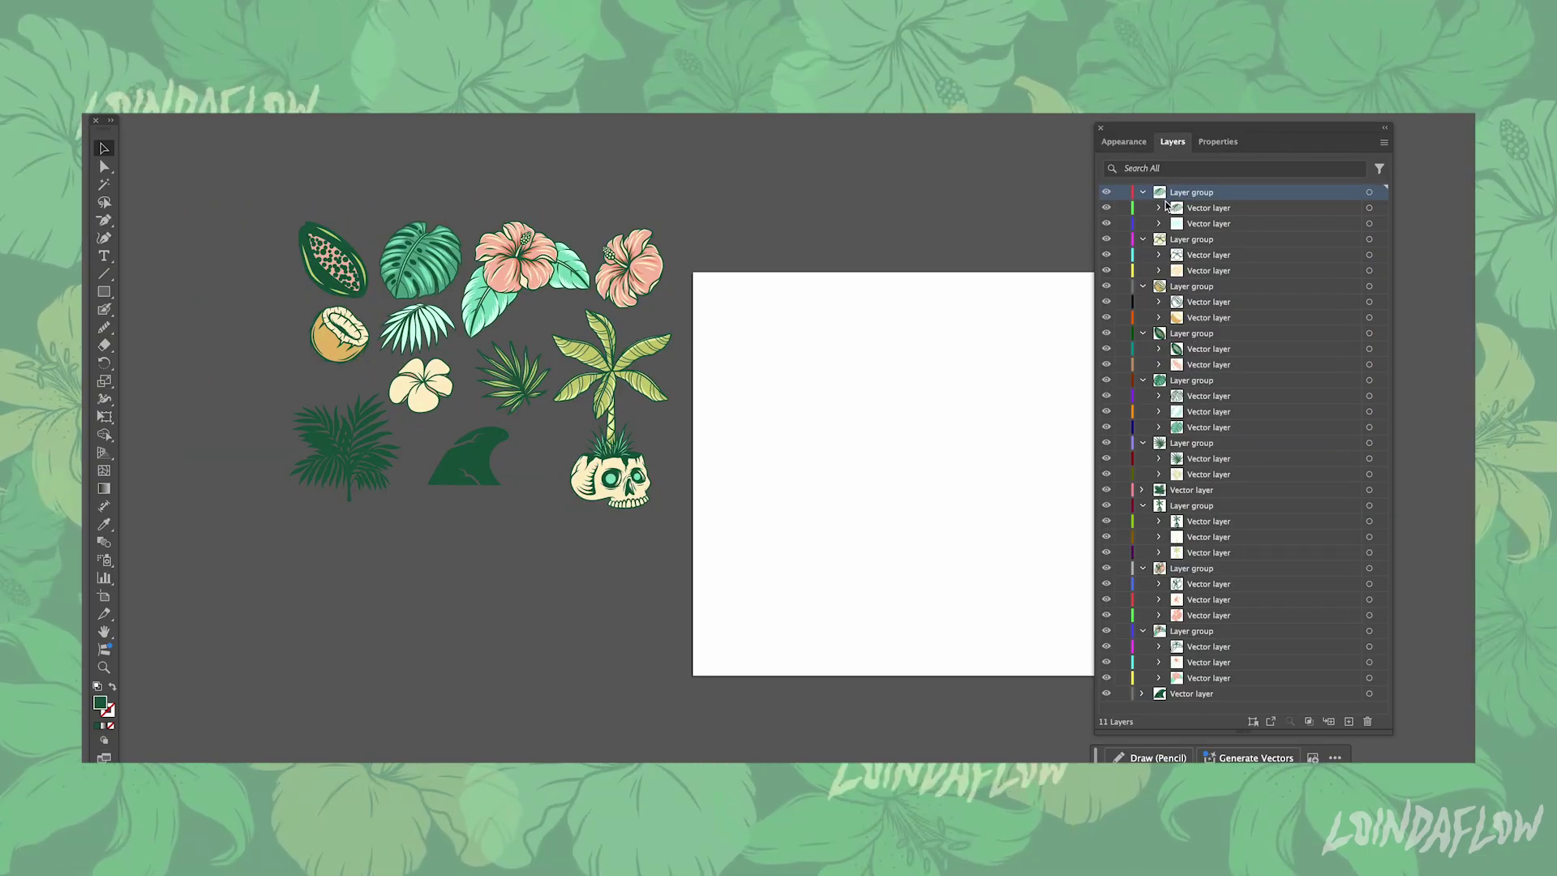
Create Layer 34, move a vector layer into it, and shift the light palm-leaf copy left
click(1346, 226)
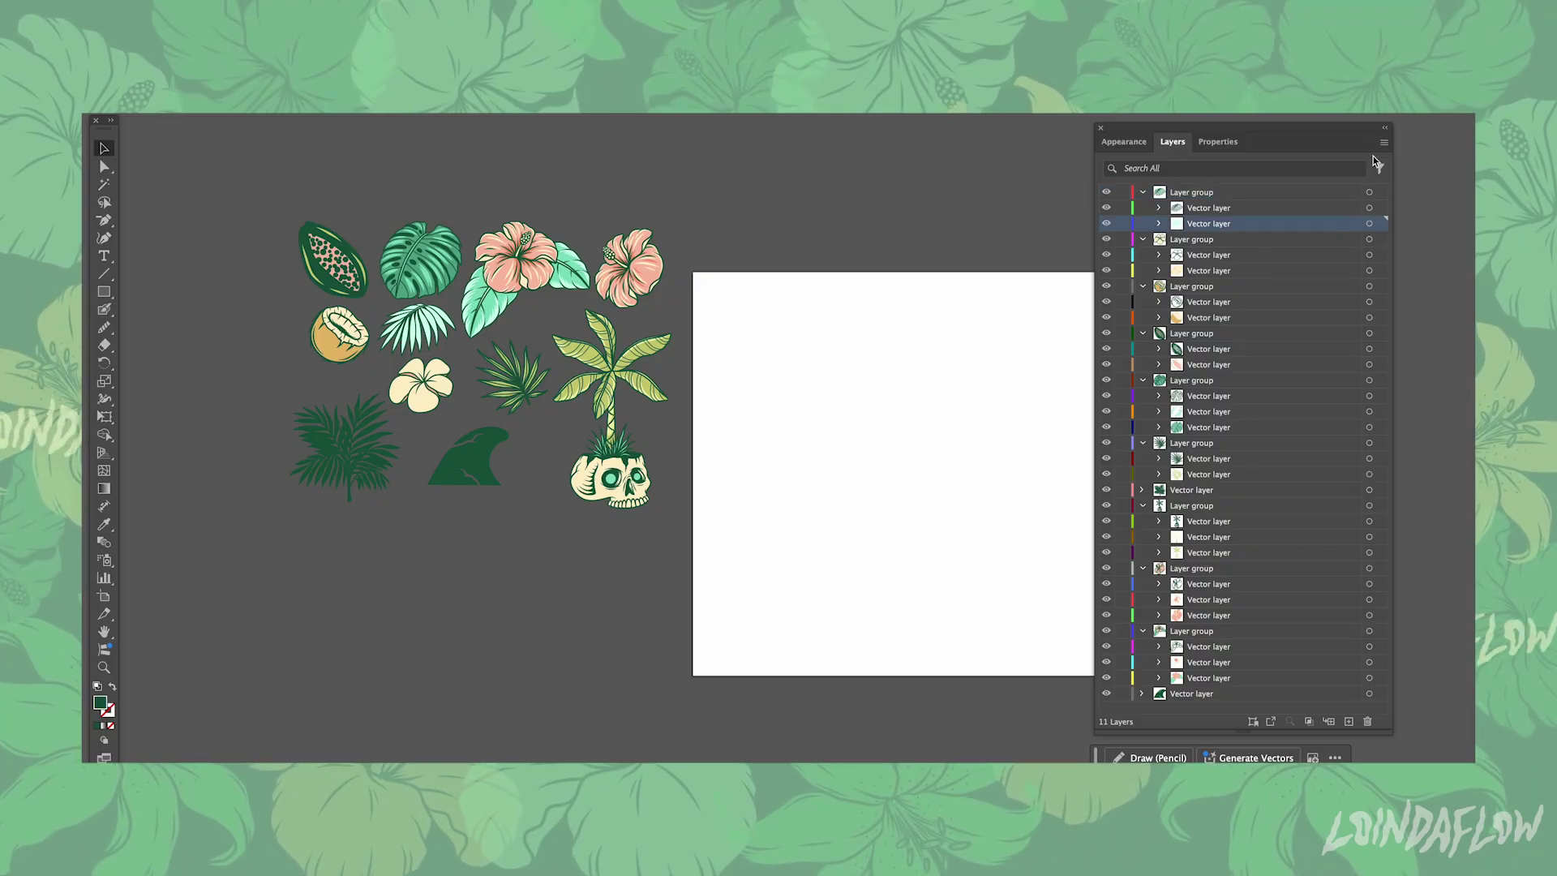
click(1336, 190)
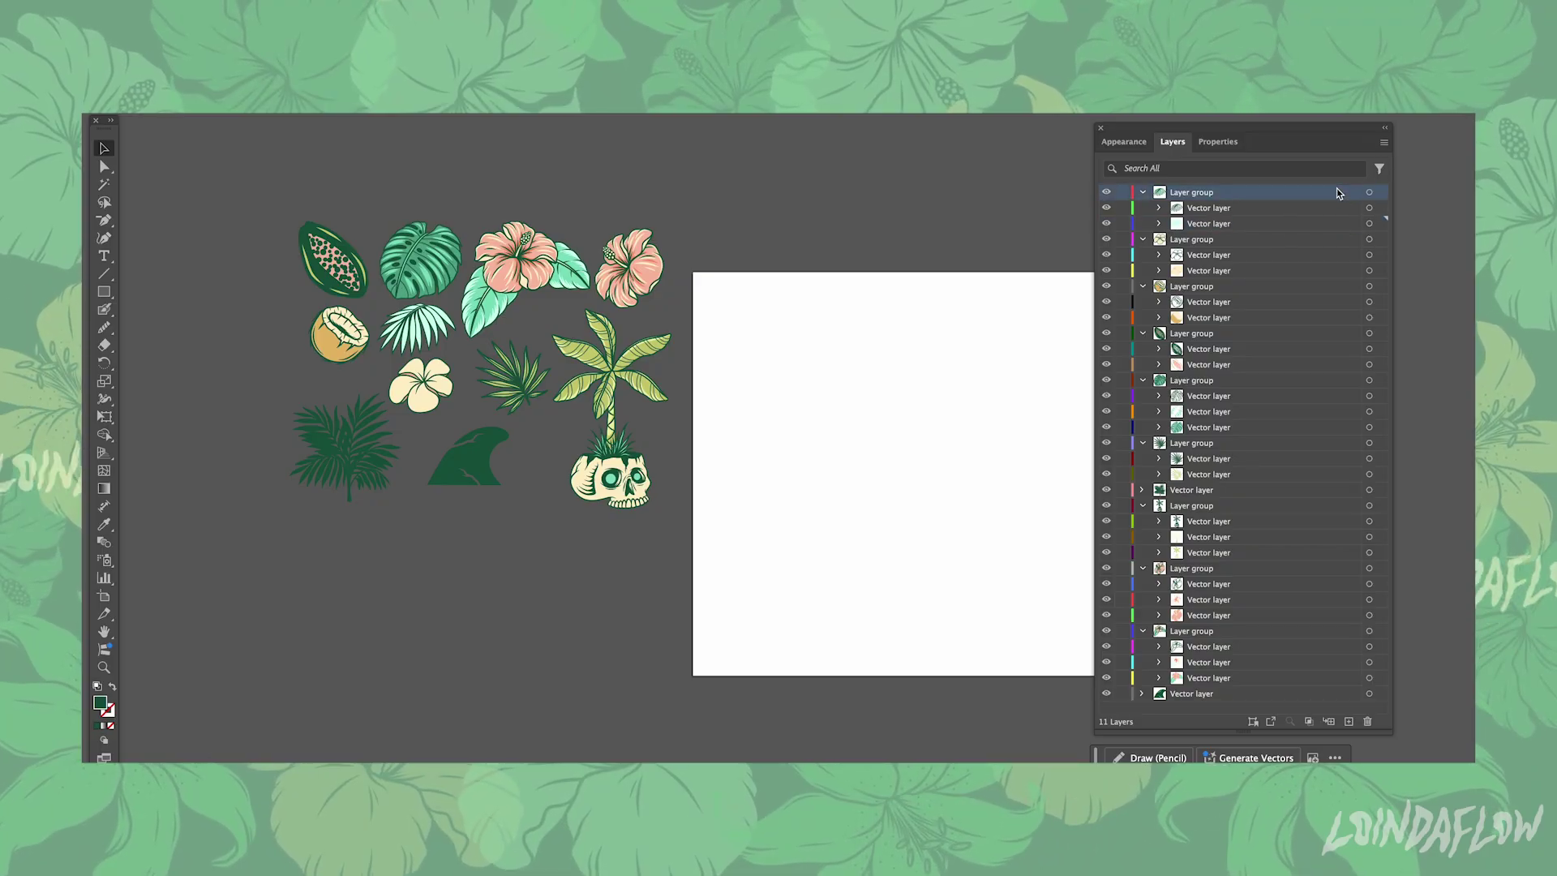
click(1384, 145)
click(1355, 148)
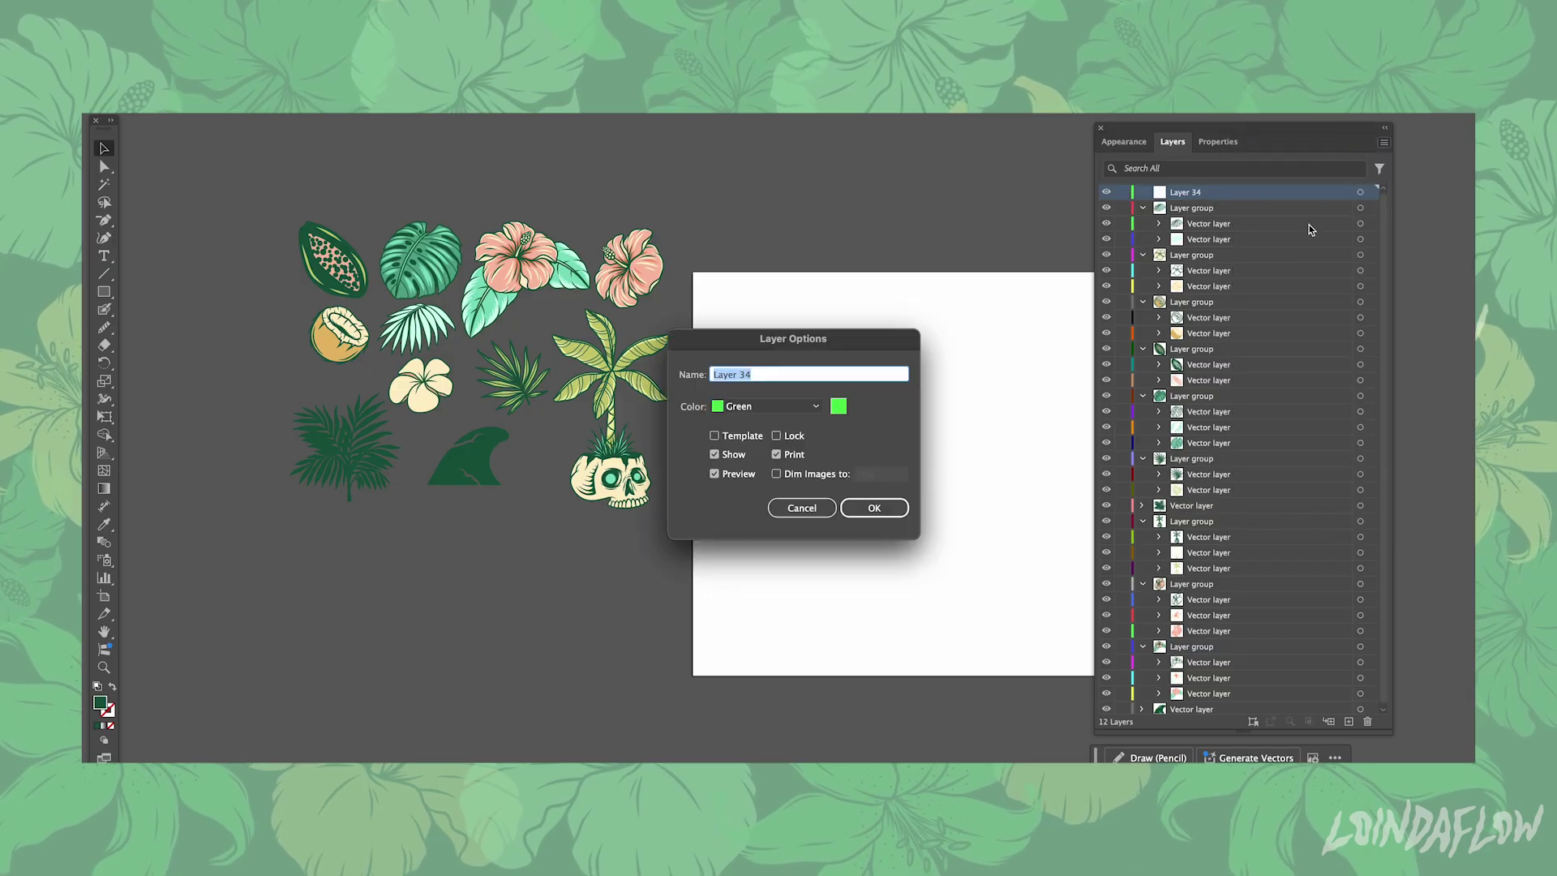
click(879, 508)
drag(1243, 247, 1248, 192)
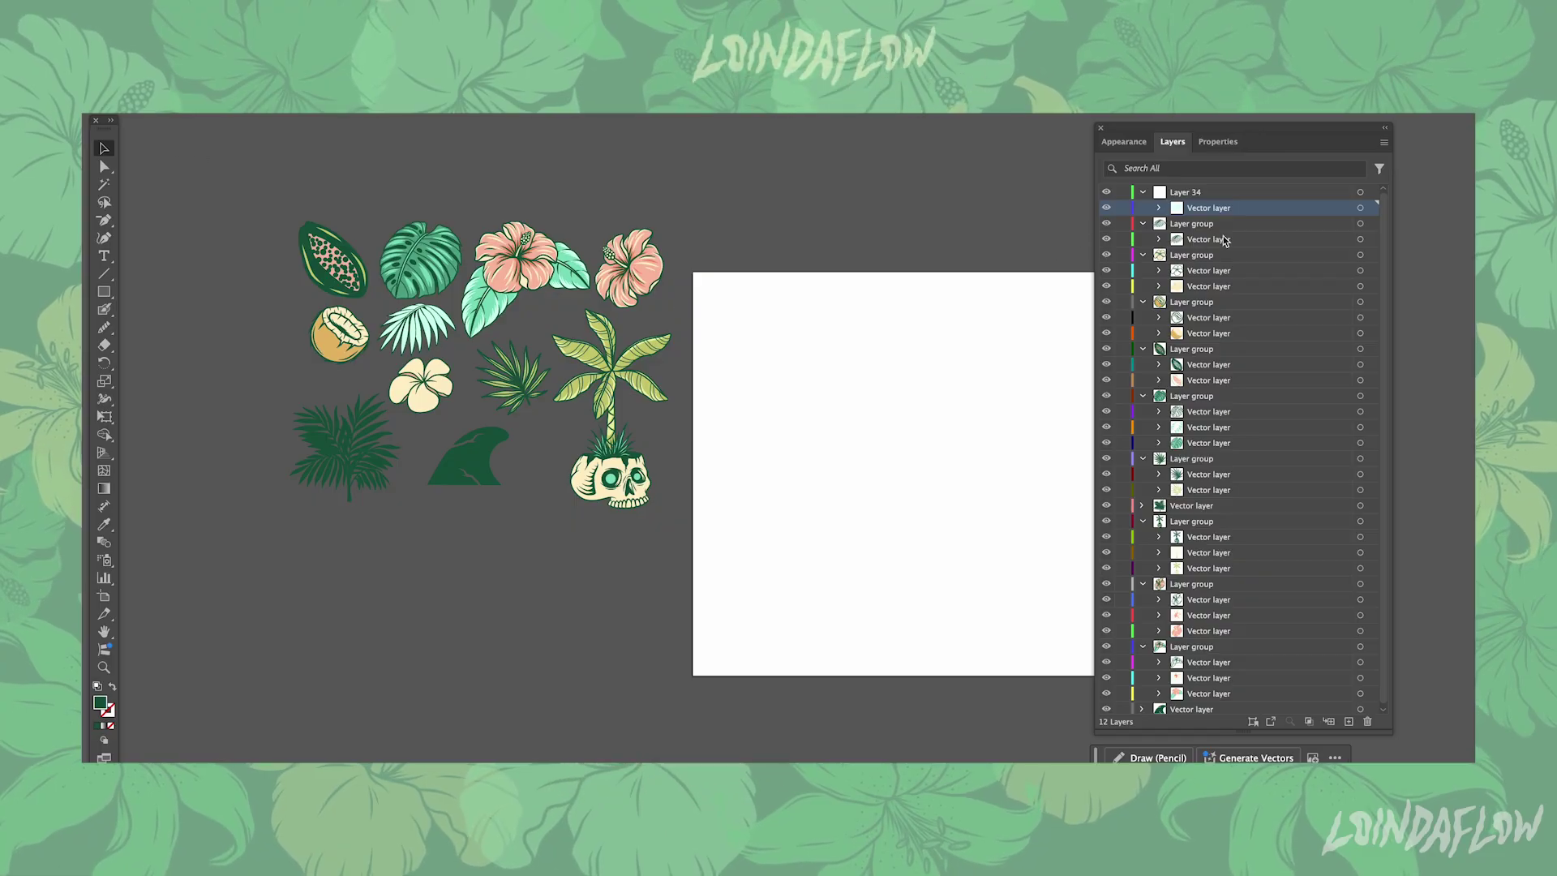
click(1359, 209)
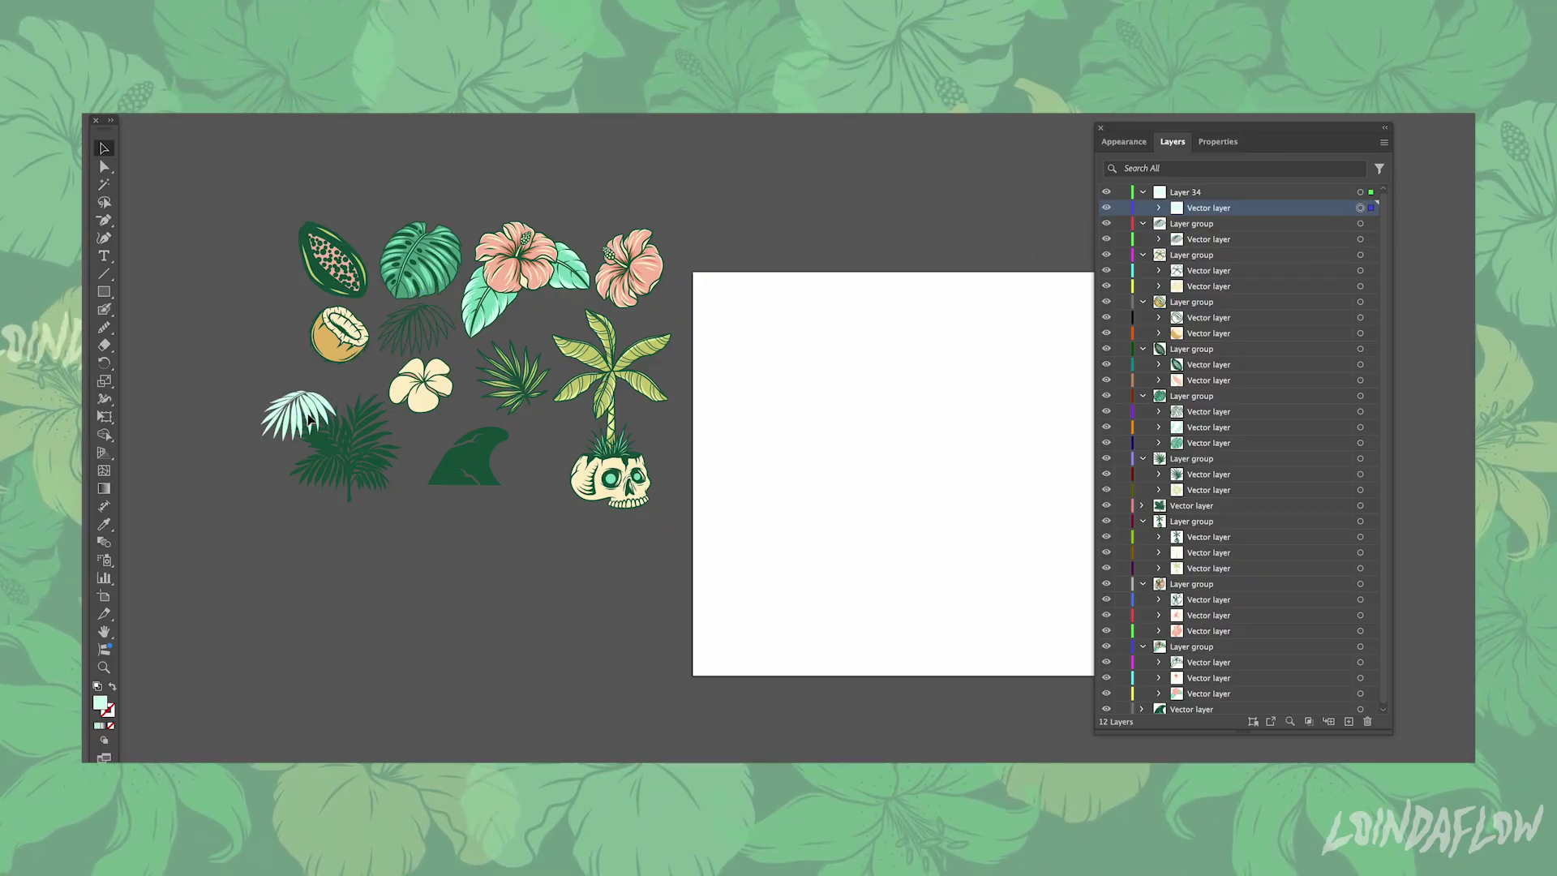
drag(283, 465, 259, 376)
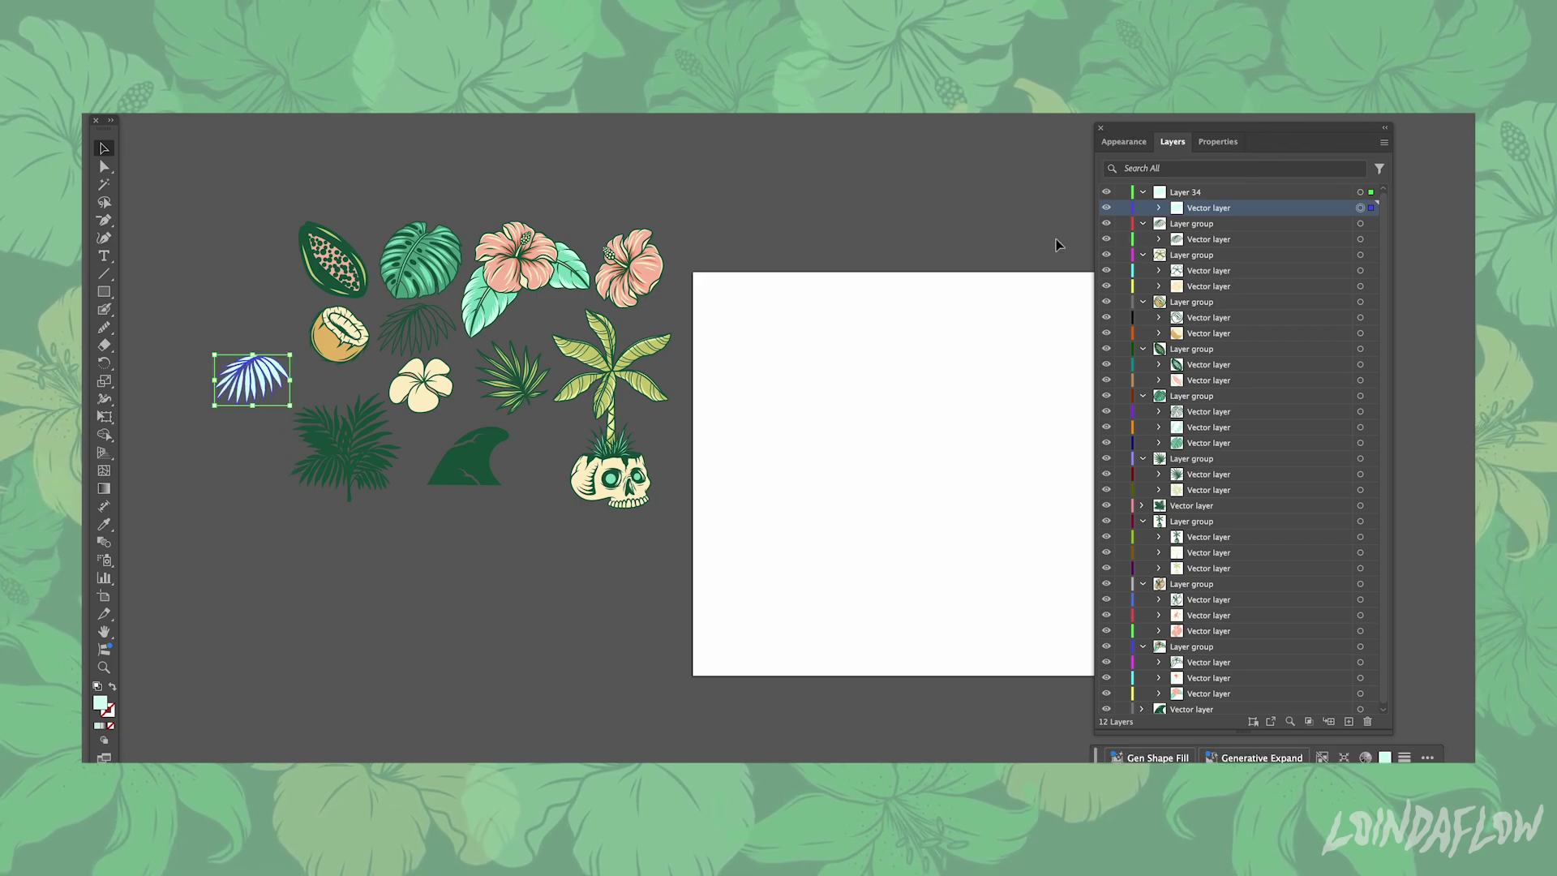
Add Layer 35, duplicate the plumeria twice, and place both copies at the lower left
click(1224, 291)
key(ctrl+l)
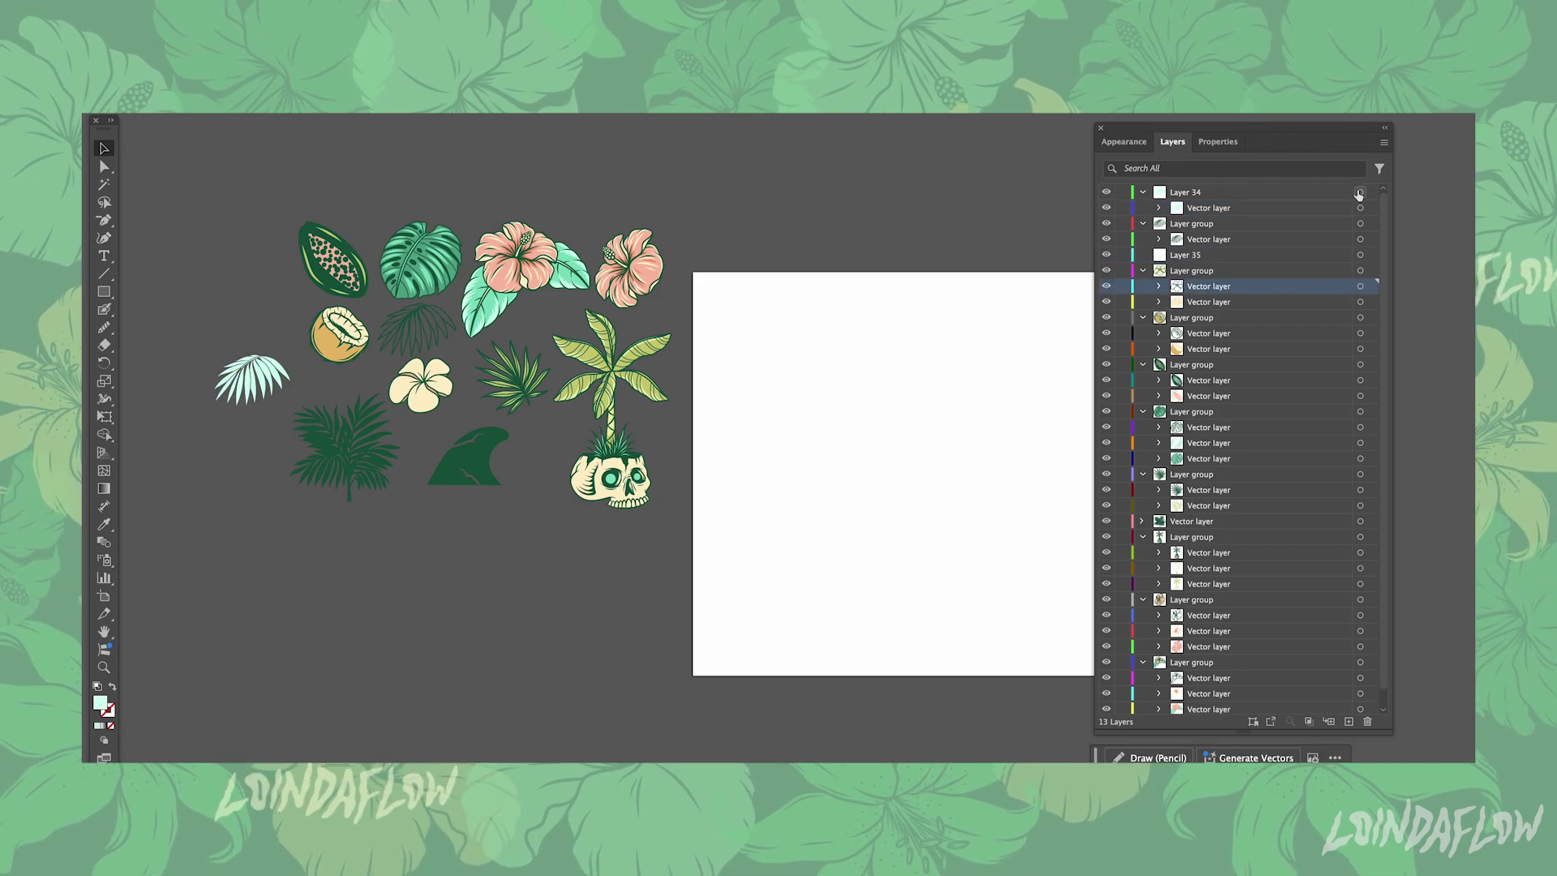
click(1220, 305)
click(1384, 142)
click(1360, 175)
click(417, 397)
drag(418, 397, 223, 467)
click(417, 389)
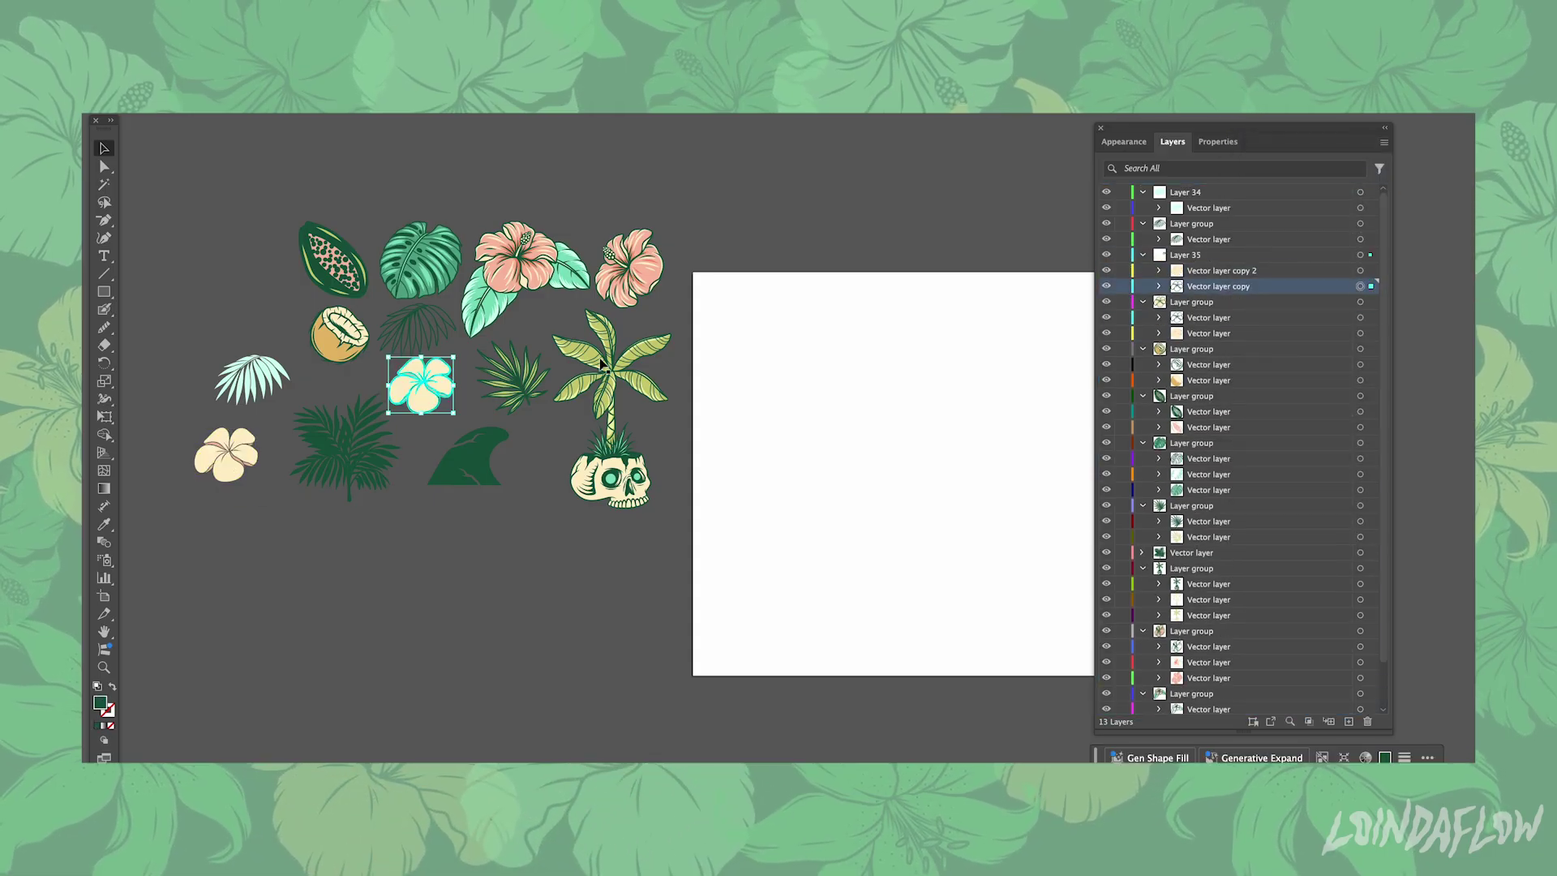
drag(417, 389, 268, 513)
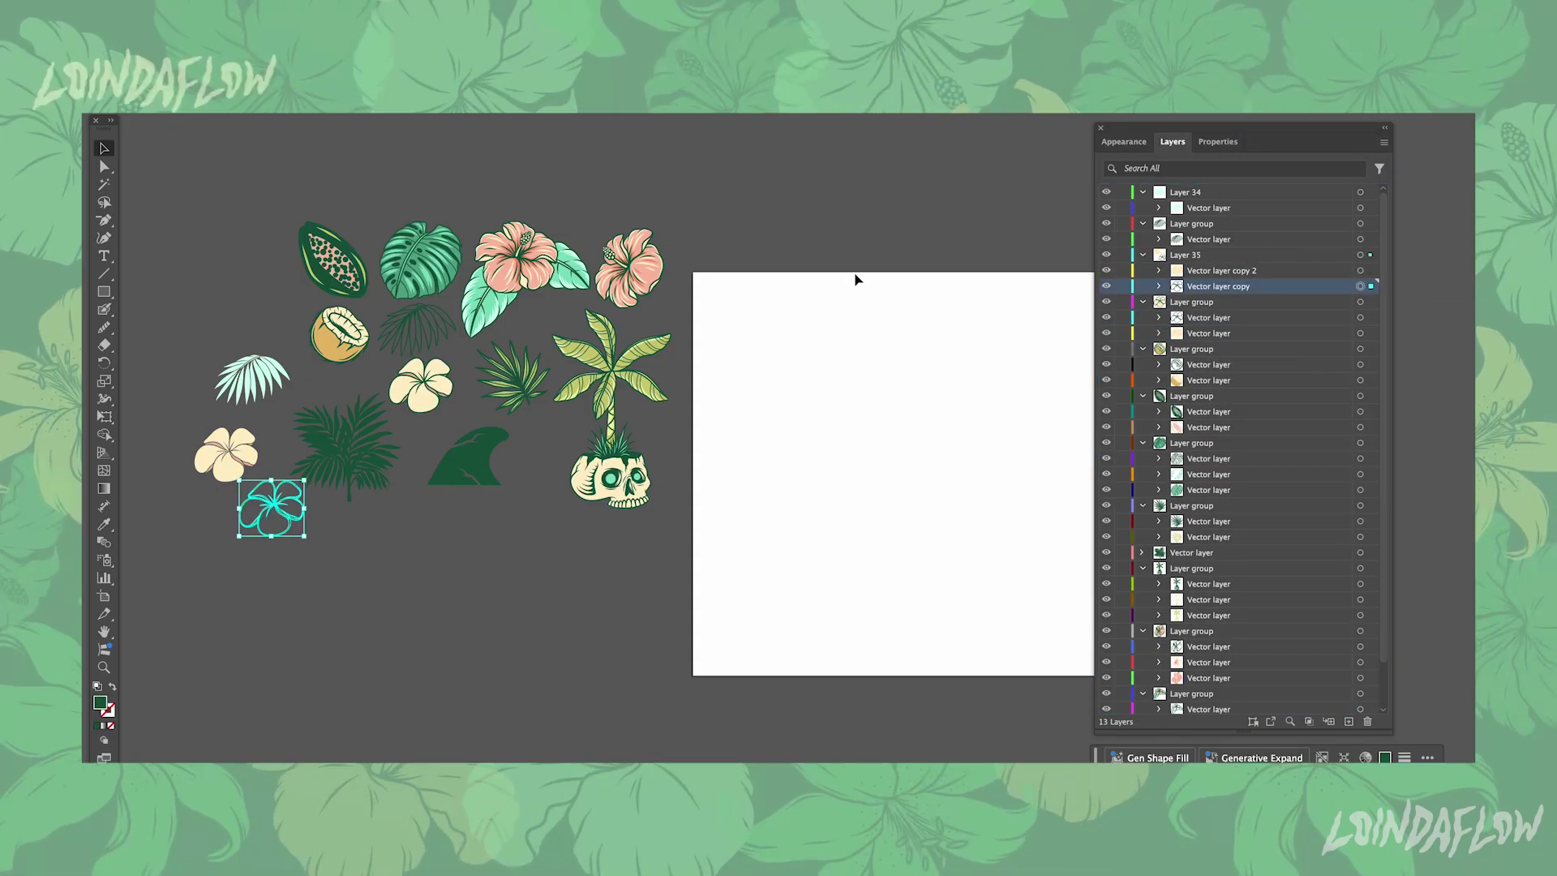
alt+click(1143, 255)
Add a new layer and duplicate the papaya artwork into it
click(1384, 142)
click(1265, 143)
key(Return)
click(1384, 142)
click(1281, 173)
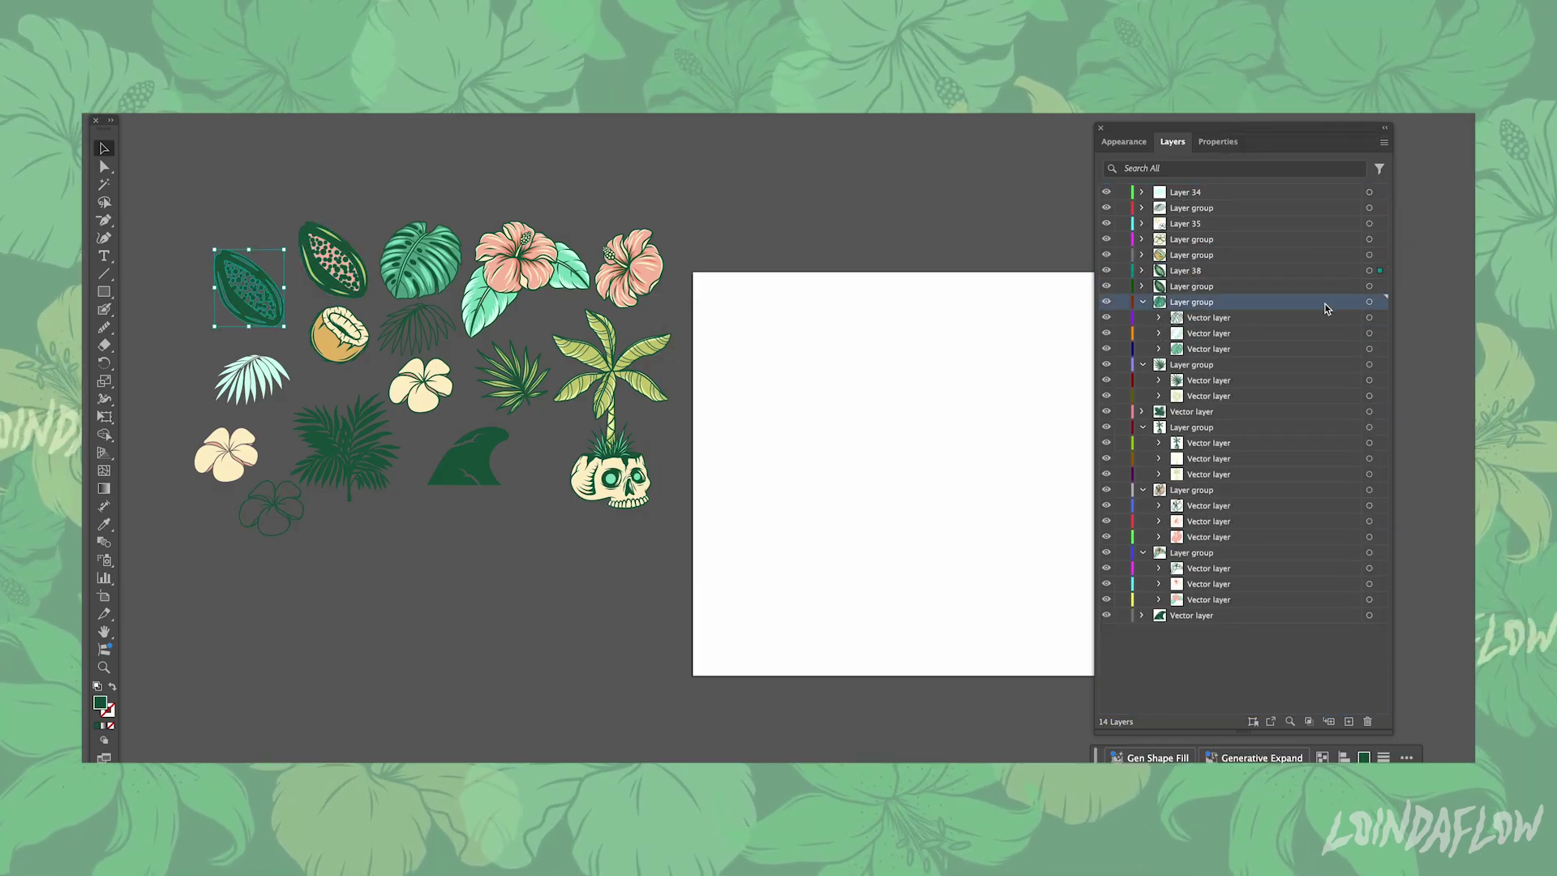
click(1385, 142)
Add Layer 40 and place a monstera leaf copy below the other pieces
click(1244, 304)
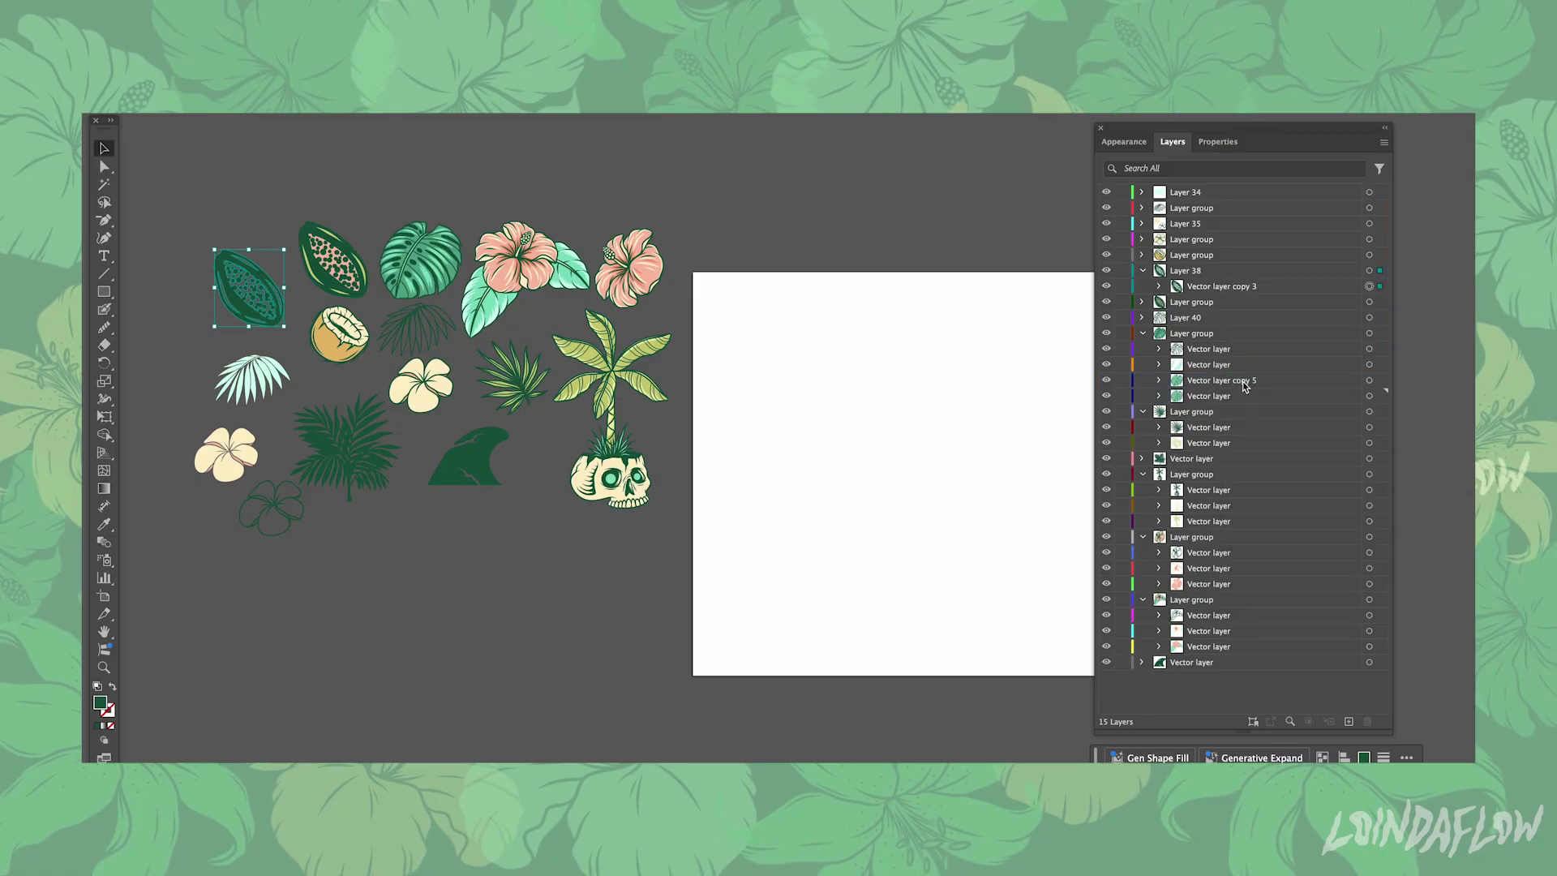
click(421, 260)
drag(409, 257, 247, 584)
Draw a rectangle over the artwork, fill it white, and send its layer to the bottom
drag(141, 145, 685, 696)
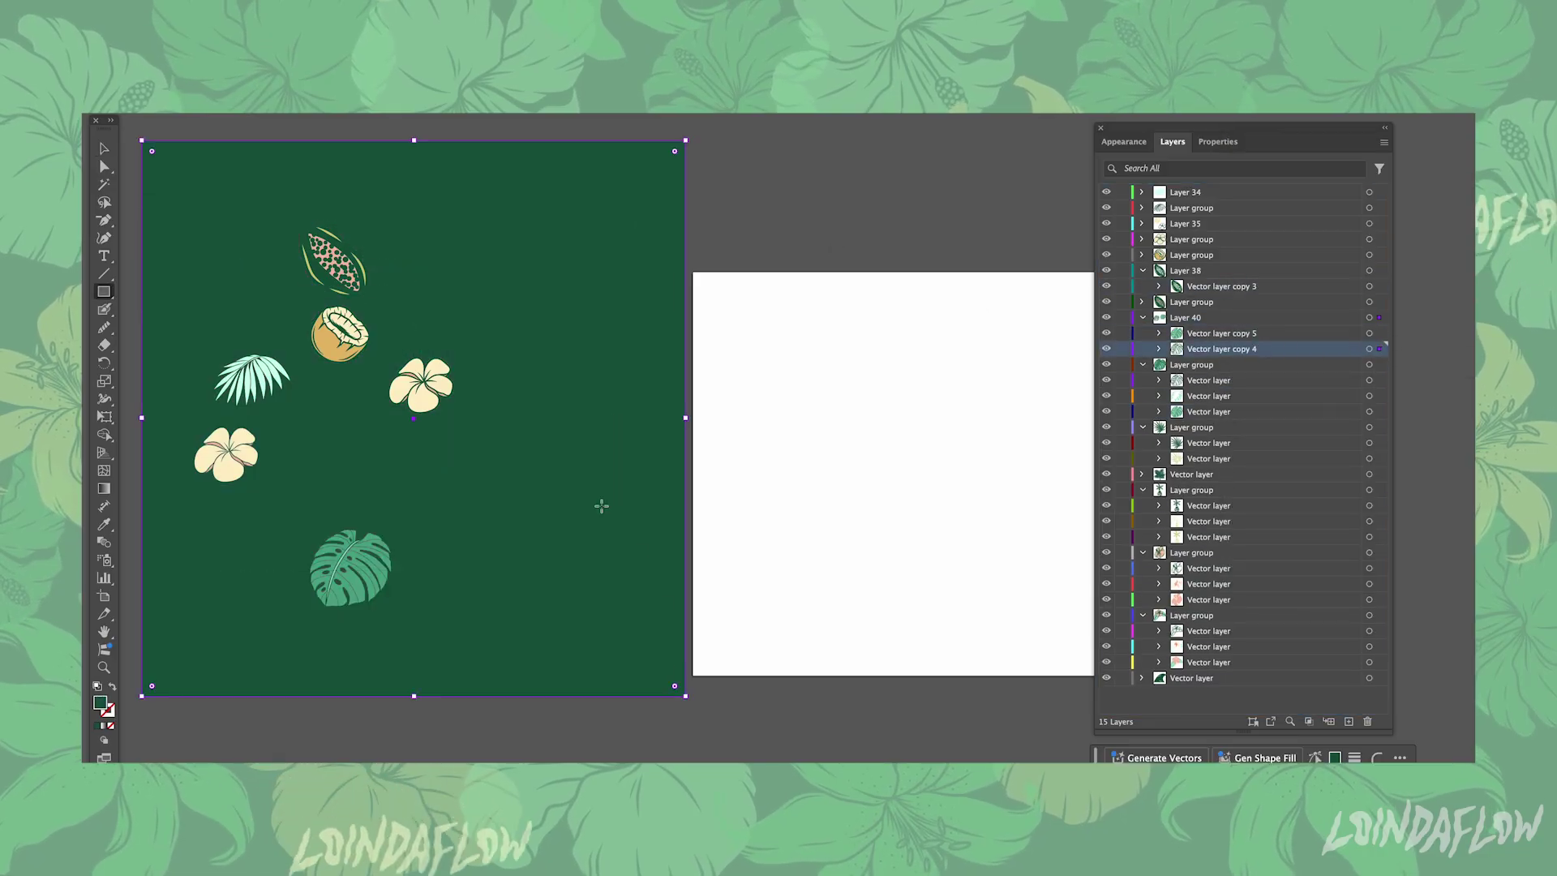
click(104, 522)
click(754, 357)
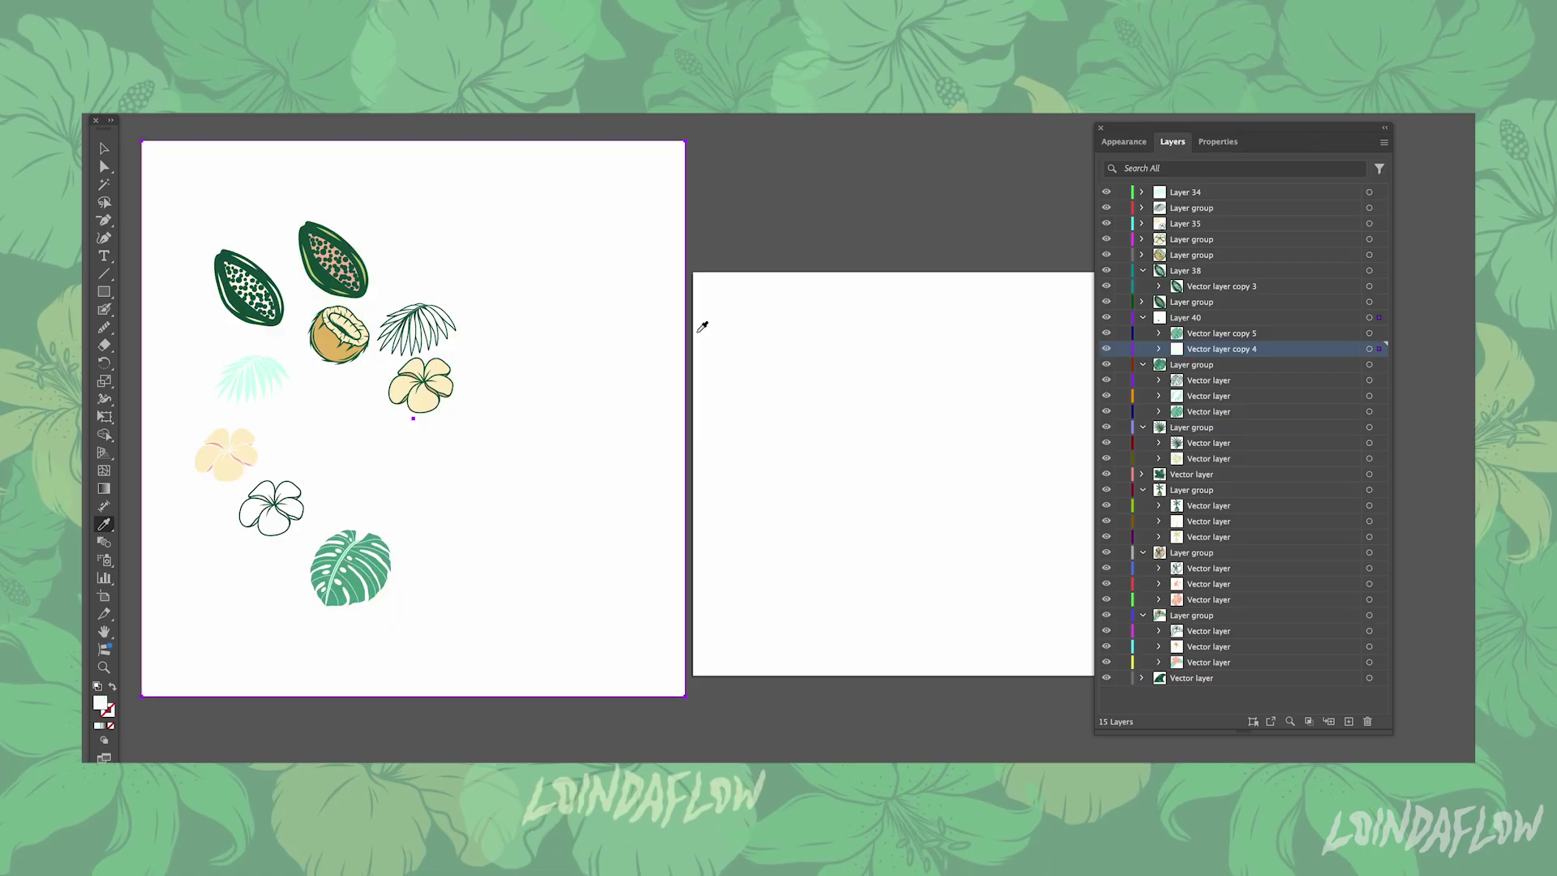
drag(1219, 357, 1230, 686)
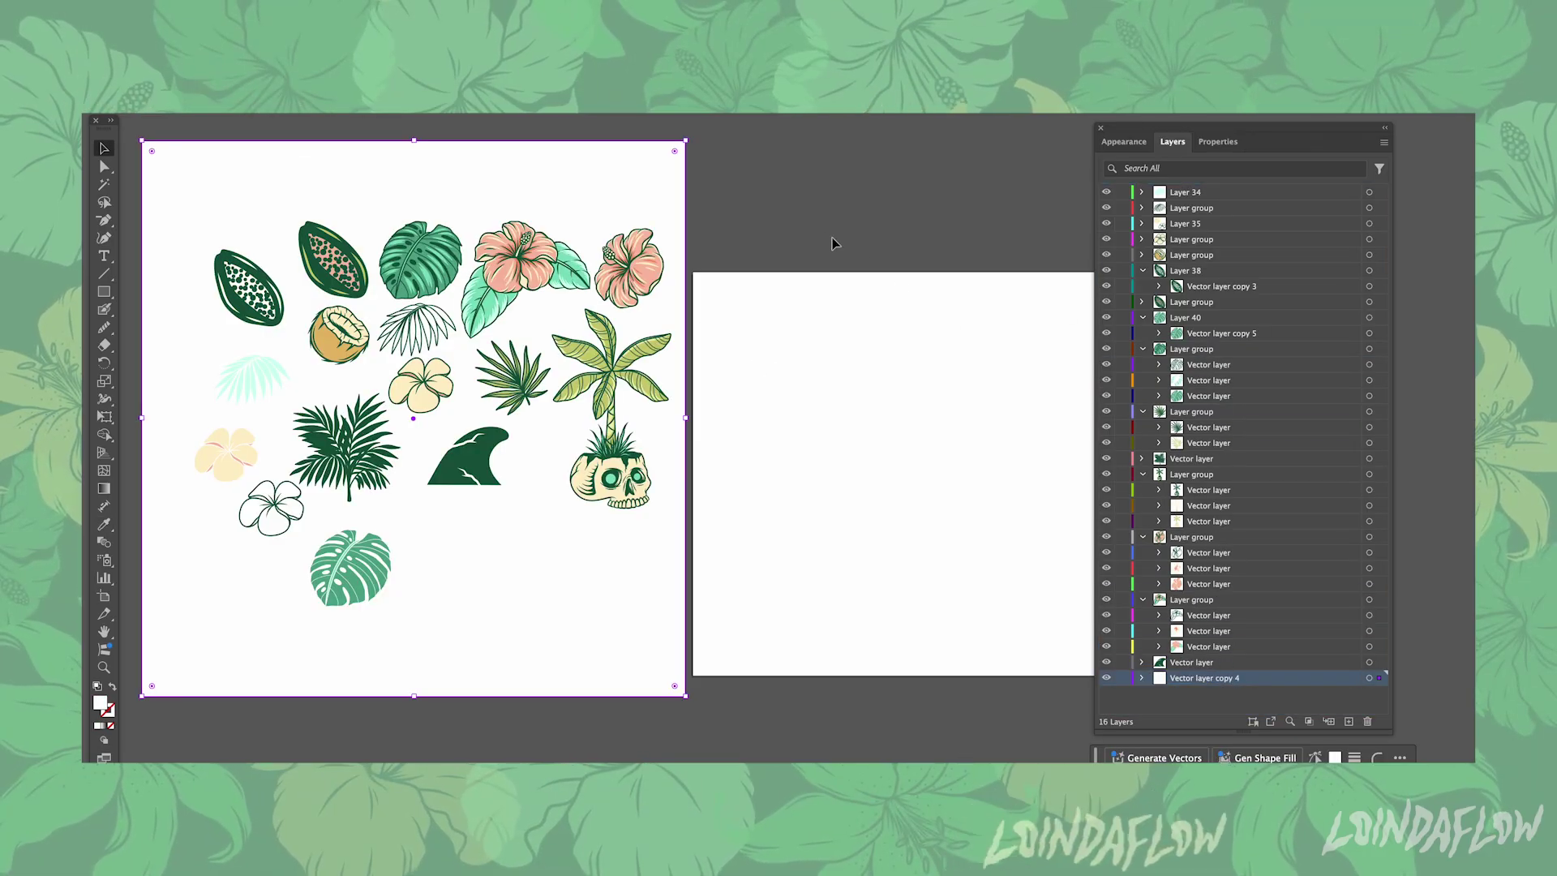
click(913, 210)
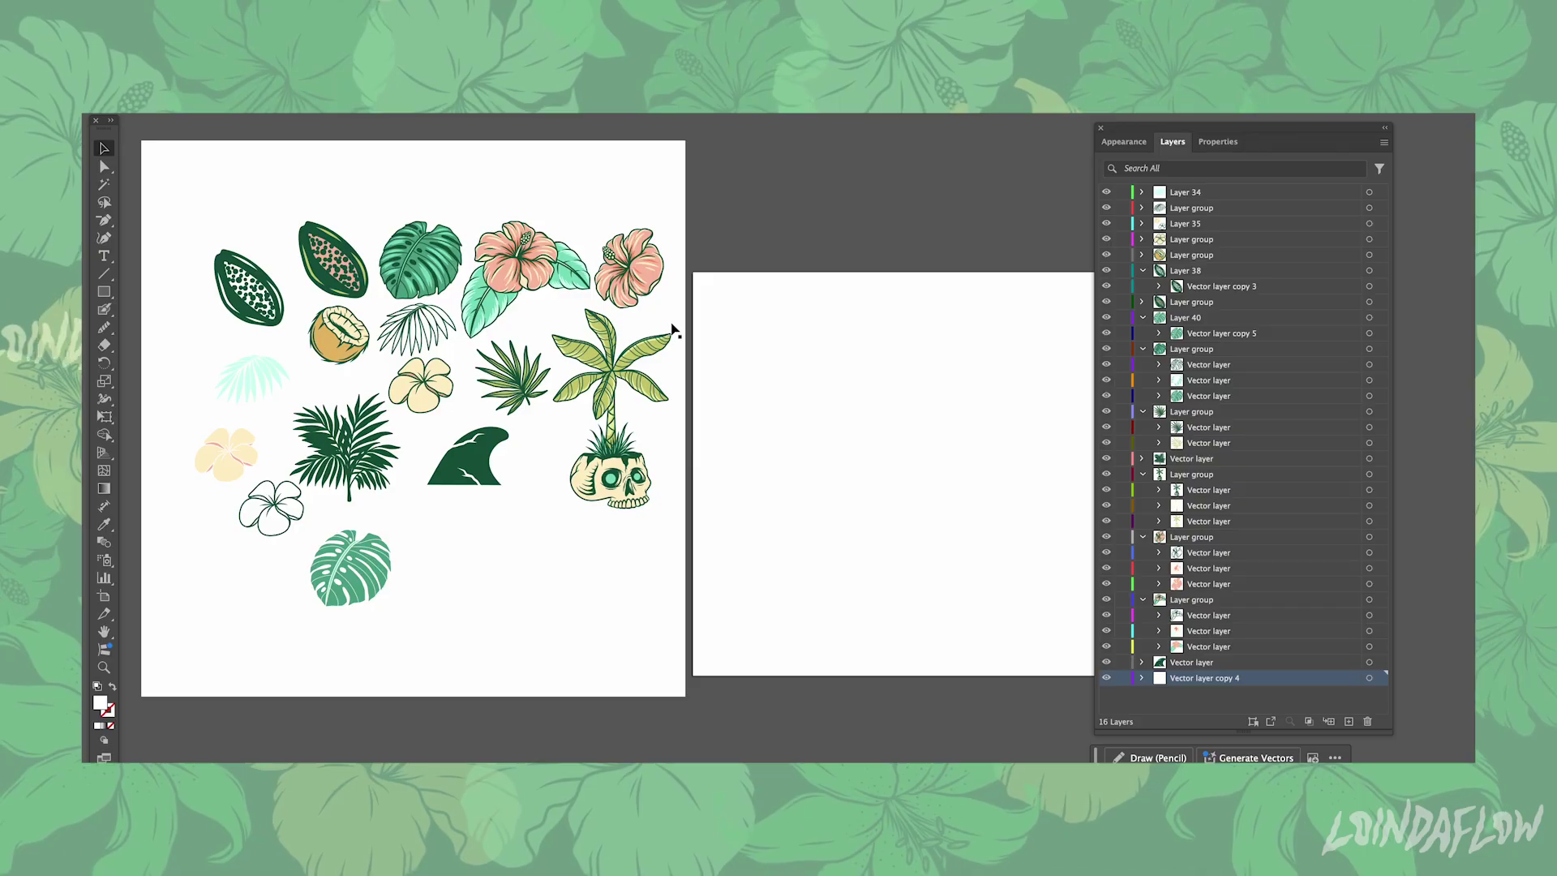
drag(559, 627, 563, 688)
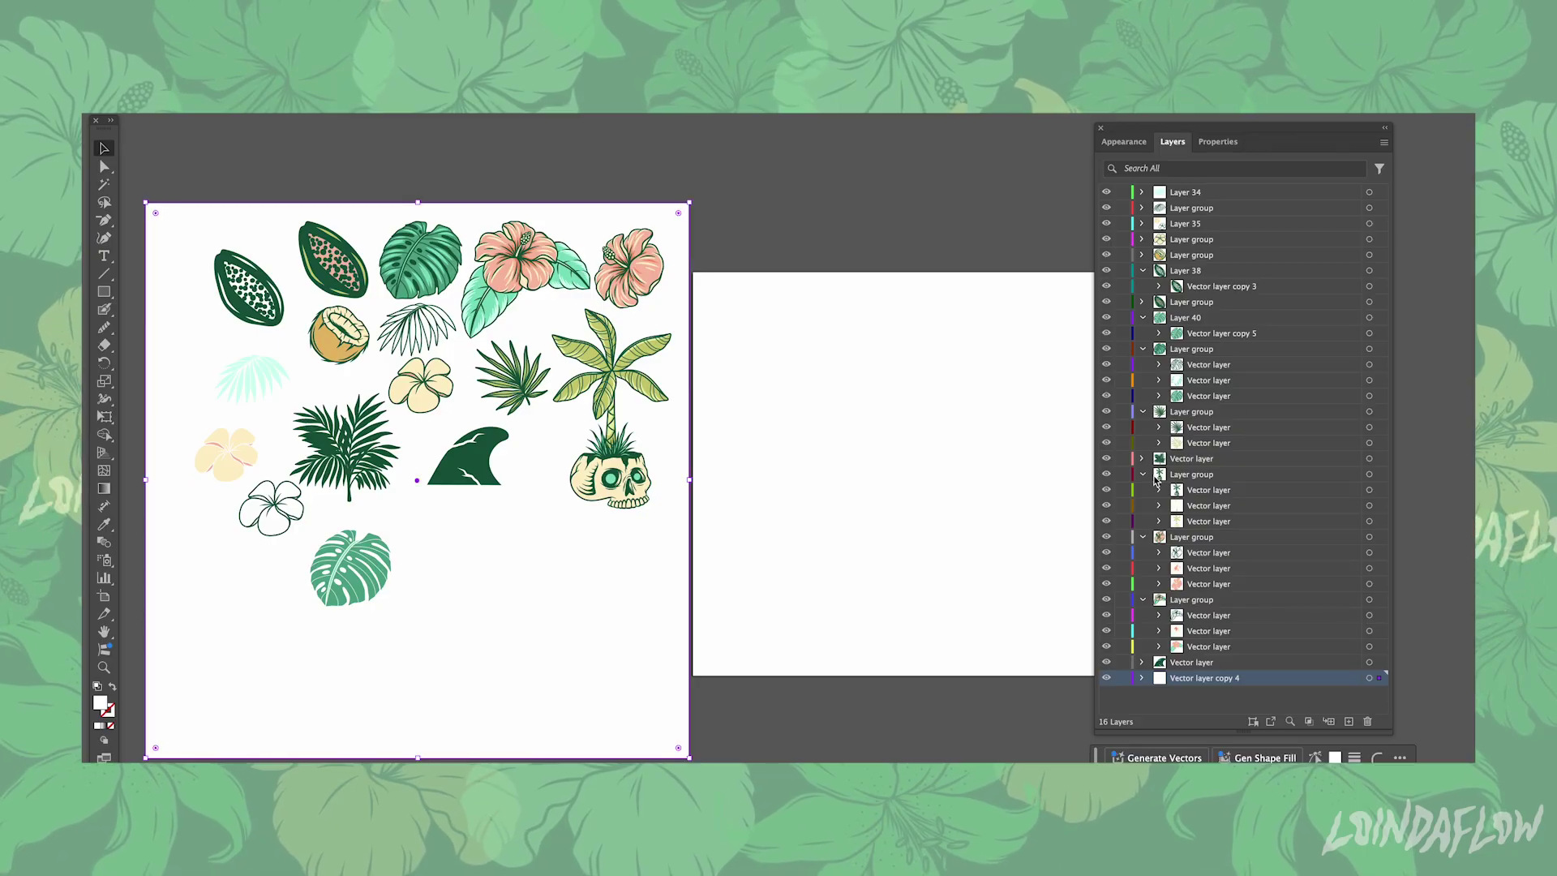
Add Layer 43 and duplicate the palm leaf into it
click(1277, 411)
click(1384, 142)
click(1272, 144)
click(880, 508)
click(1228, 443)
click(1384, 142)
click(1384, 141)
Place the palm leaf copy below the wave and add new Layer 45 in the hibiscus group
drag(1379, 661, 1379, 411)
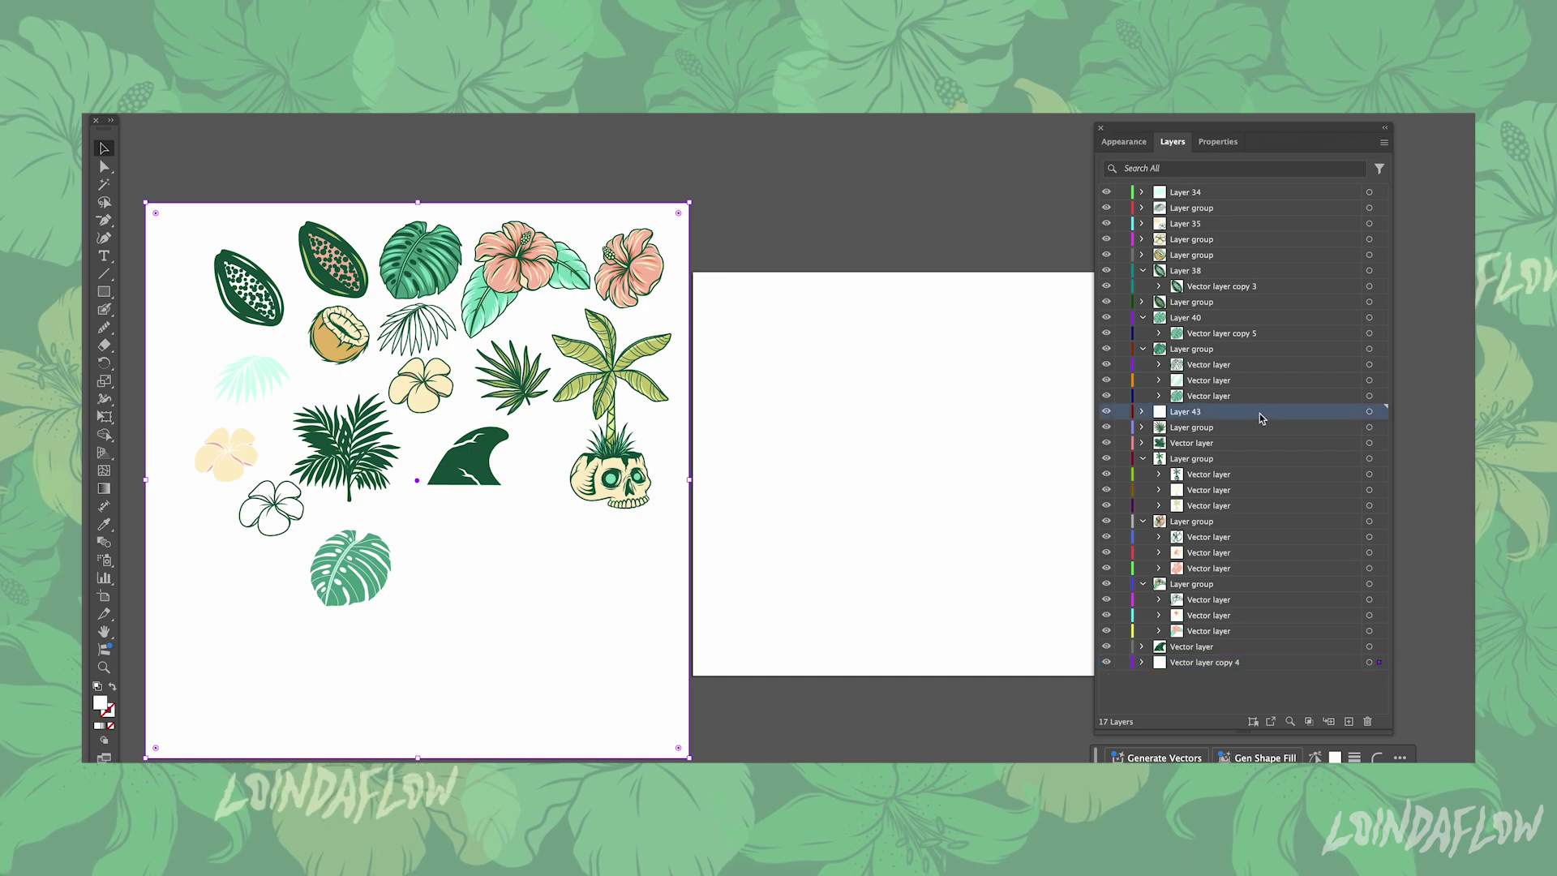
click(1143, 458)
click(1265, 489)
click(1265, 479)
click(1384, 142)
click(1264, 178)
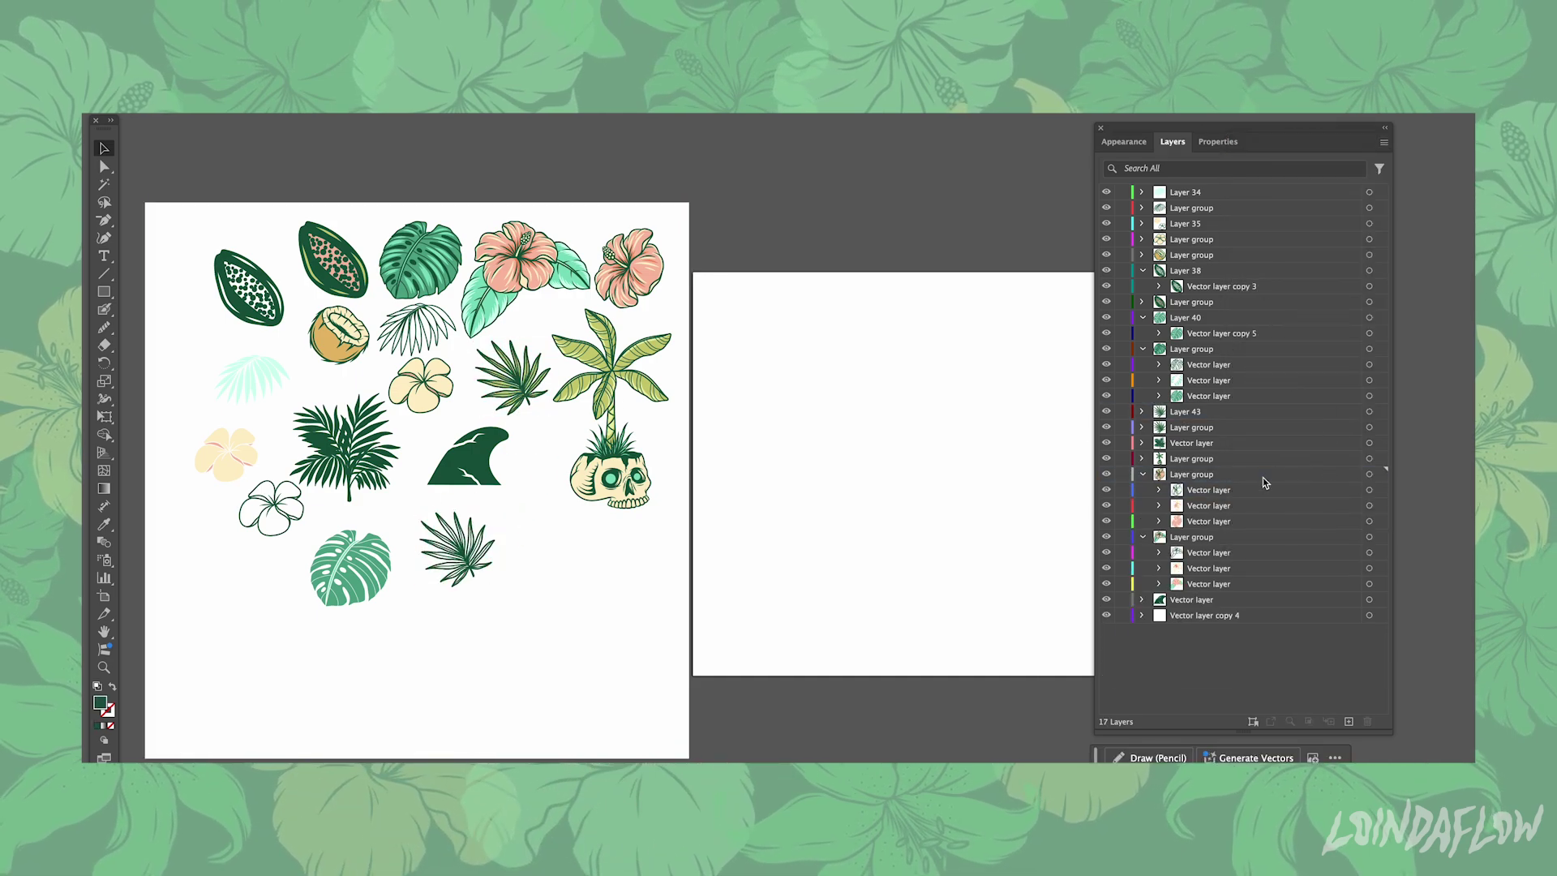
click(1384, 142)
click(1253, 147)
key(Return)
Duplicate the hibiscus layer twice, move a copy below the skull, and put one into Layer 45
click(1265, 505)
click(1384, 142)
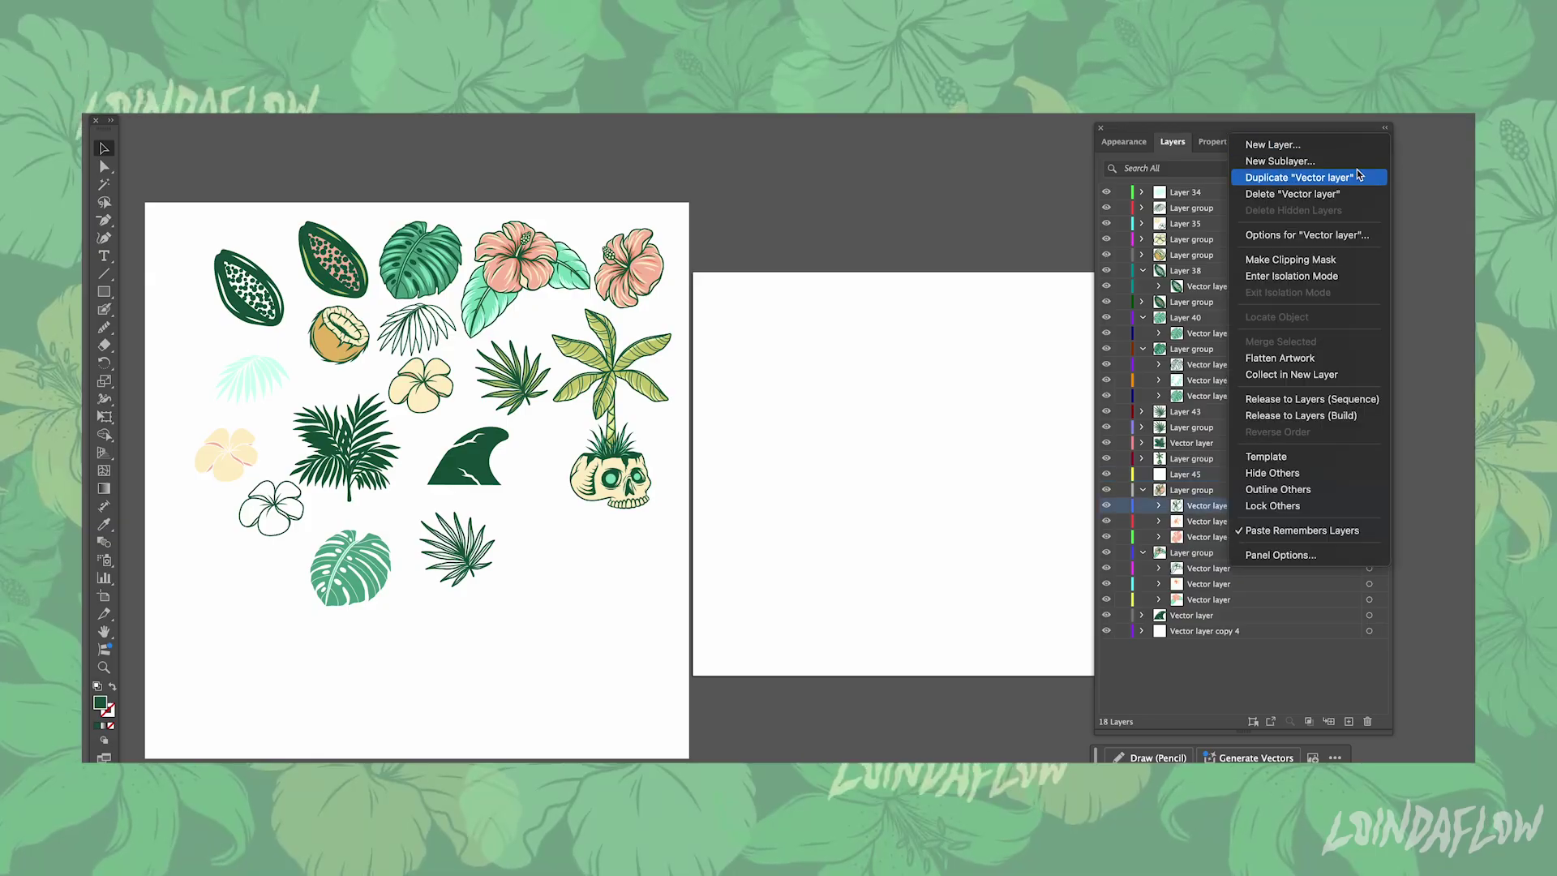
click(1298, 178)
click(1384, 142)
click(1298, 176)
click(1142, 489)
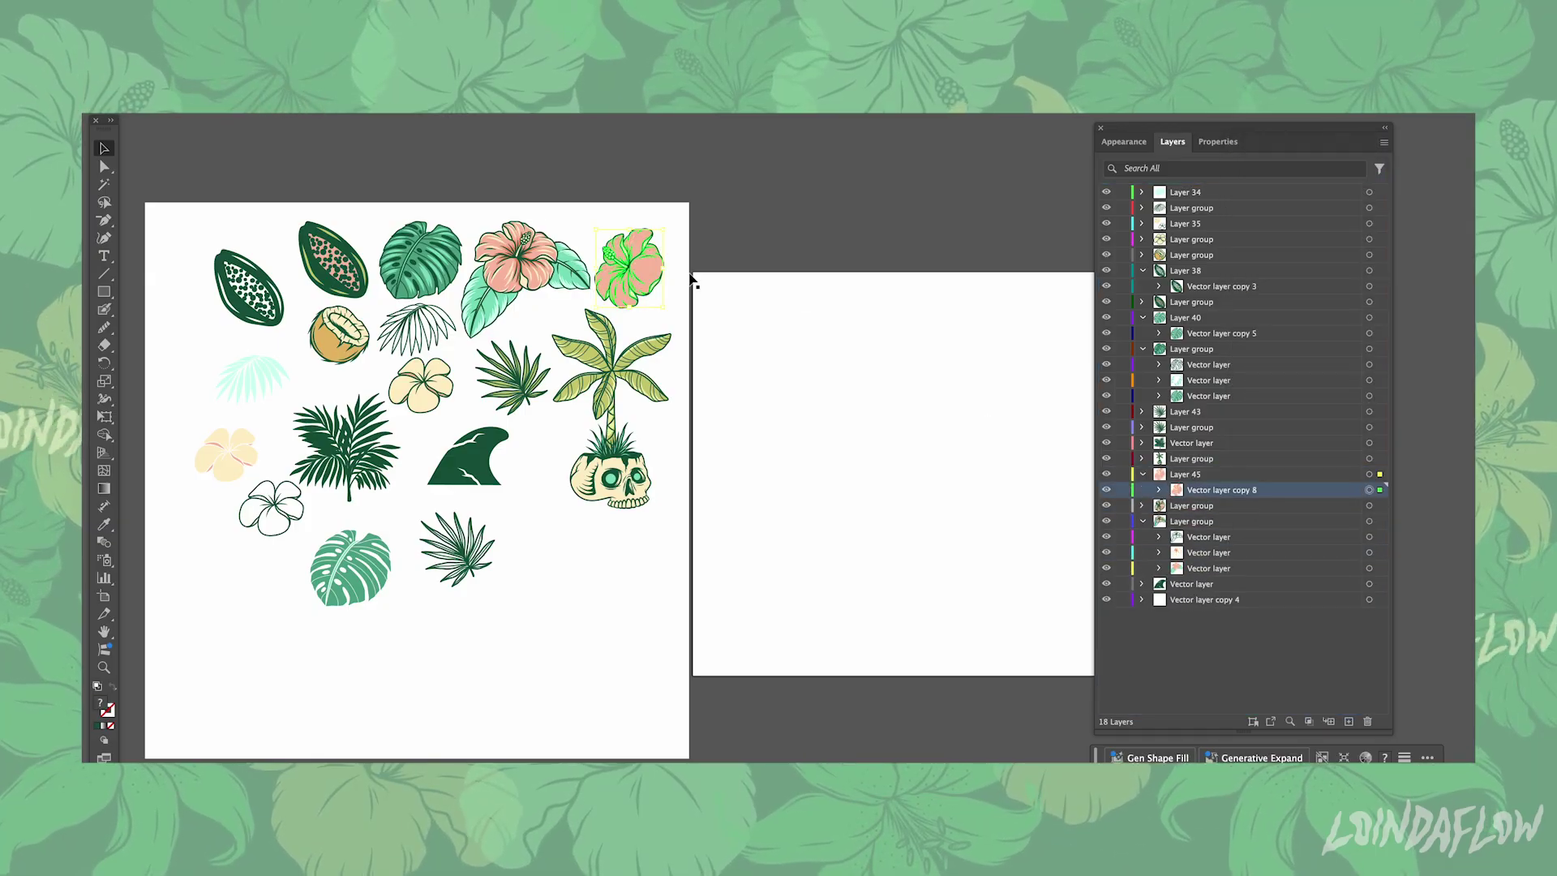
drag(643, 274, 589, 563)
click(1142, 506)
drag(1208, 520, 1222, 489)
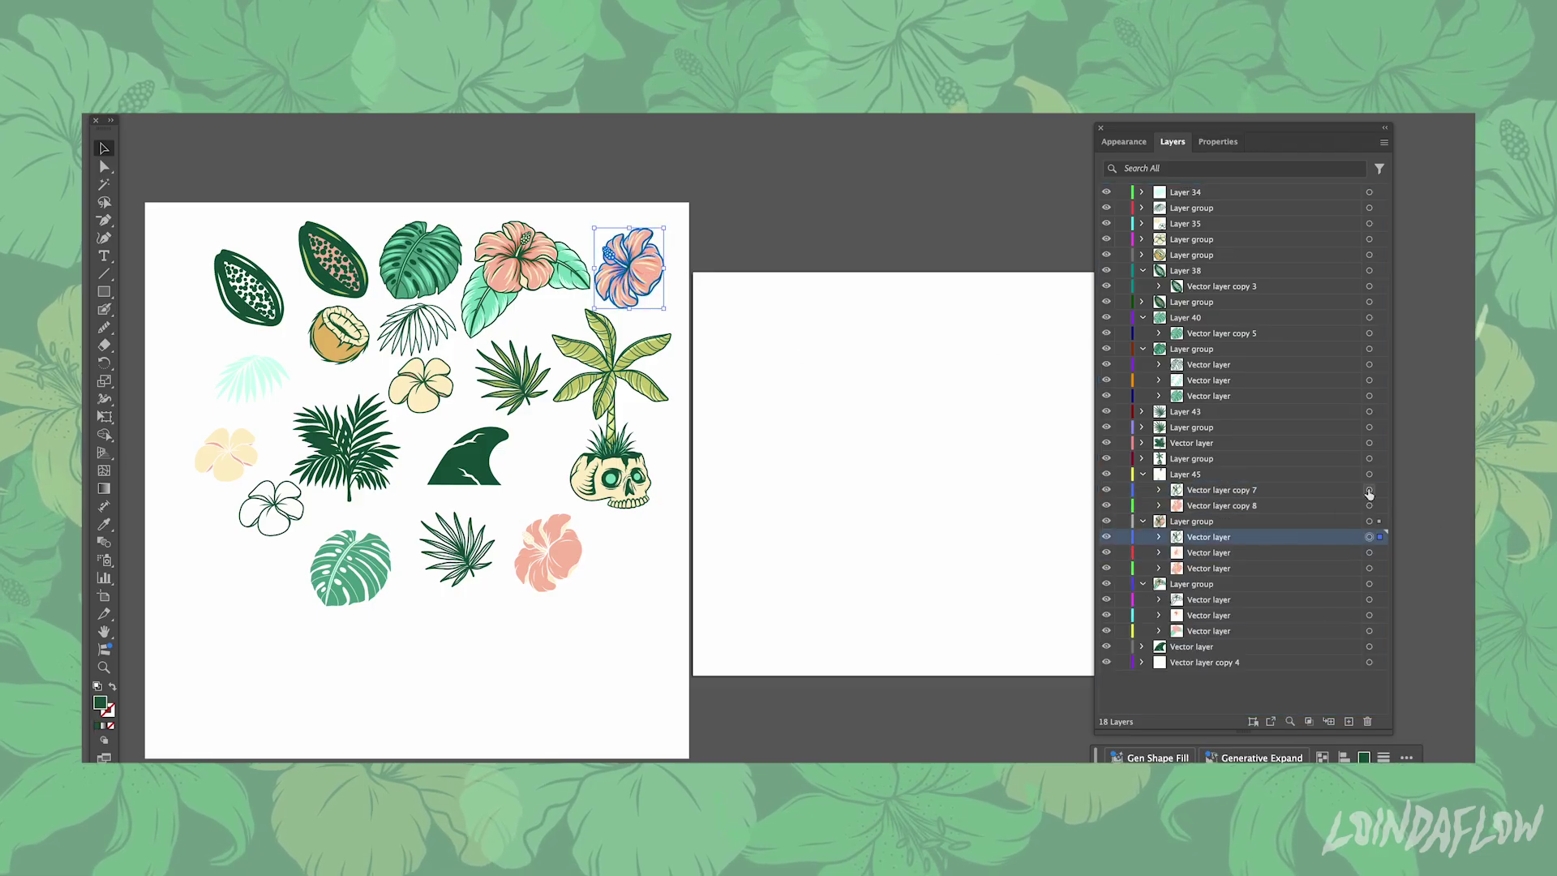
Add Layer 48 and duplicate the outlined white hibiscus layer
click(632, 563)
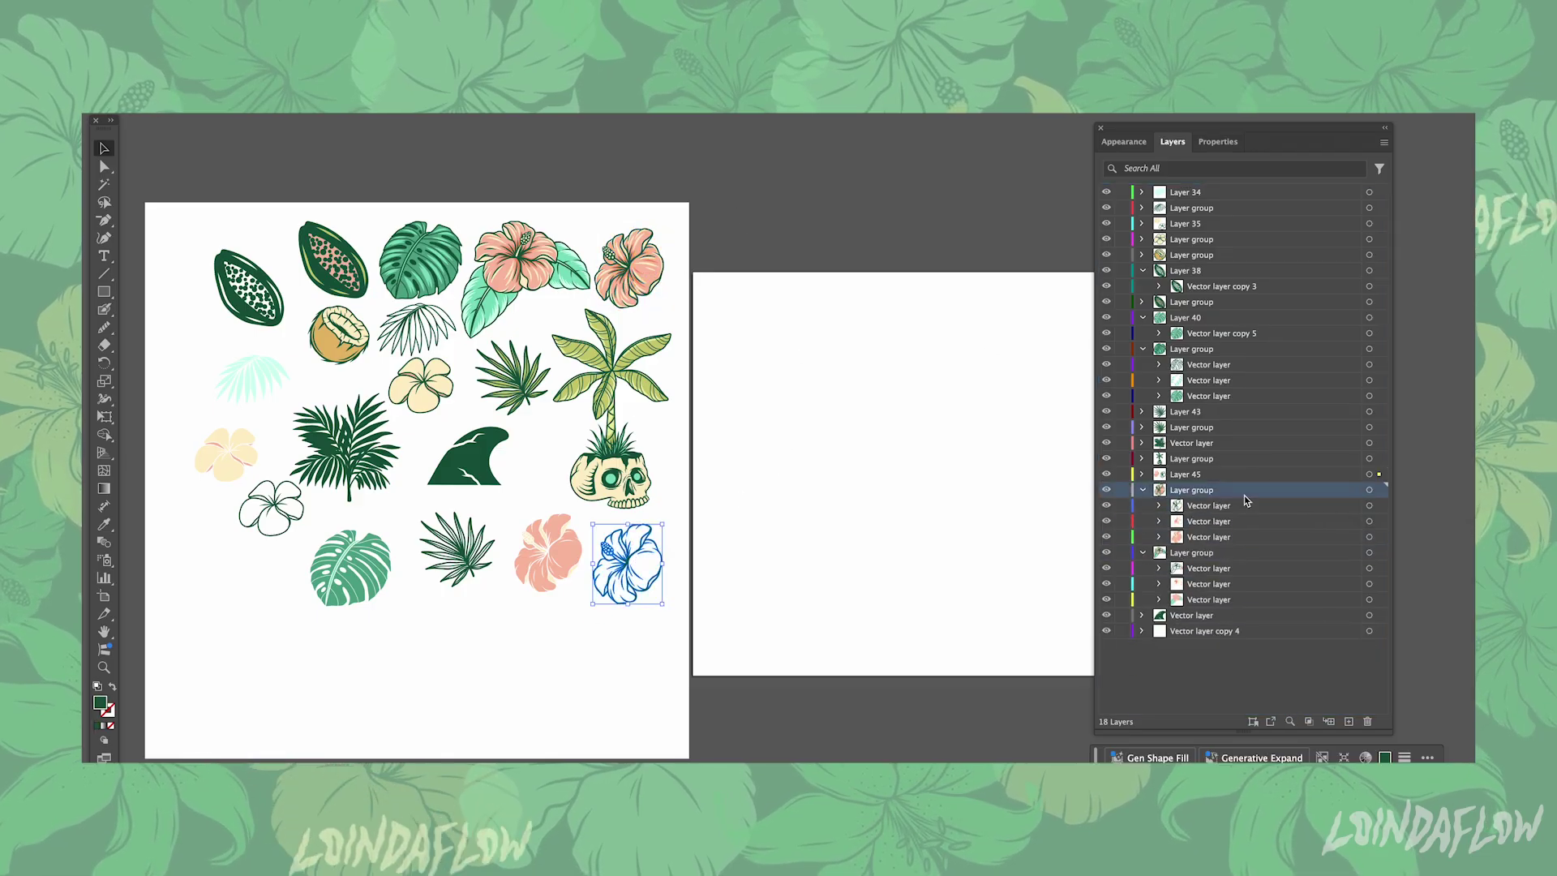
click(1384, 143)
click(1376, 148)
key(Return)
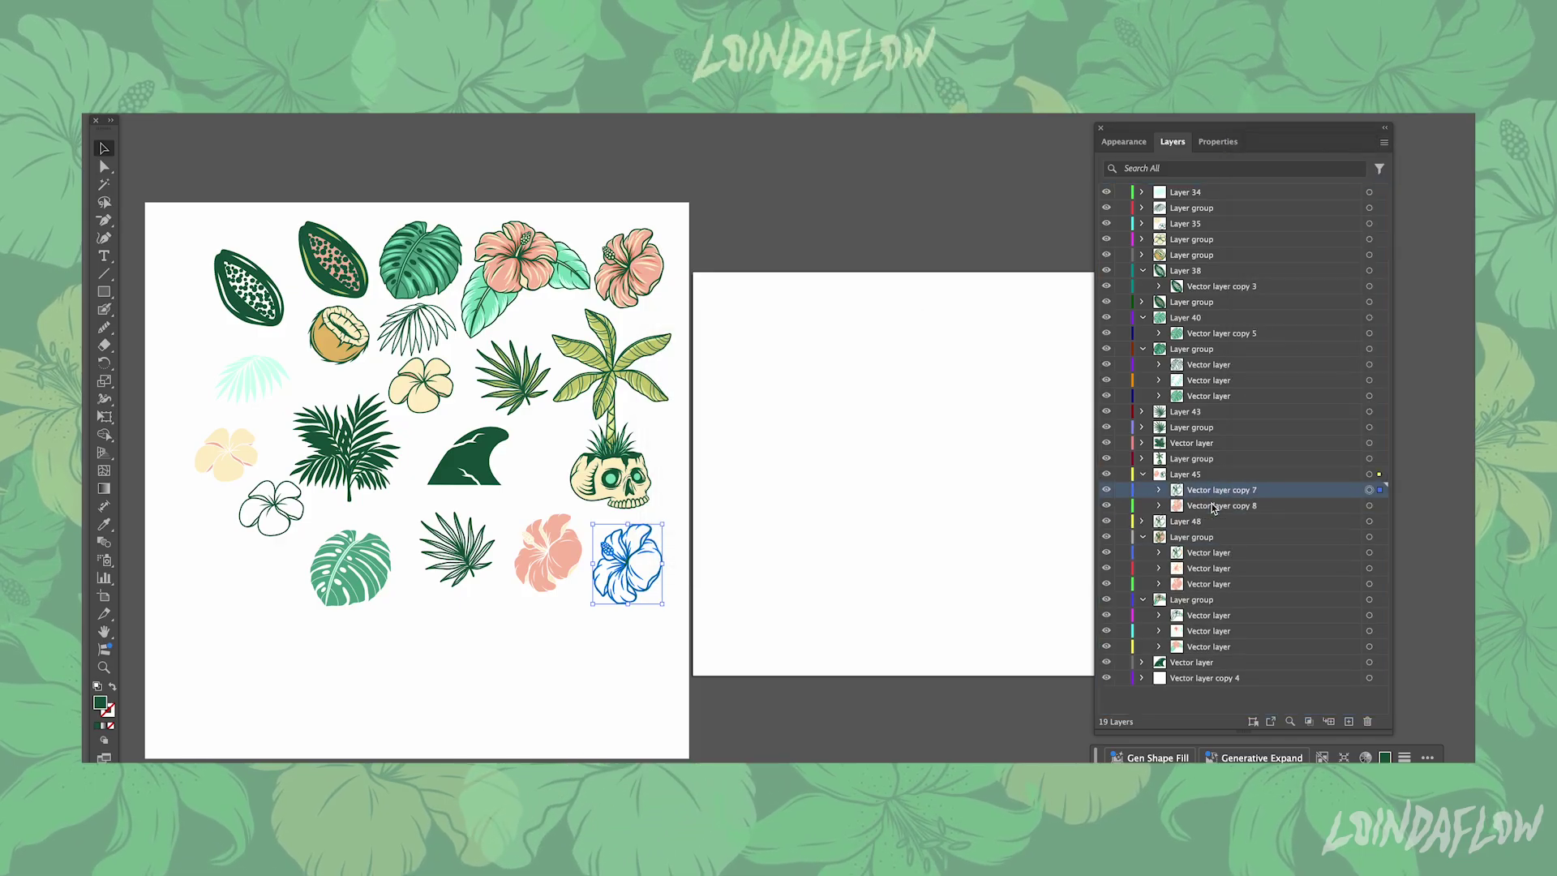
mouse_move(1210, 549)
mouse_down()
mouse_move(1216, 624)
mouse_move(1200, 520)
mouse_up()
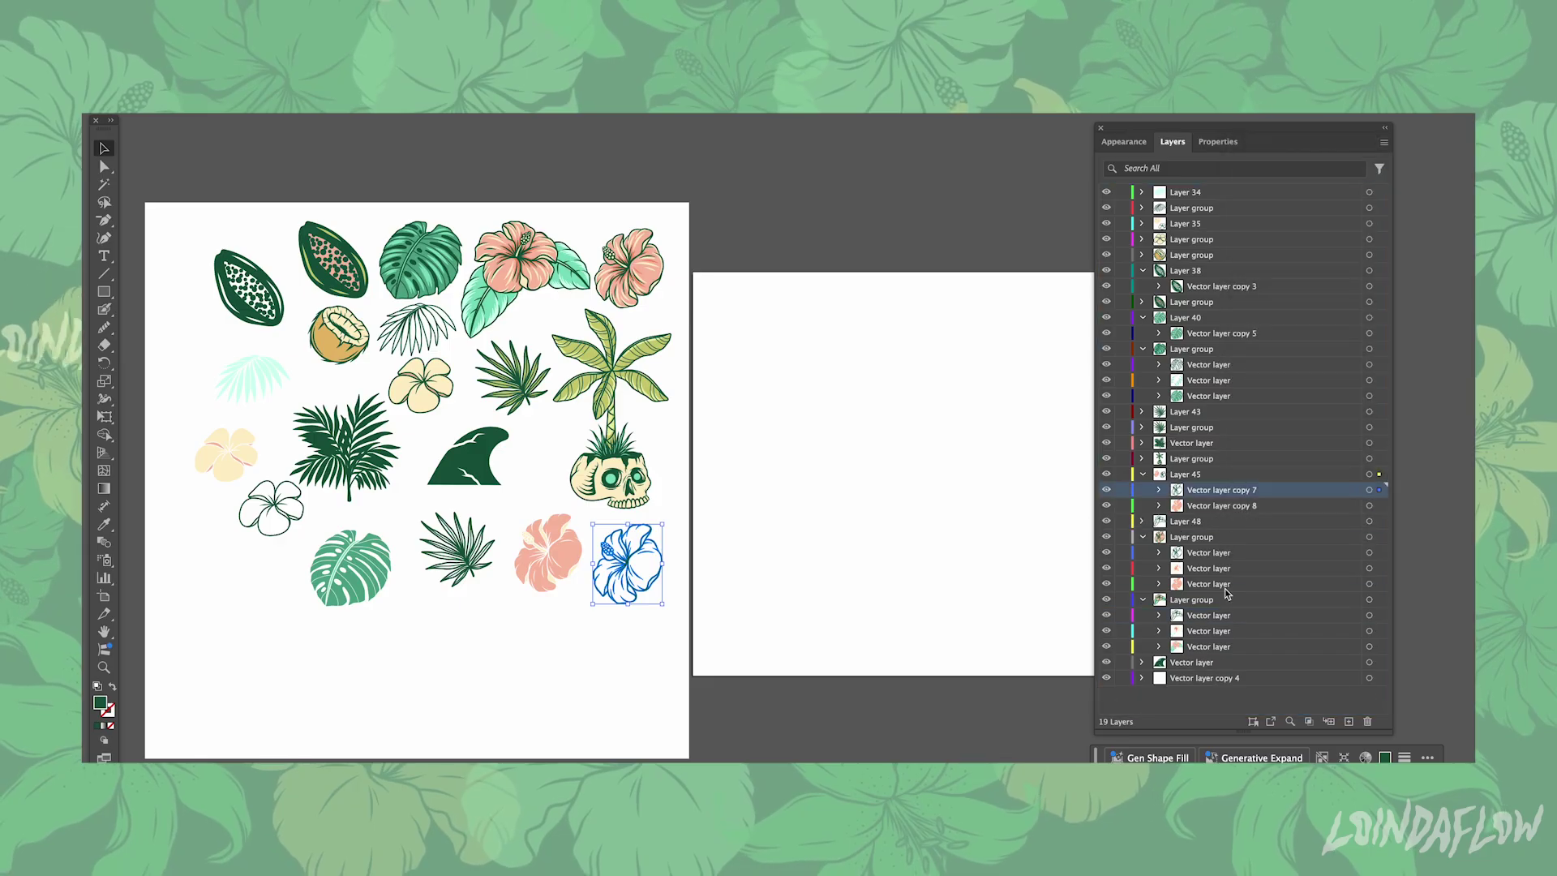
Move the hibiscus with leaves to the tile's upper left and tilt it counter-clockwise
click(1370, 522)
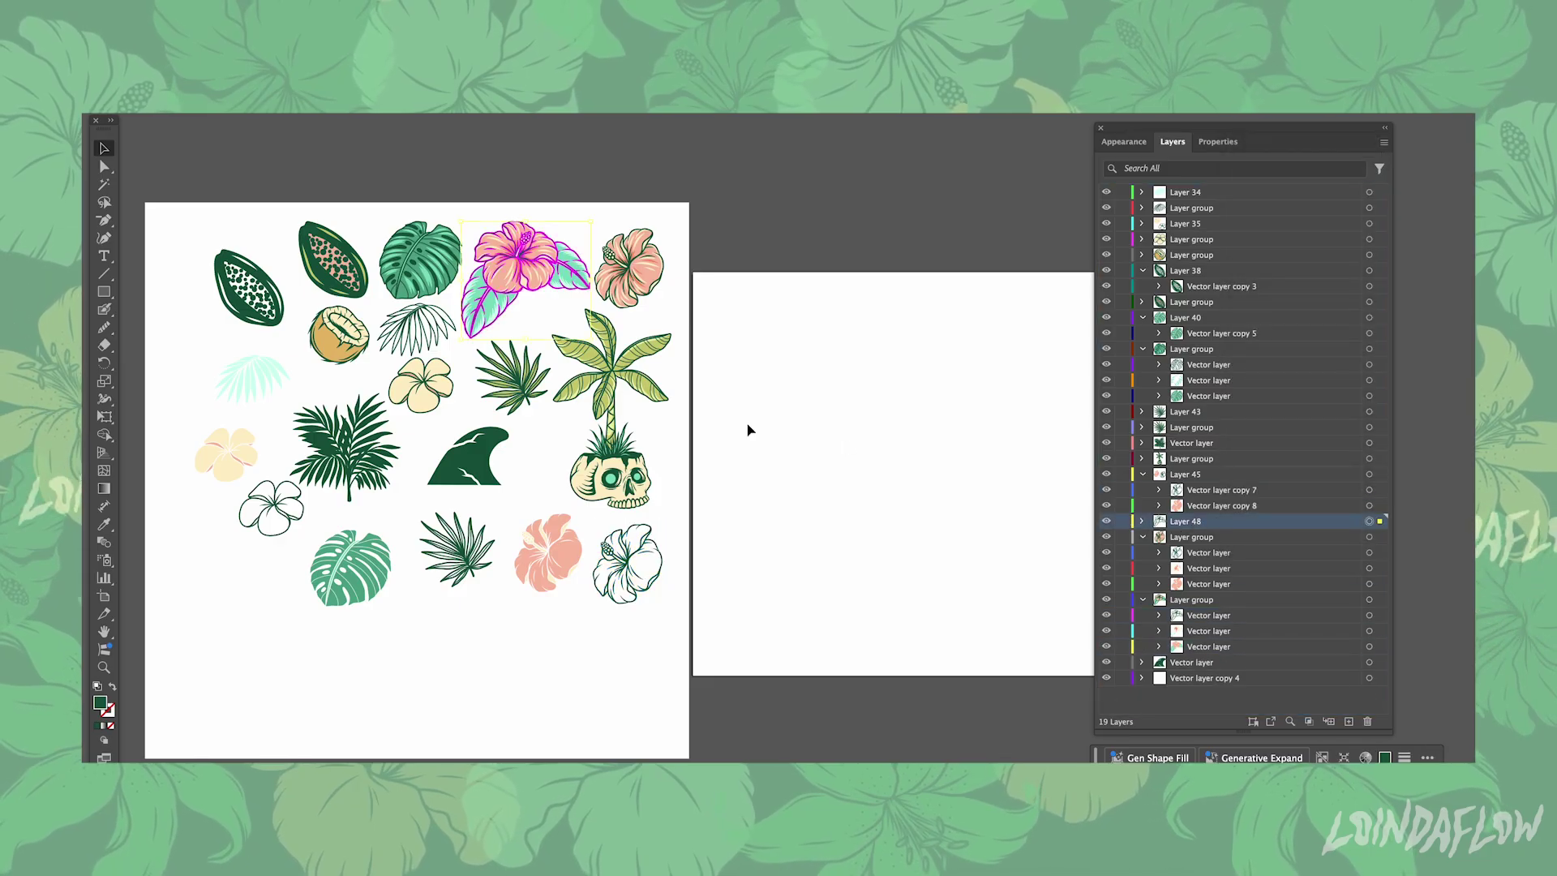
drag(525, 278, 268, 576)
drag(328, 641, 207, 689)
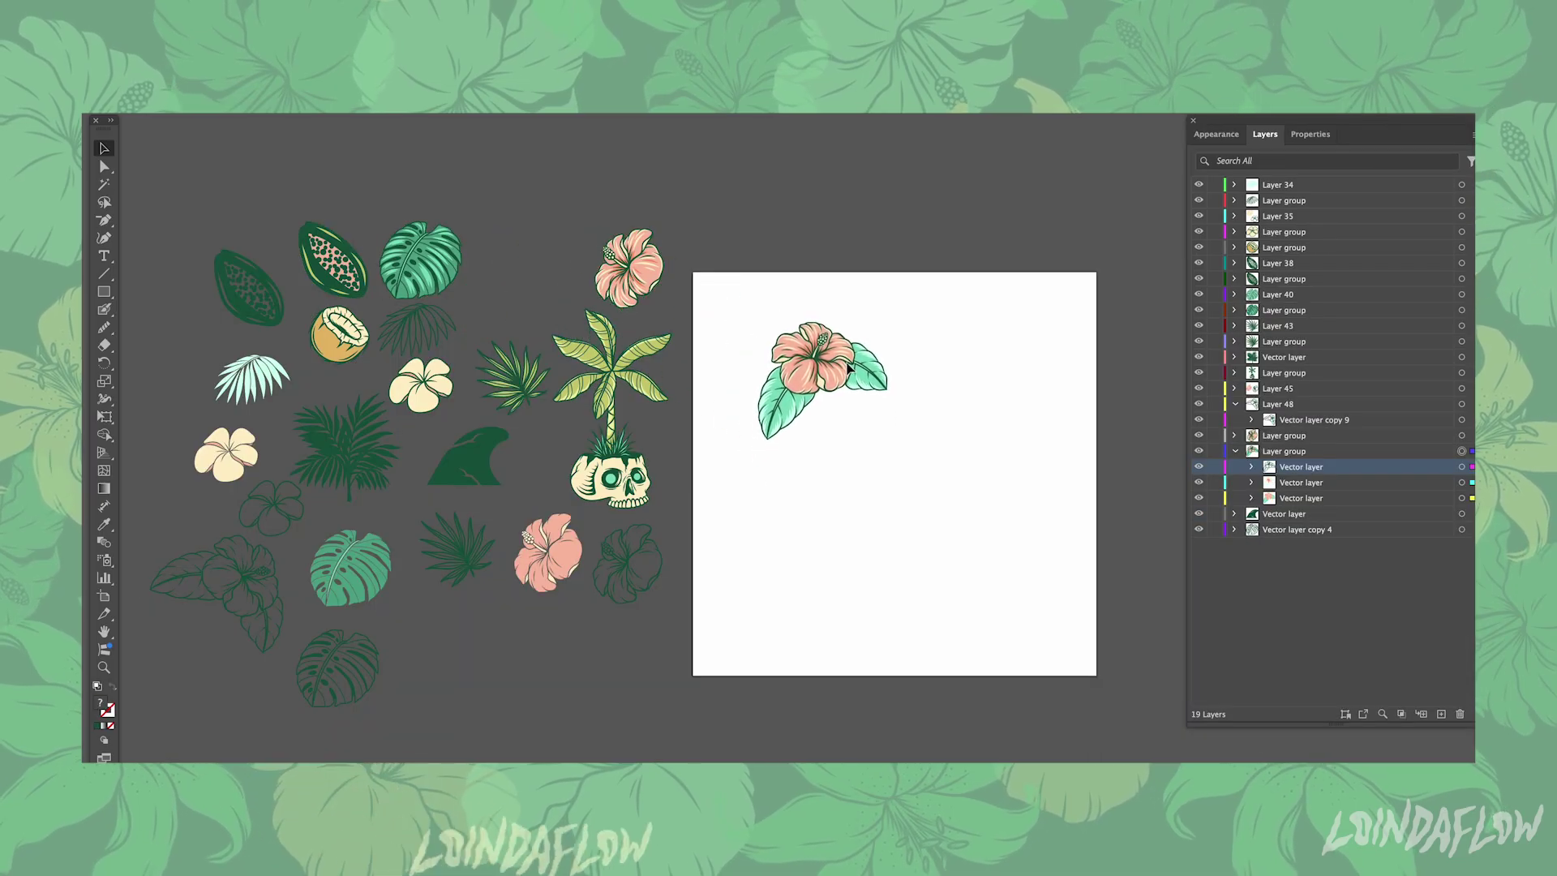
Enlarge the hibiscus and set the rotated, enlarged palm-and-skull group at the tile centre
click(843, 389)
drag(890, 322, 917, 302)
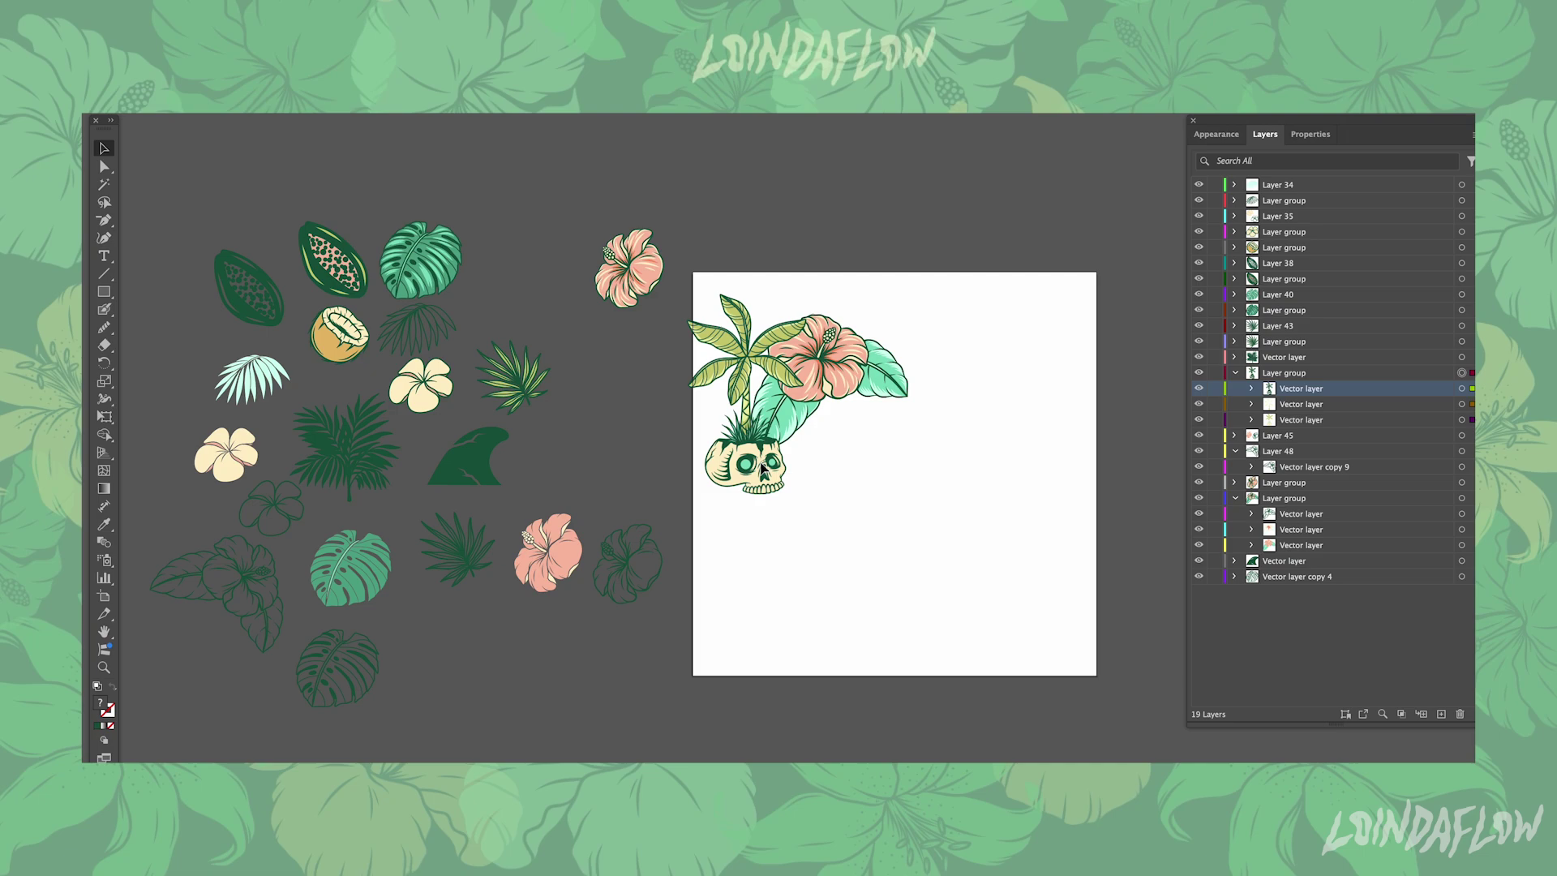
drag(762, 469, 945, 573)
drag(1036, 427, 1042, 399)
drag(946, 573, 890, 545)
drag(835, 373, 1017, 596)
click(766, 352)
drag(1032, 339, 1069, 299)
click(668, 426)
Bring two monstera leaves onto the tile's lower area beside the hibiscus
drag(430, 265, 886, 566)
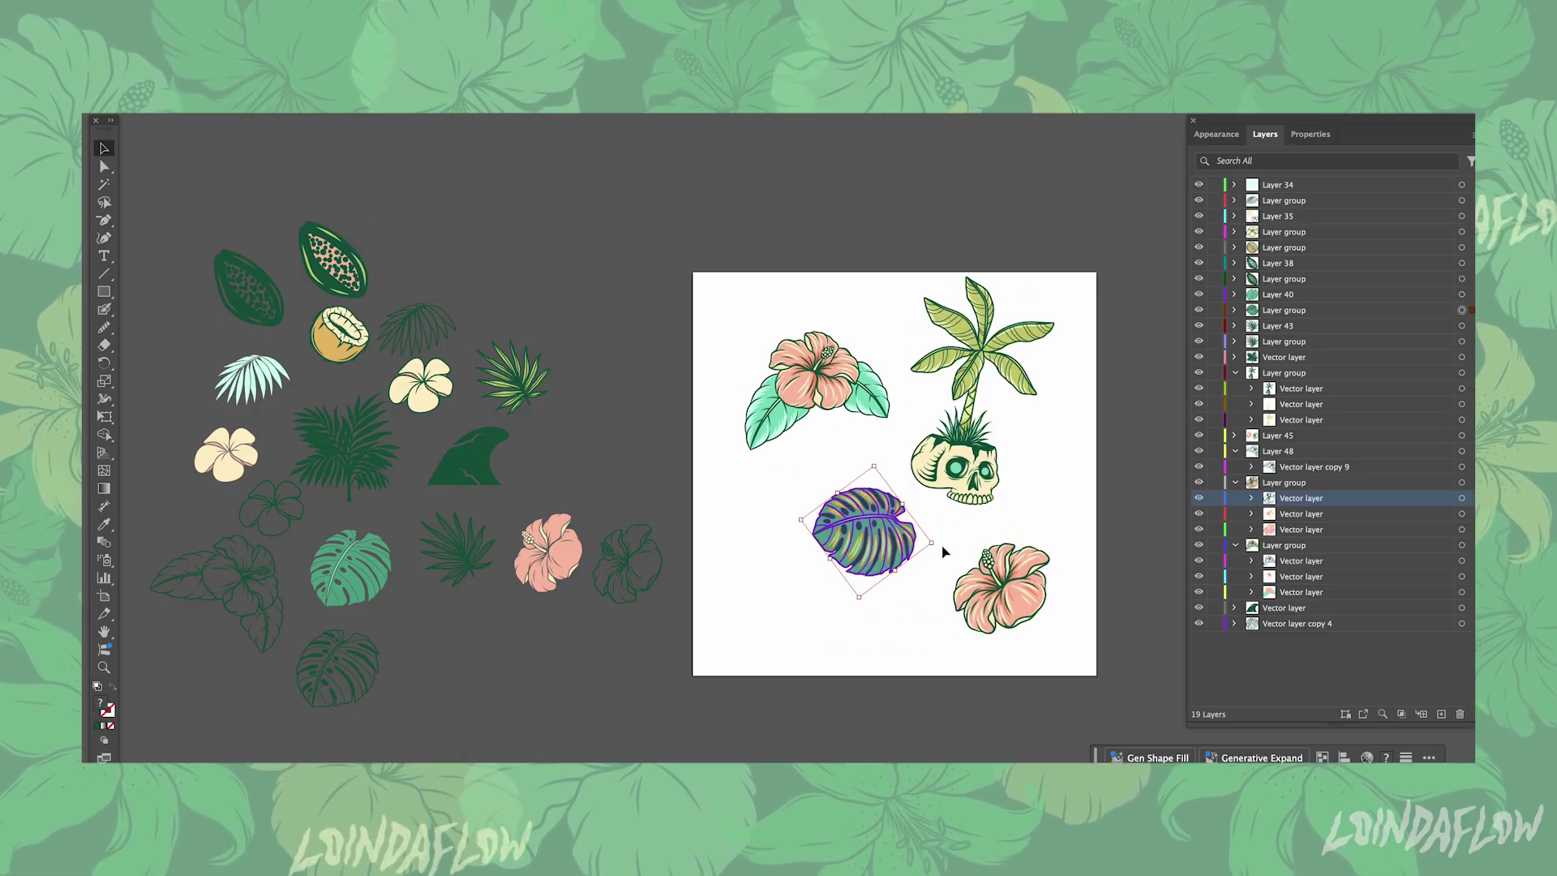
click(896, 573)
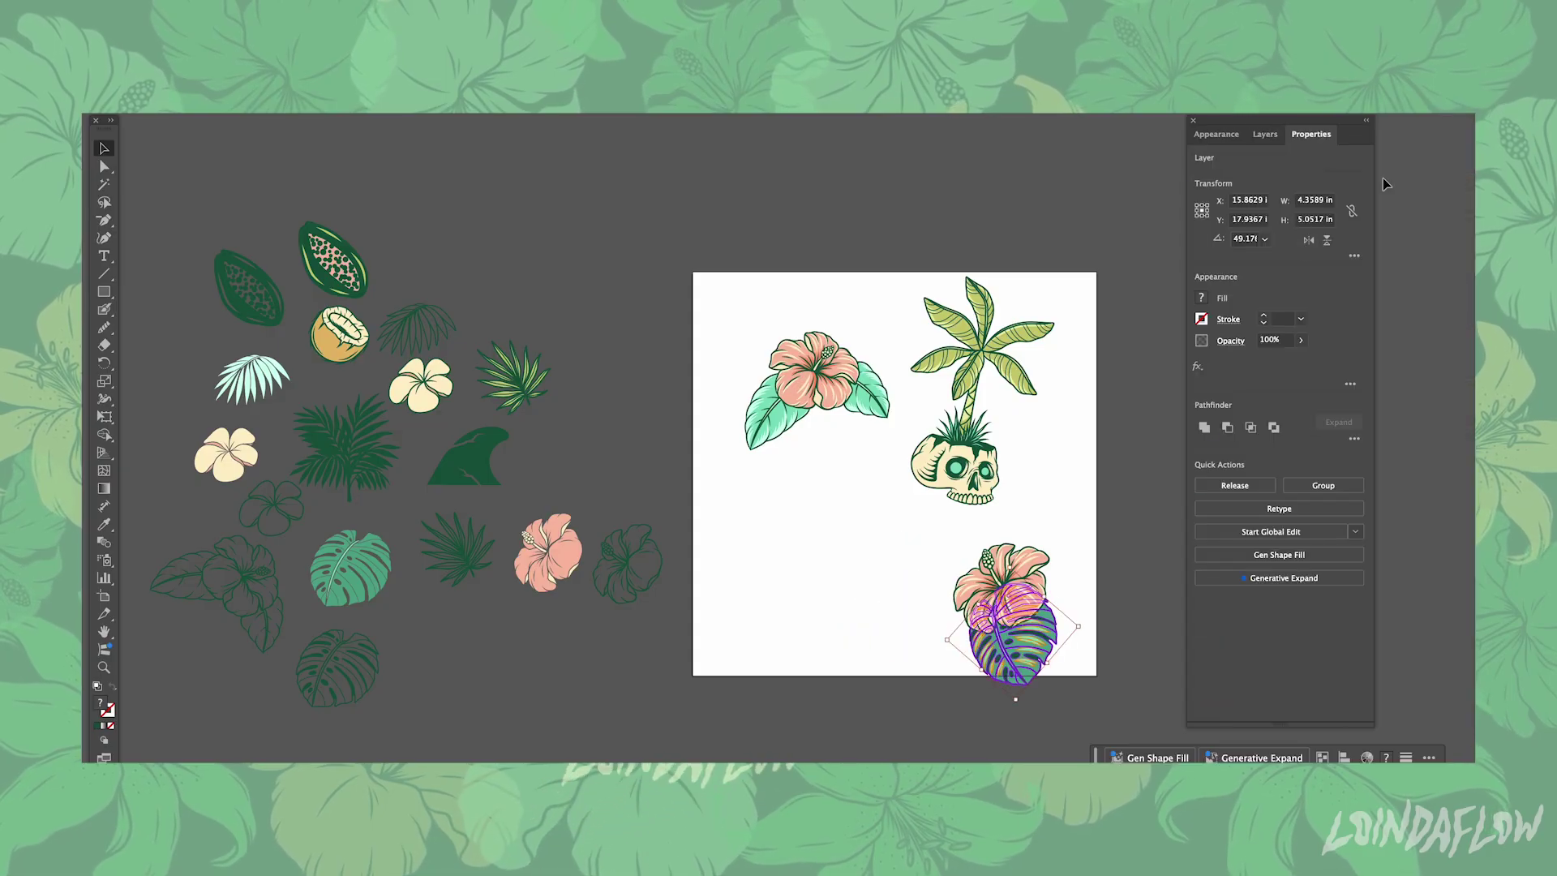
drag(1008, 668, 872, 539)
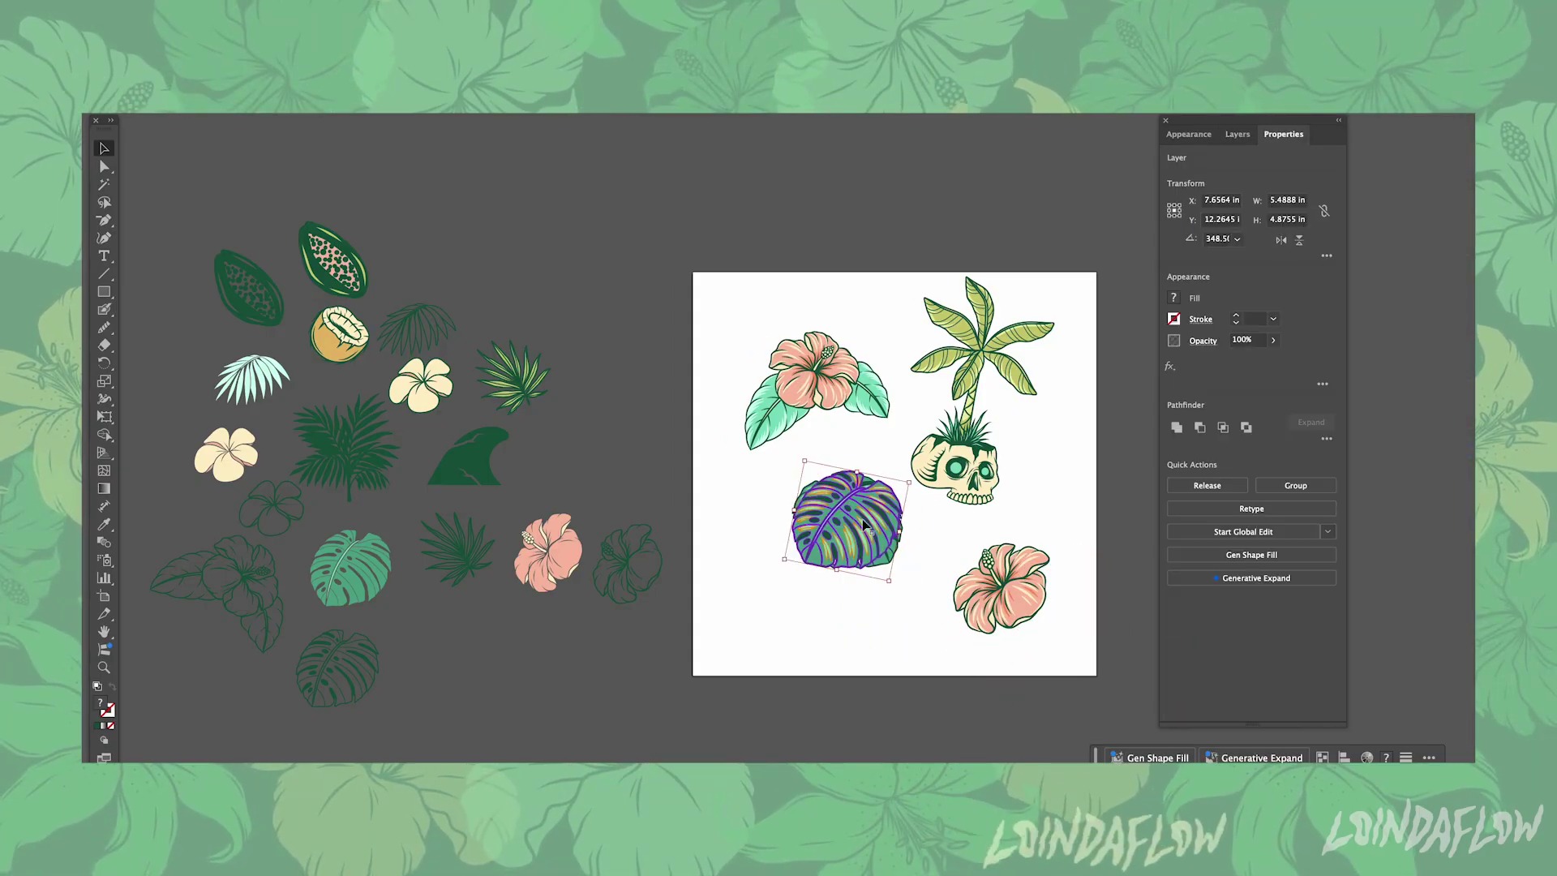
drag(879, 521, 835, 573)
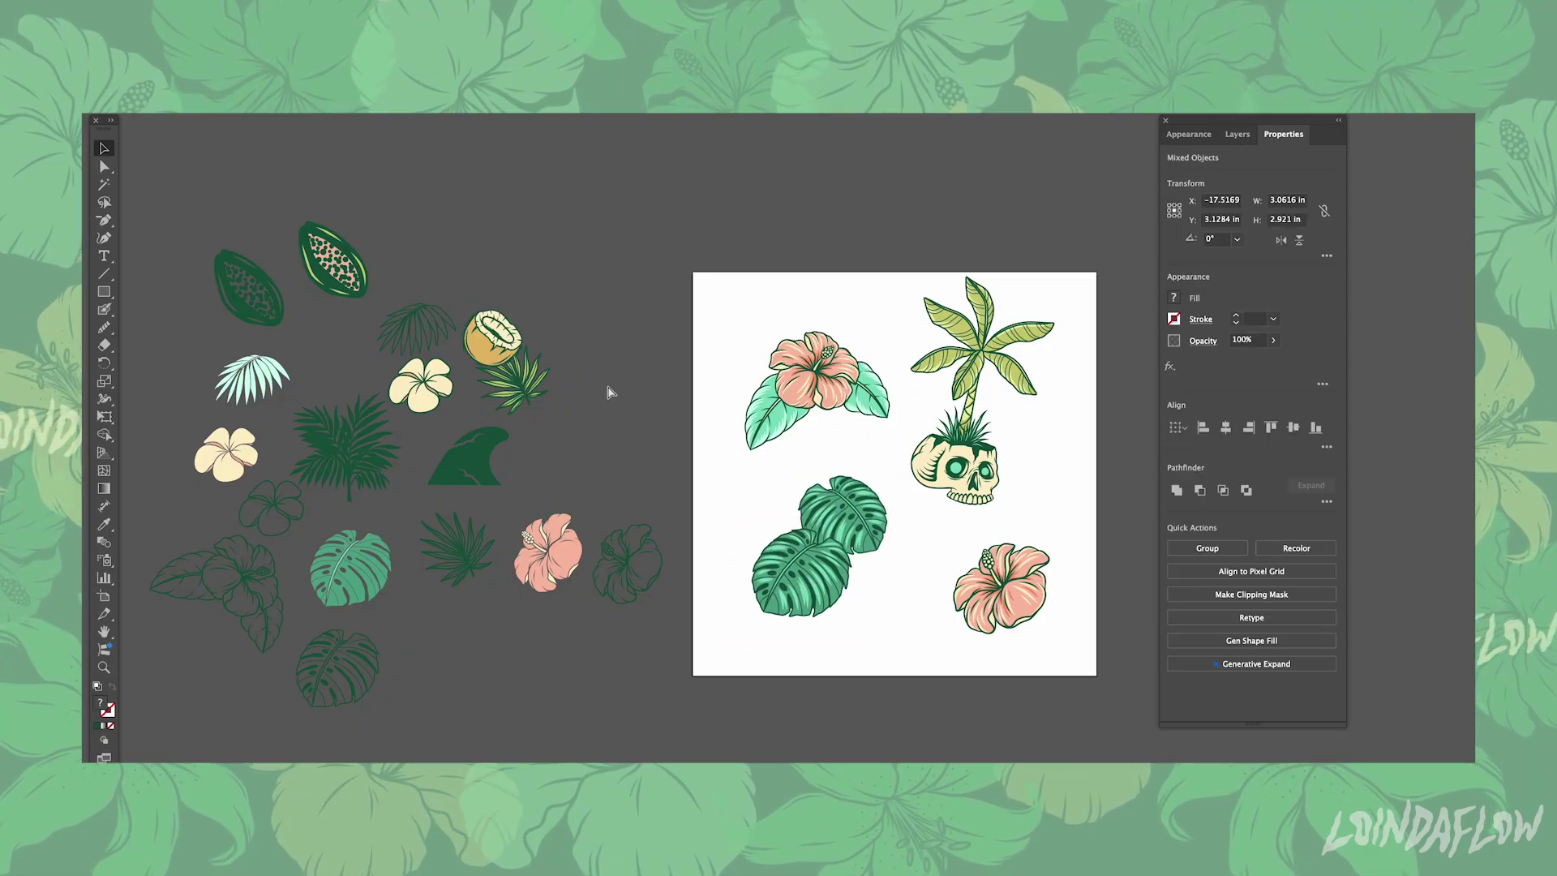
Rearrange the motifs: palm-and-skull and hibiscus group lower left, monstera pair upper left
drag(490, 336, 773, 203)
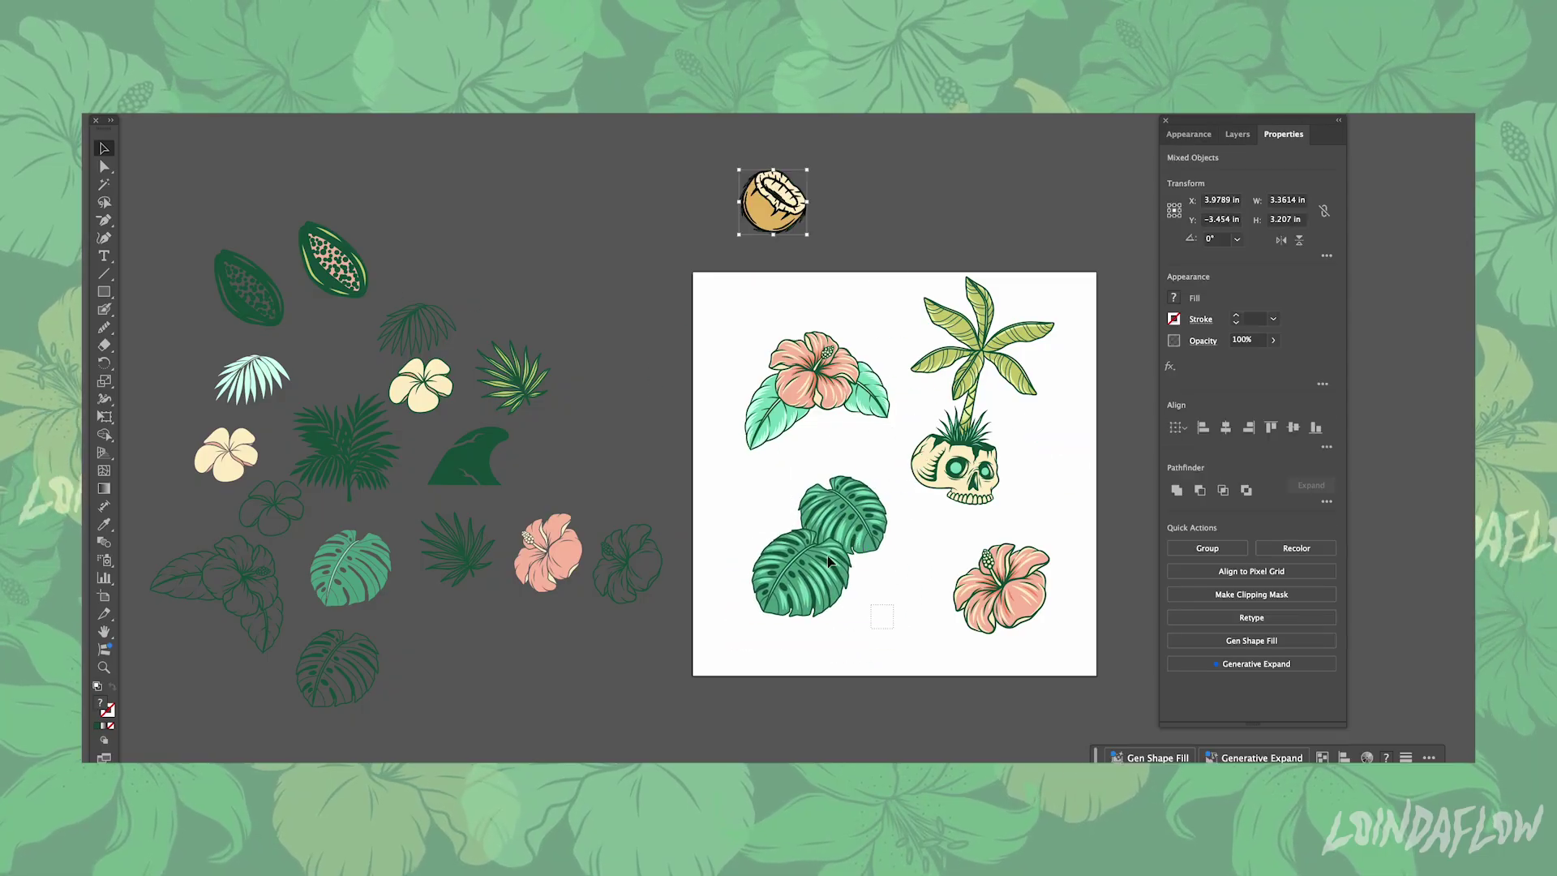
drag(843, 559, 665, 210)
drag(954, 456, 900, 527)
click(1237, 134)
drag(811, 369, 813, 572)
drag(1014, 580, 1030, 407)
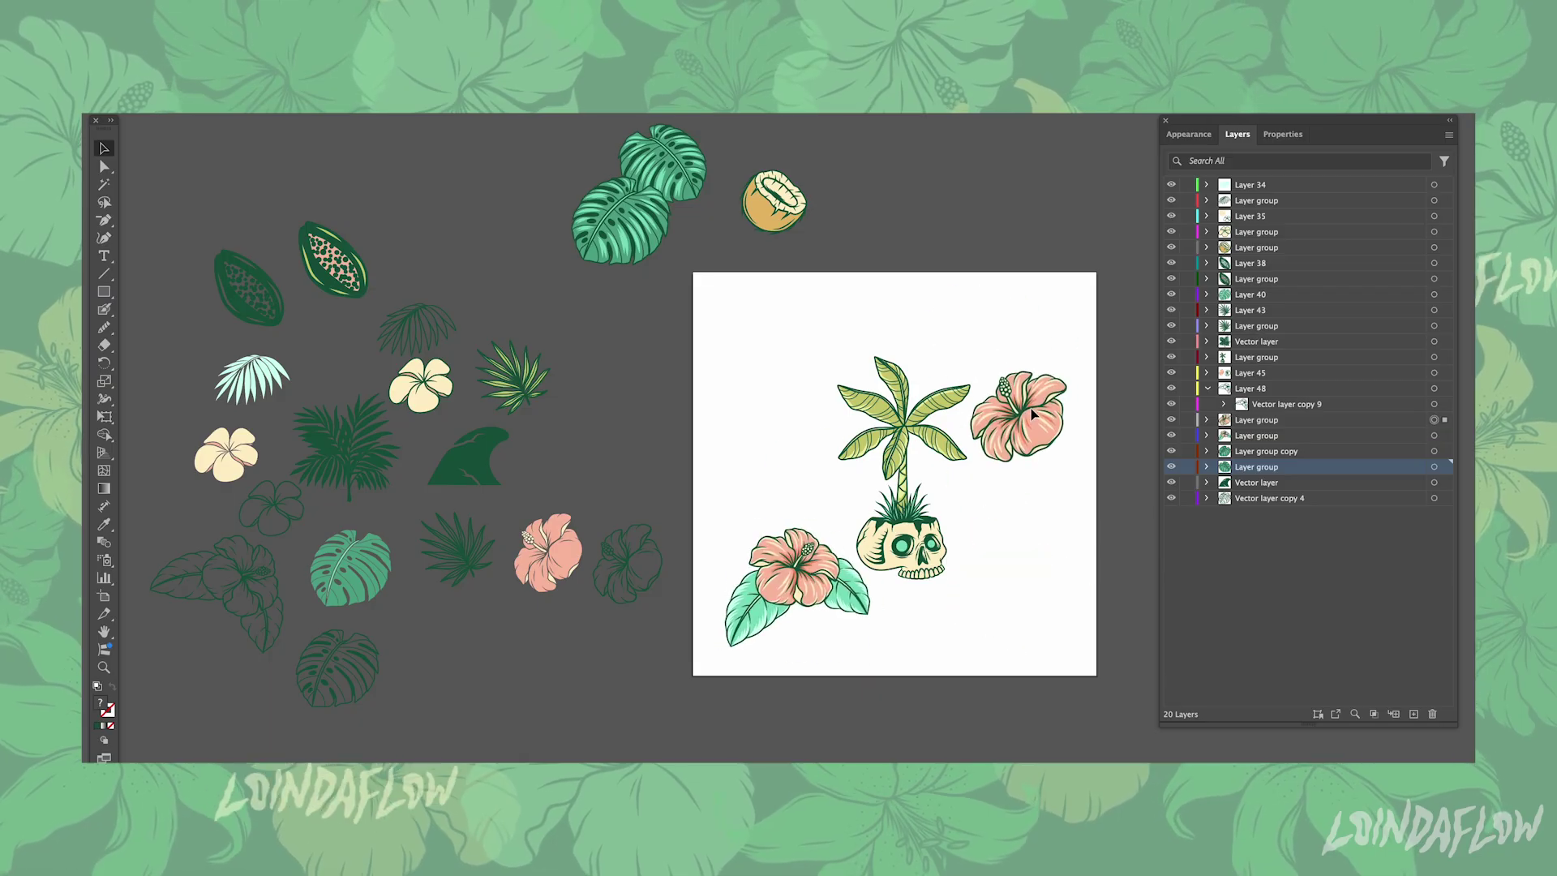
drag(648, 187, 790, 390)
Add a new bottom layer and draw a 20 in square rectangle covering the tile
alt+click(1413, 713)
key(Return)
drag(1253, 466, 1252, 567)
key(m)
drag(693, 273, 1098, 677)
click(1283, 134)
click(1286, 201)
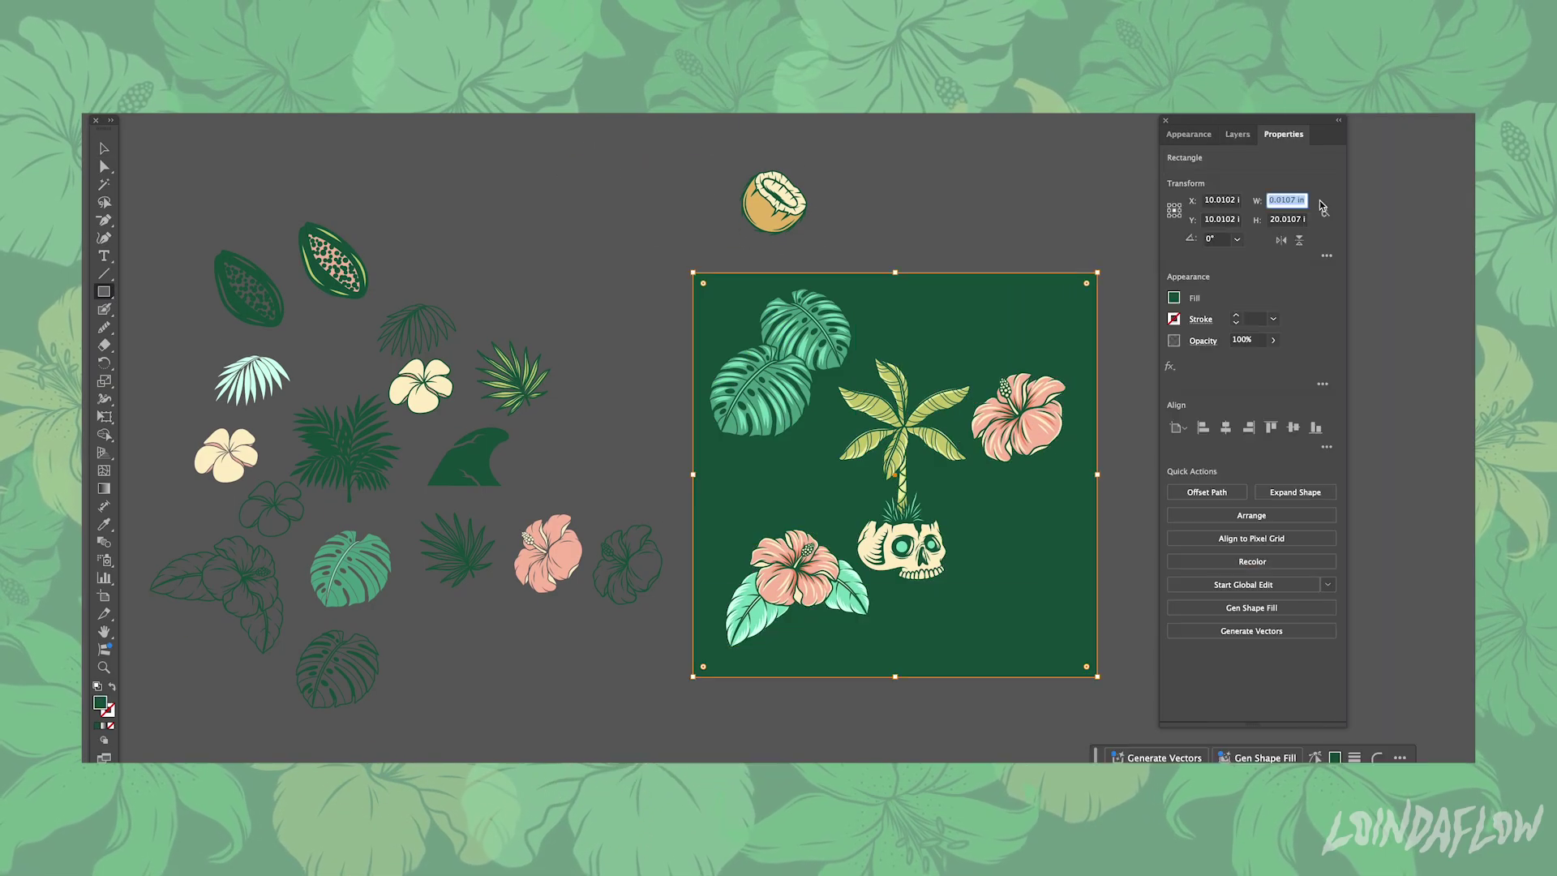
key(Return)
Fill the background square with pale olive green, then place the coconut at top centre
click(1174, 298)
drag(1101, 358, 1135, 361)
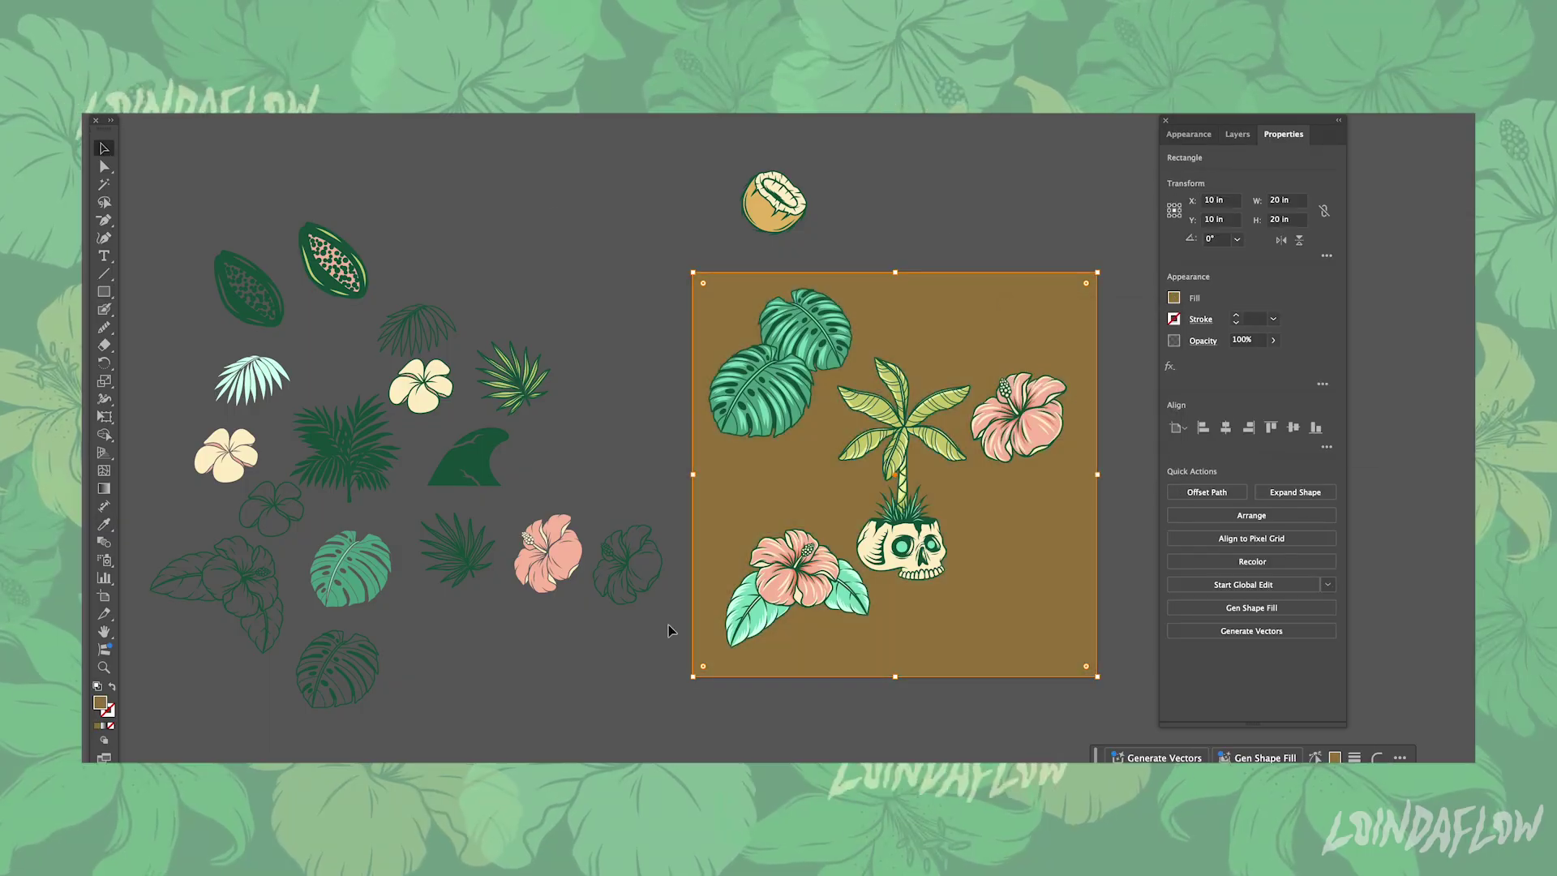
key(i)
click(251, 382)
click(1173, 298)
click(1083, 393)
click(1237, 134)
key(v)
key(ctrl+shift+a)
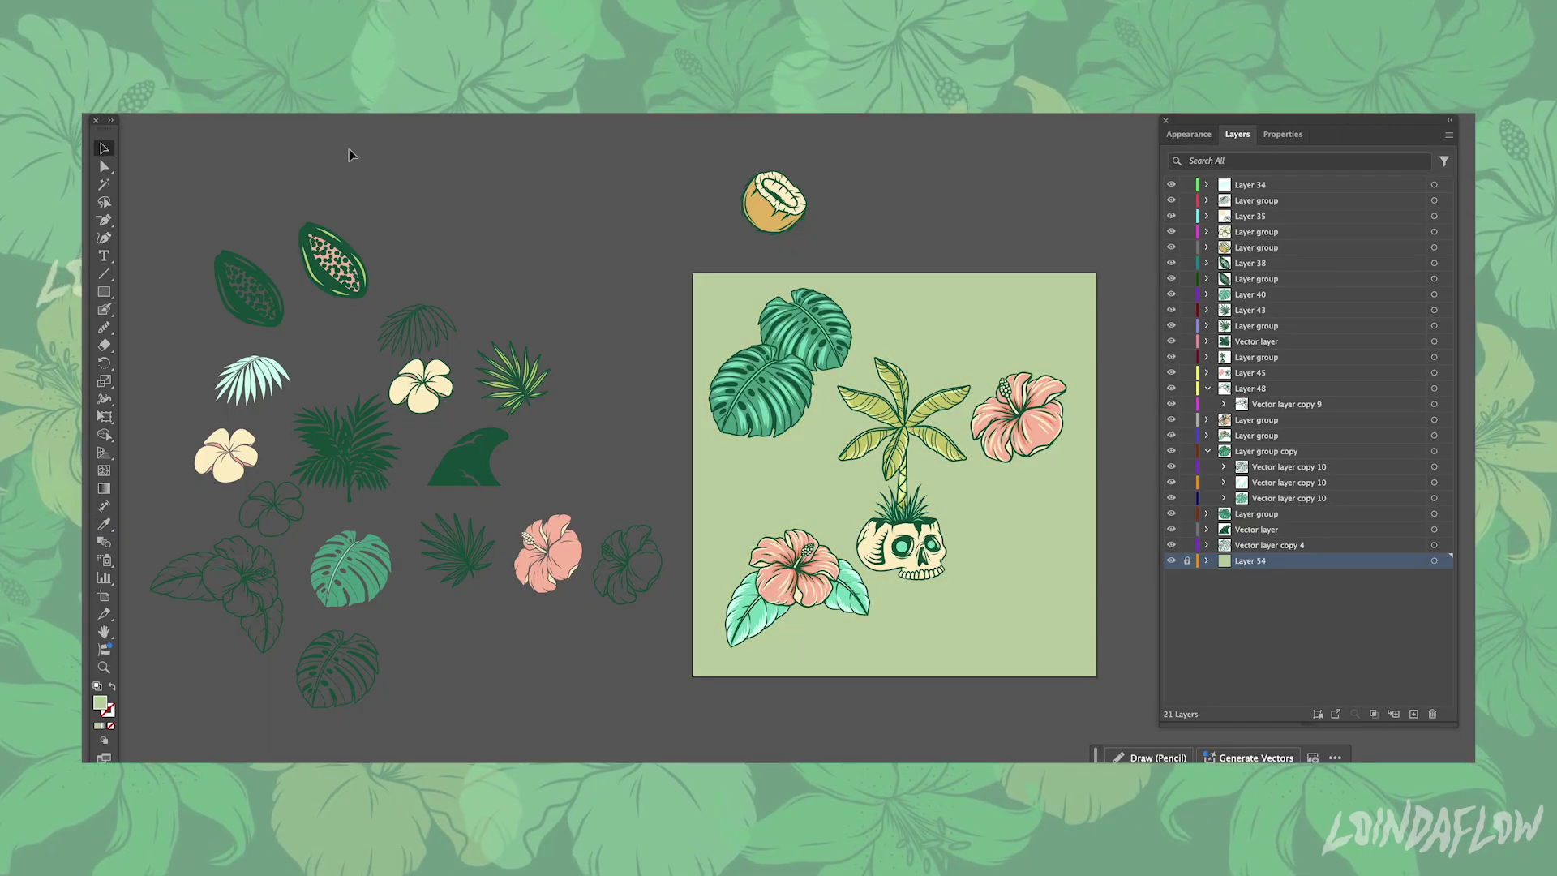
drag(786, 225, 962, 355)
Place a rotated dark palm leaf at the tile's left edge and two plumerias on the right
drag(374, 467, 1034, 605)
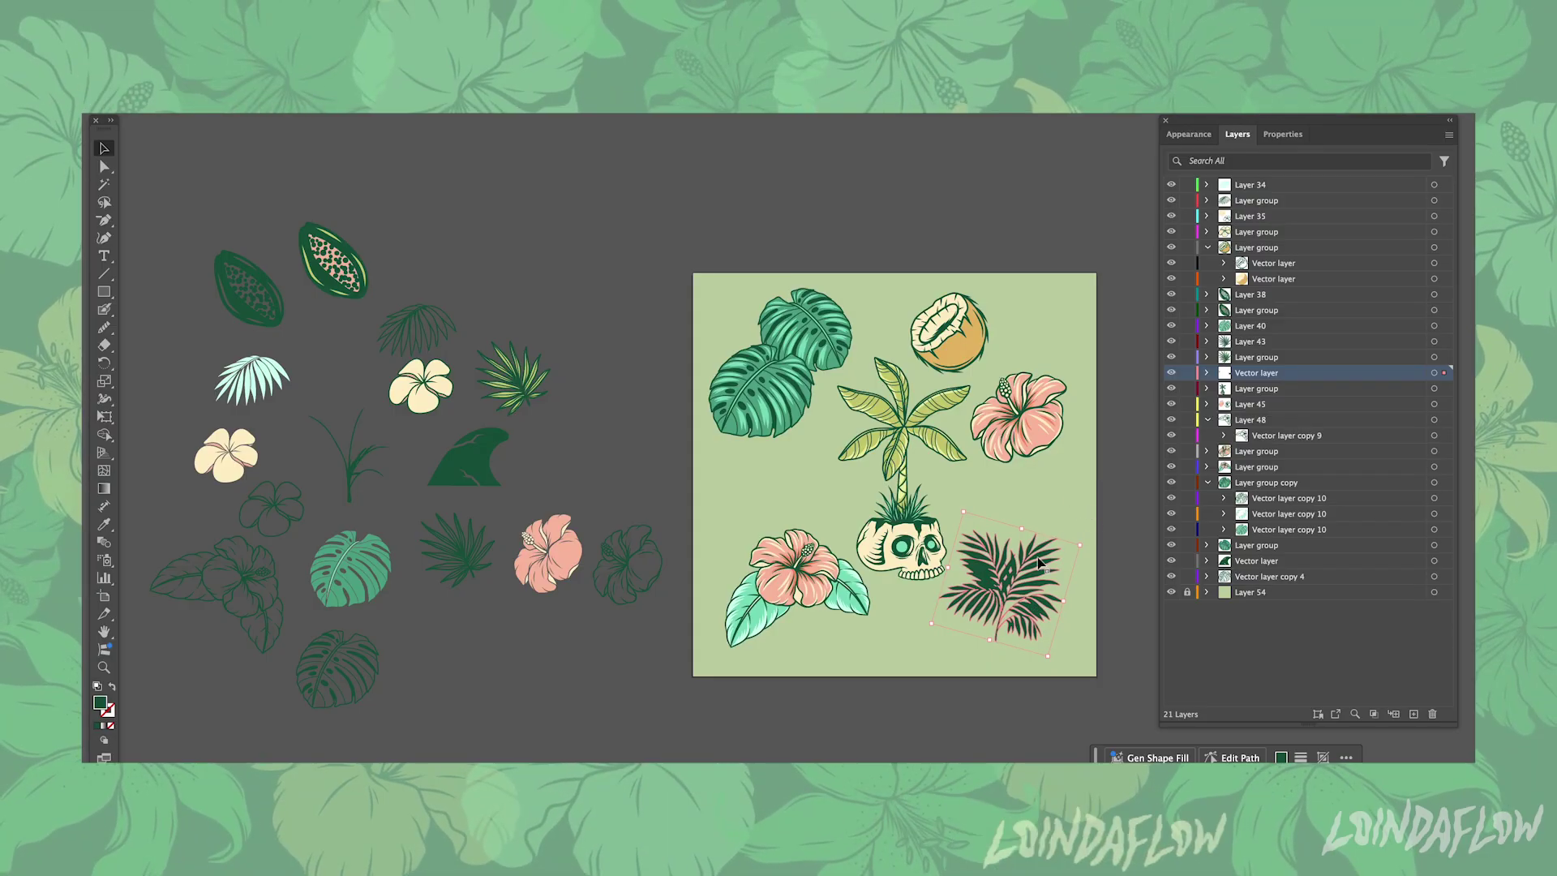
drag(1006, 584, 680, 518)
mouse_move(752, 456)
mouse_down()
mouse_move(770, 462)
mouse_move(766, 450)
mouse_up()
click(652, 333)
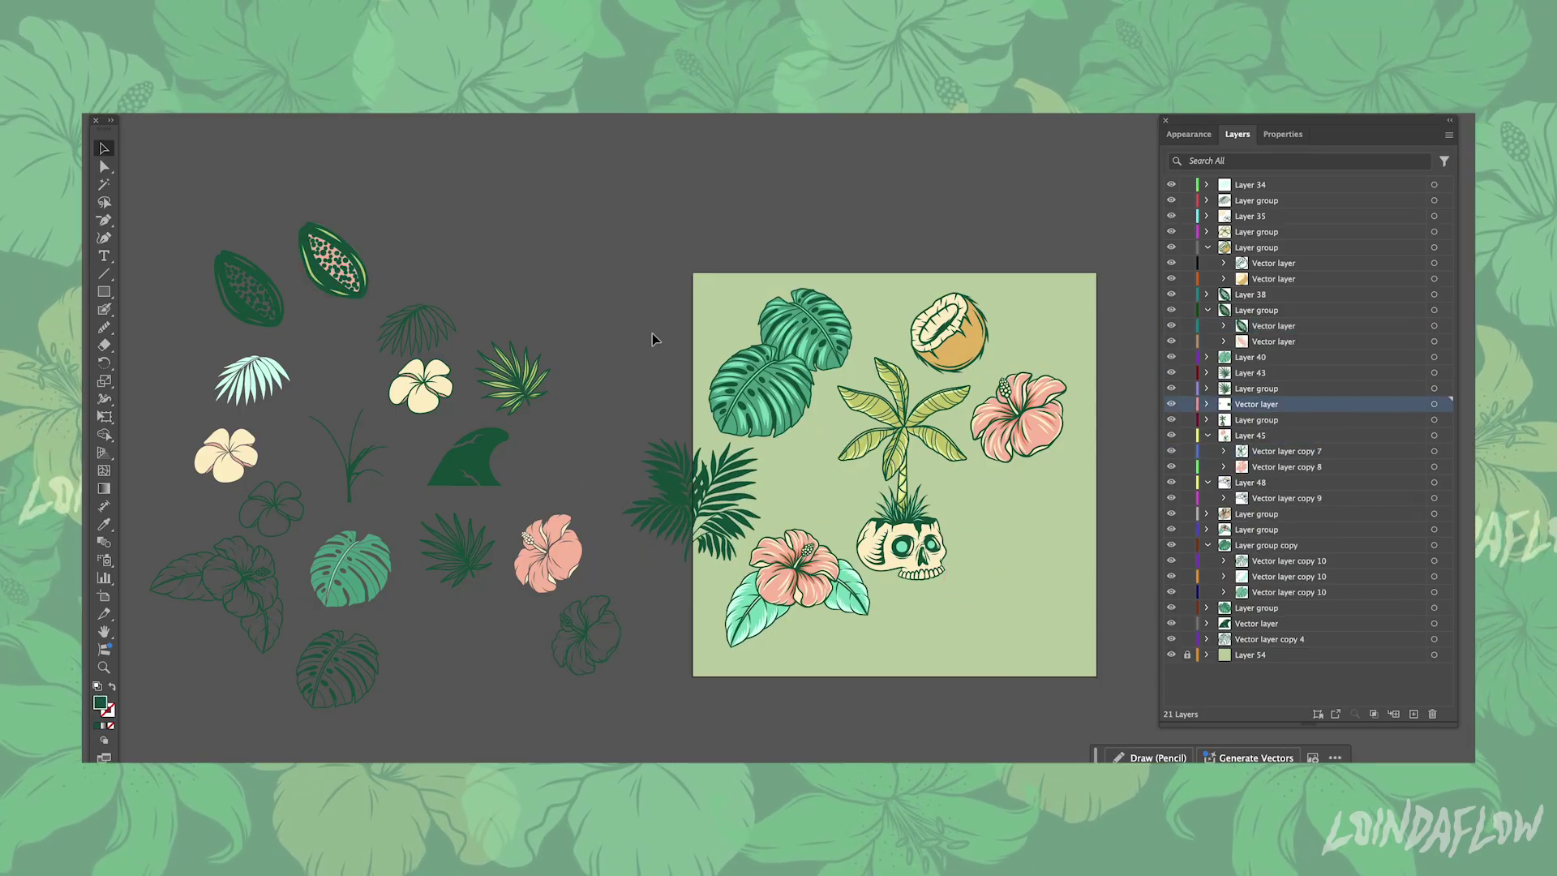
click(416, 329)
drag(428, 391, 1096, 543)
click(1283, 134)
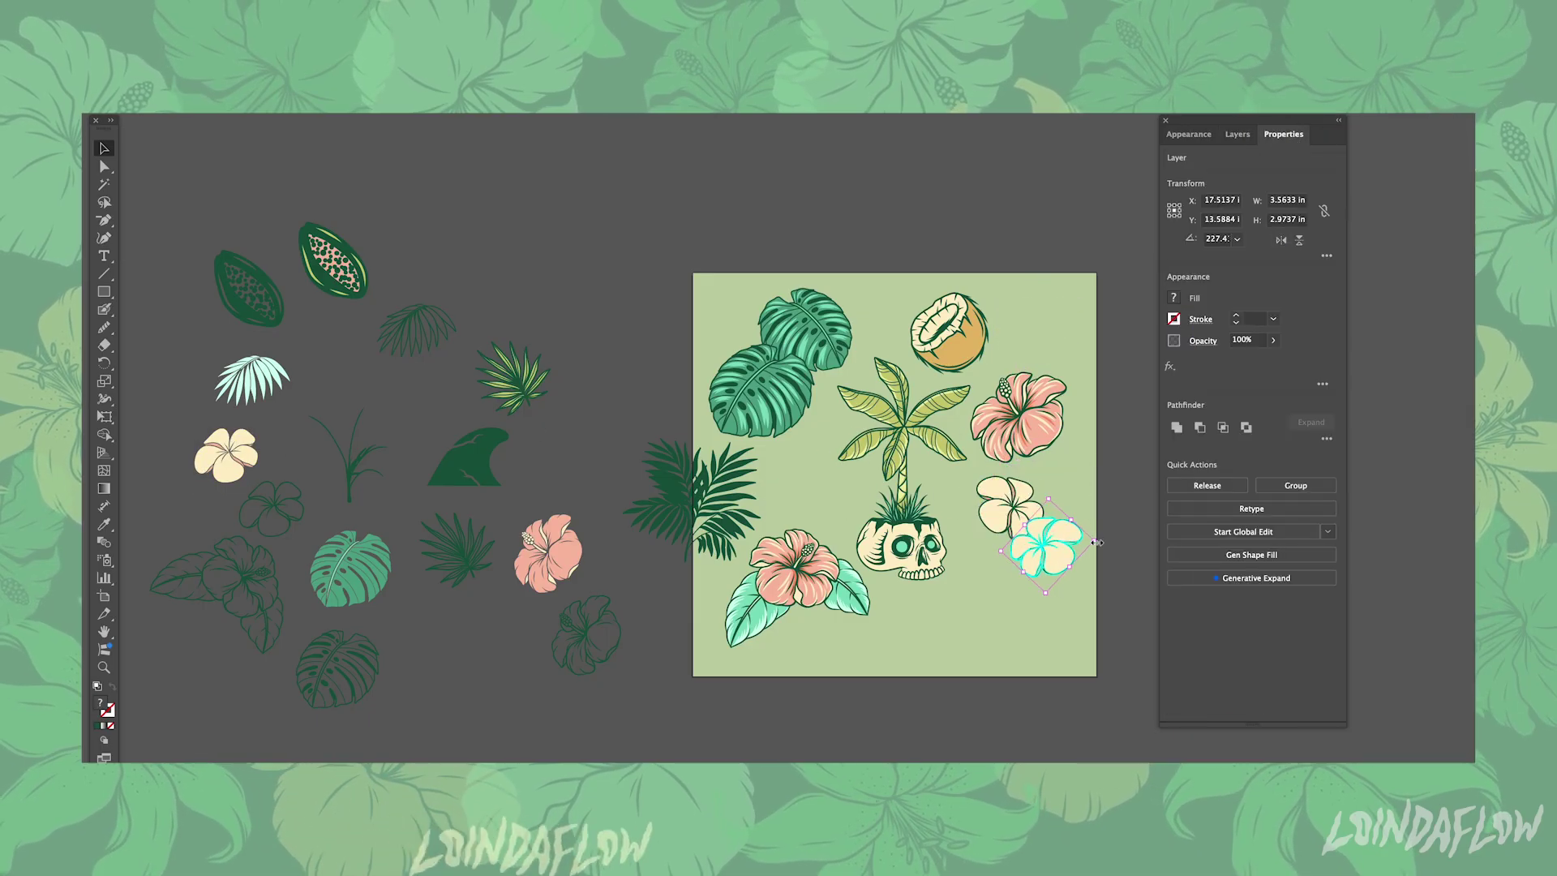
Move the dark palm and plumerias back off the tile, undoing the palm's move
click(716, 521)
drag(720, 527, 637, 445)
drag(1005, 519, 418, 382)
drag(661, 487, 348, 437)
click(1237, 134)
click(1425, 483)
key(ctrl+z)
click(653, 438)
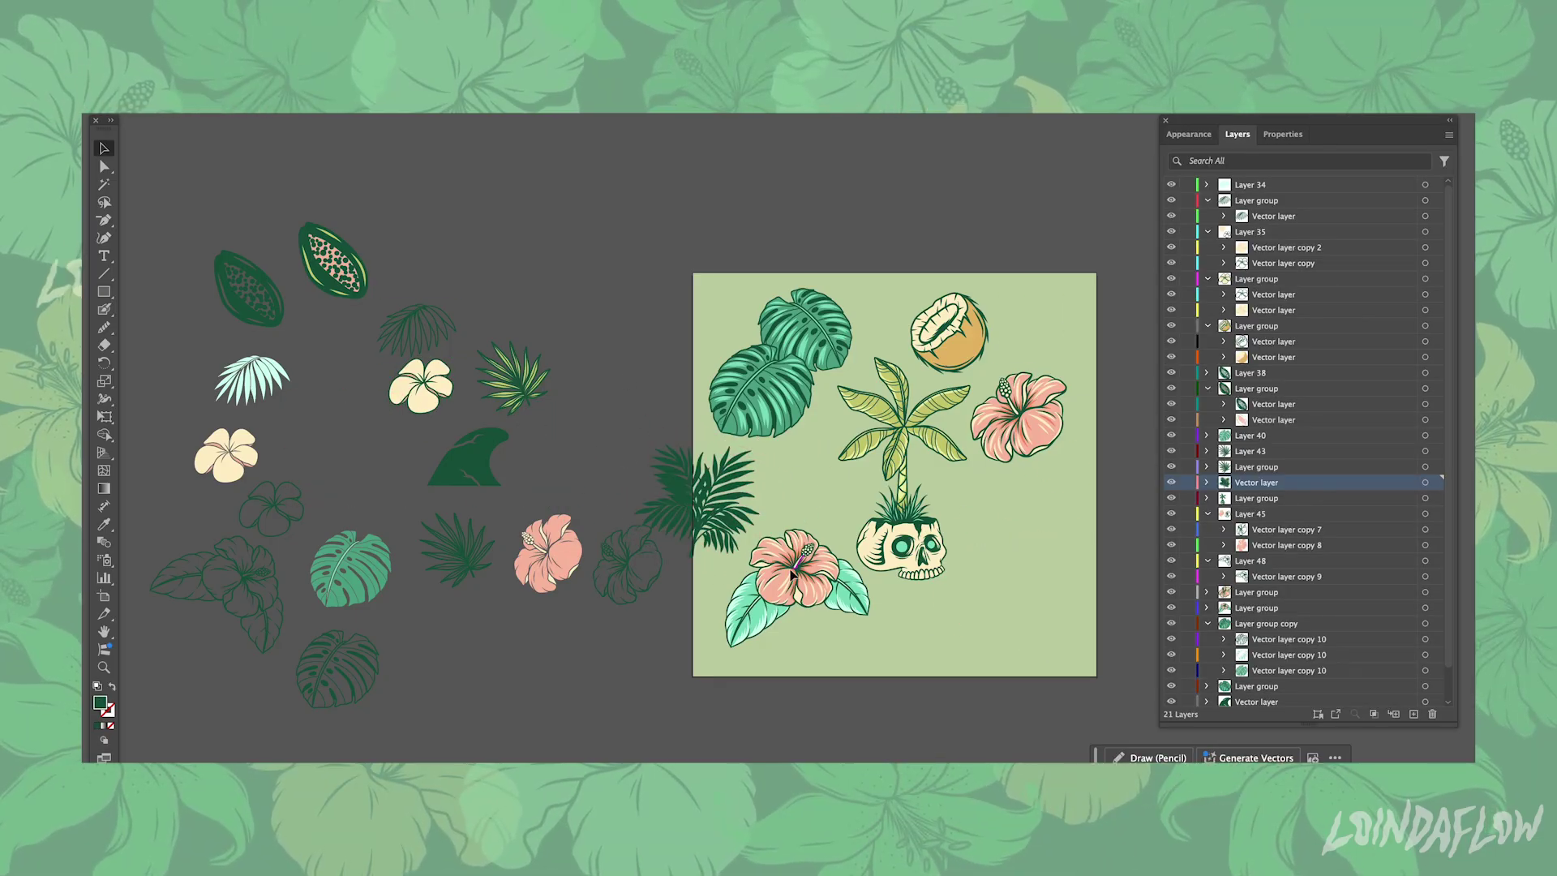
Shift the monstera pair over the bottom edge, coconut beside the skull, plumeria top left
drag(796, 595, 791, 614)
drag(900, 542, 896, 556)
drag(754, 382, 964, 588)
drag(1053, 480, 1003, 592)
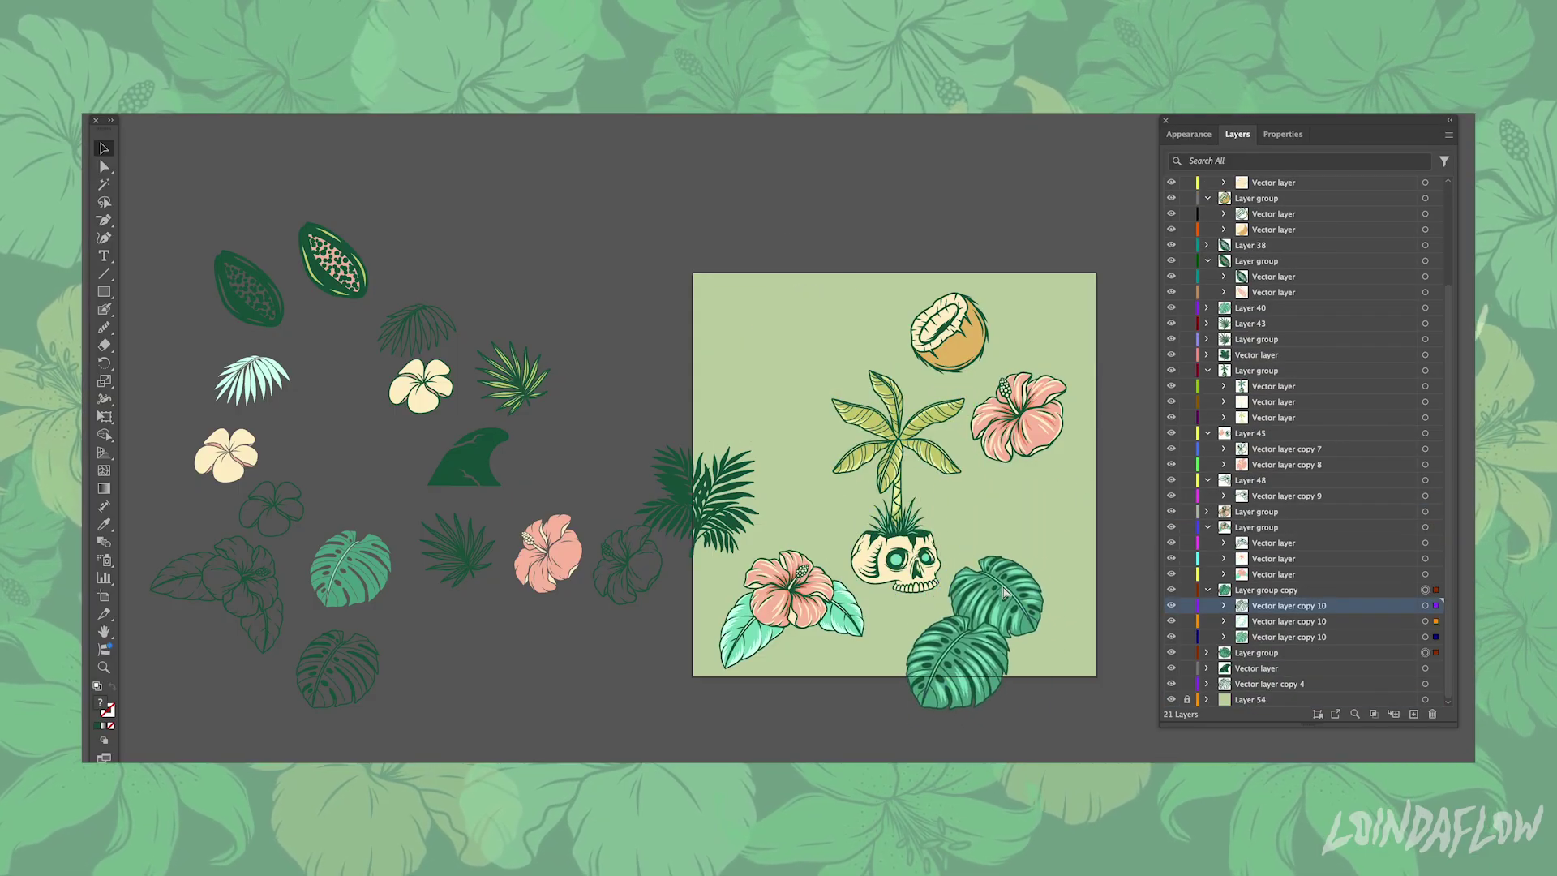
drag(948, 344, 973, 523)
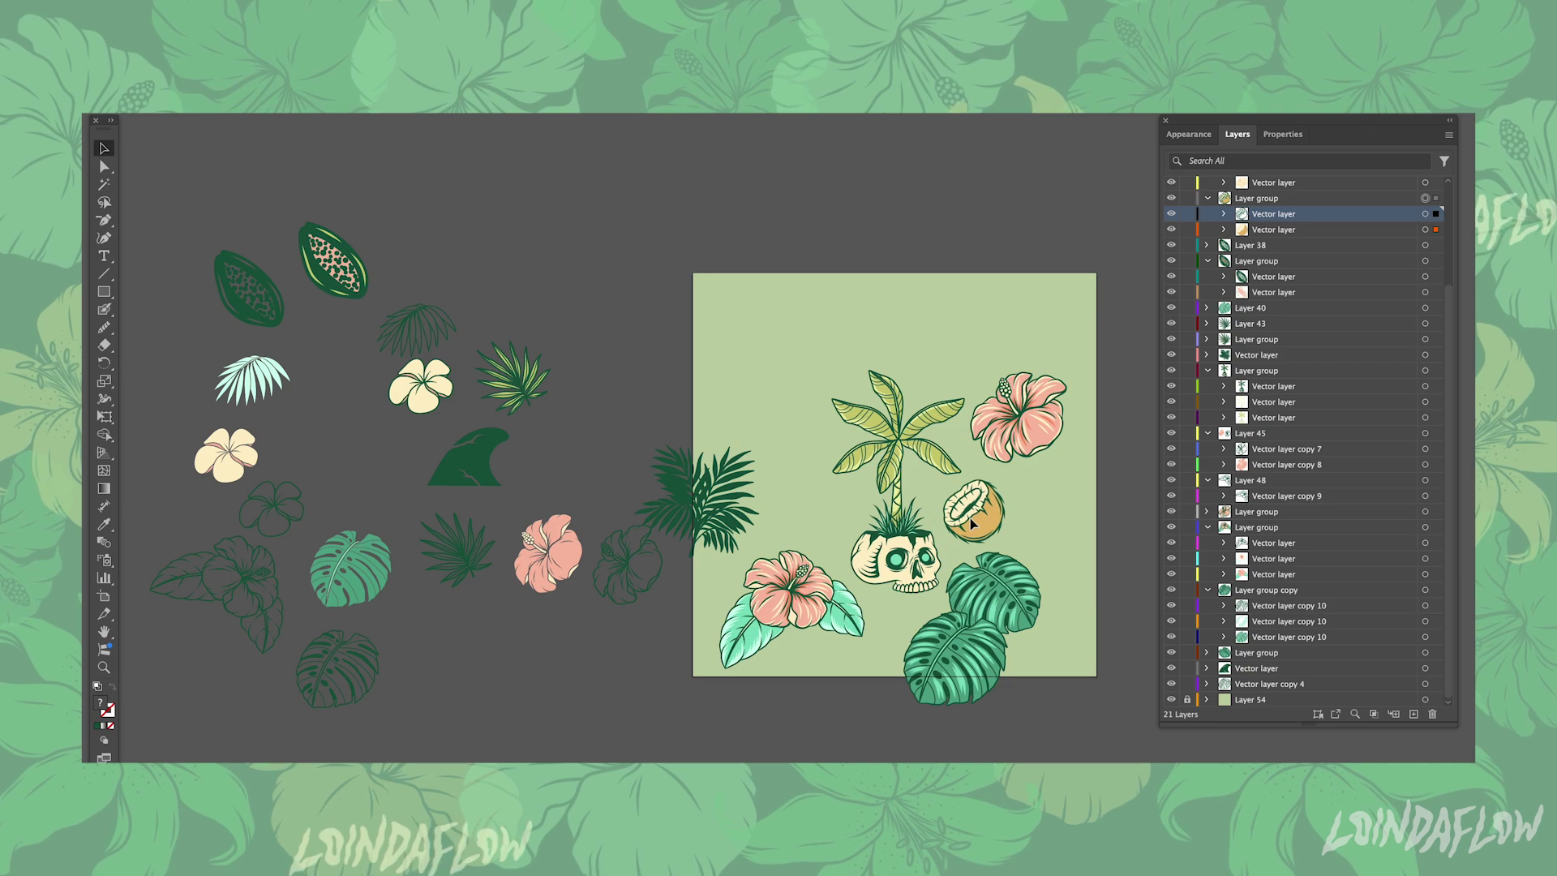
drag(413, 389, 782, 379)
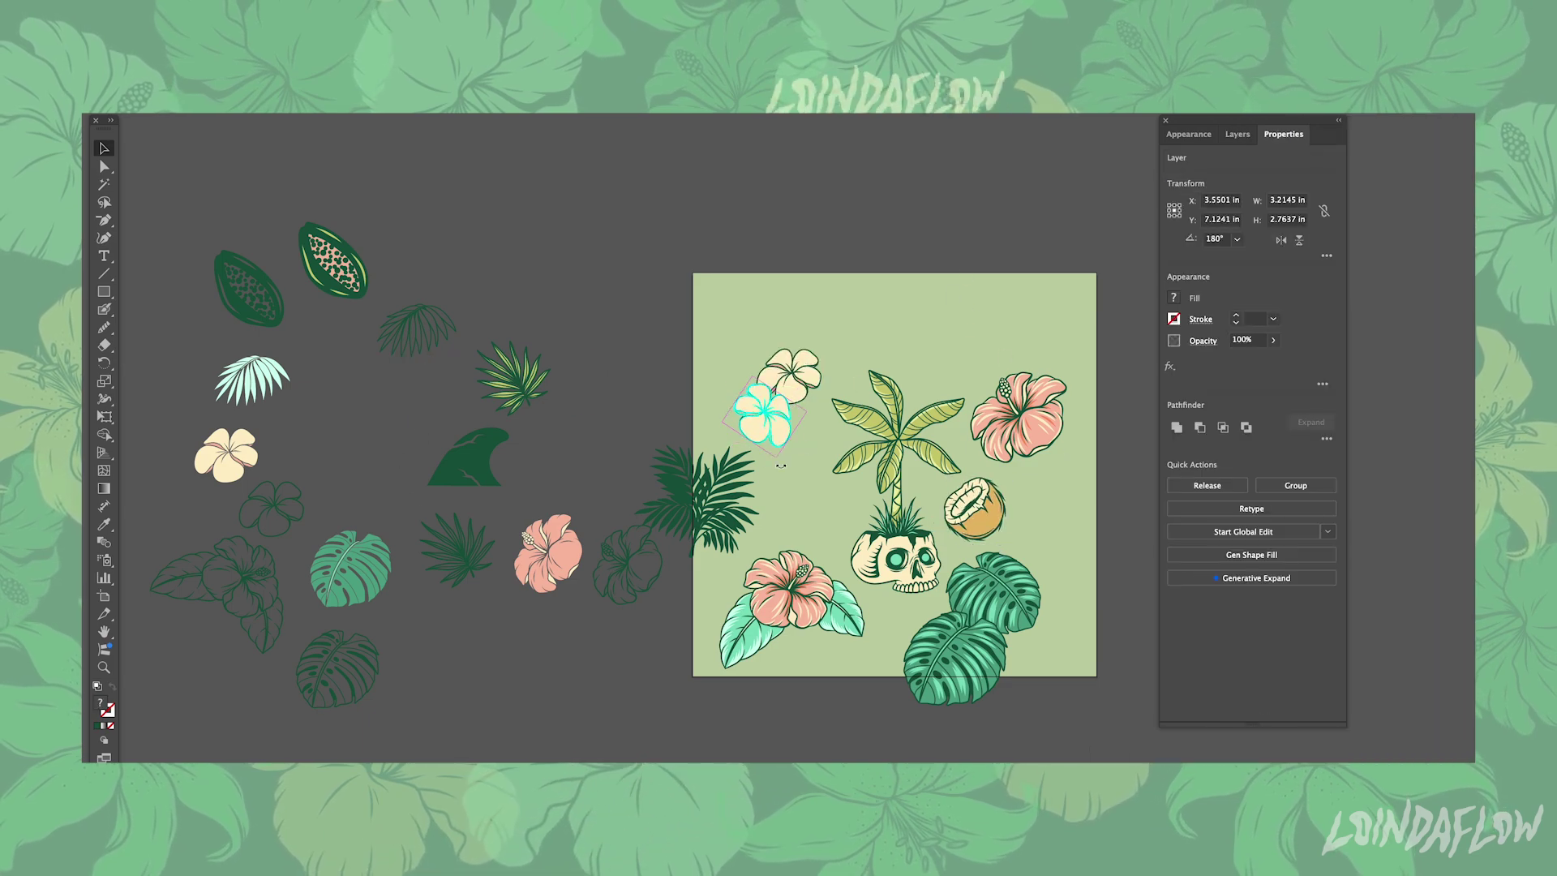
Rotate the plumeria beside the other flower and move the pair down slightly
drag(780, 466, 851, 340)
click(747, 326)
click(772, 397)
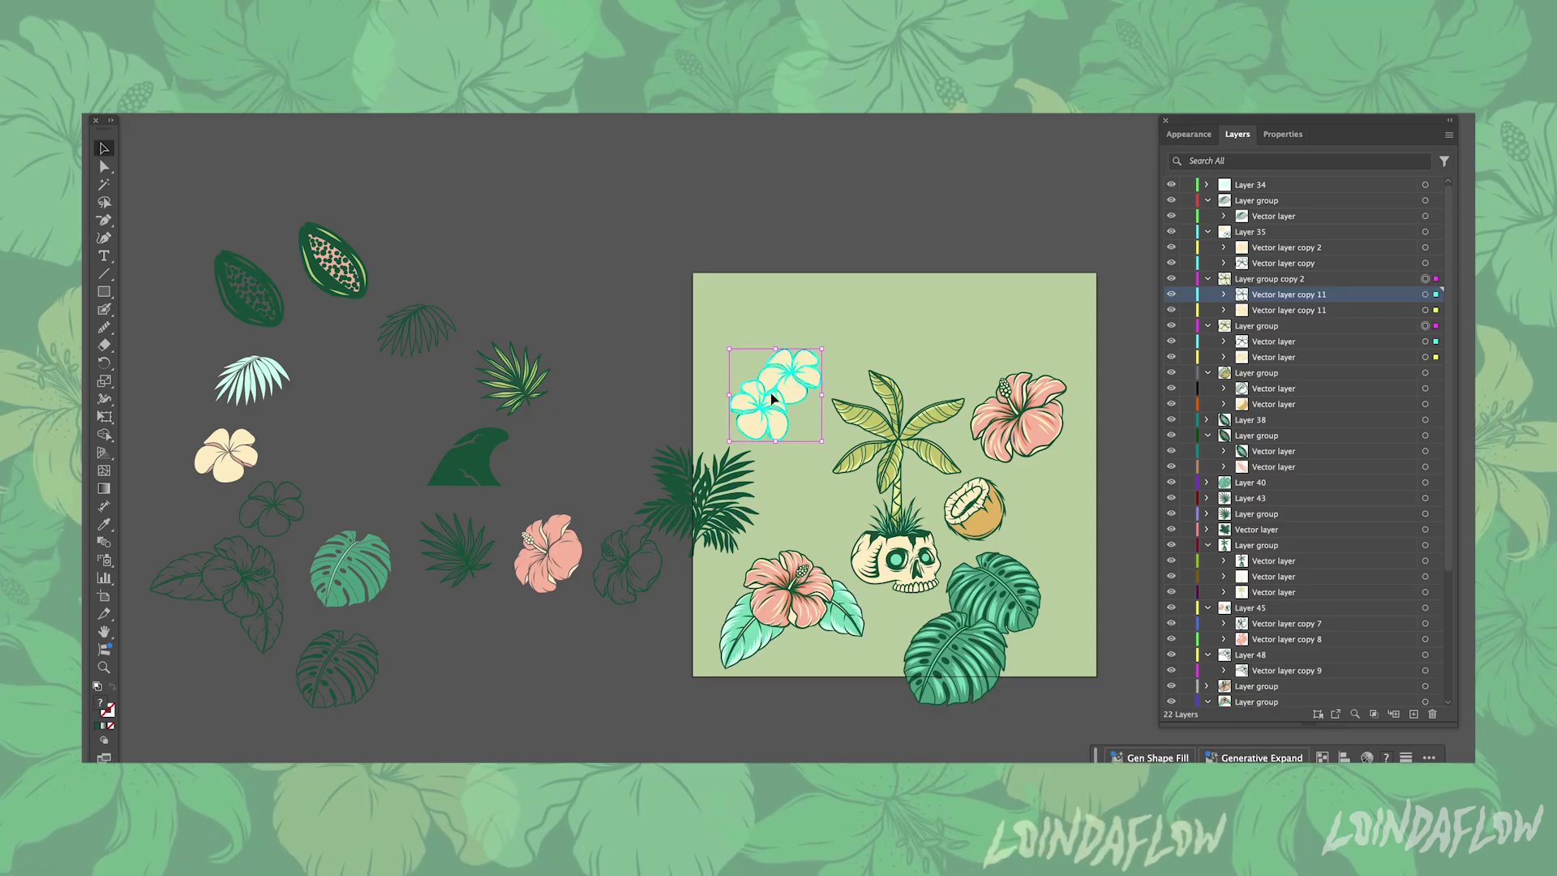
drag(819, 460, 815, 515)
Bring the fan palm onto the tile in light teal, behind the hibiscus
click(418, 329)
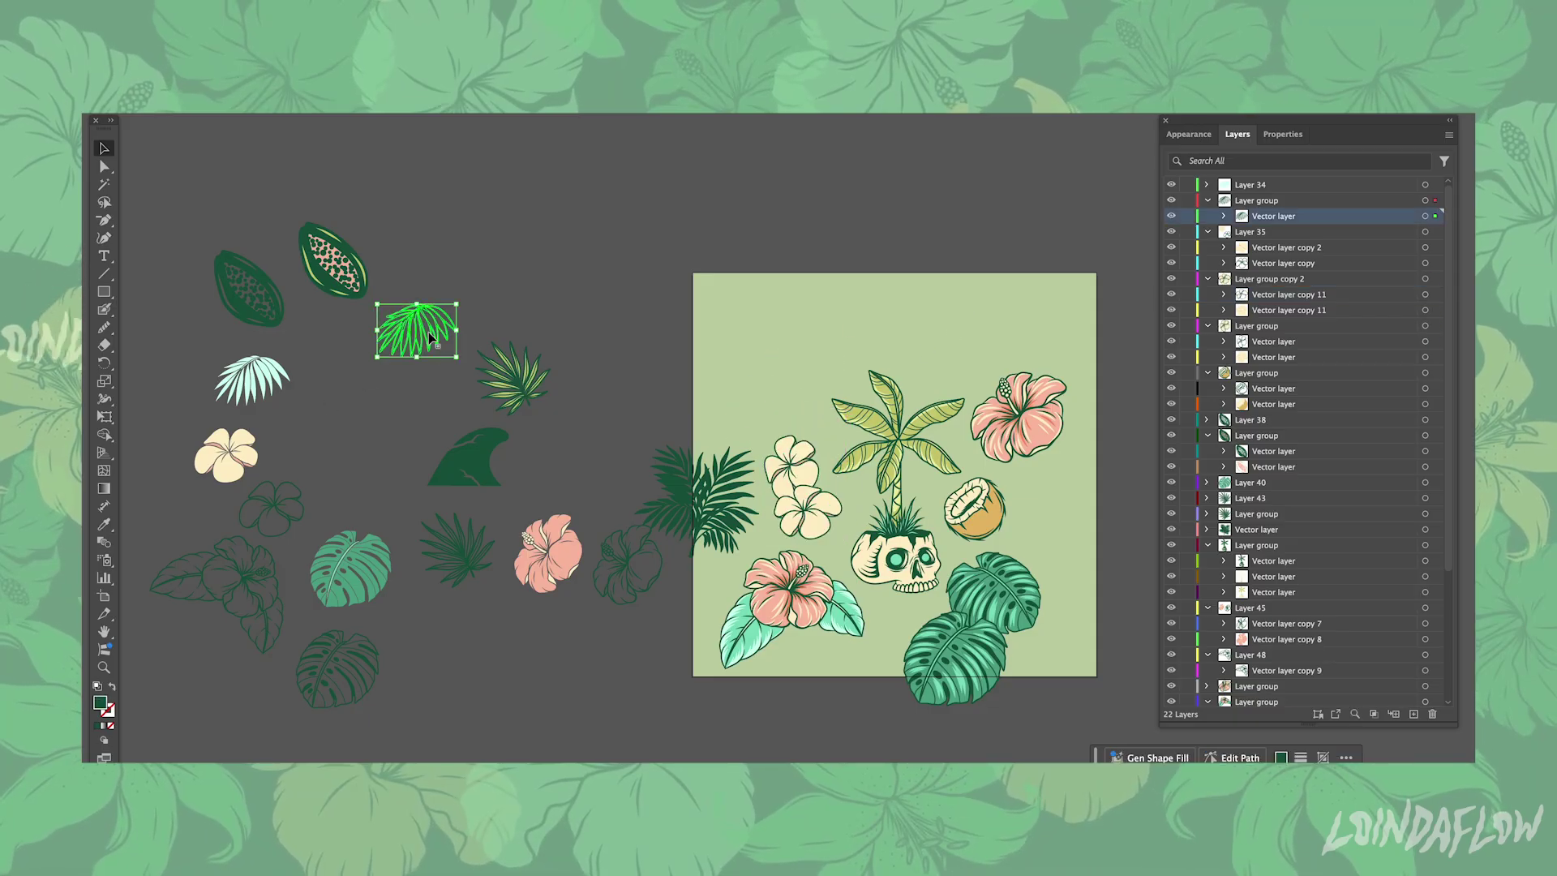
drag(429, 333, 779, 340)
key(i)
click(354, 578)
drag(1271, 402, 1265, 669)
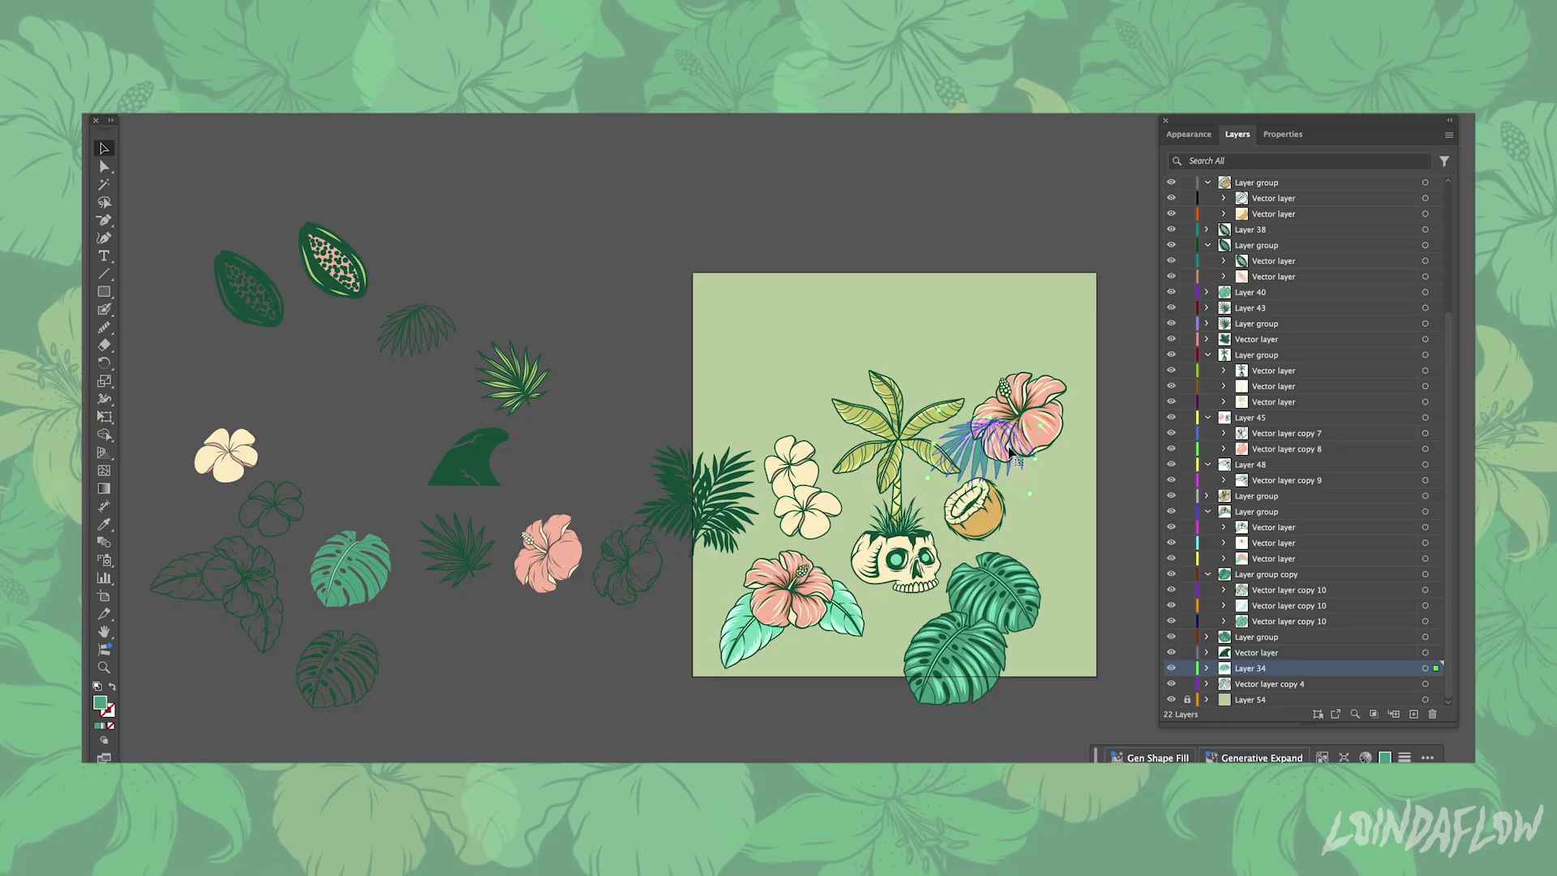
Position the fan palm at the tile's top-right corner and fine-tune its rotation
click(1283, 134)
drag(1009, 450, 1039, 329)
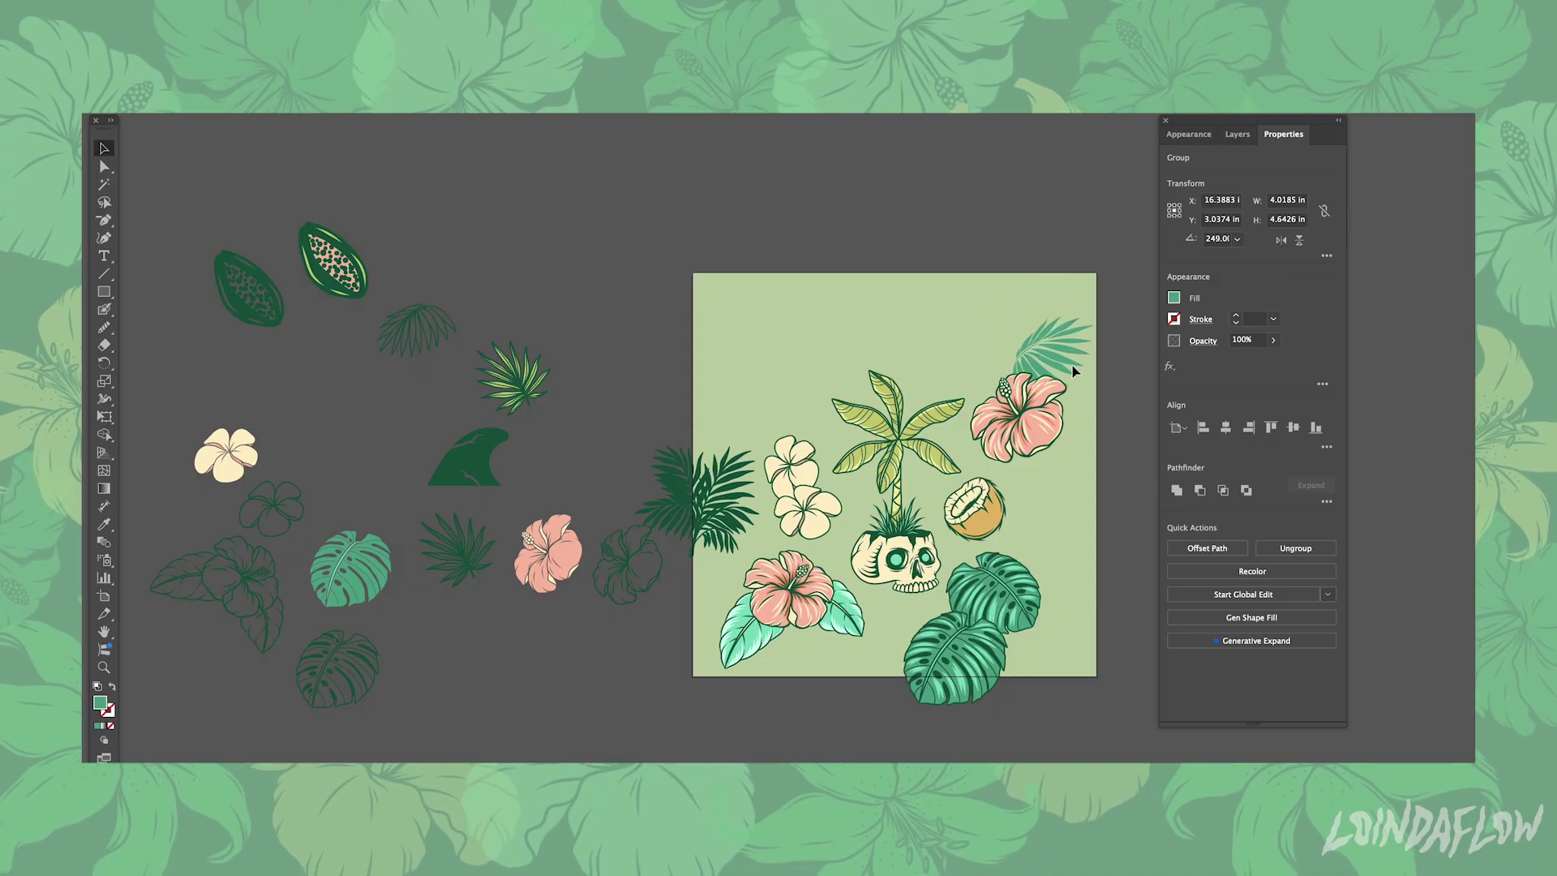
drag(1087, 392, 1107, 426)
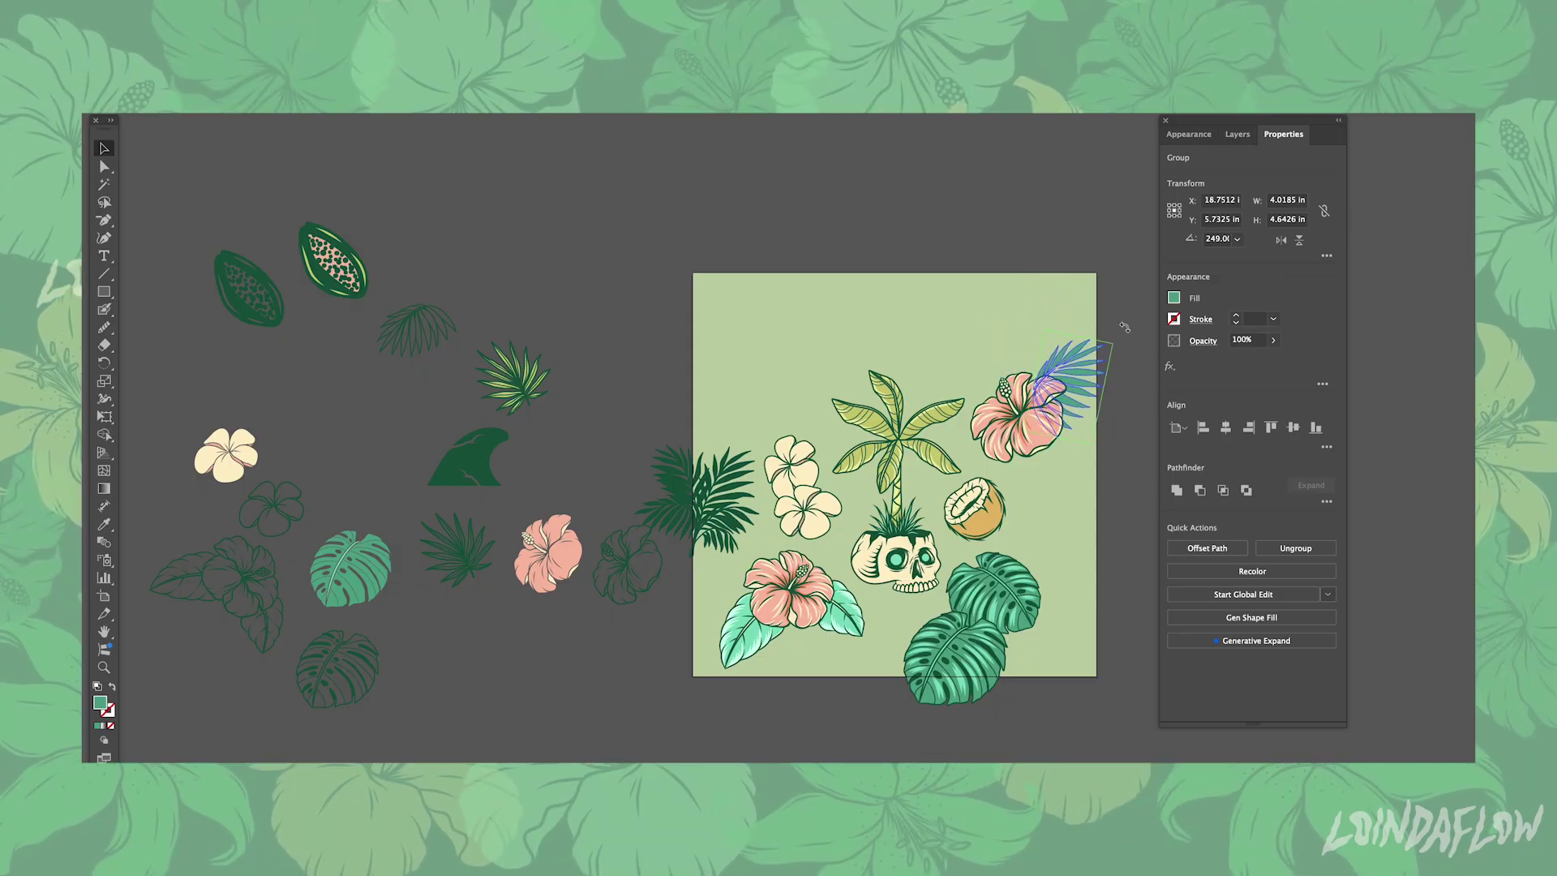
click(1072, 365)
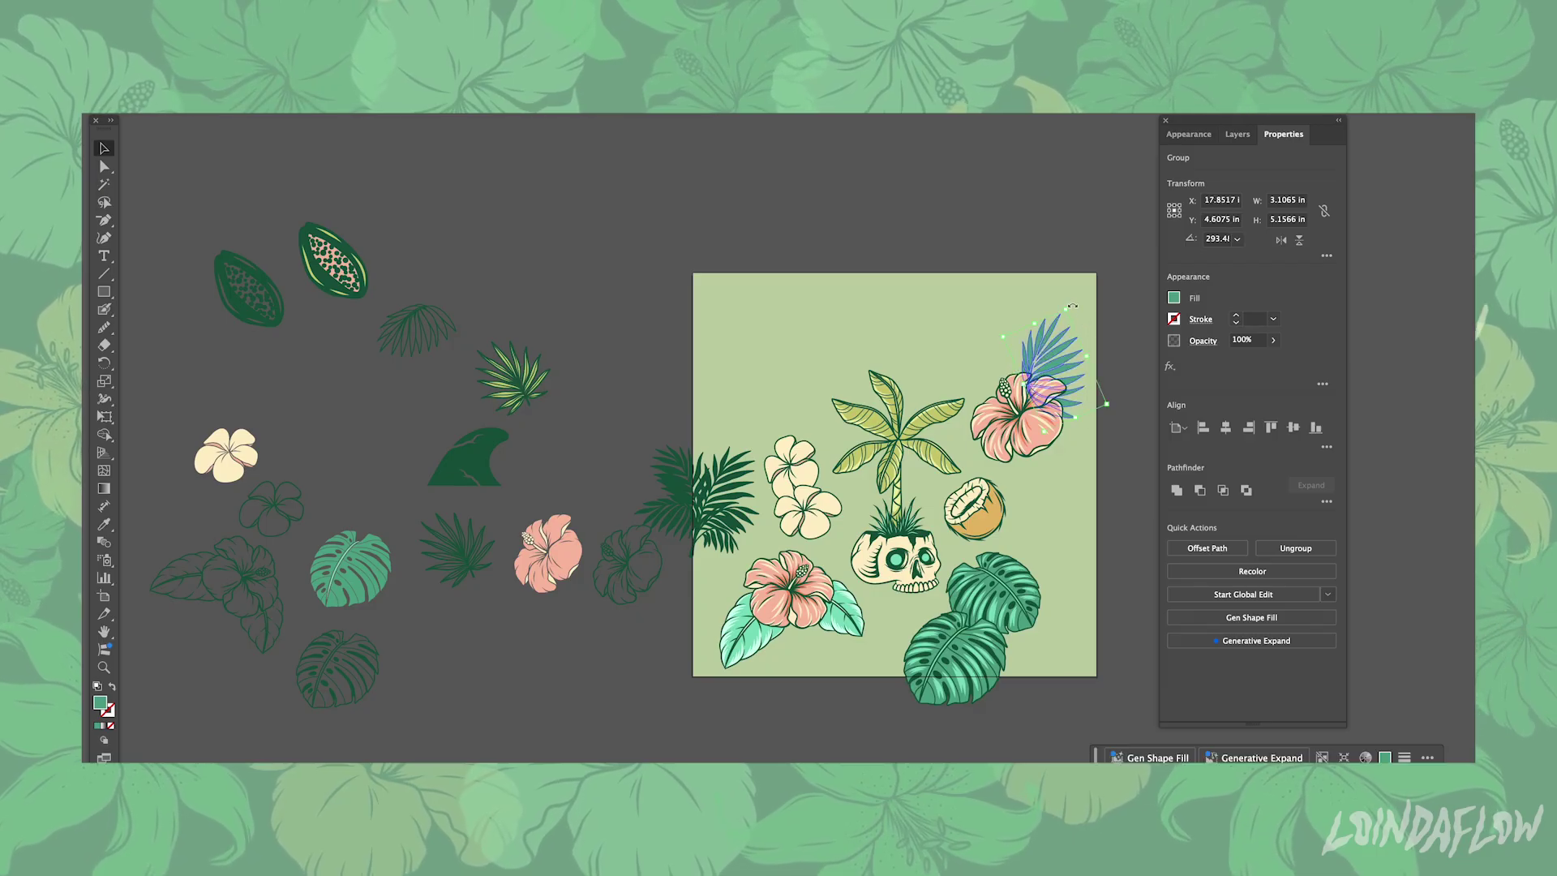
drag(1071, 307, 1077, 309)
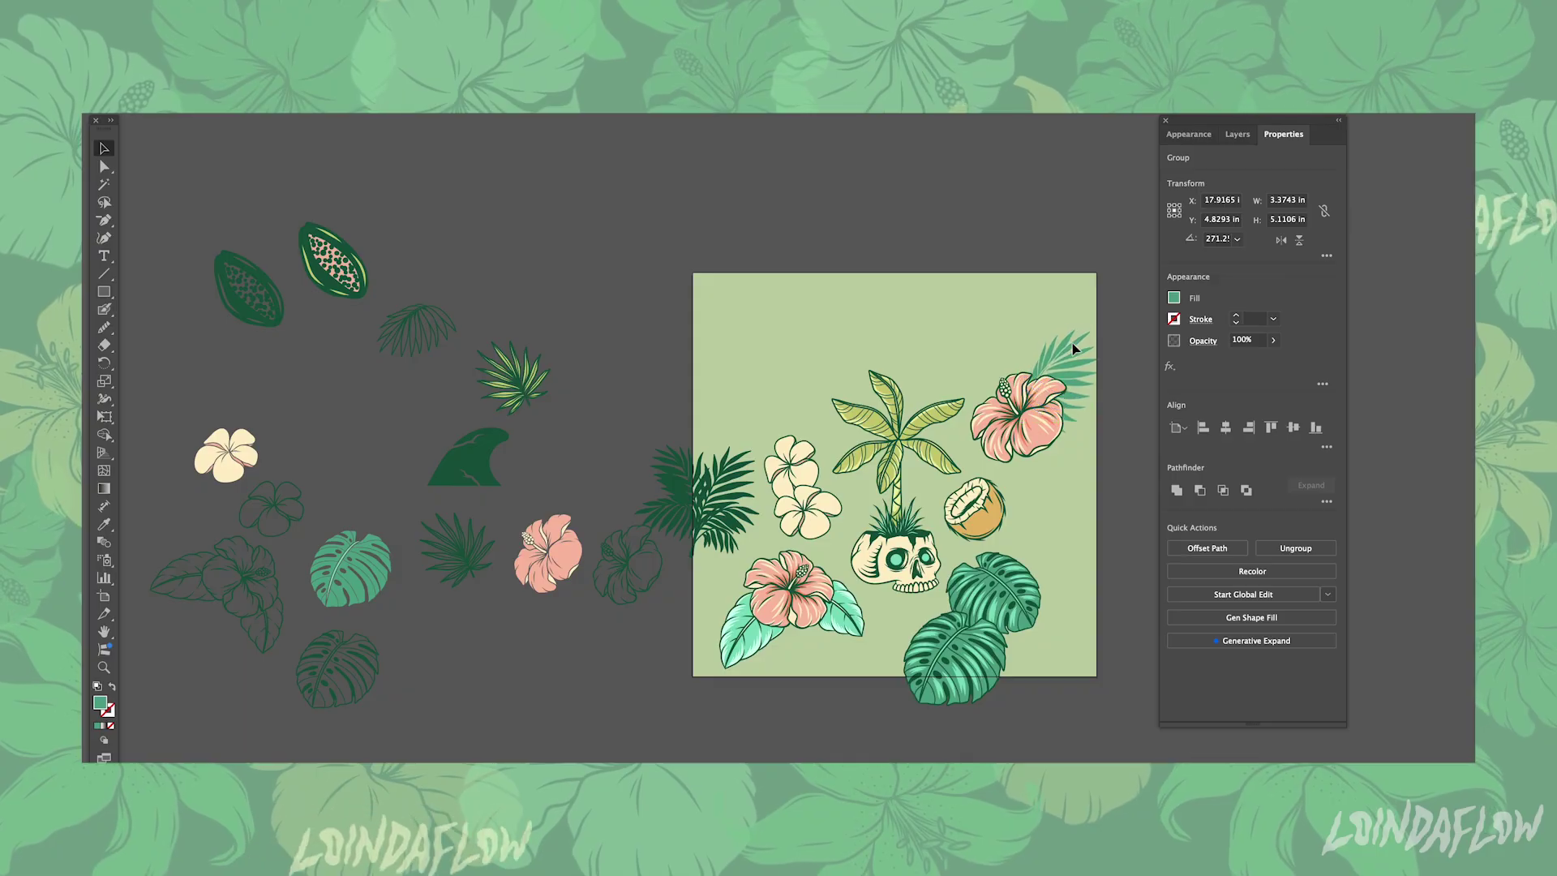
drag(1088, 354, 1083, 350)
click(1130, 292)
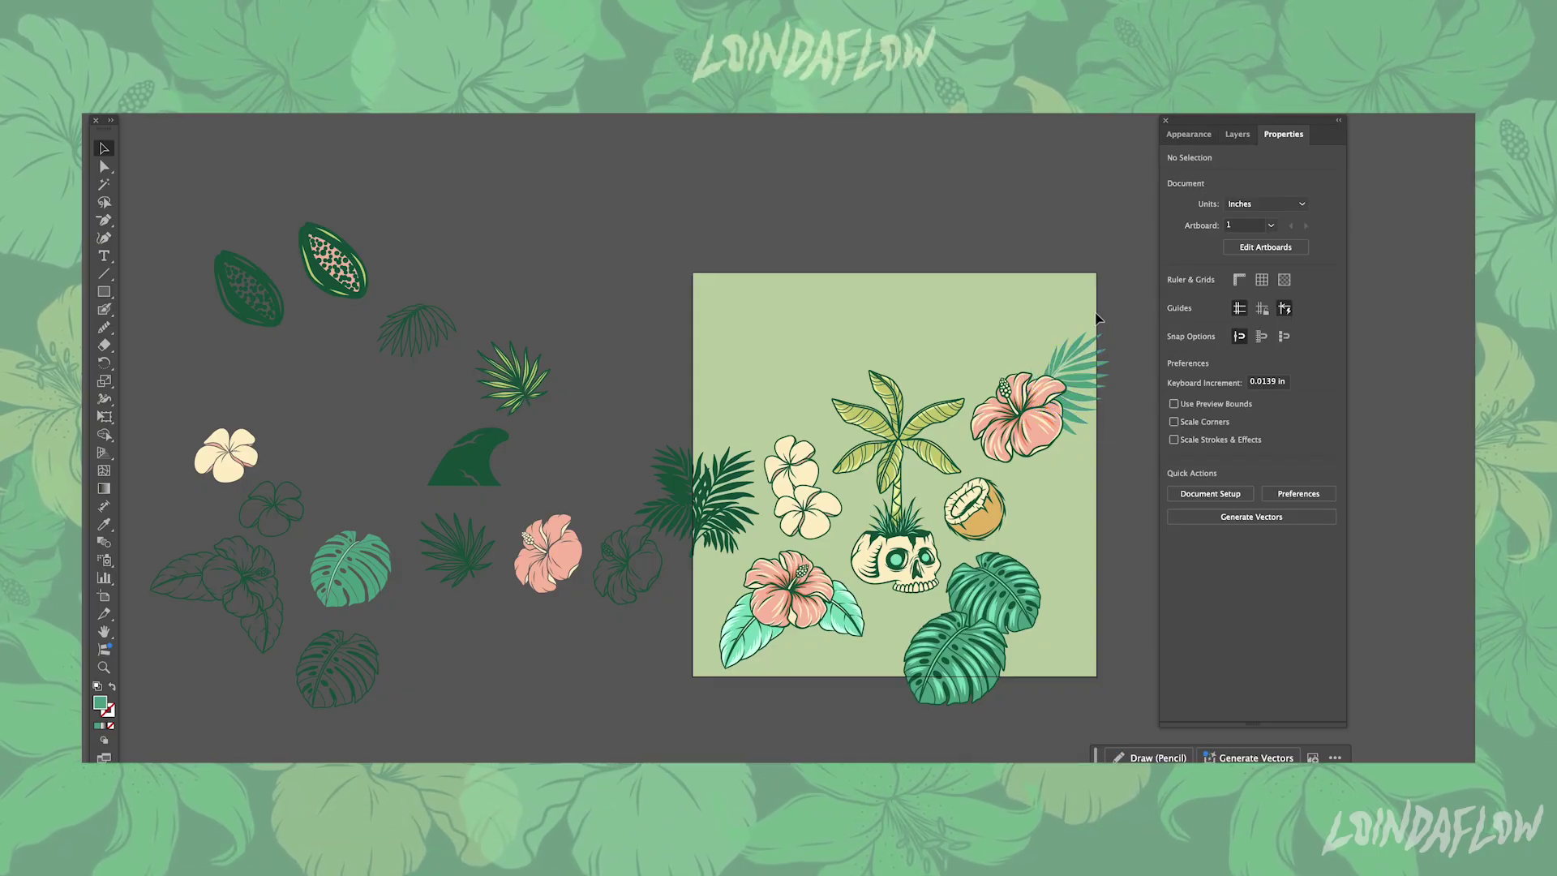
Duplicate the left-edge palm leaf's layer and shift the copy 20 in right
click(727, 487)
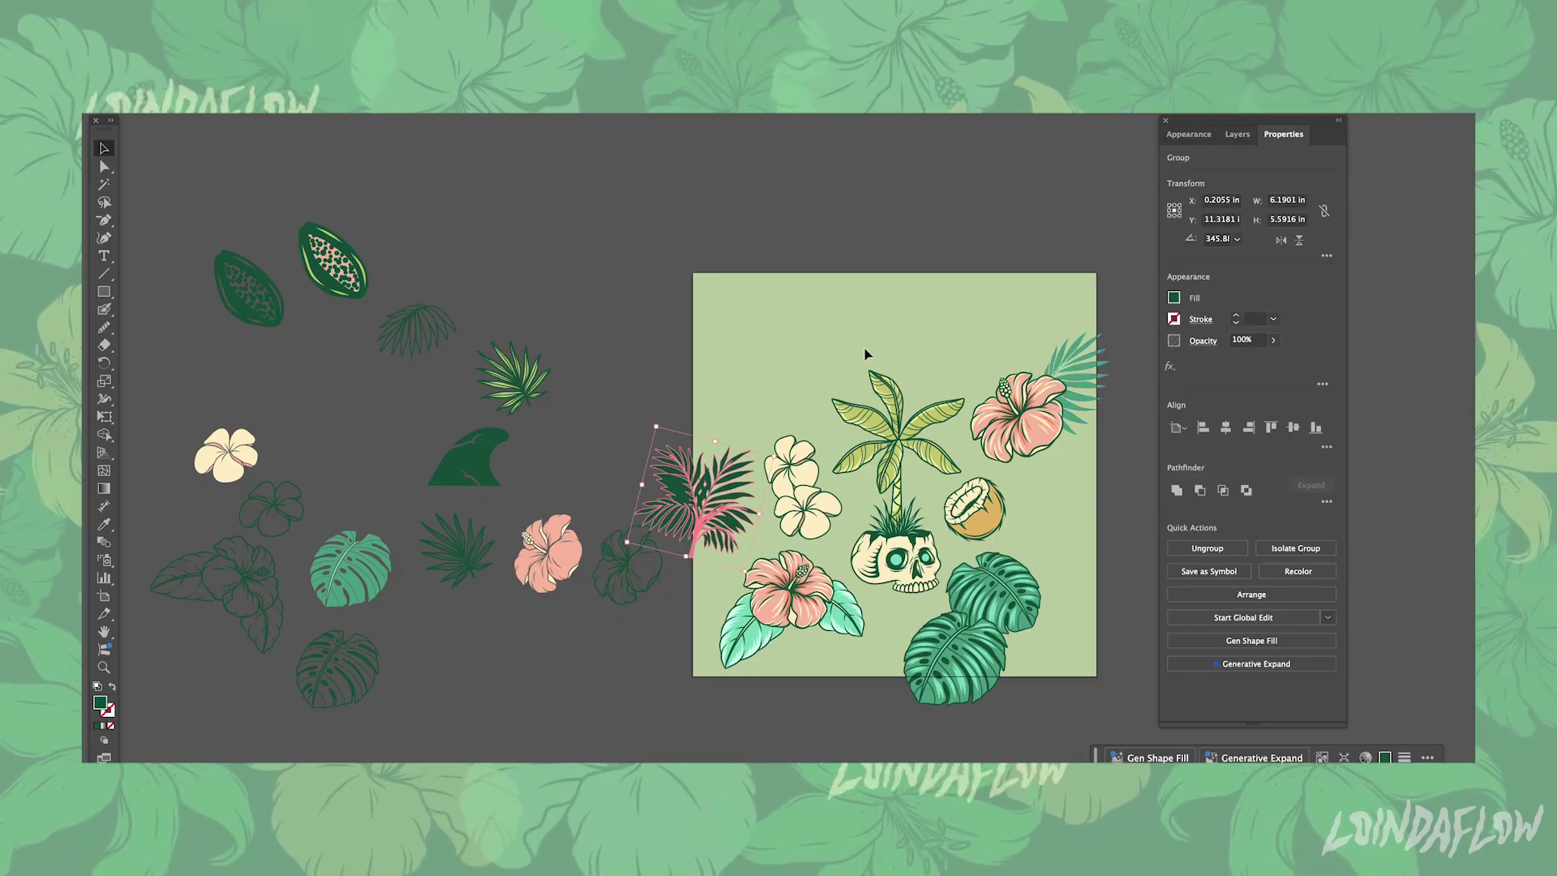
click(1240, 137)
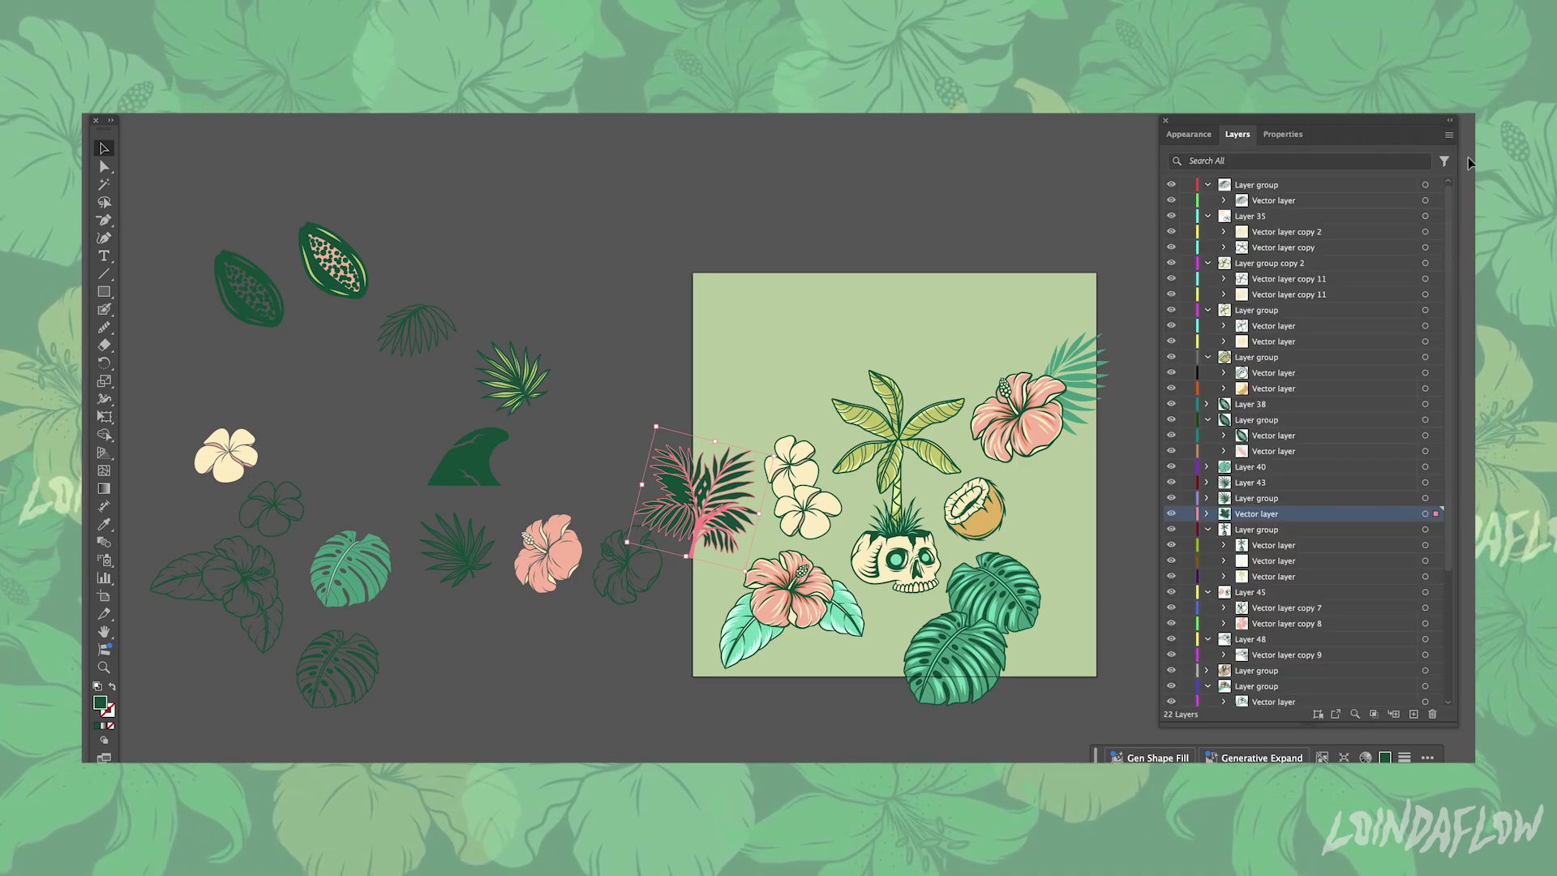
click(1449, 136)
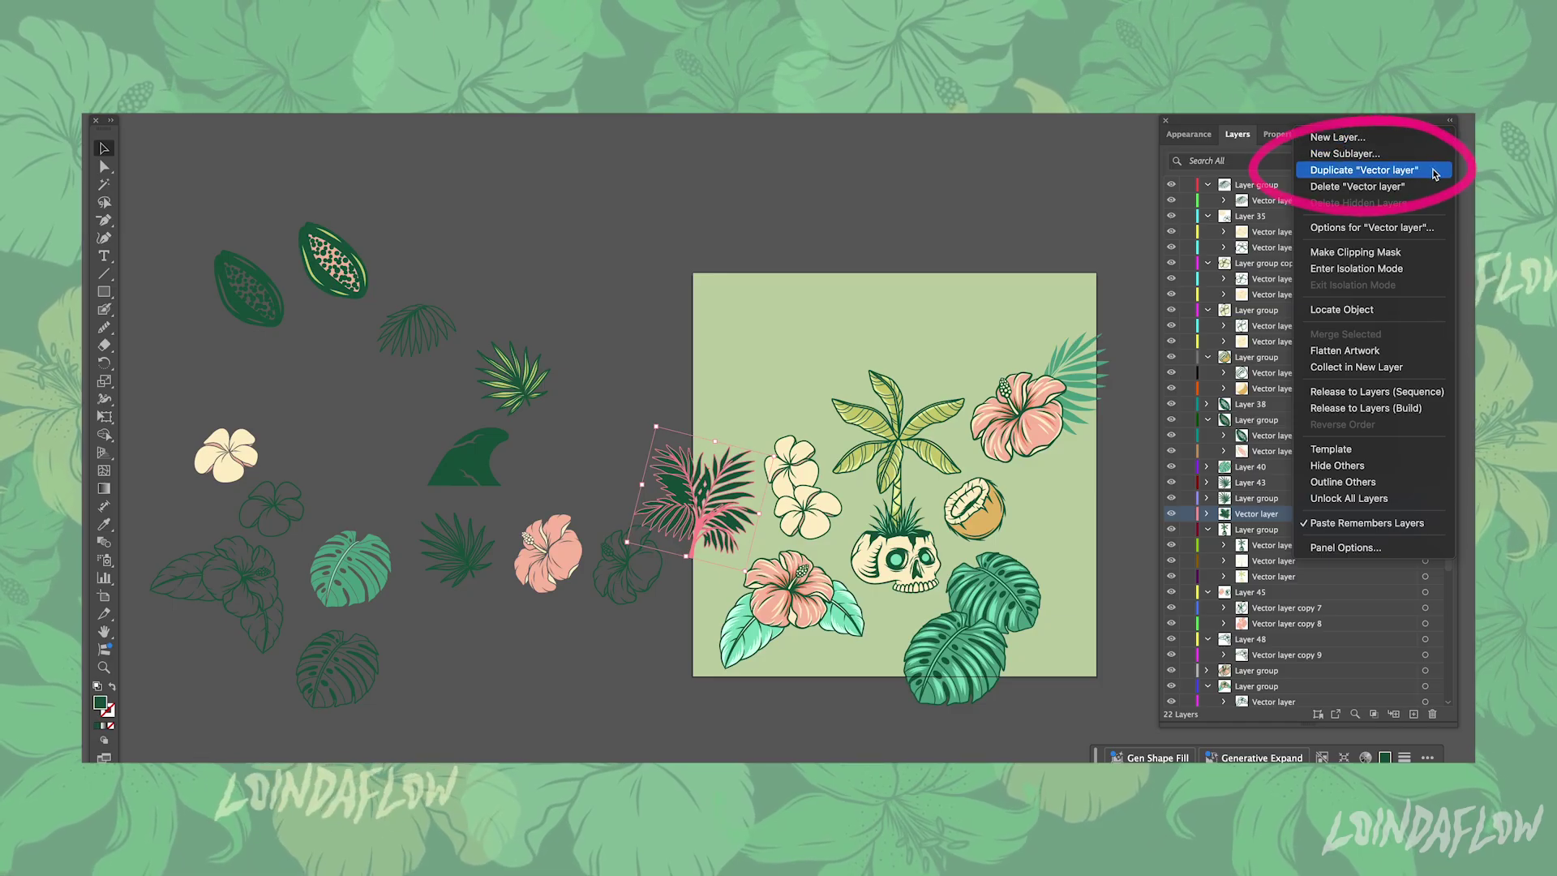
click(1435, 175)
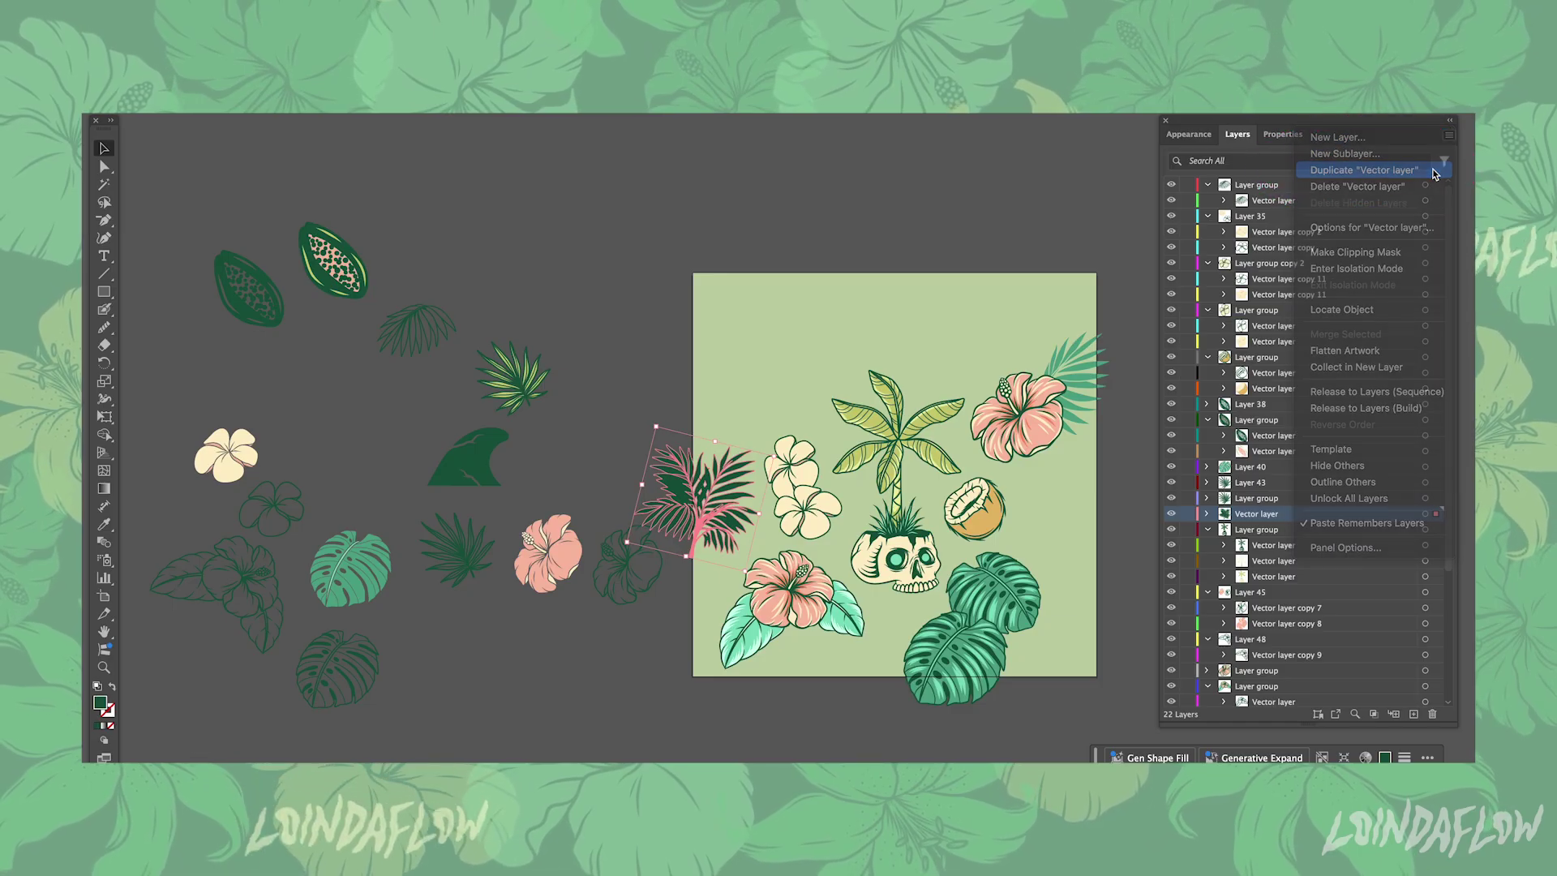
click(1283, 135)
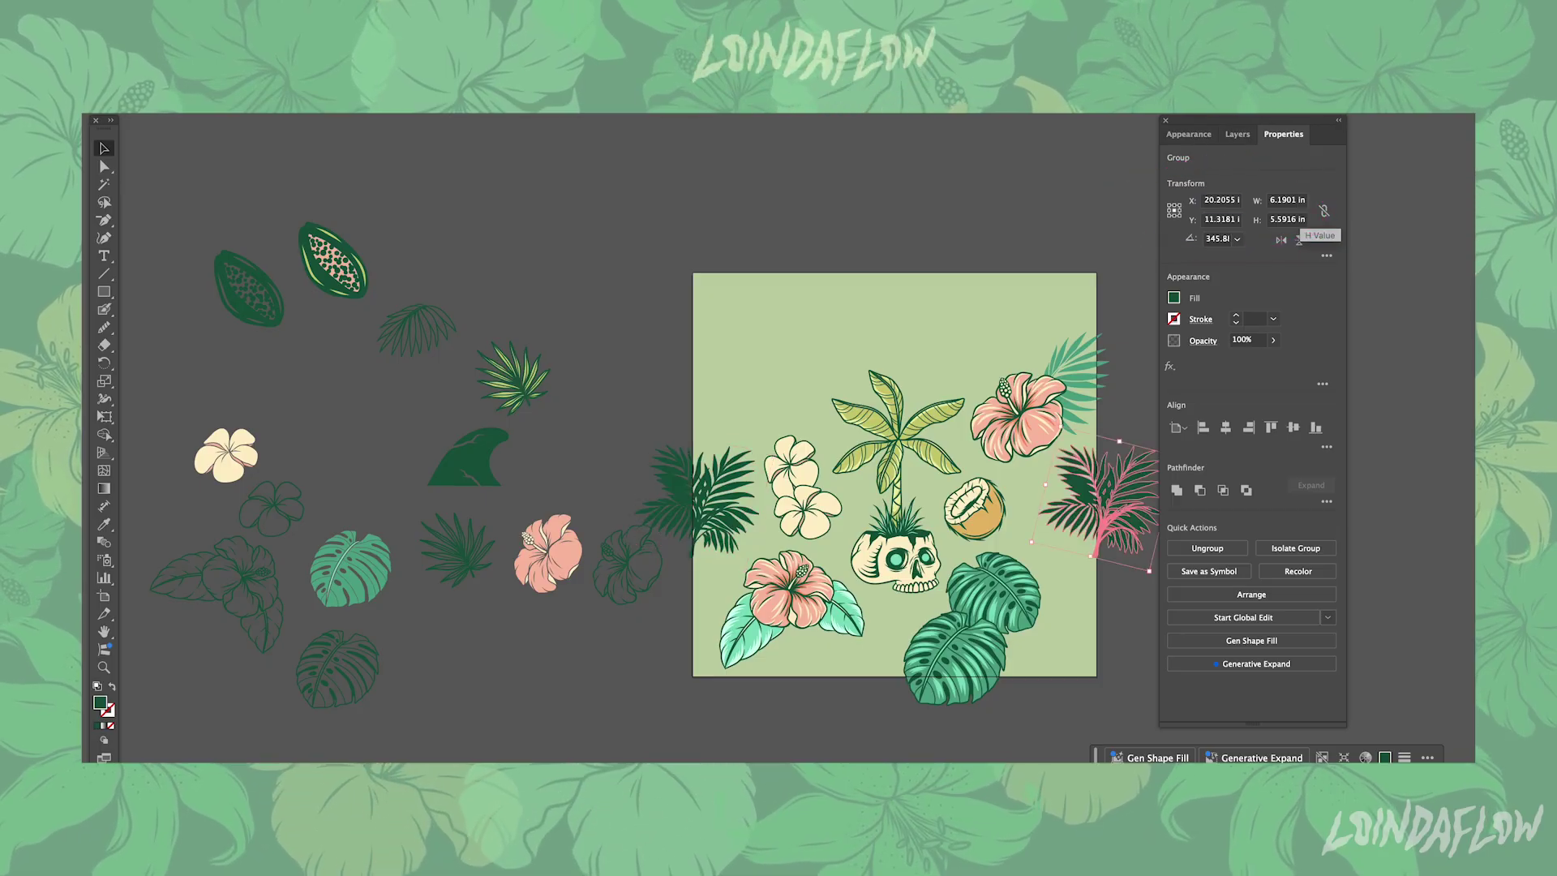
click(962, 211)
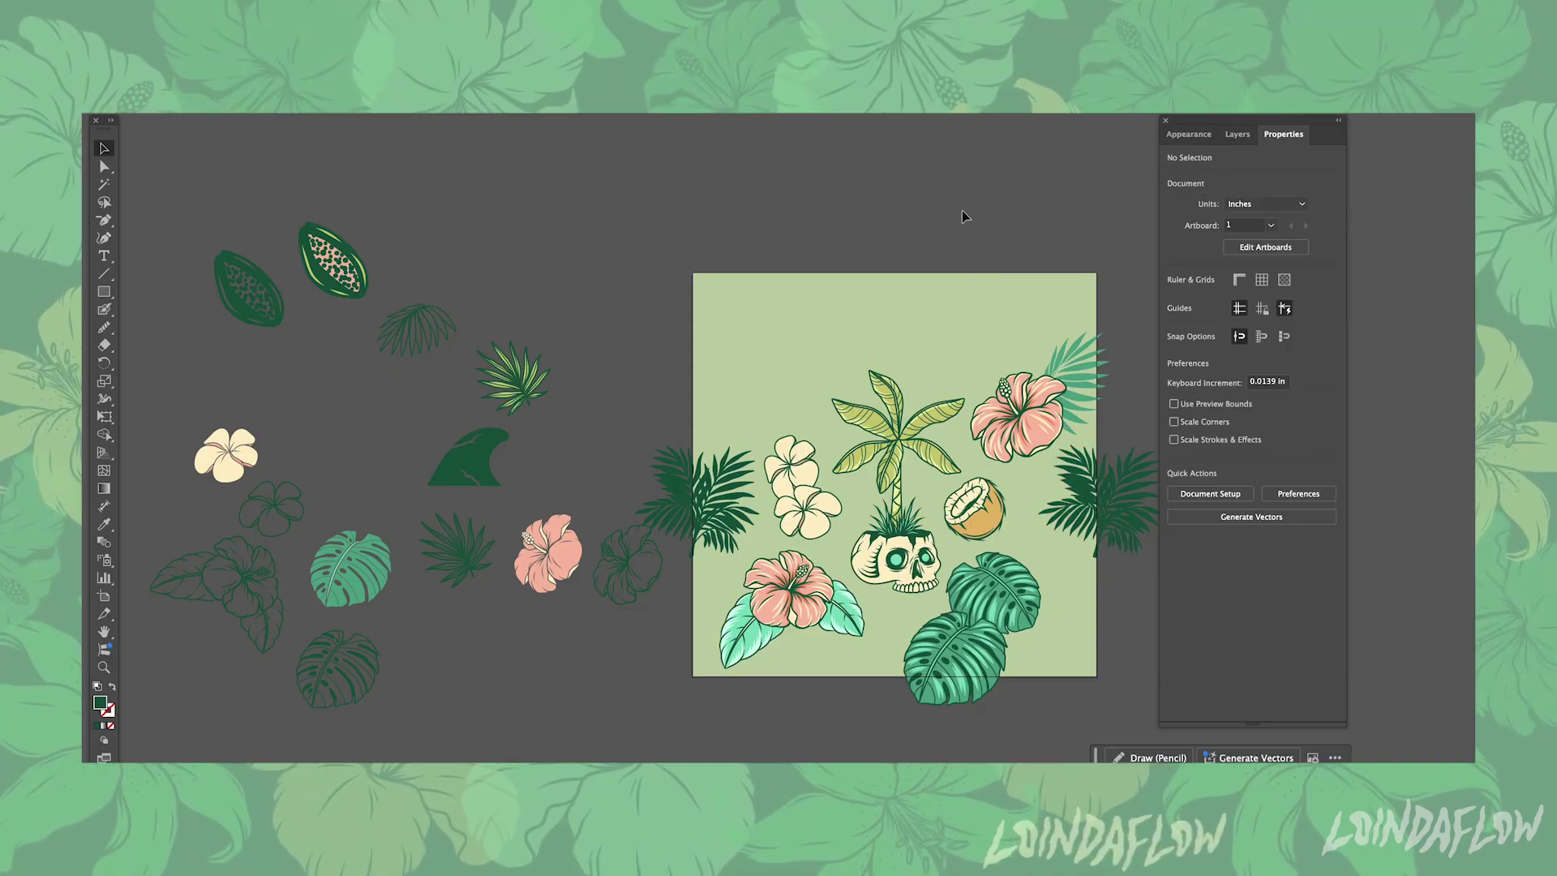
Copy the monstera to the top edge, add the papaya, and repeat the wave at bottom and top
click(957, 648)
click(1237, 134)
click(1338, 120)
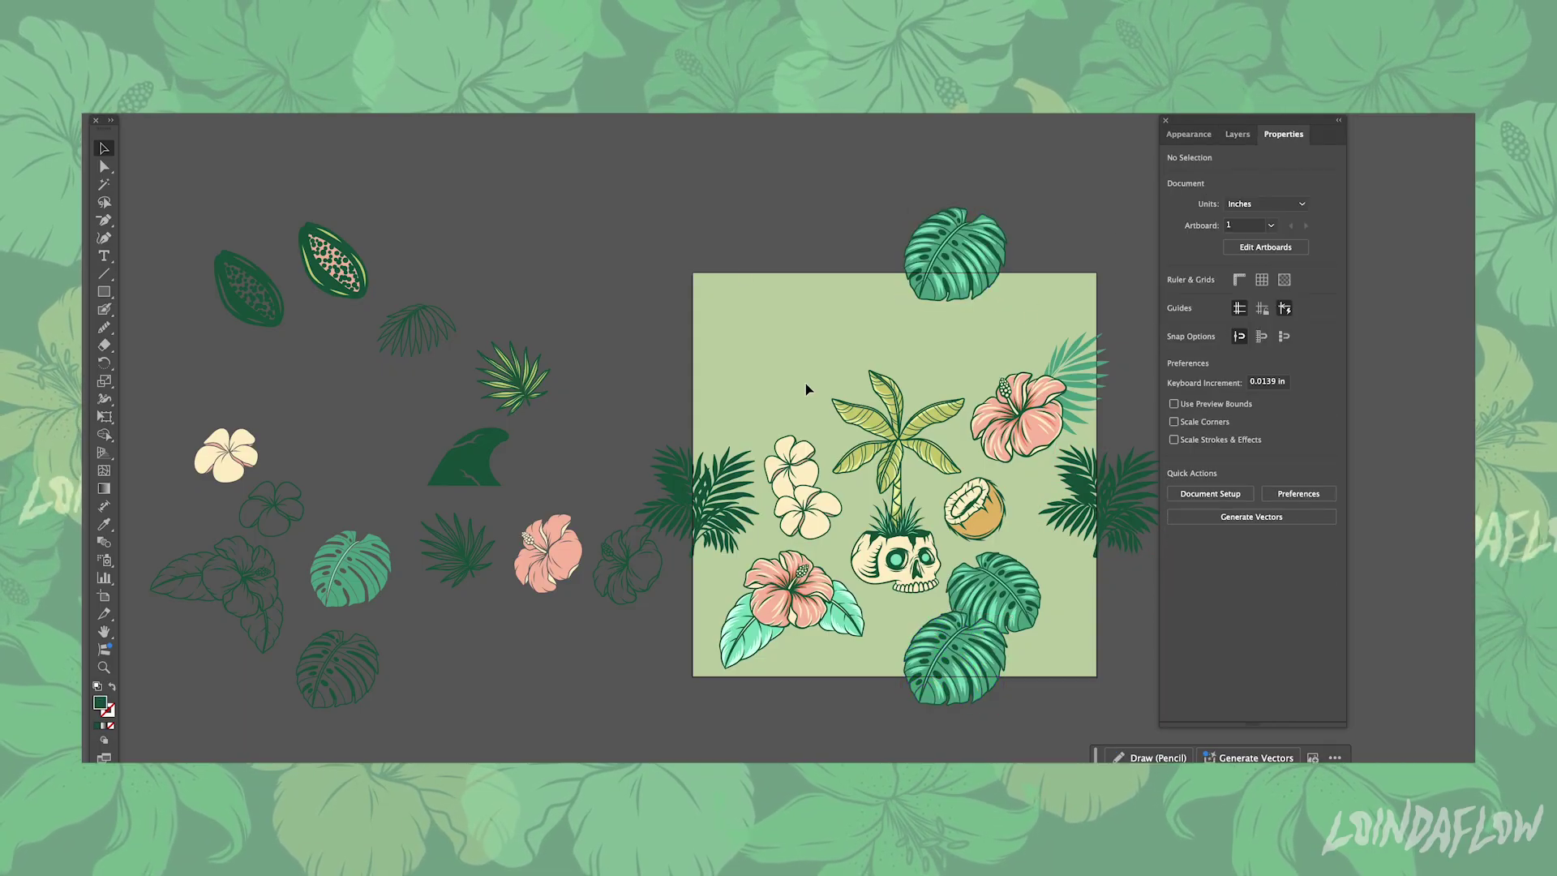
drag(332, 259, 928, 348)
drag(469, 456, 793, 669)
click(1238, 133)
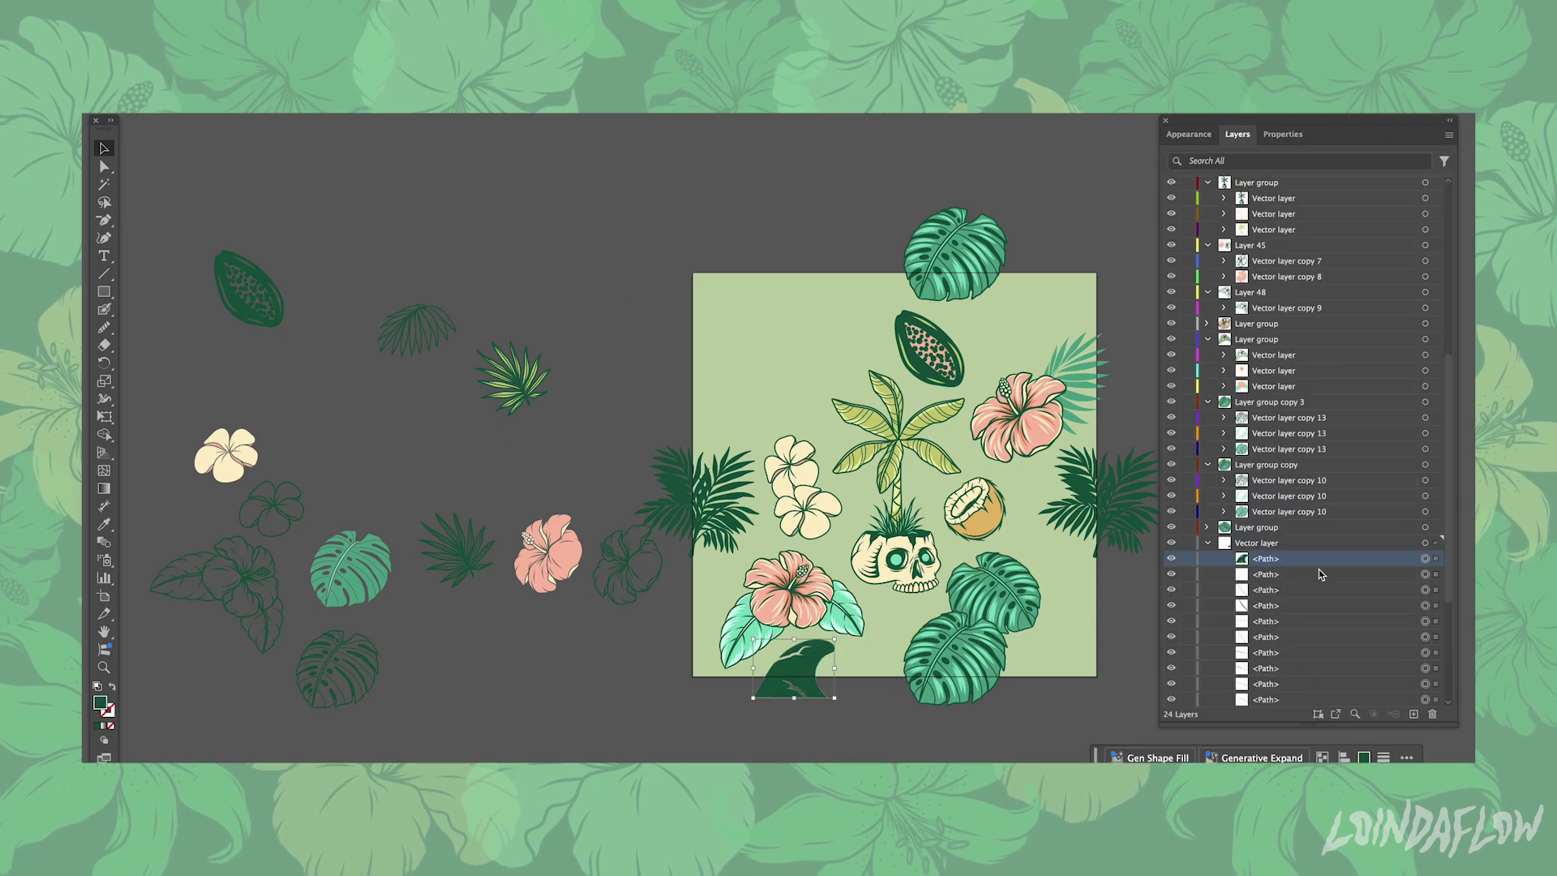
click(950, 170)
Move the dark palm leaf aside, copy the pink hibiscus above the tile, place the outline hibiscus
drag(454, 551, 608, 300)
click(610, 386)
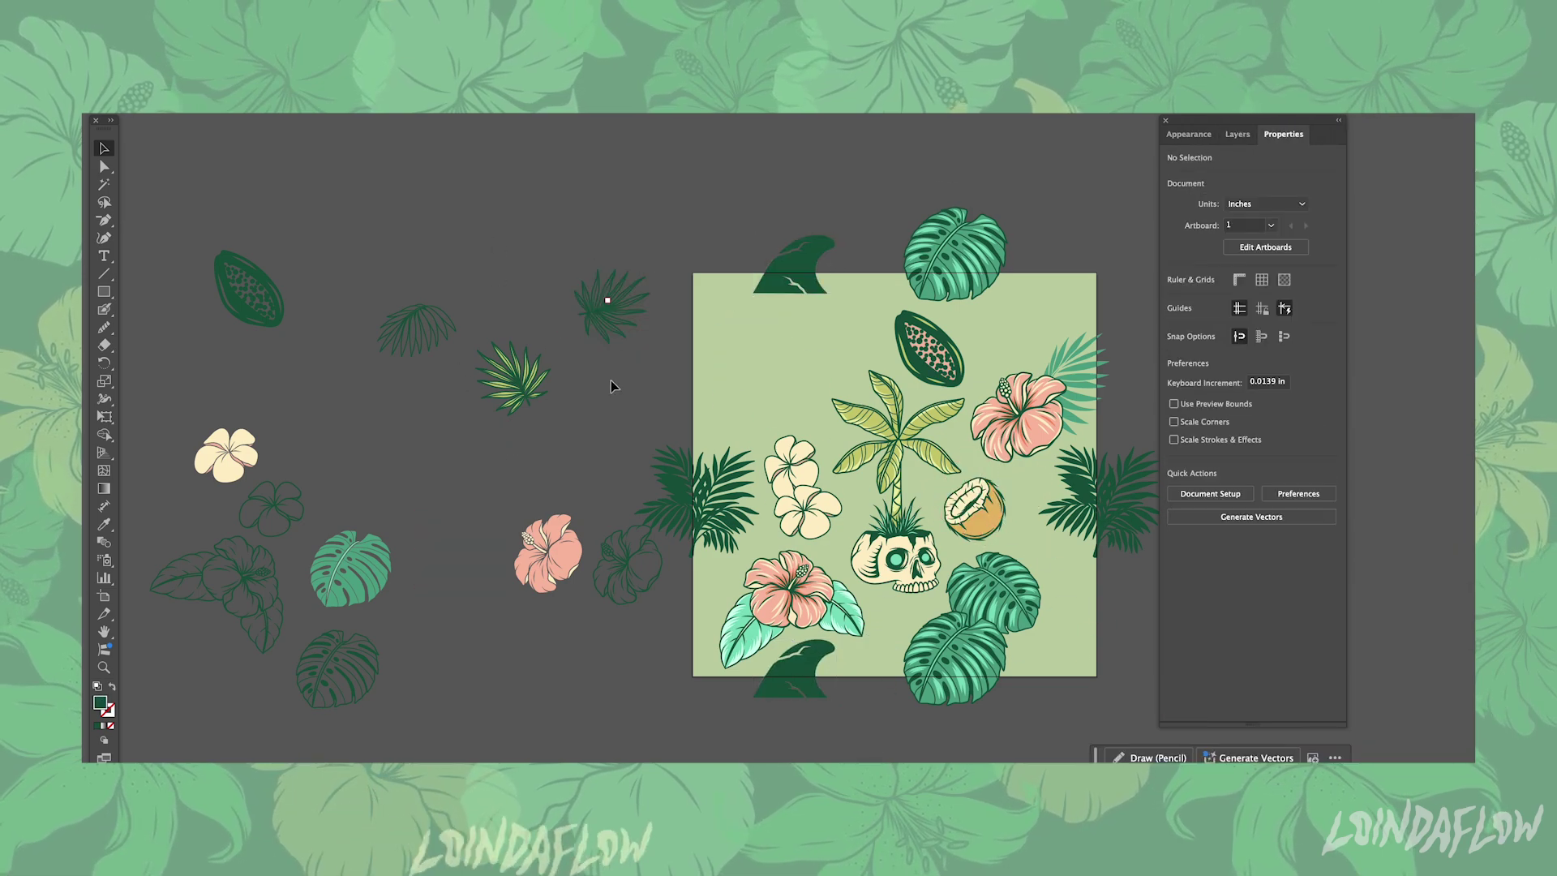
drag(1014, 409, 616, 162)
drag(629, 563, 442, 237)
click(424, 392)
click(451, 236)
Give the outline hibiscus a salmon colour sampled from the artwork
key(i)
scroll(624, 166, up, 5)
click(772, 168)
scroll(772, 168, down, 5)
key(v)
scroll(977, 601, down, 2)
Copy the palm leaf one tile width left, adding salmon and yellow-green sprigs near the coconut
click(1020, 358)
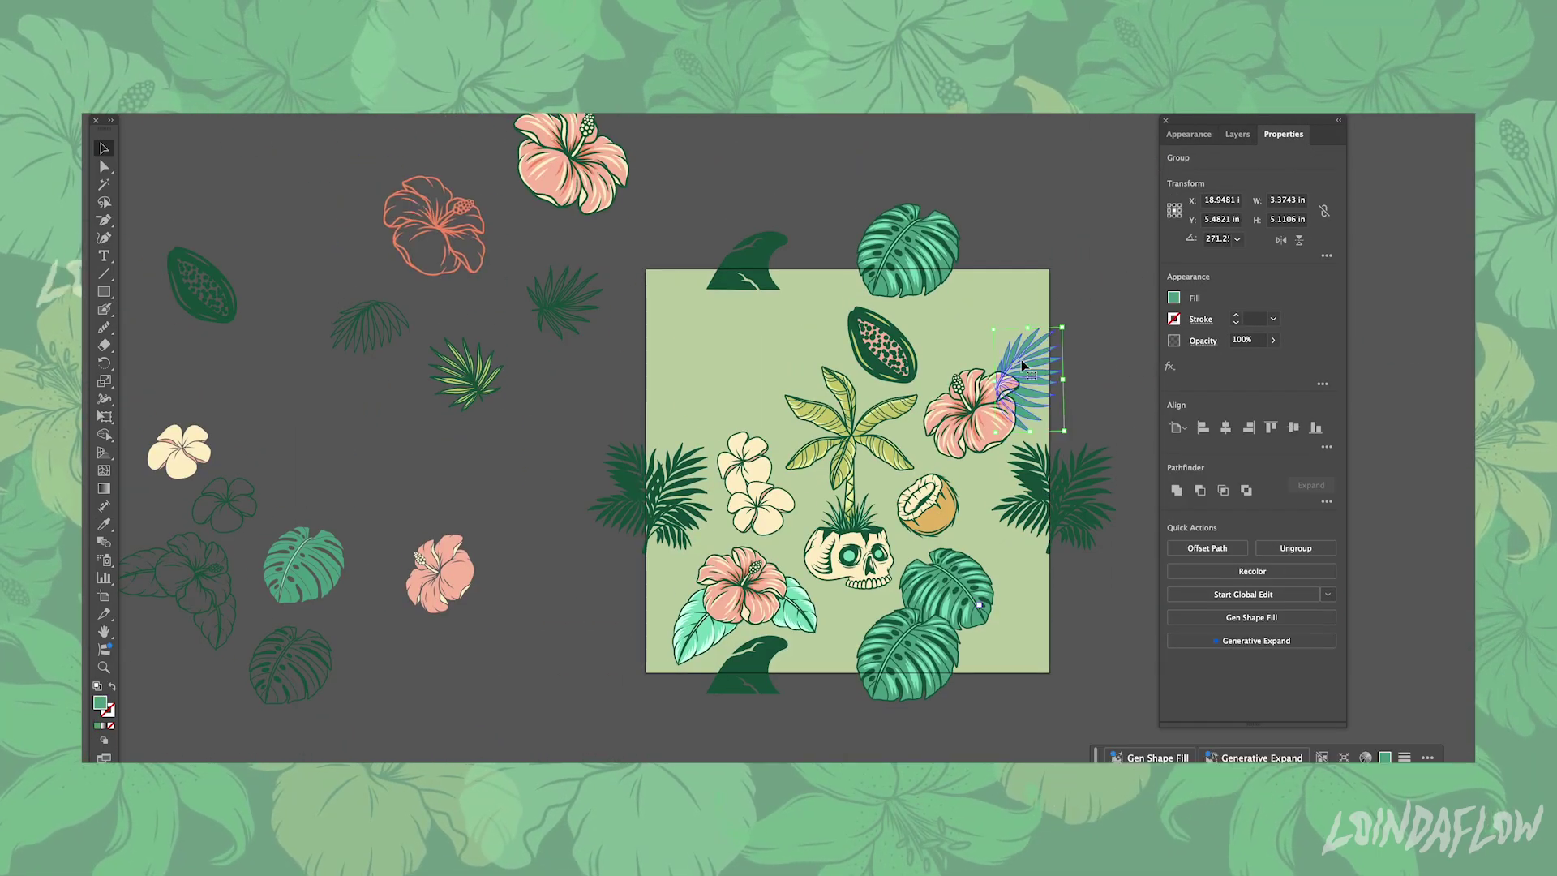
click(1238, 134)
click(1282, 134)
drag(1020, 358, 625, 530)
key(F7)
drag(874, 371, 923, 519)
drag(466, 373, 693, 324)
Move the papaya to the upper left and nudge the right-edge palm leaf down
scroll(693, 325, up, 2)
drag(568, 227, 984, 437)
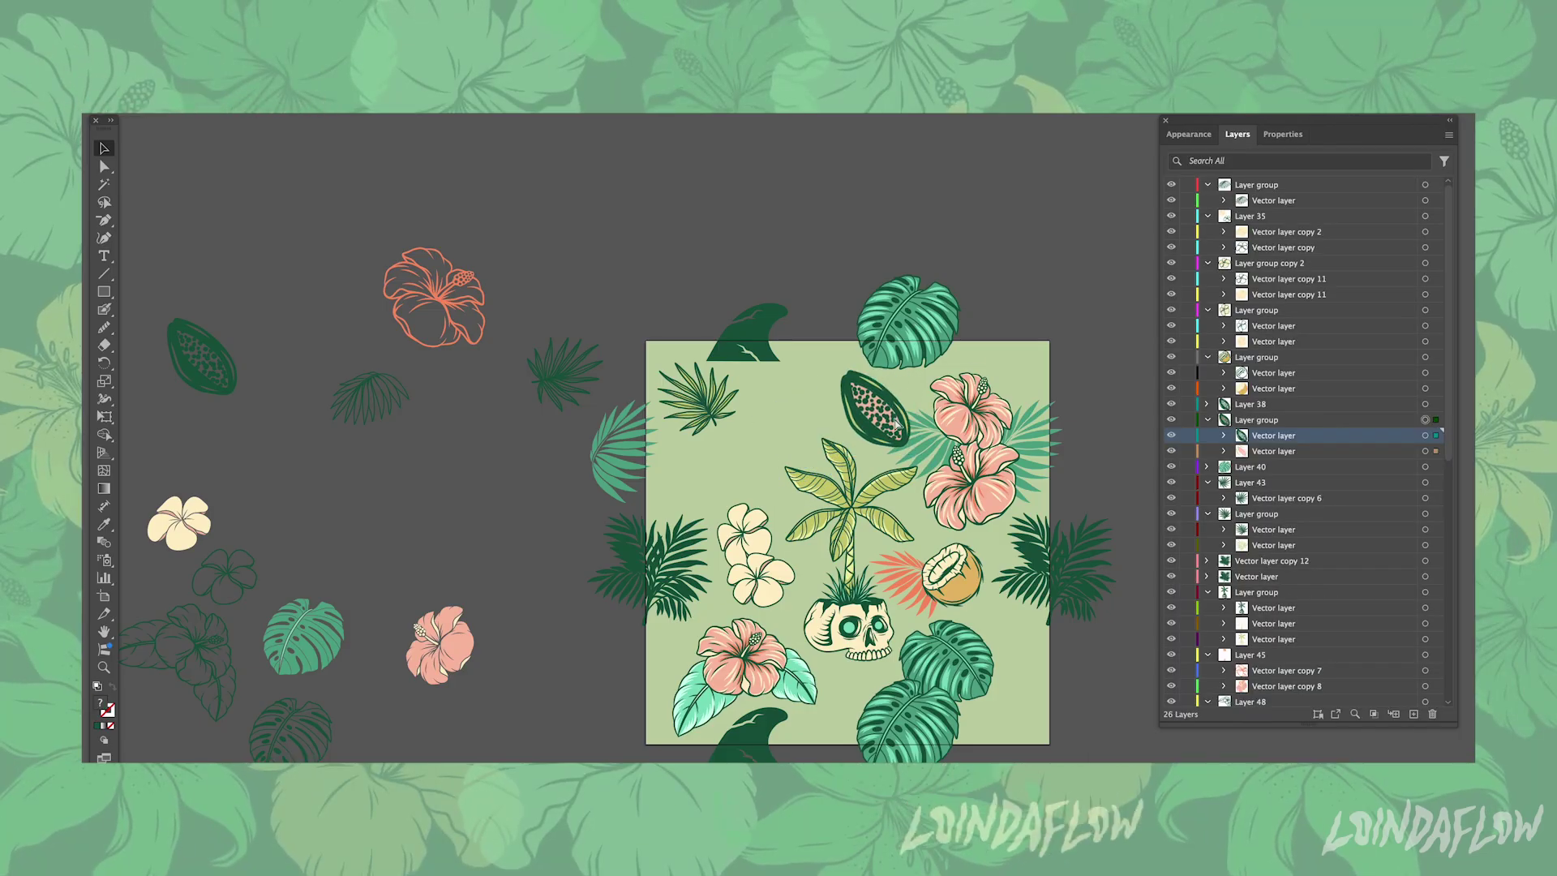
drag(889, 434, 744, 457)
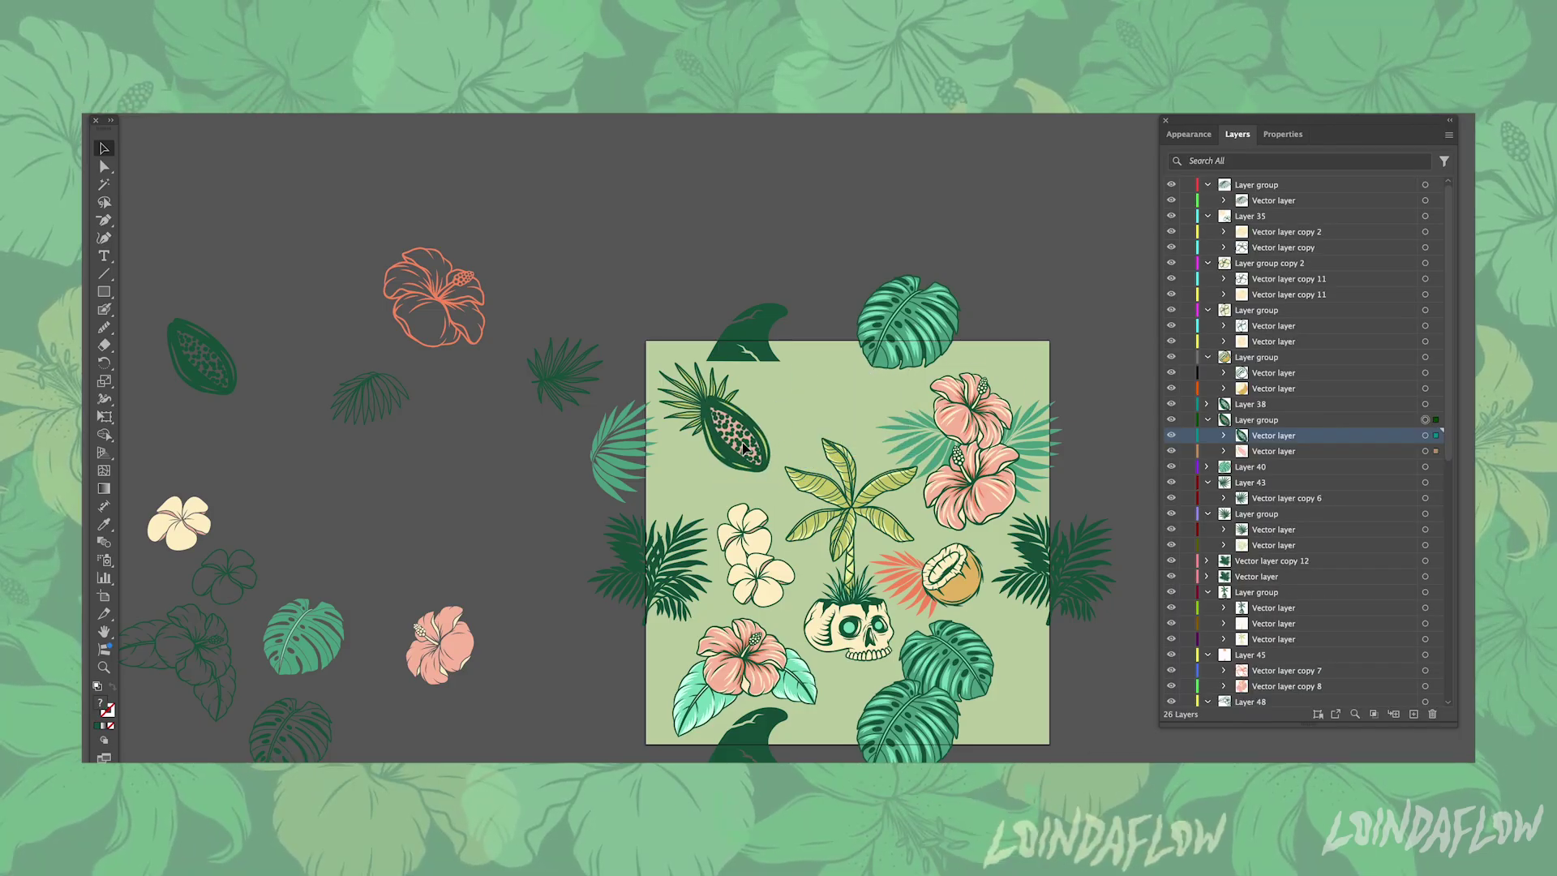
scroll(1068, 402, down, 2)
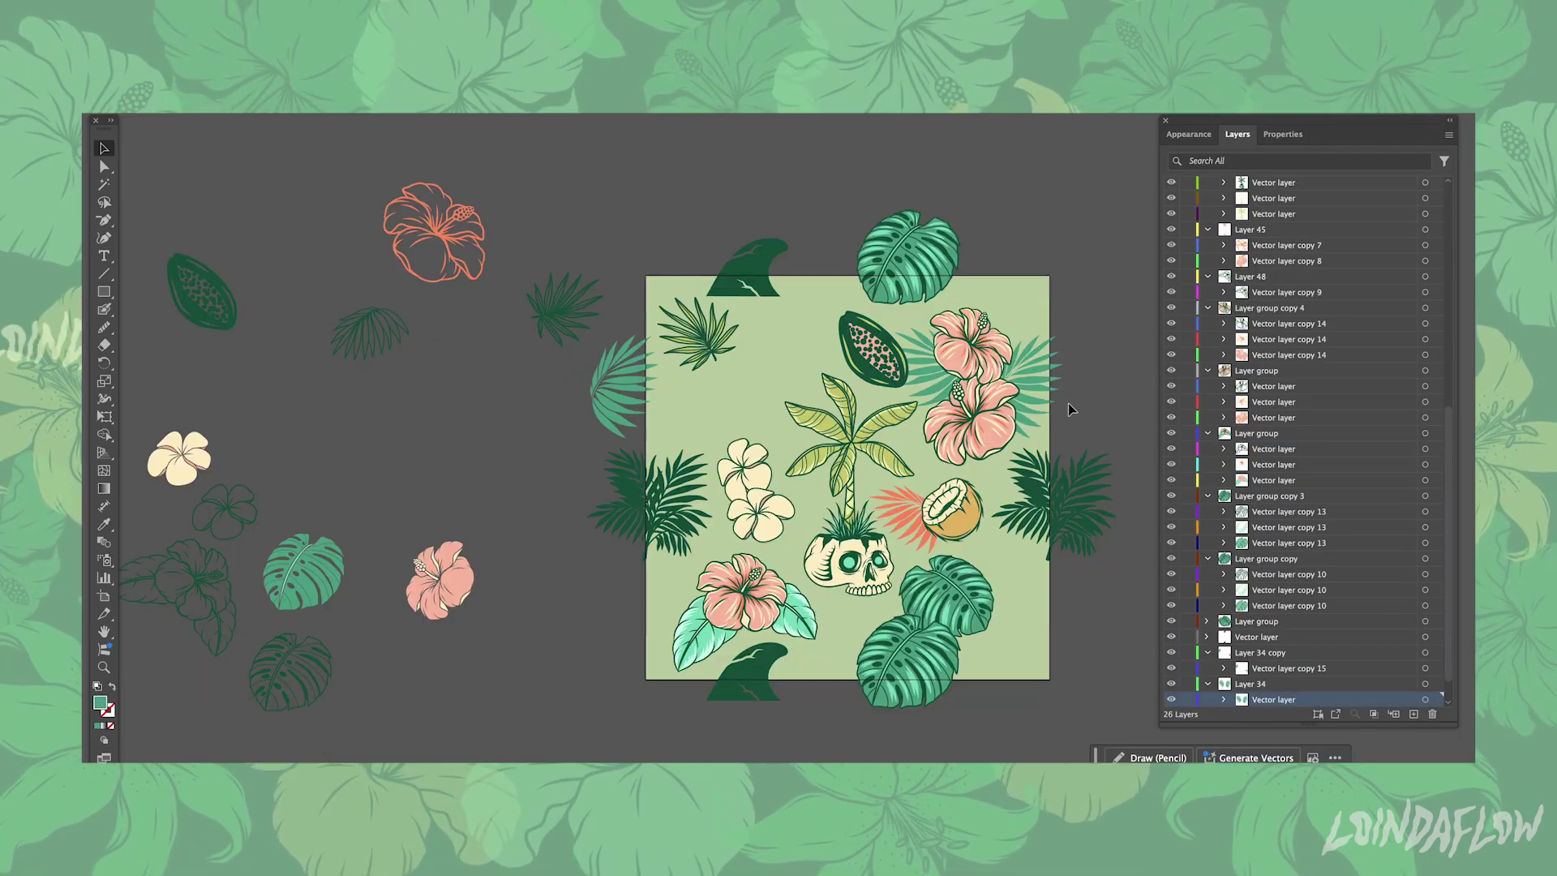
click(1283, 134)
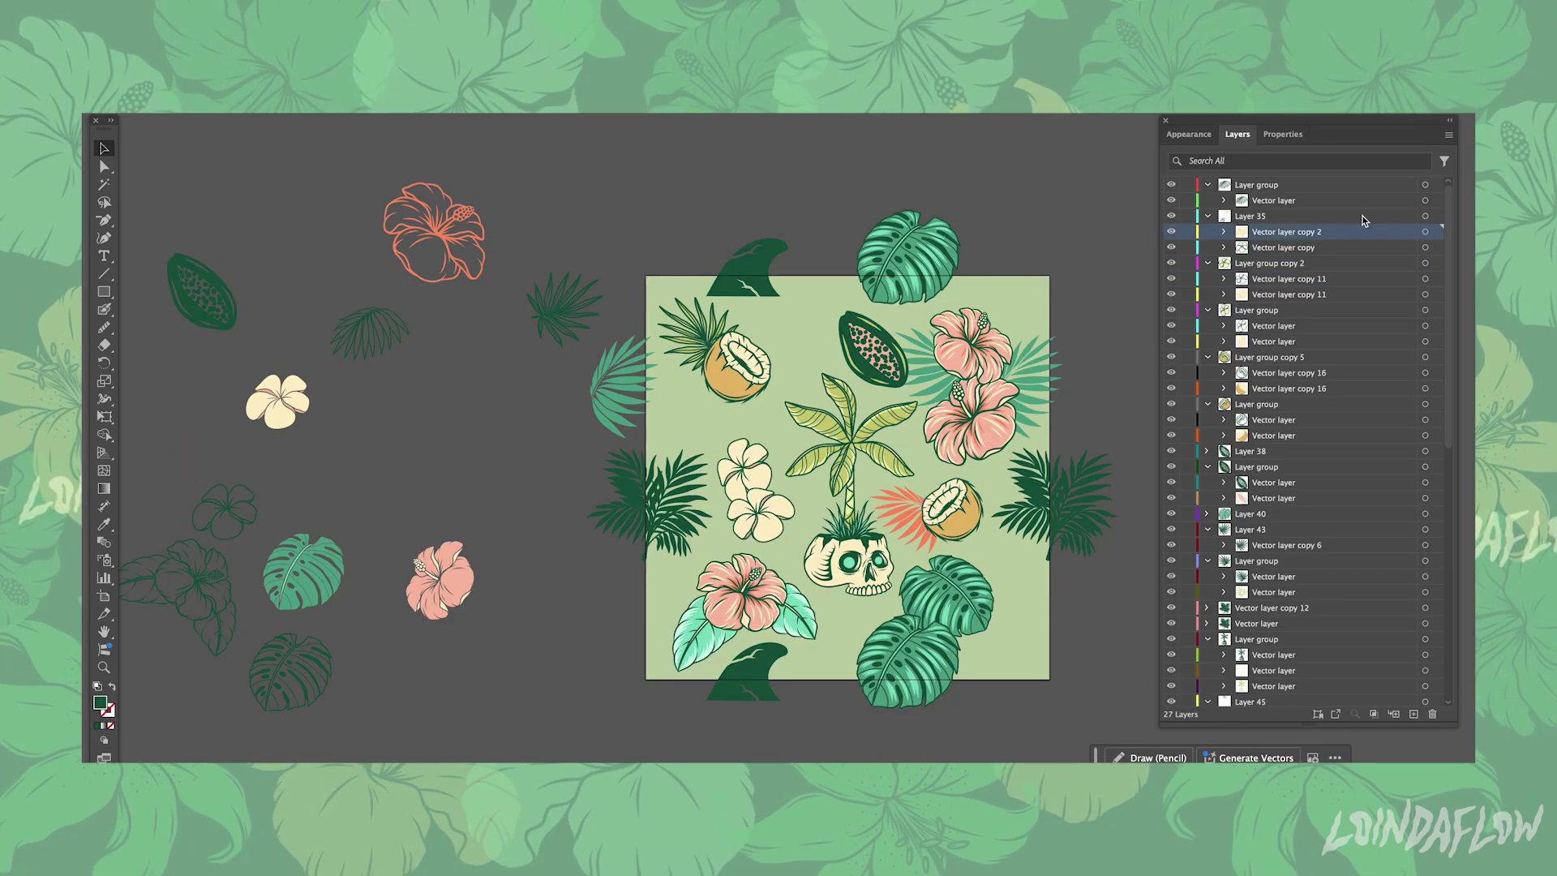
click(767, 518)
drag(1077, 480, 1070, 512)
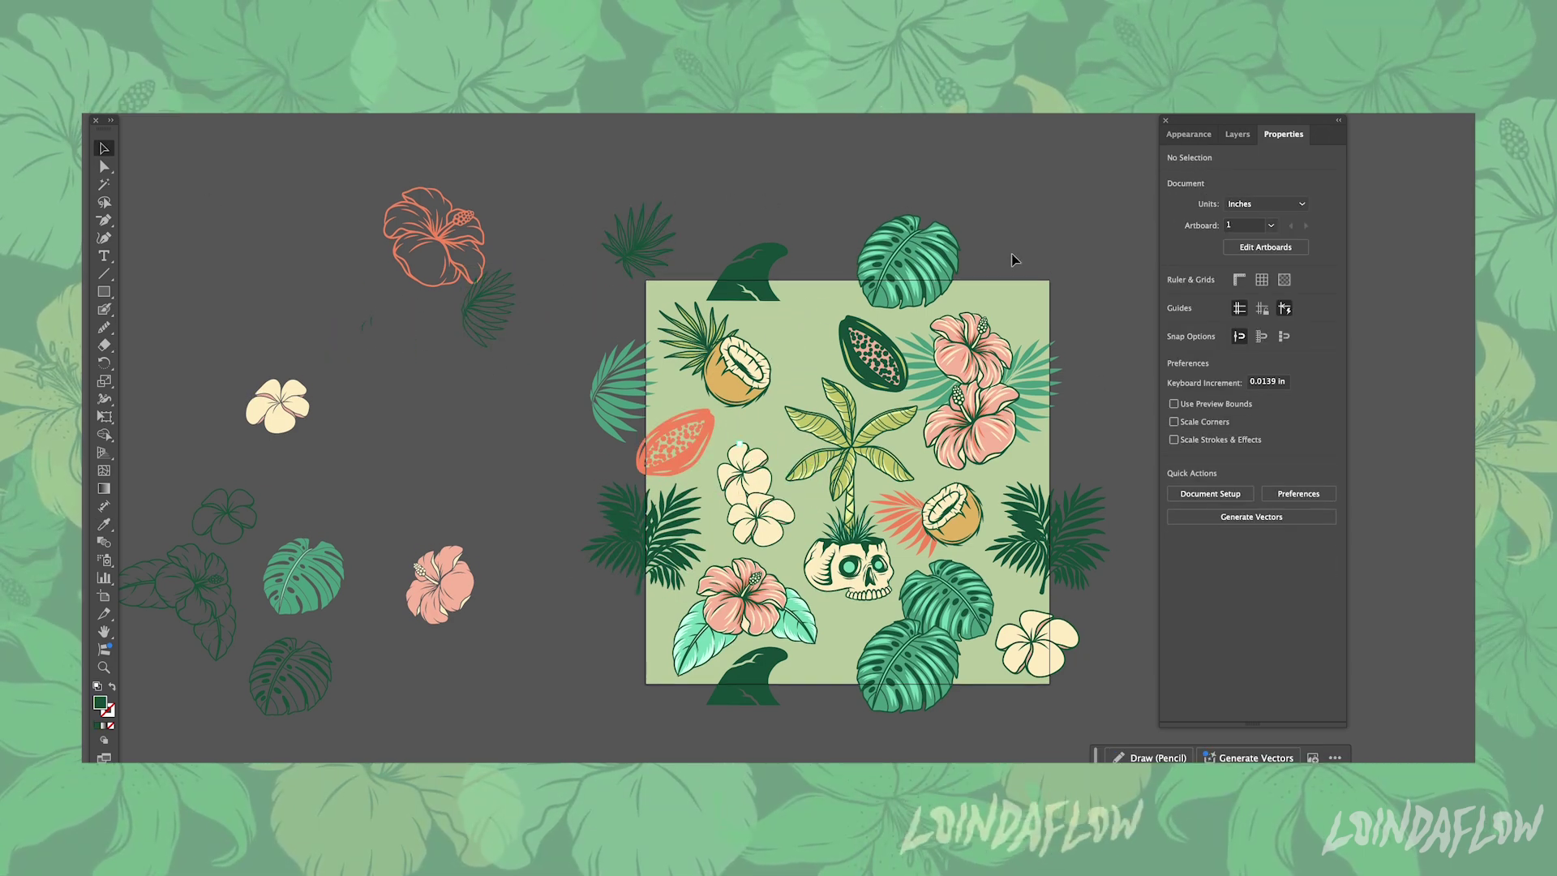
click(489, 308)
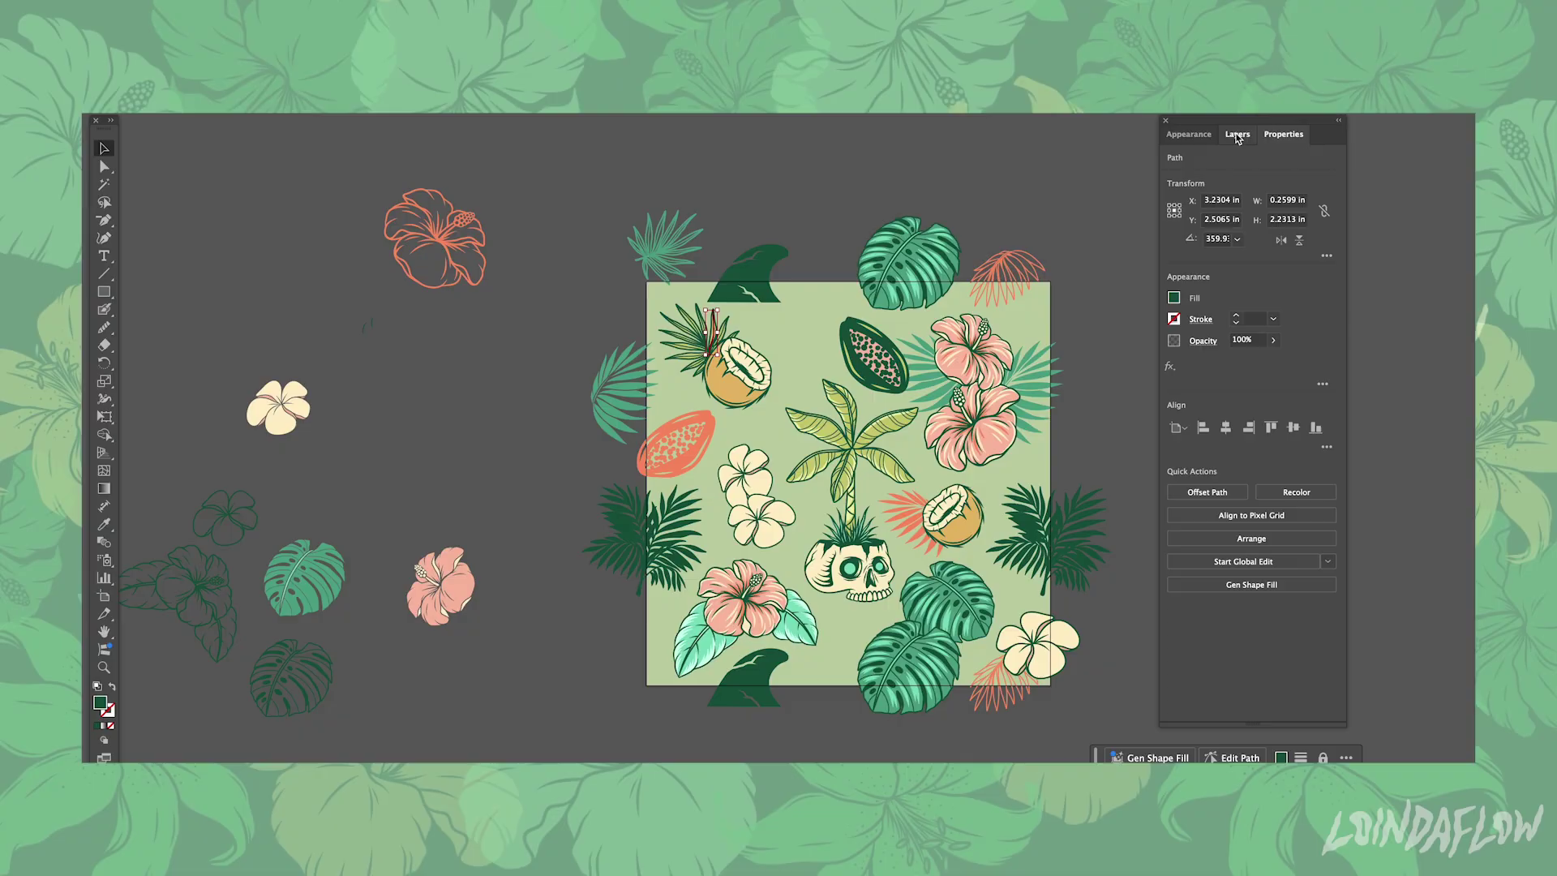
click(1237, 134)
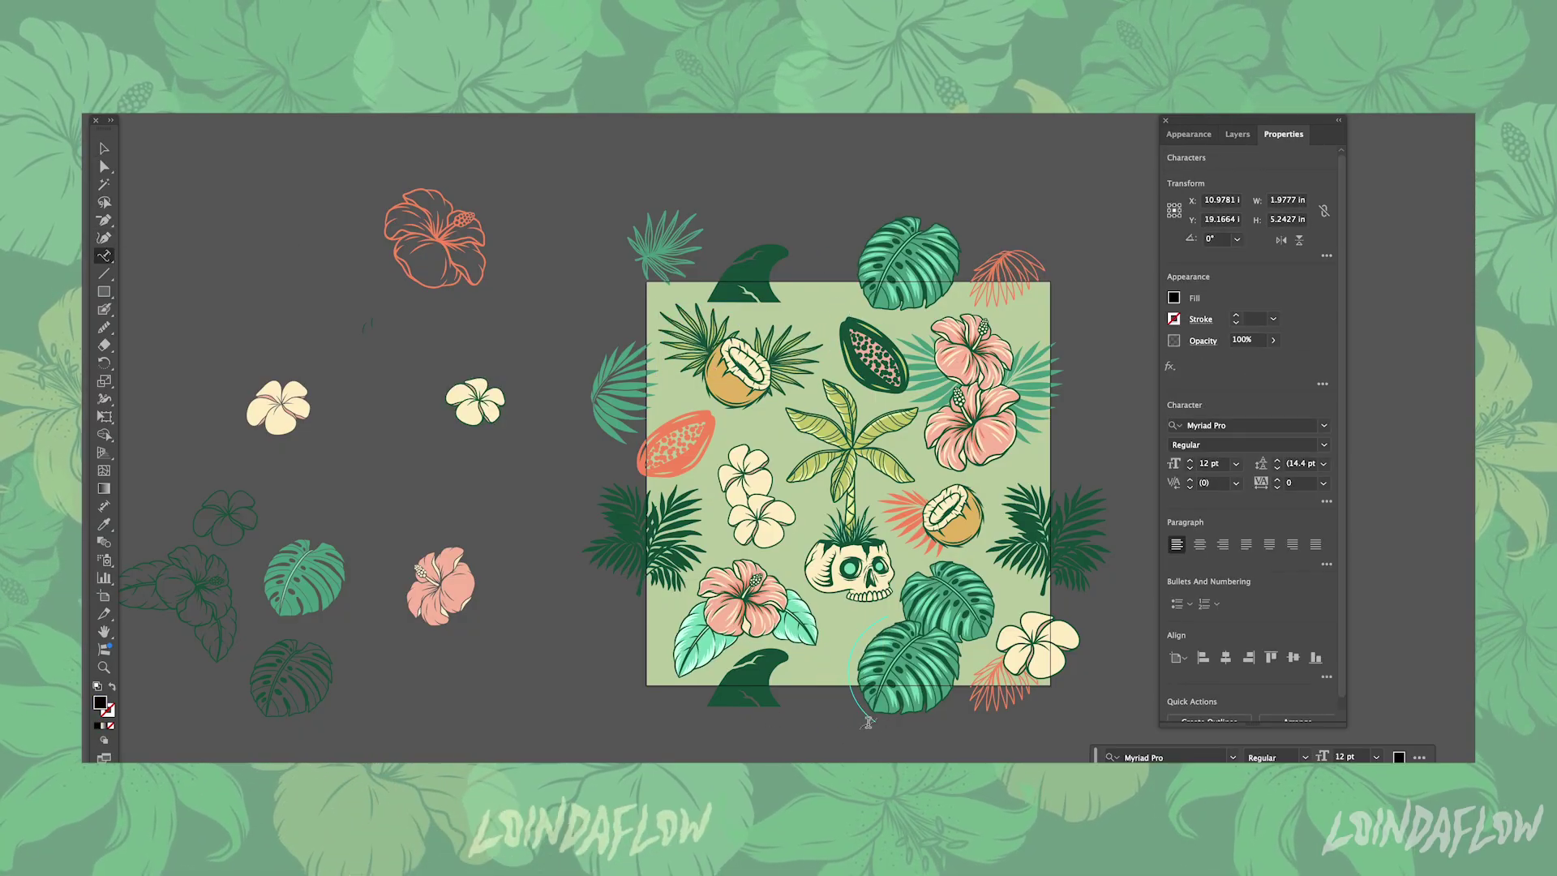
Type ALOHA along the drawn curve at the tile's edge and adjust its character settings
click(1189, 461)
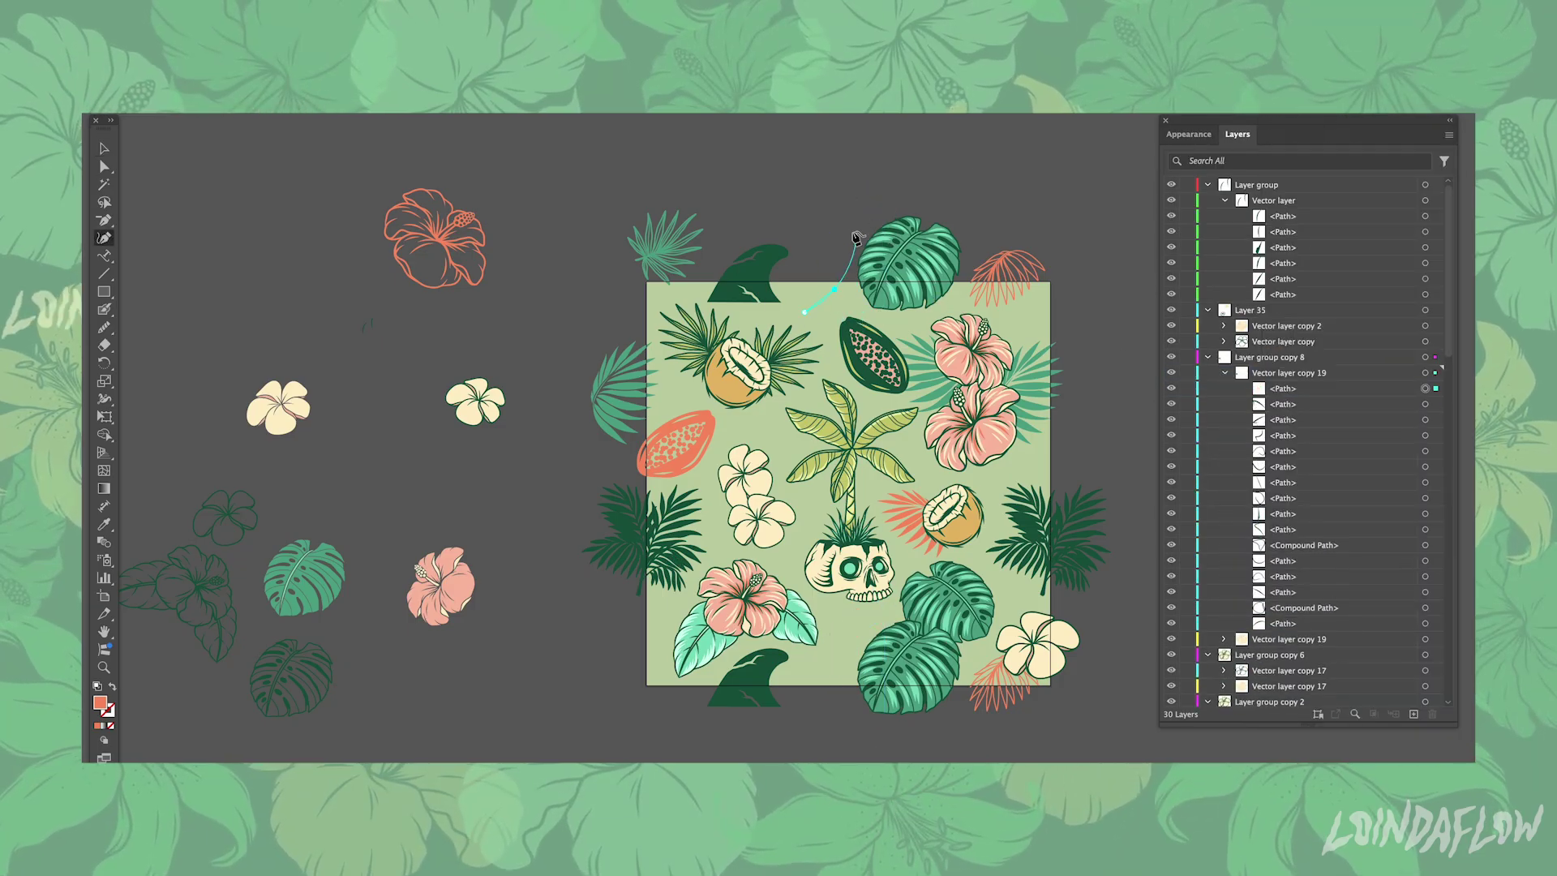
key(t)
click(802, 310)
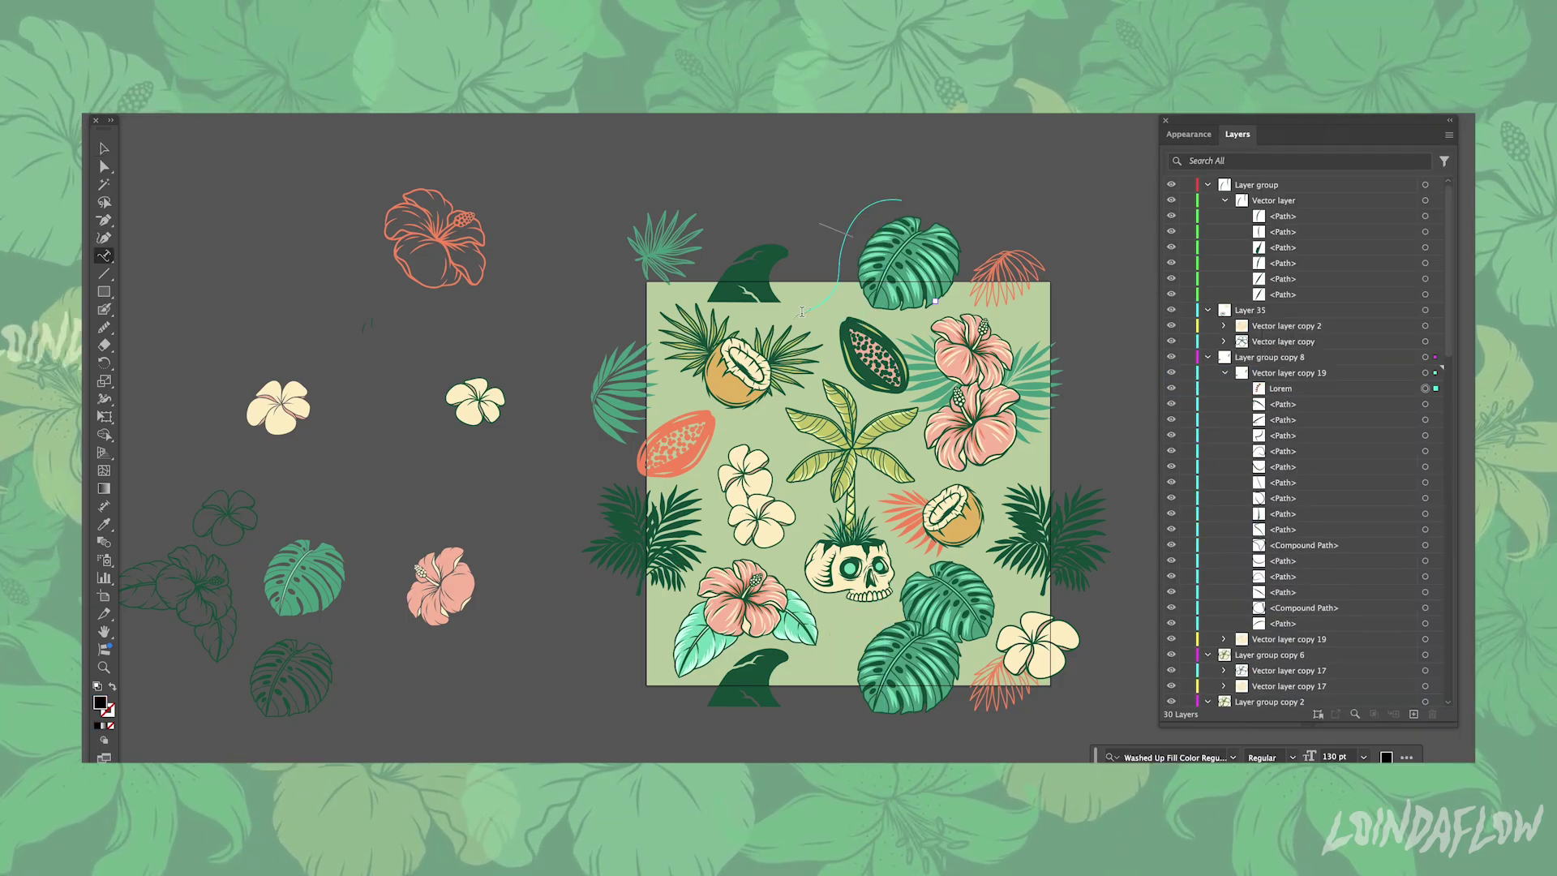
click(1284, 134)
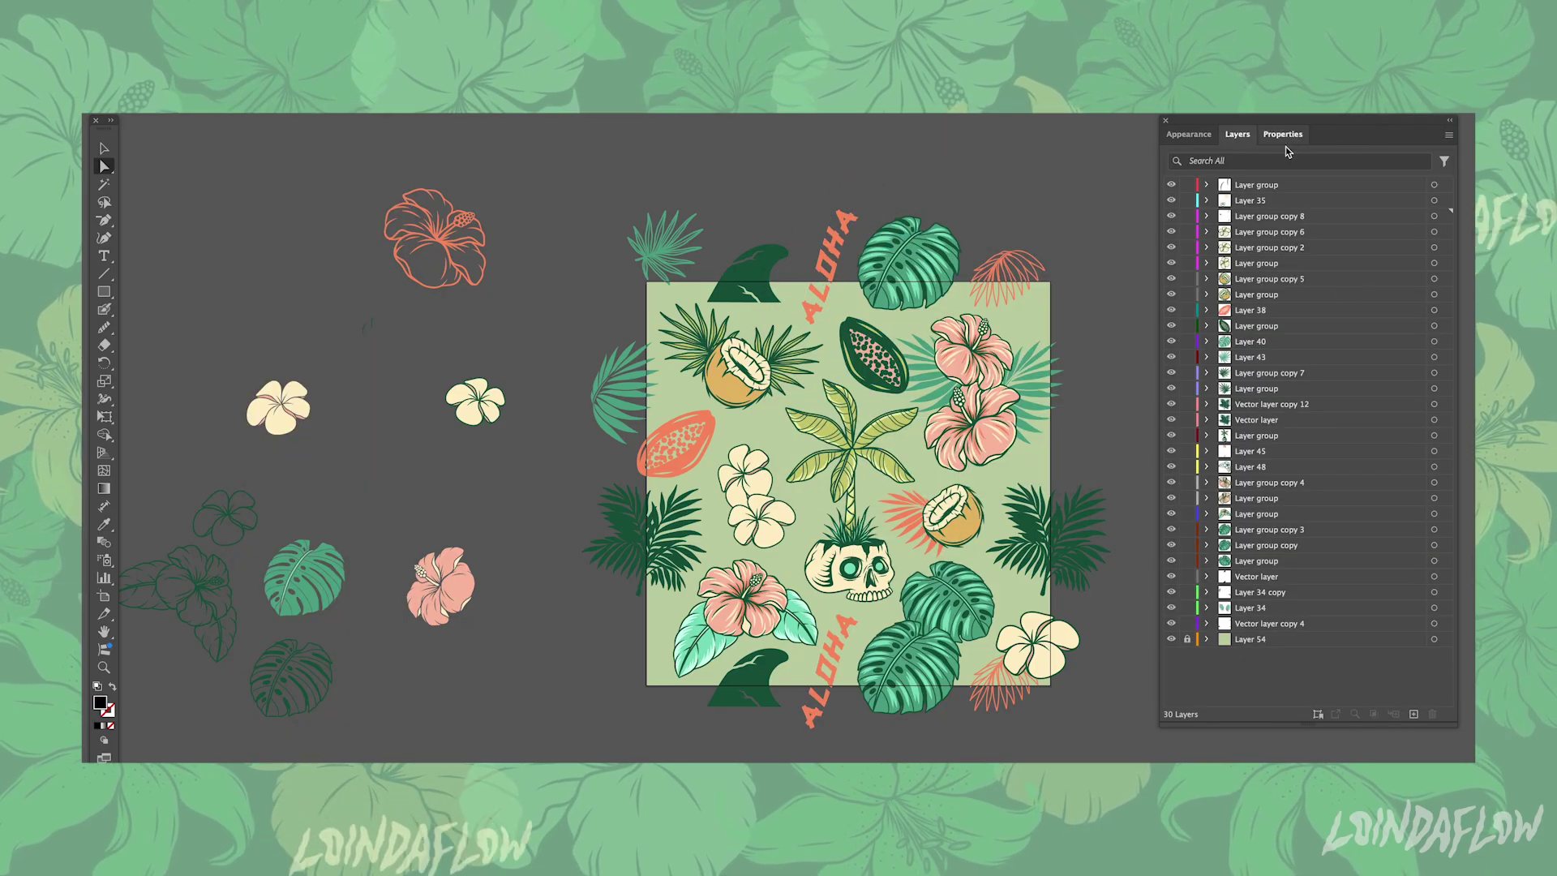
click(1269, 185)
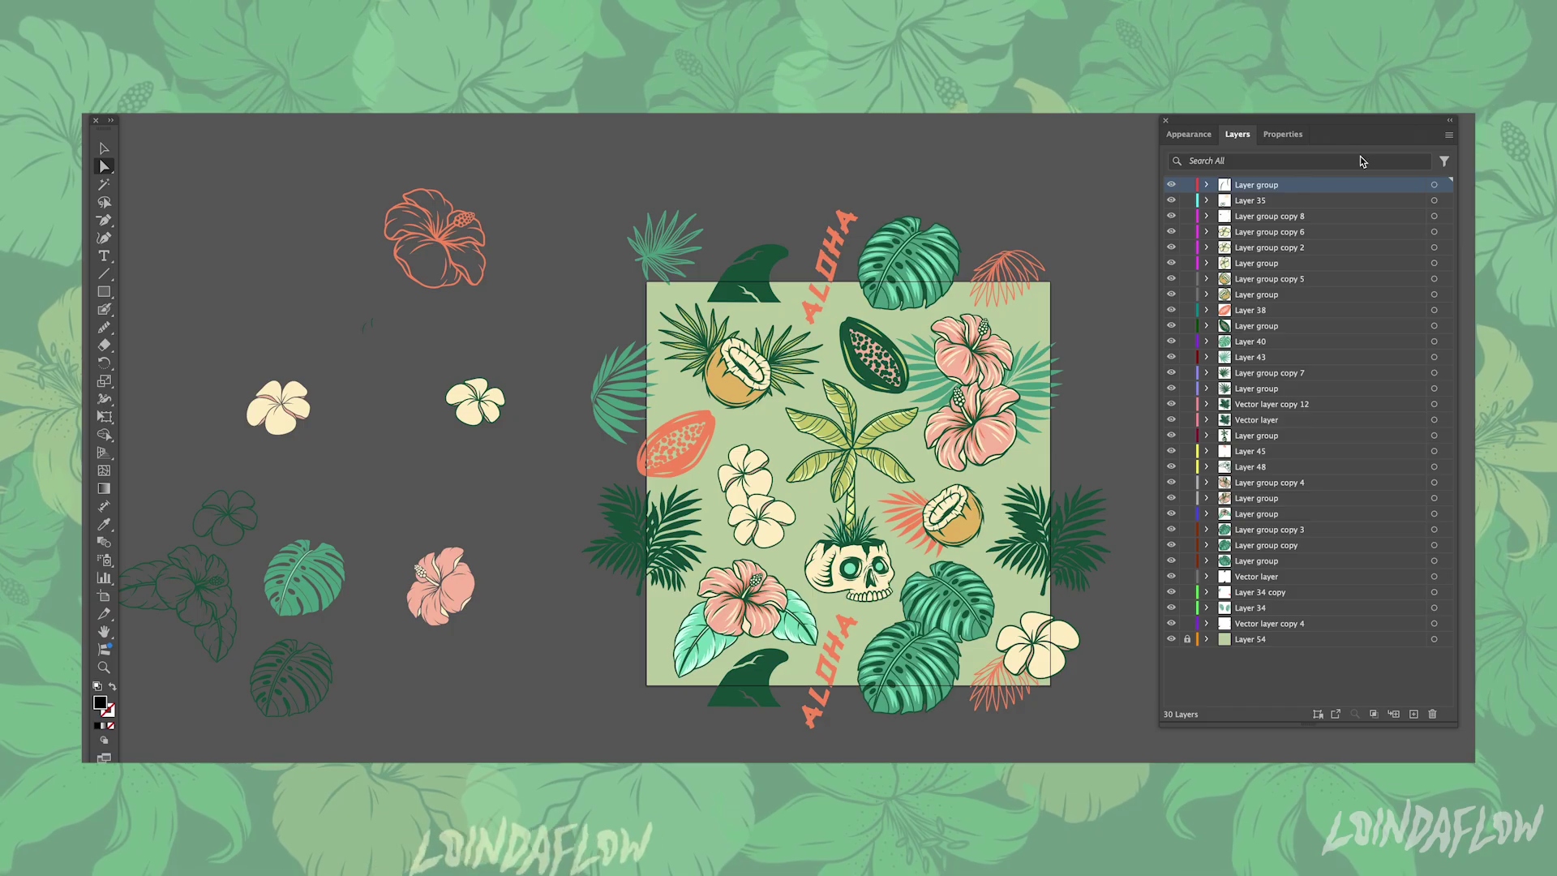
Select and delete the small stray stroke on the tile
click(363, 326)
click(493, 339)
click(367, 323)
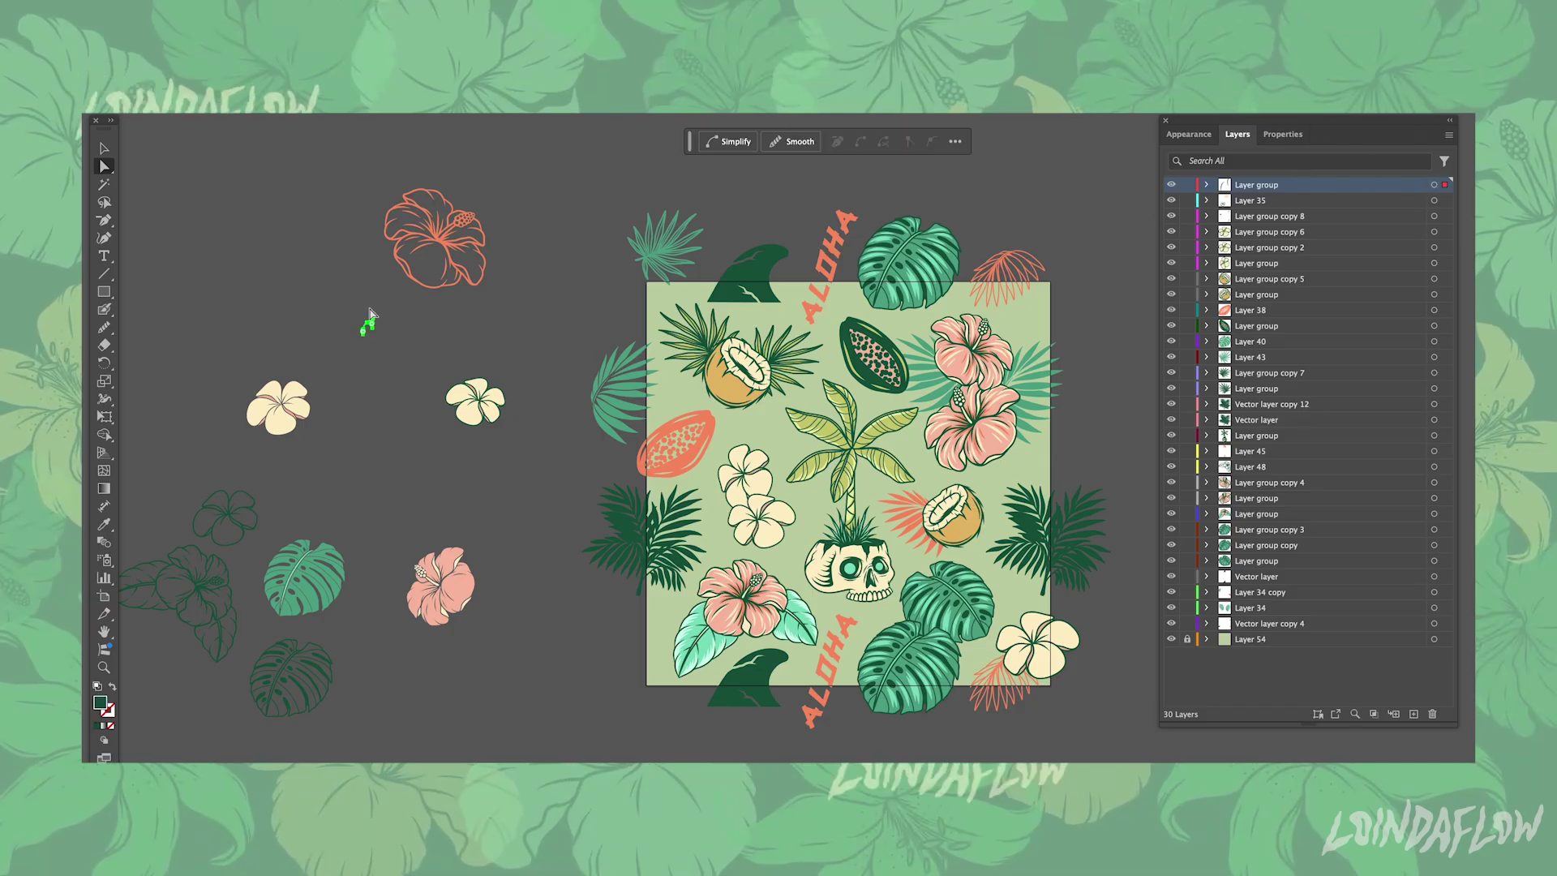
key(Delete)
Add a new layer and draw a dark green rectangle over the tile
click(1448, 135)
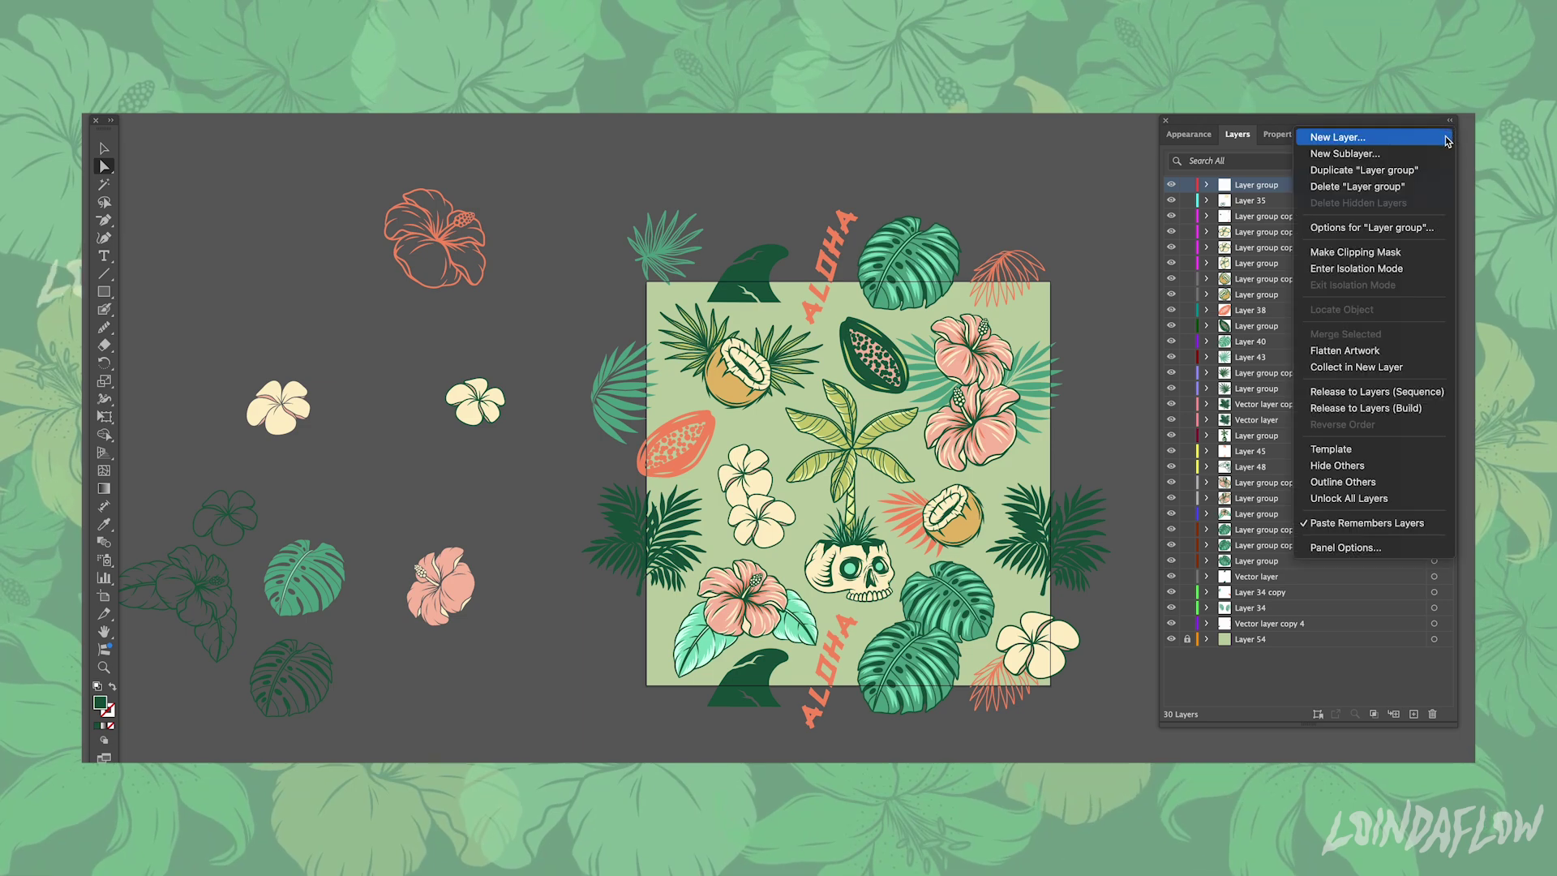
key(Return)
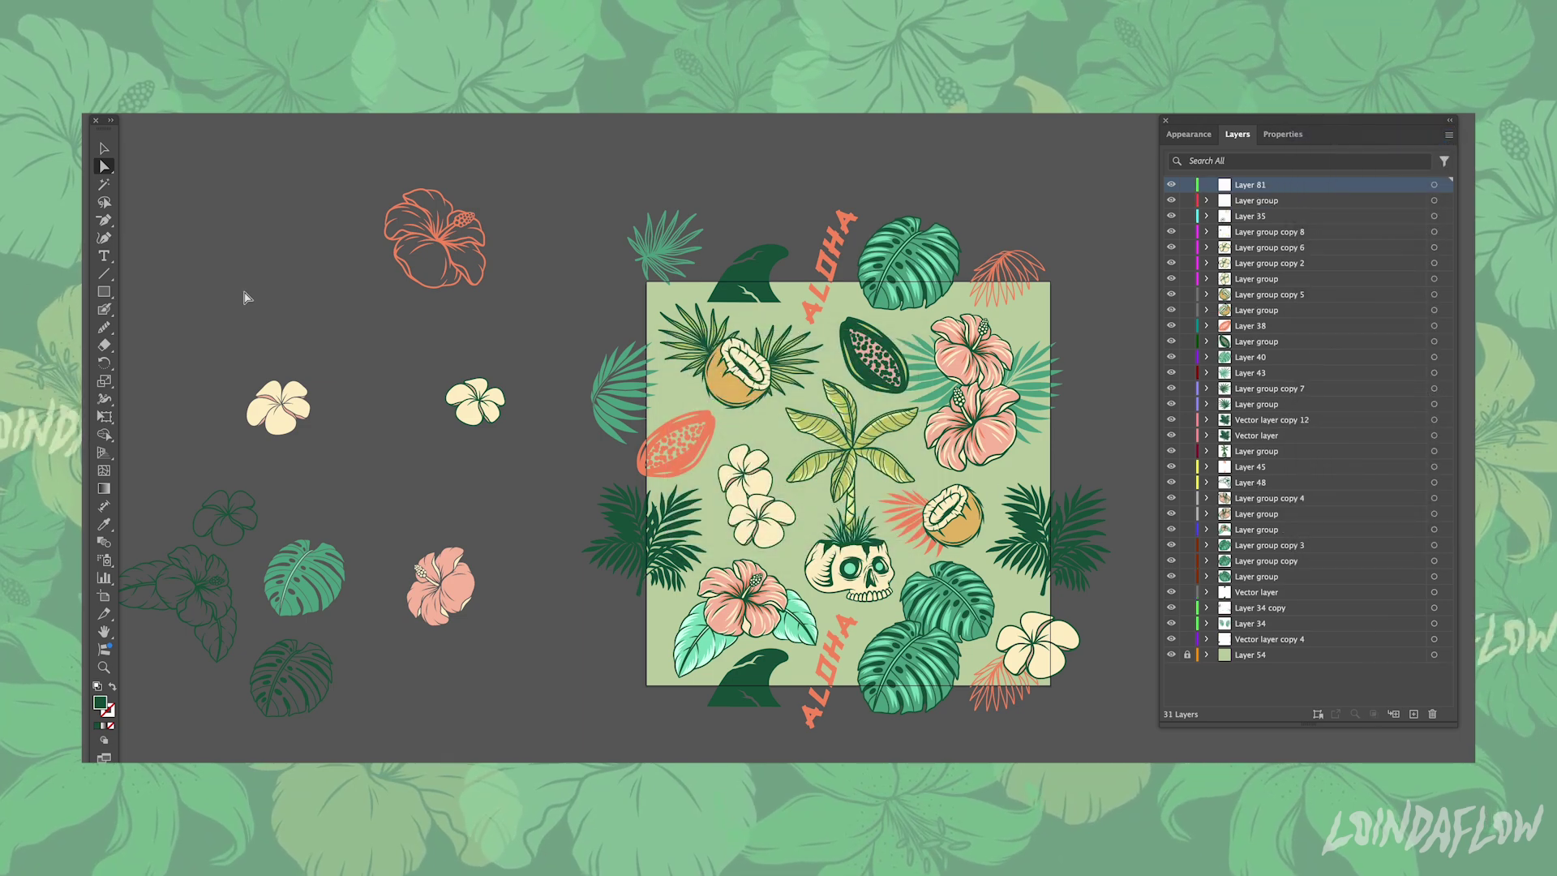
click(111, 294)
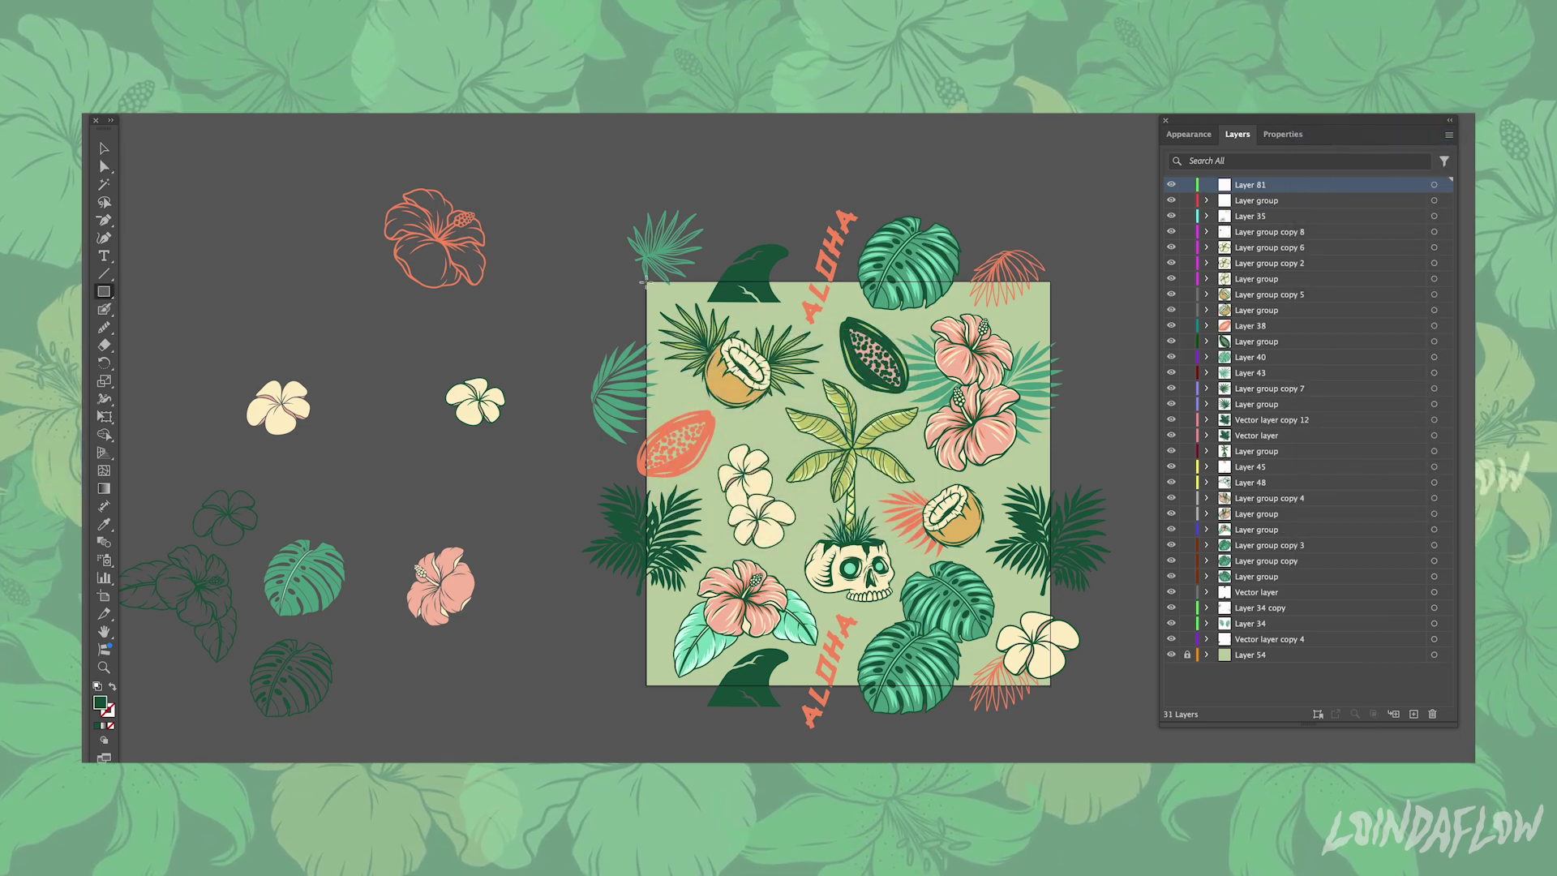
drag(647, 280, 1051, 687)
Size the square to 20 × 20 in at X/Y 10 in, then select all artwork
click(1282, 134)
click(1289, 201)
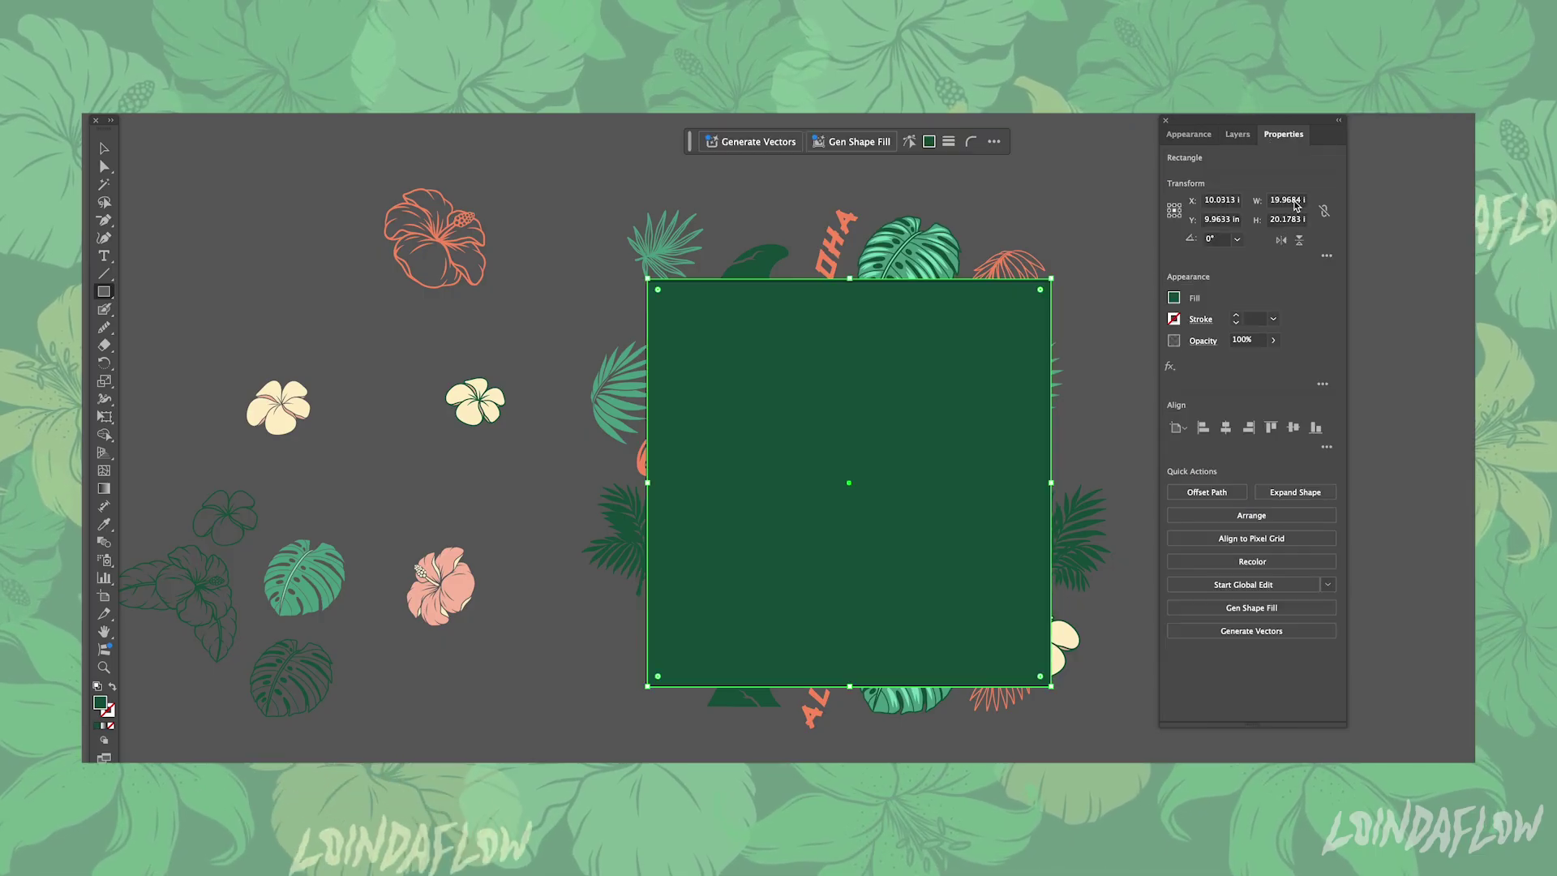
text(20)
key(Tab)
text(20)
key(Tab)
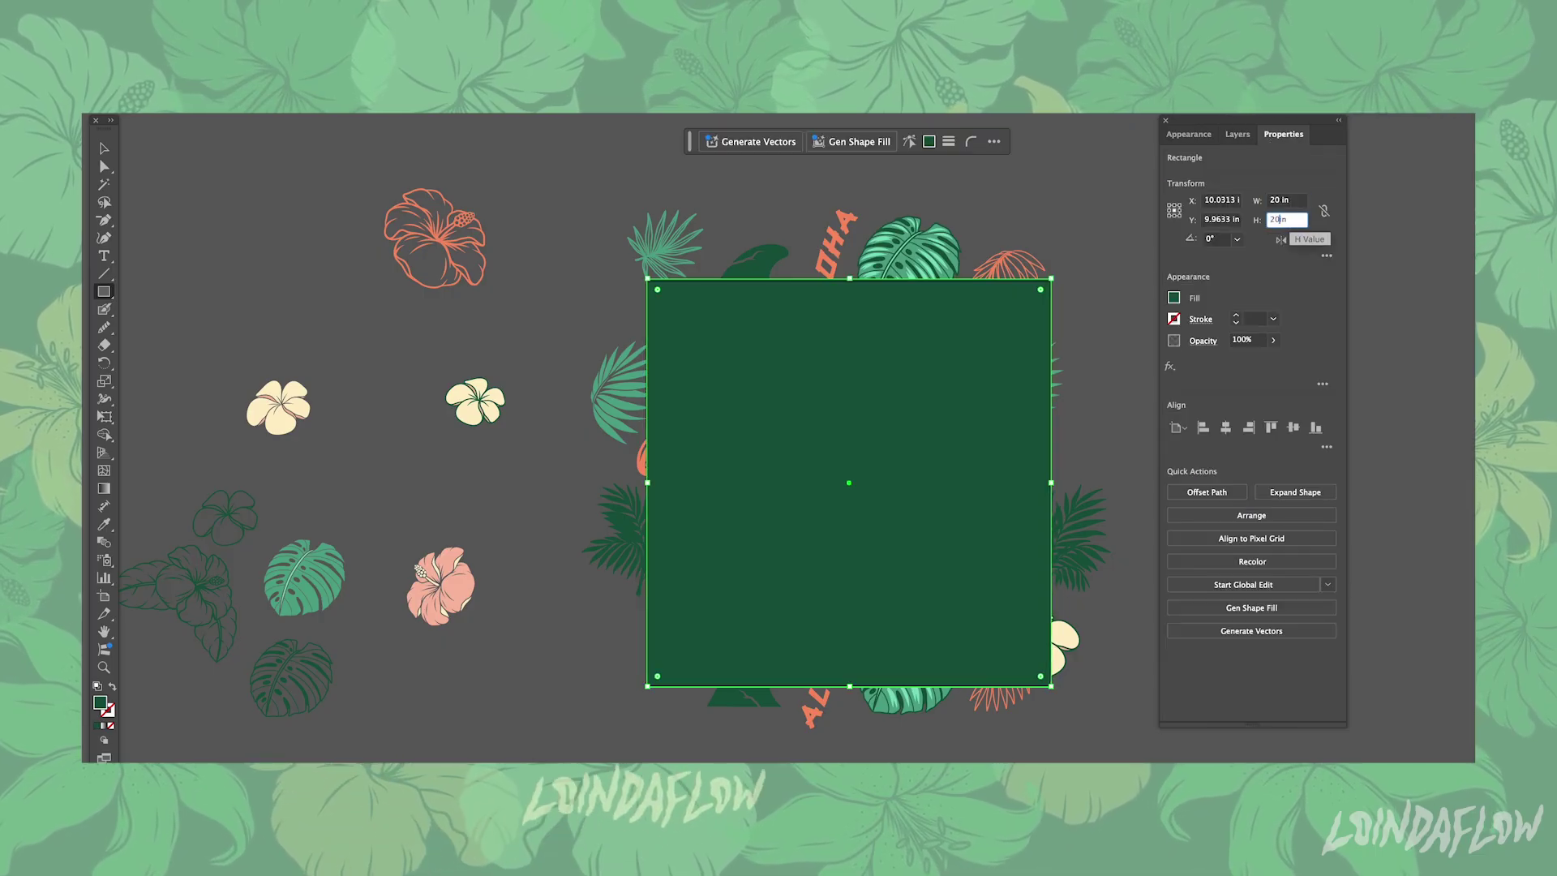
text(10)
key(Tab)
text(10)
key(Return)
click(278, 172)
key(F7)
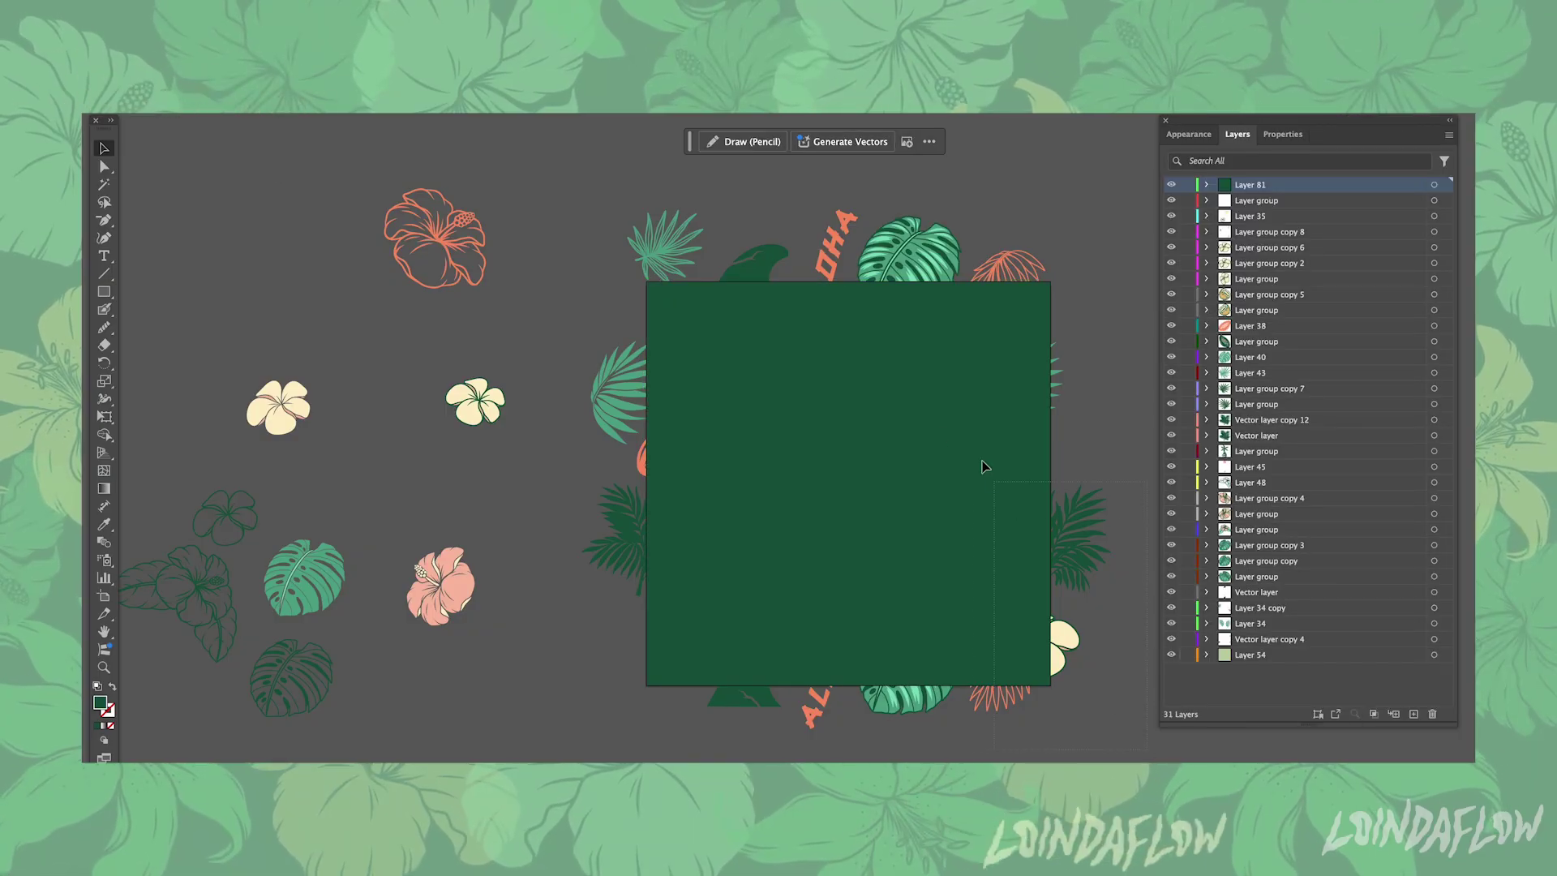
key(ctrl+a)
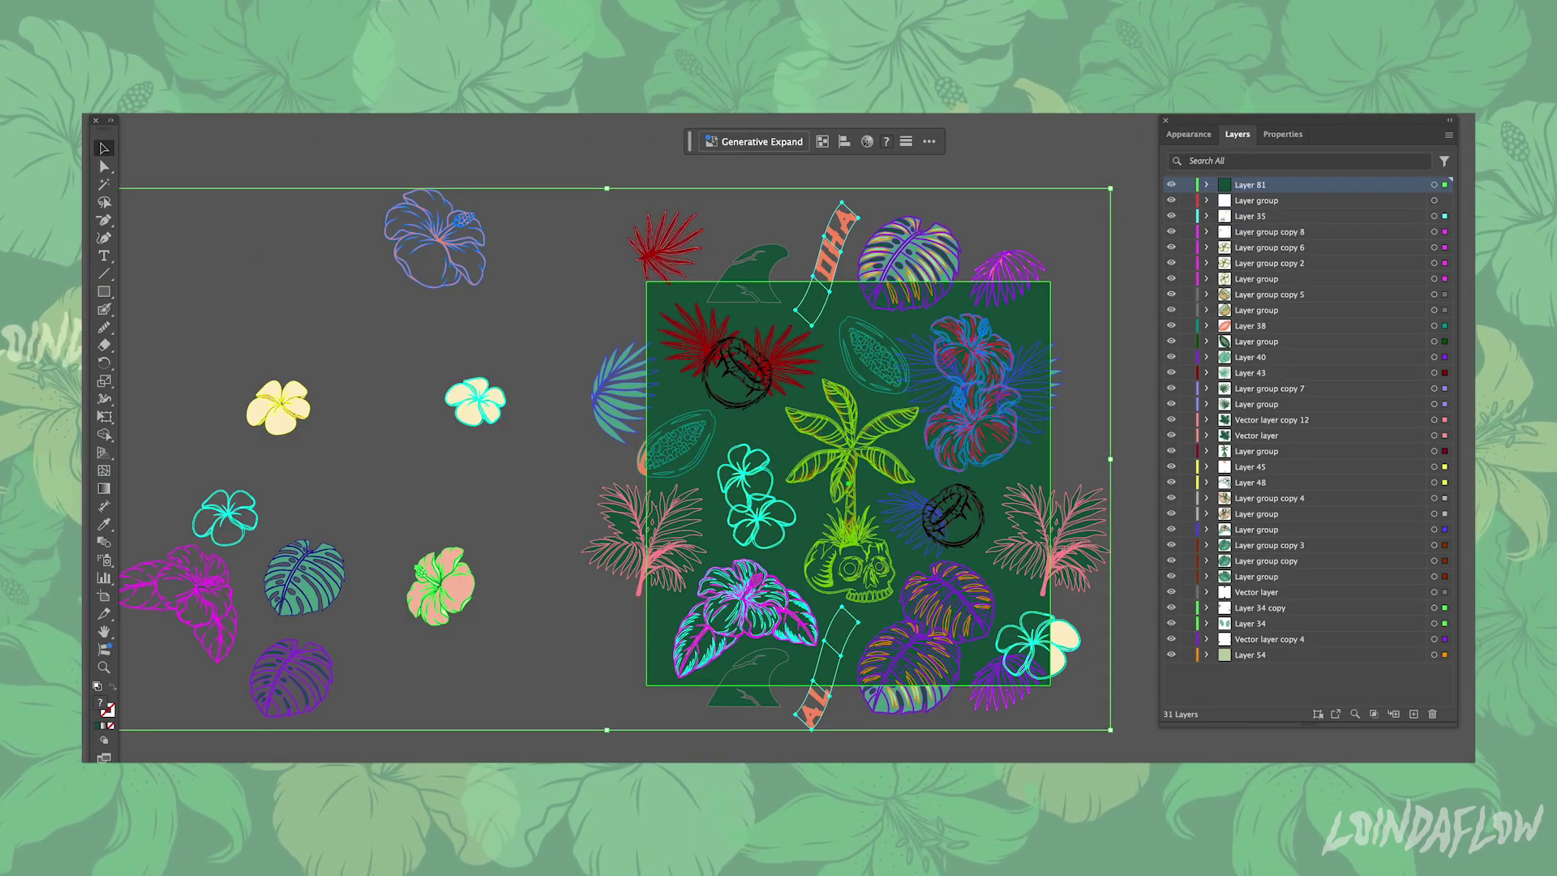
Clip the artwork to the green square and drag a duplicate tile to the left
click(260, 104)
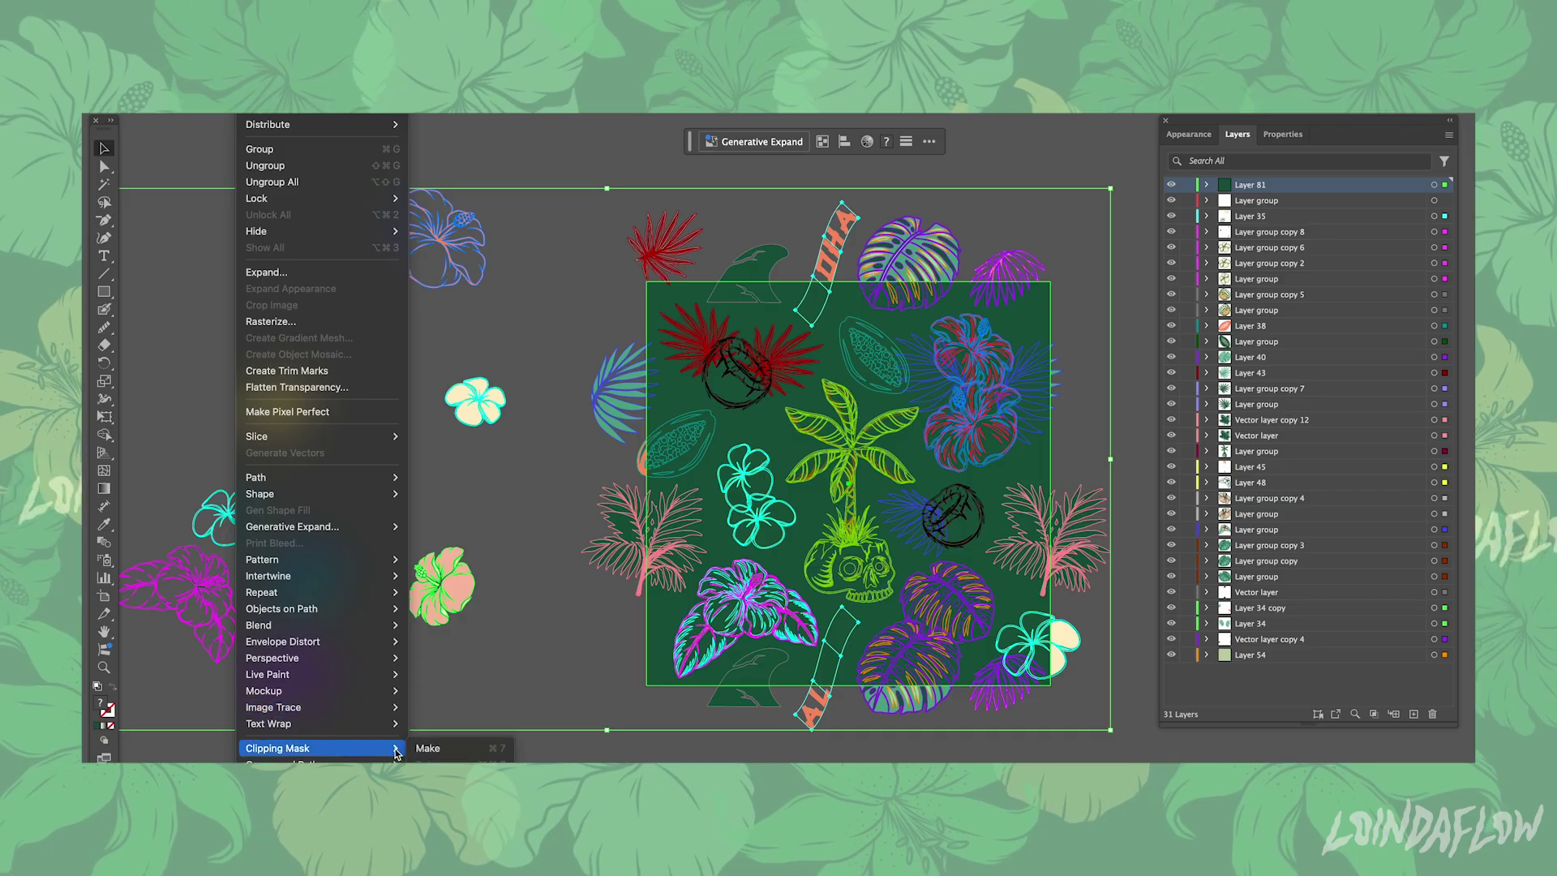
click(424, 750)
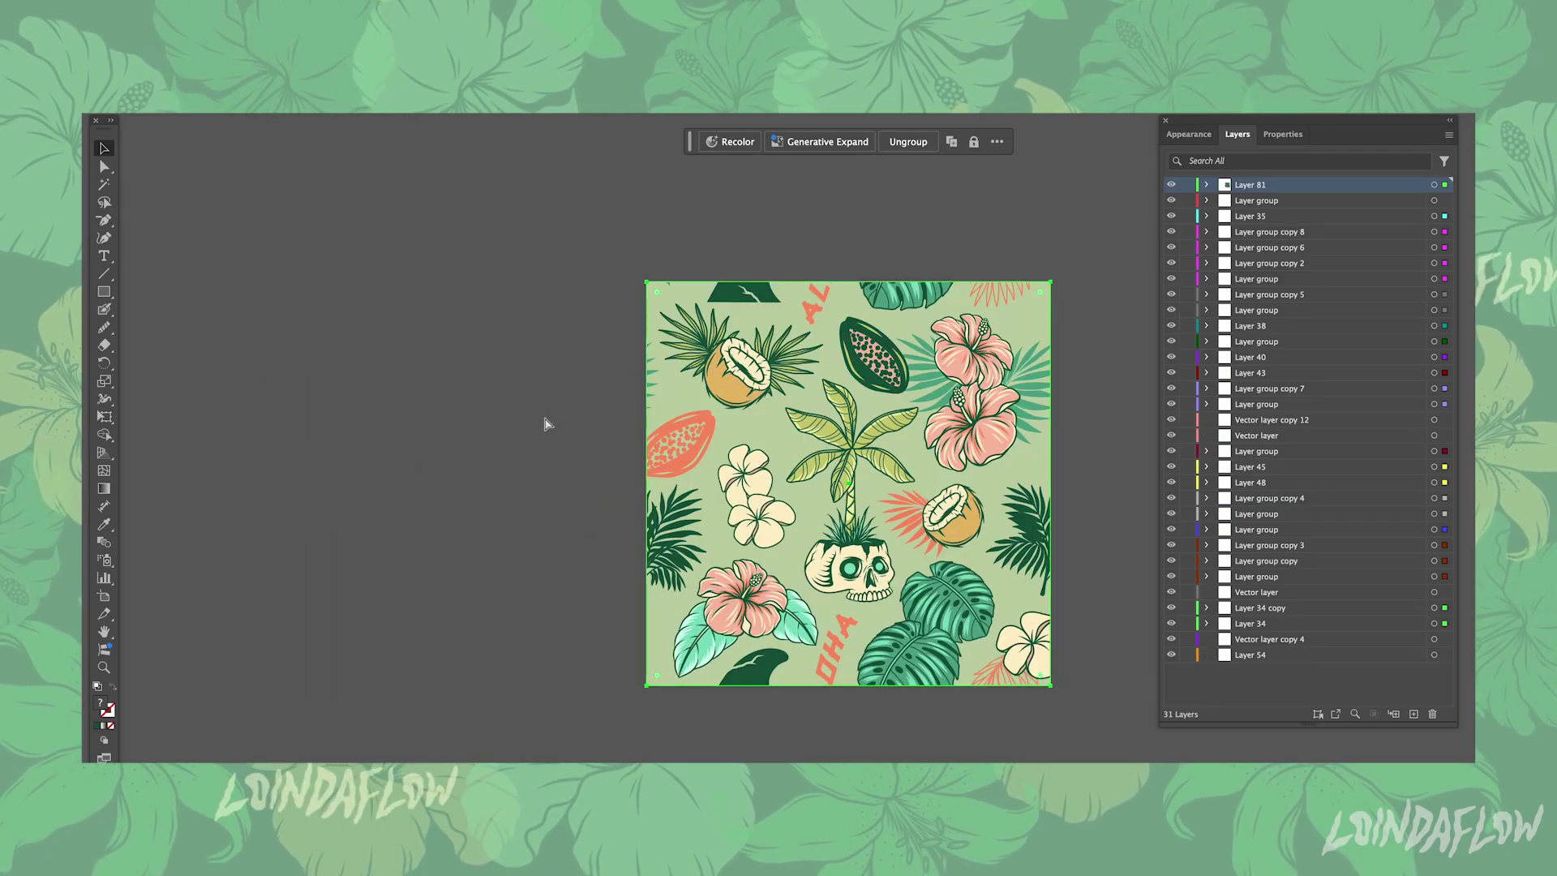
key(ctrl+d)
drag(1027, 502, 408, 474)
Shrink the duplicate tile proportionally to 7 in wide and place it beside the artboard
click(1283, 134)
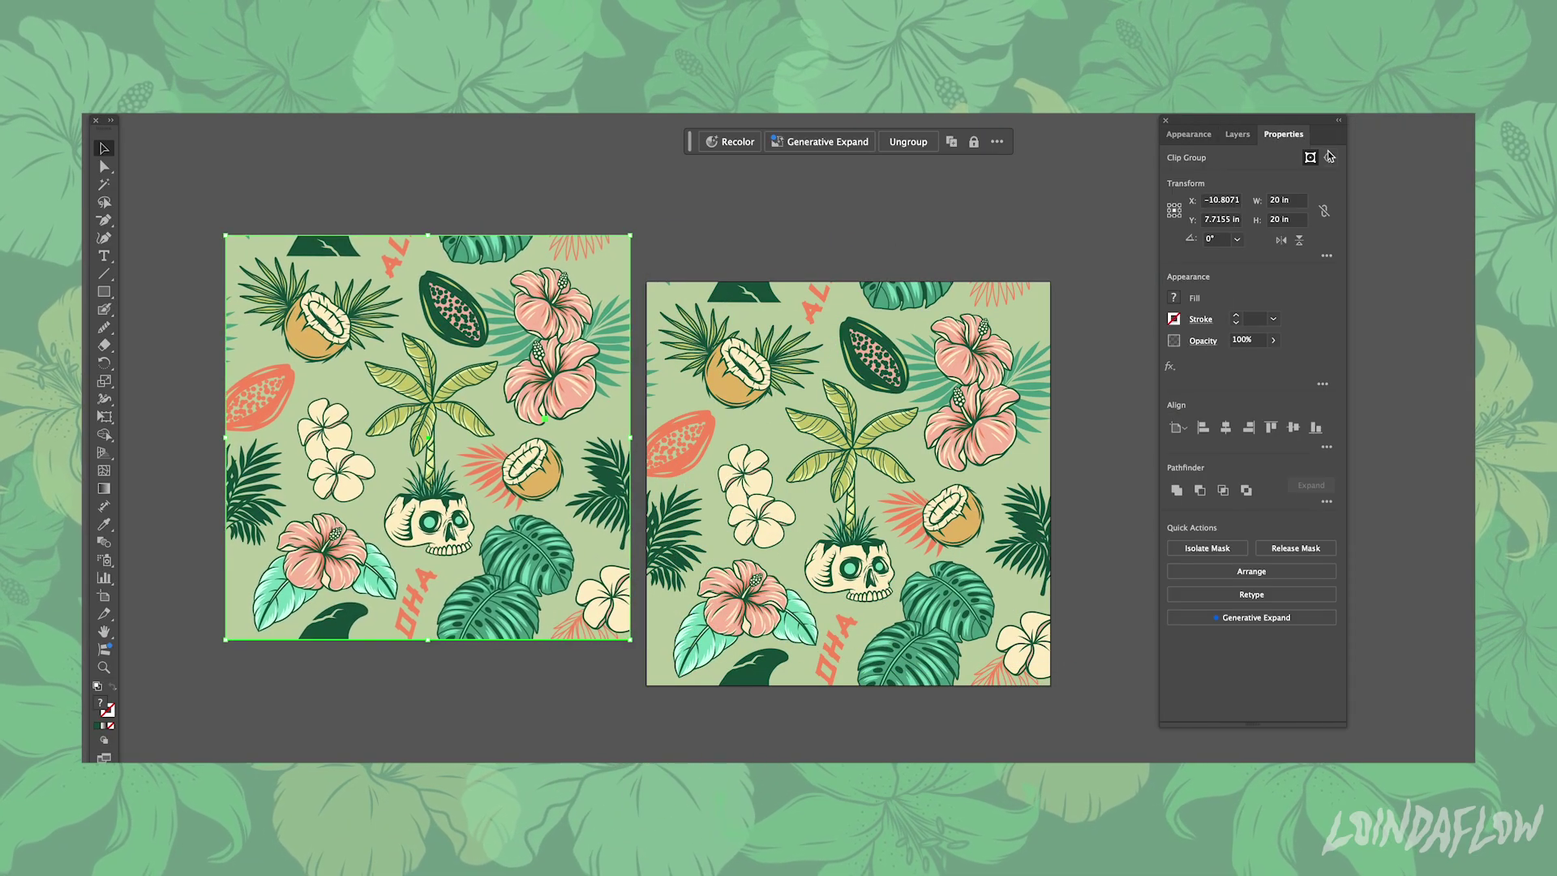
click(1322, 211)
click(1289, 201)
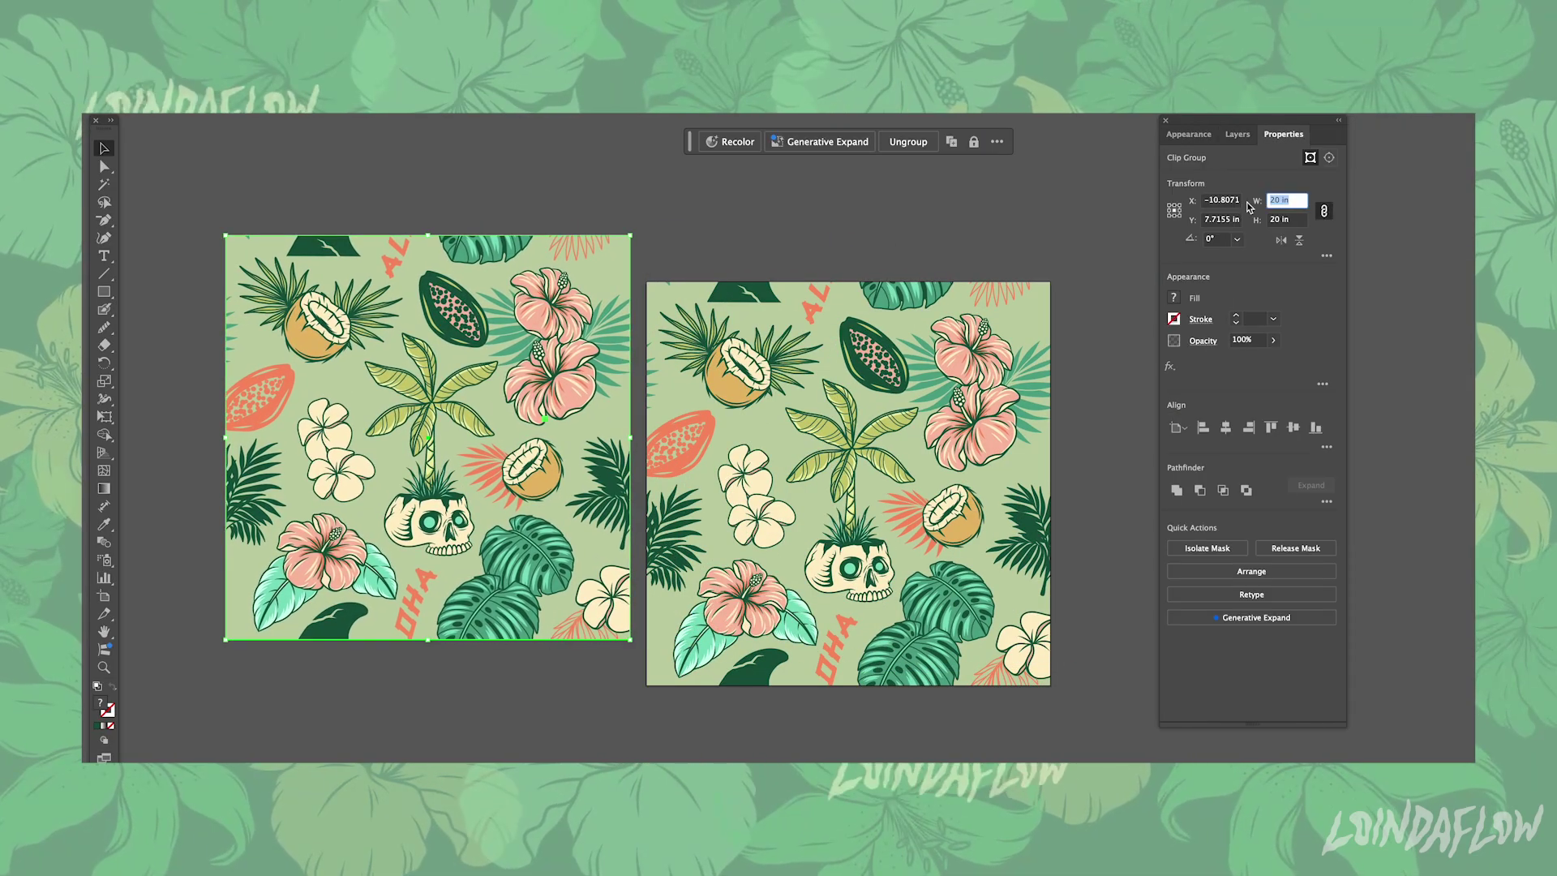
text(7)
key(Return)
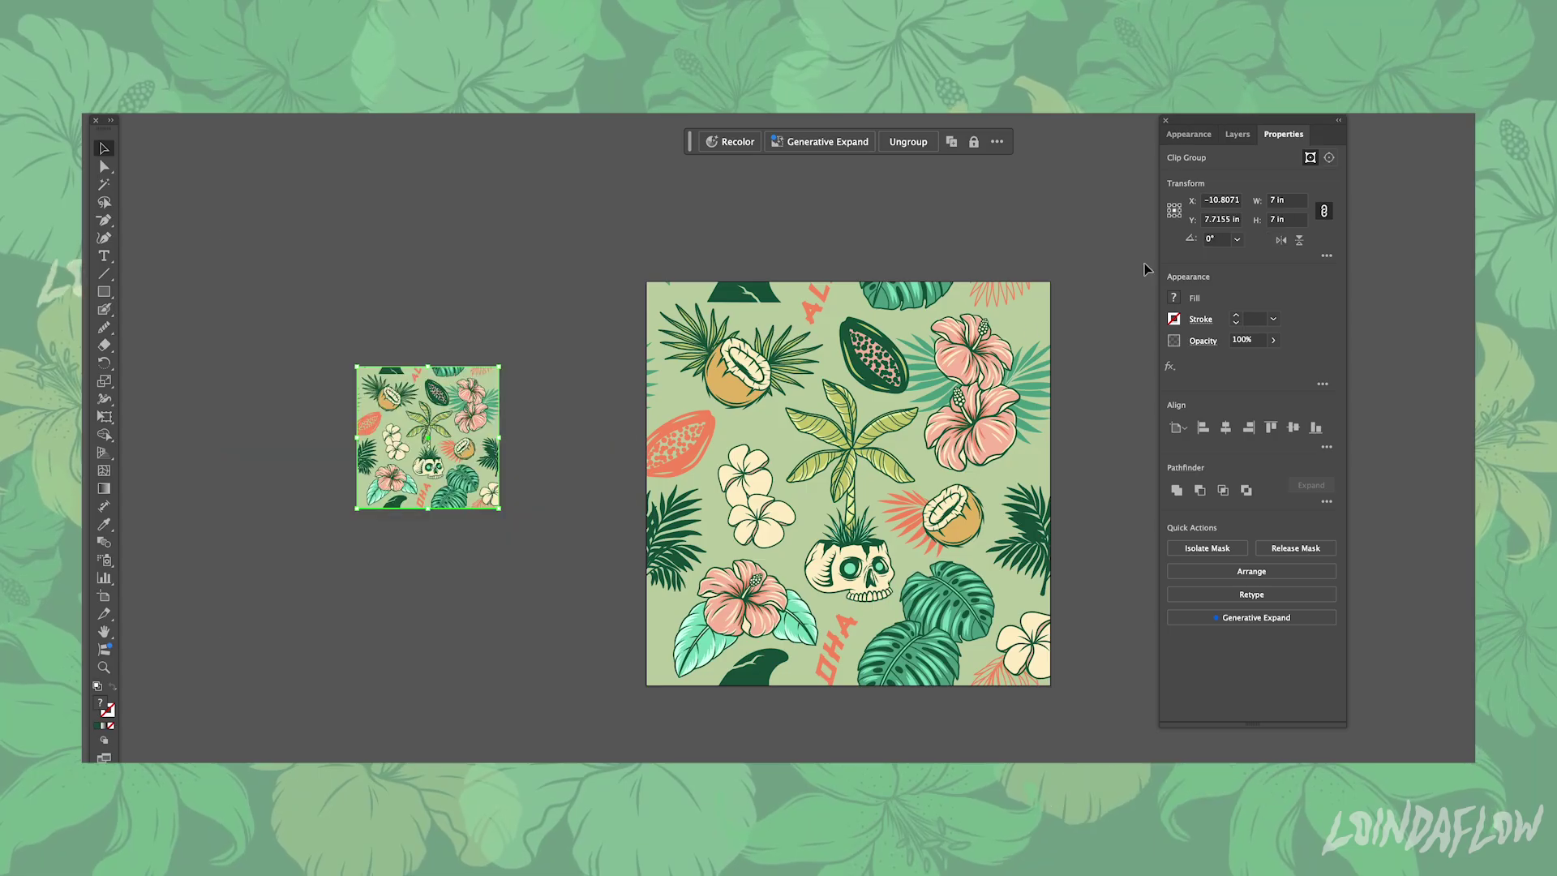
drag(495, 418, 624, 319)
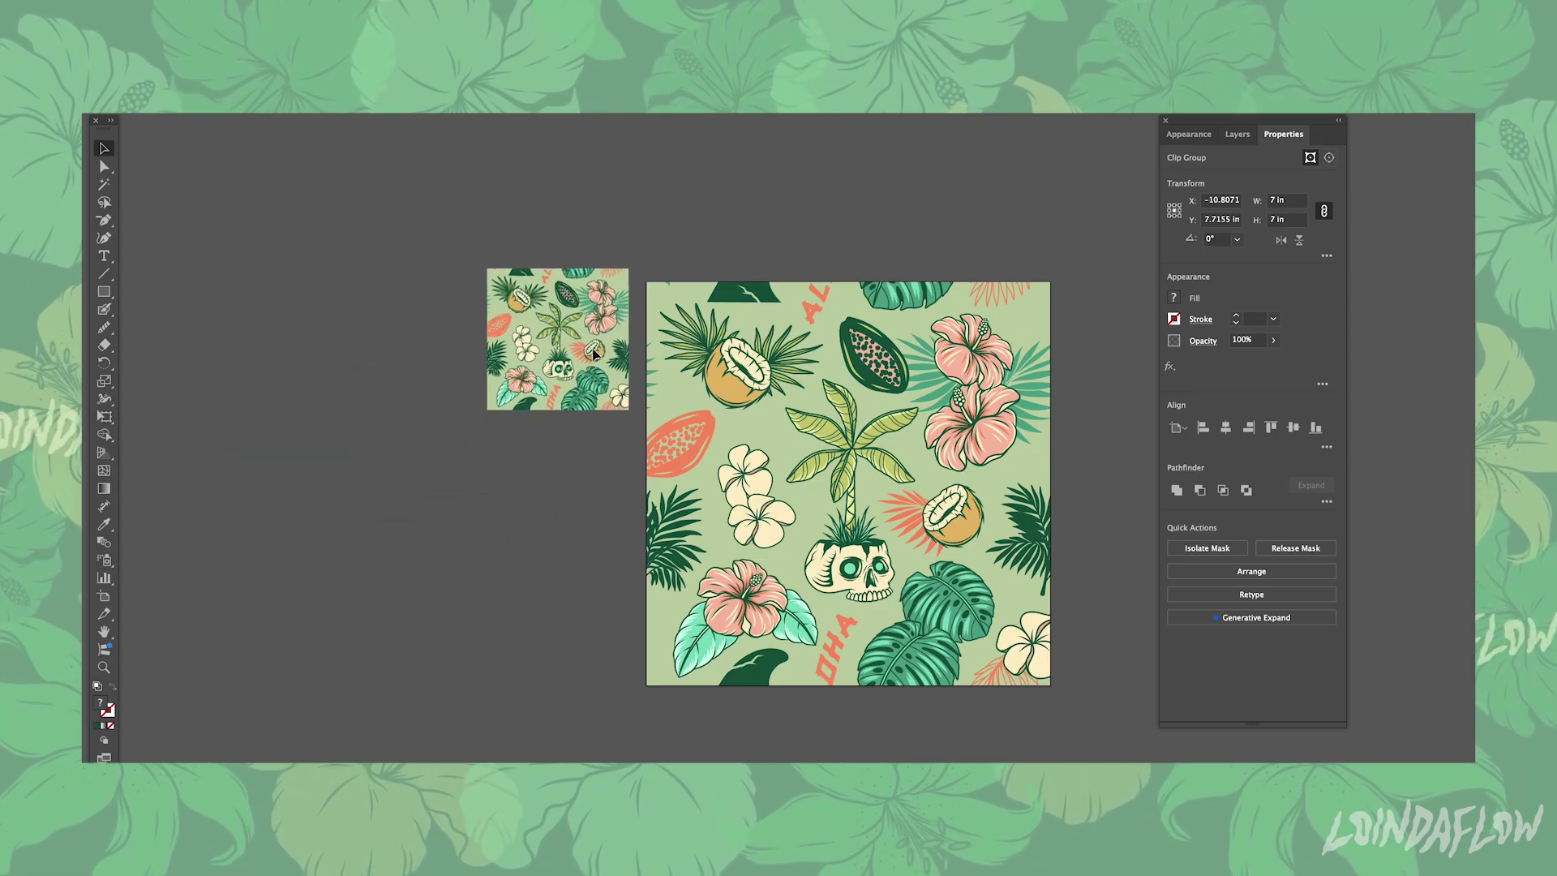
Start making a pattern from the small tile via Object > Pattern > Make
click(255, 107)
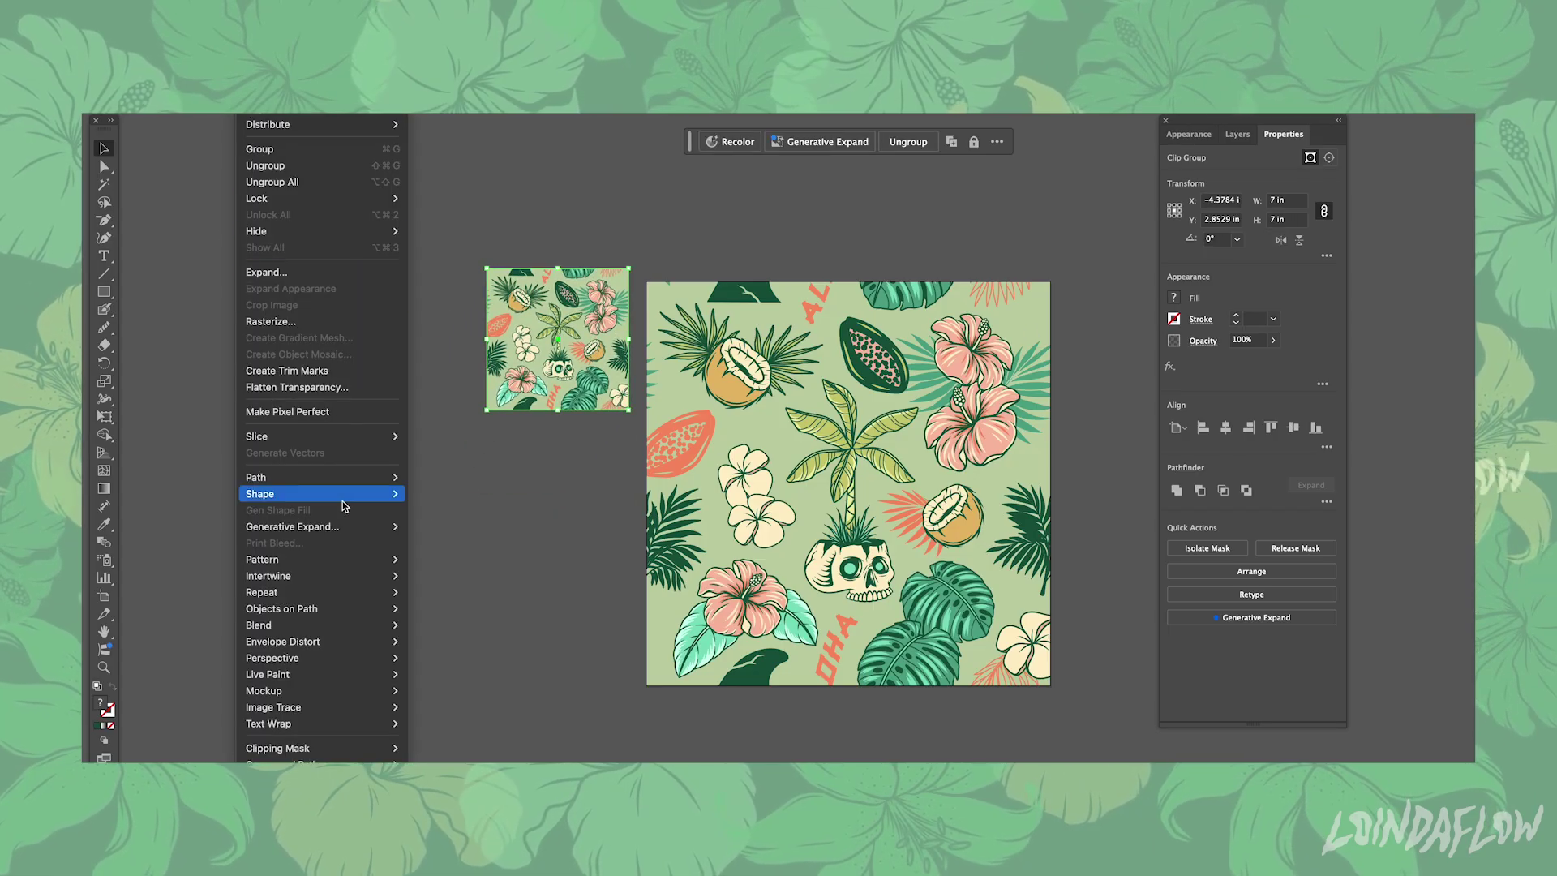
mouse_move(369, 556)
click(417, 560)
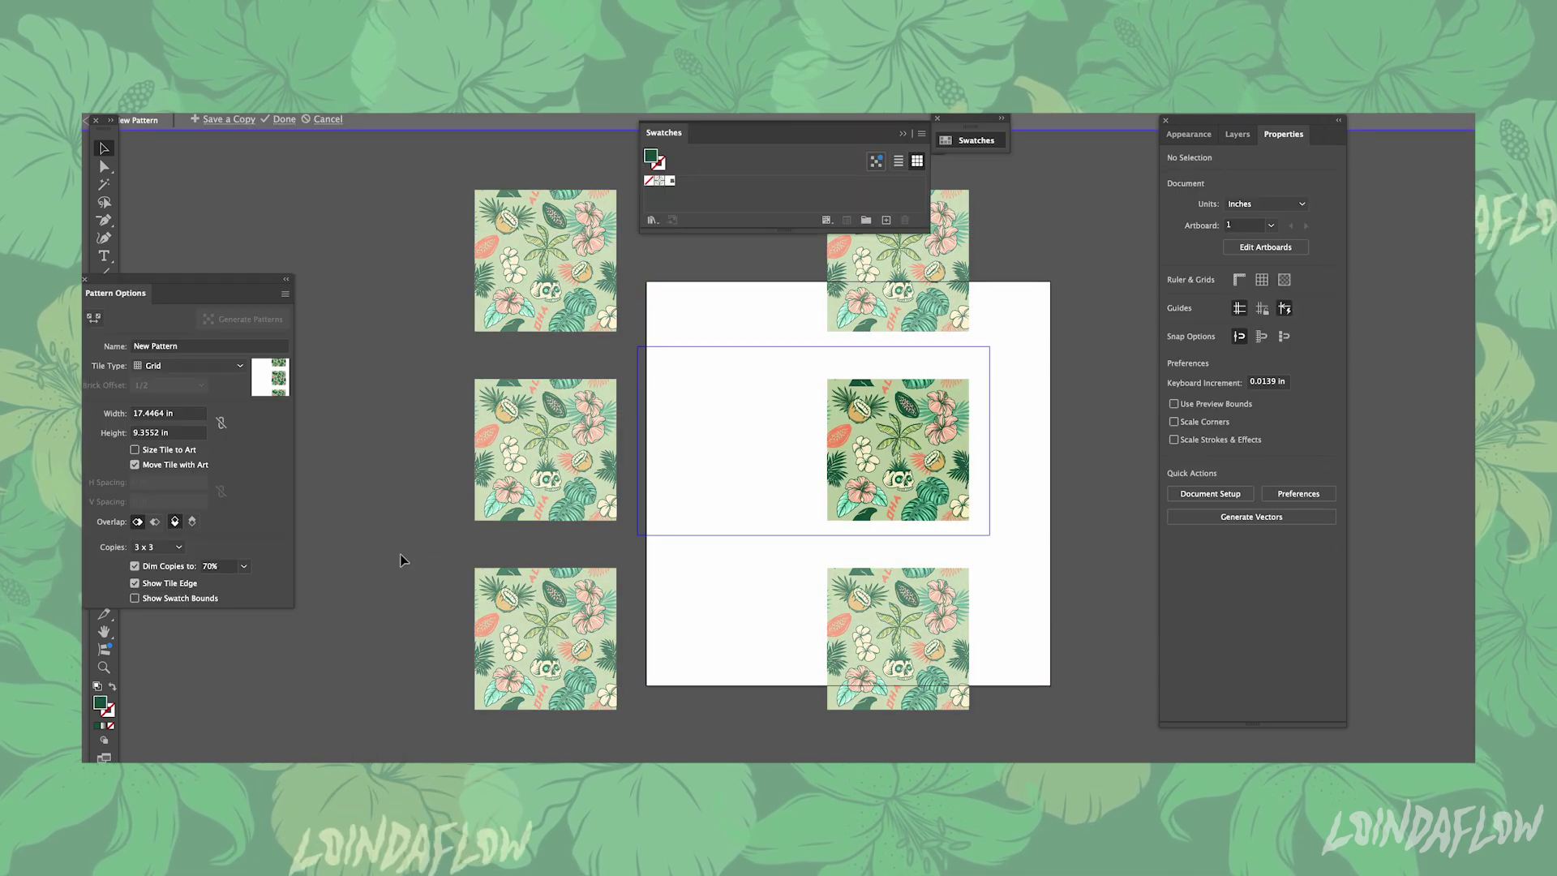
Check Size Tile to Art and save the tile as the New Pattern swatch
drag(147, 294, 232, 286)
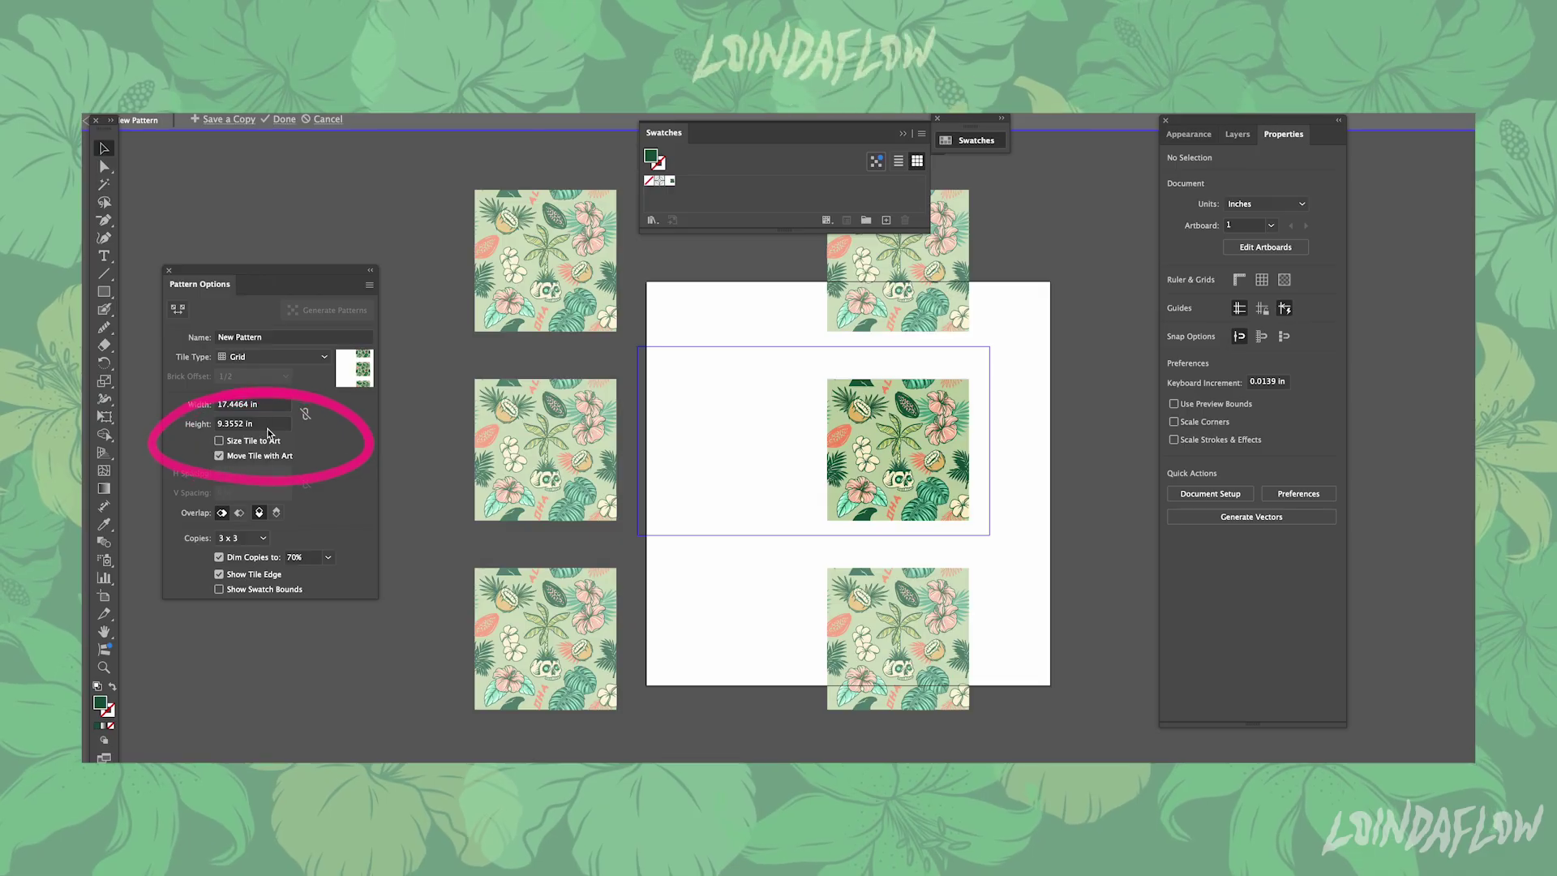
click(219, 441)
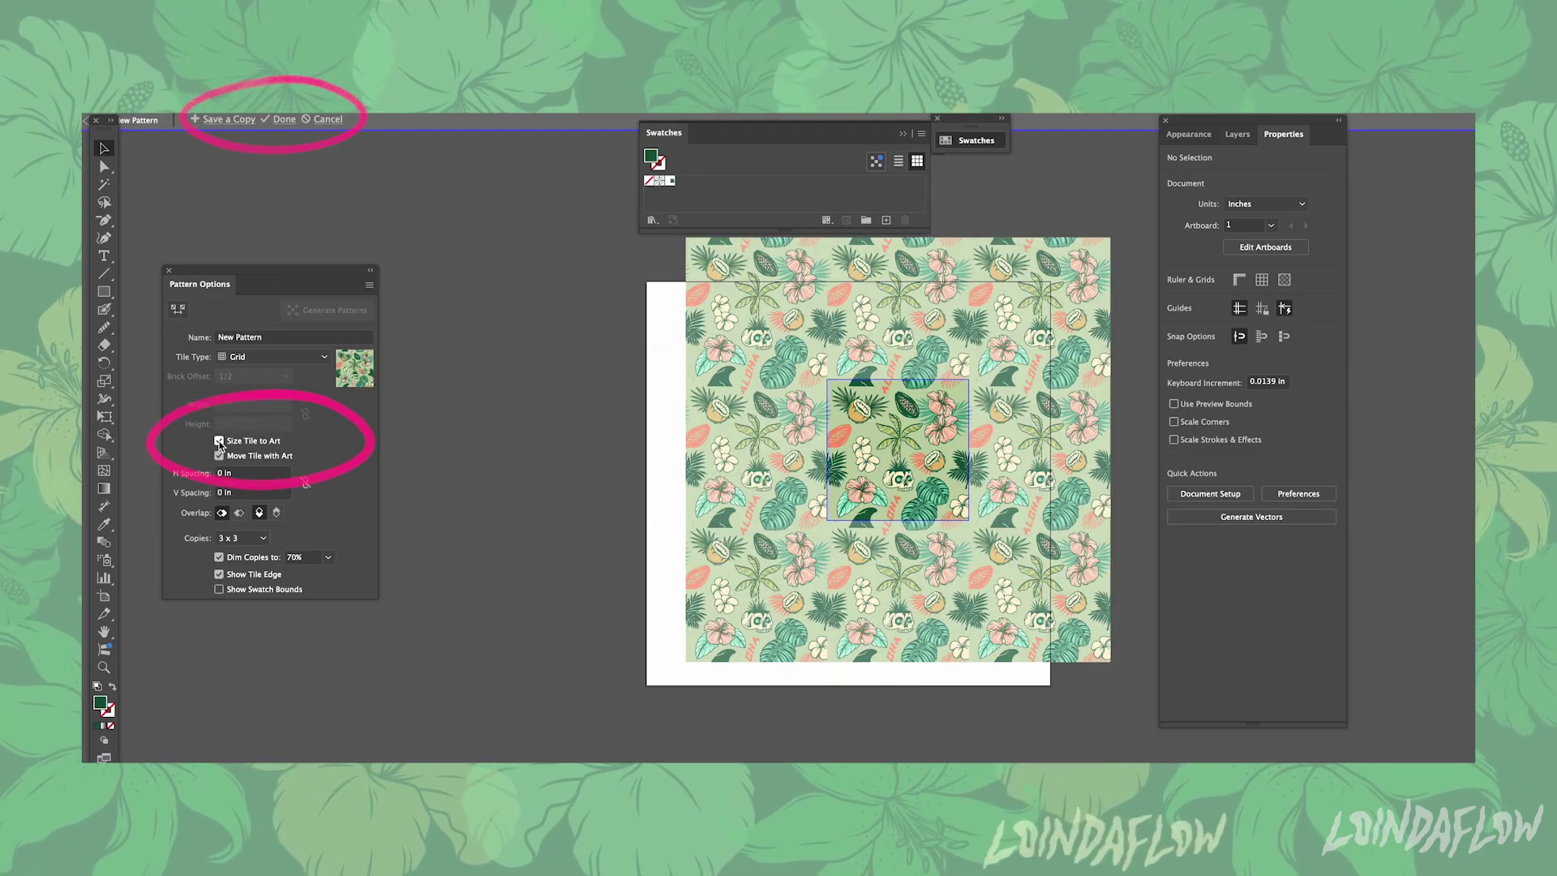
click(284, 120)
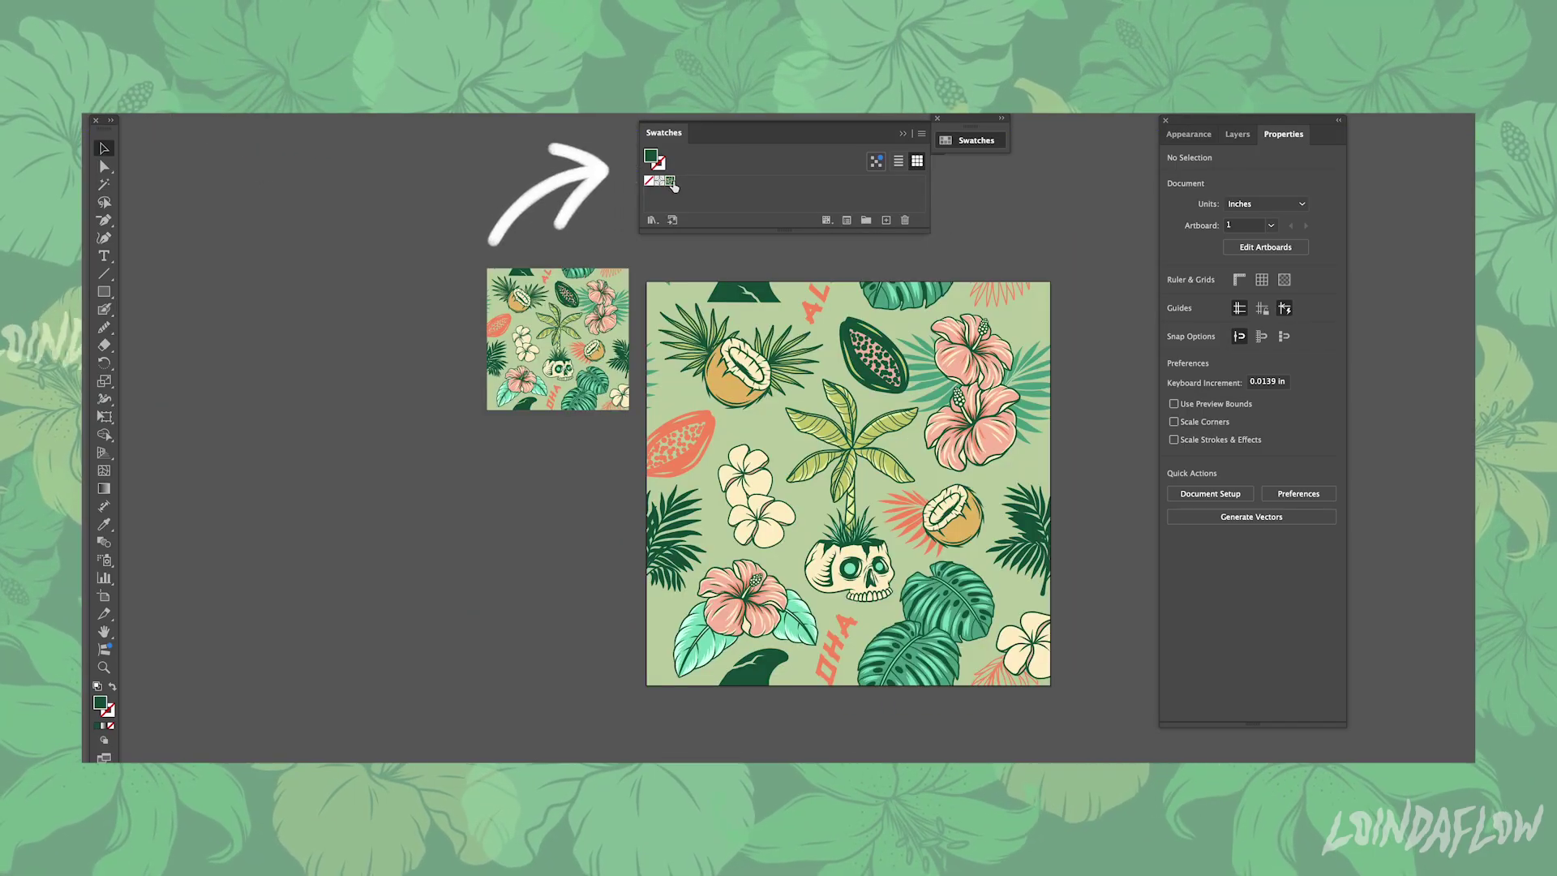
Draw a rectangle filled with the new pattern and enlarge it across the canvas
click(104, 291)
drag(379, 167, 590, 330)
drag(629, 410, 1083, 716)
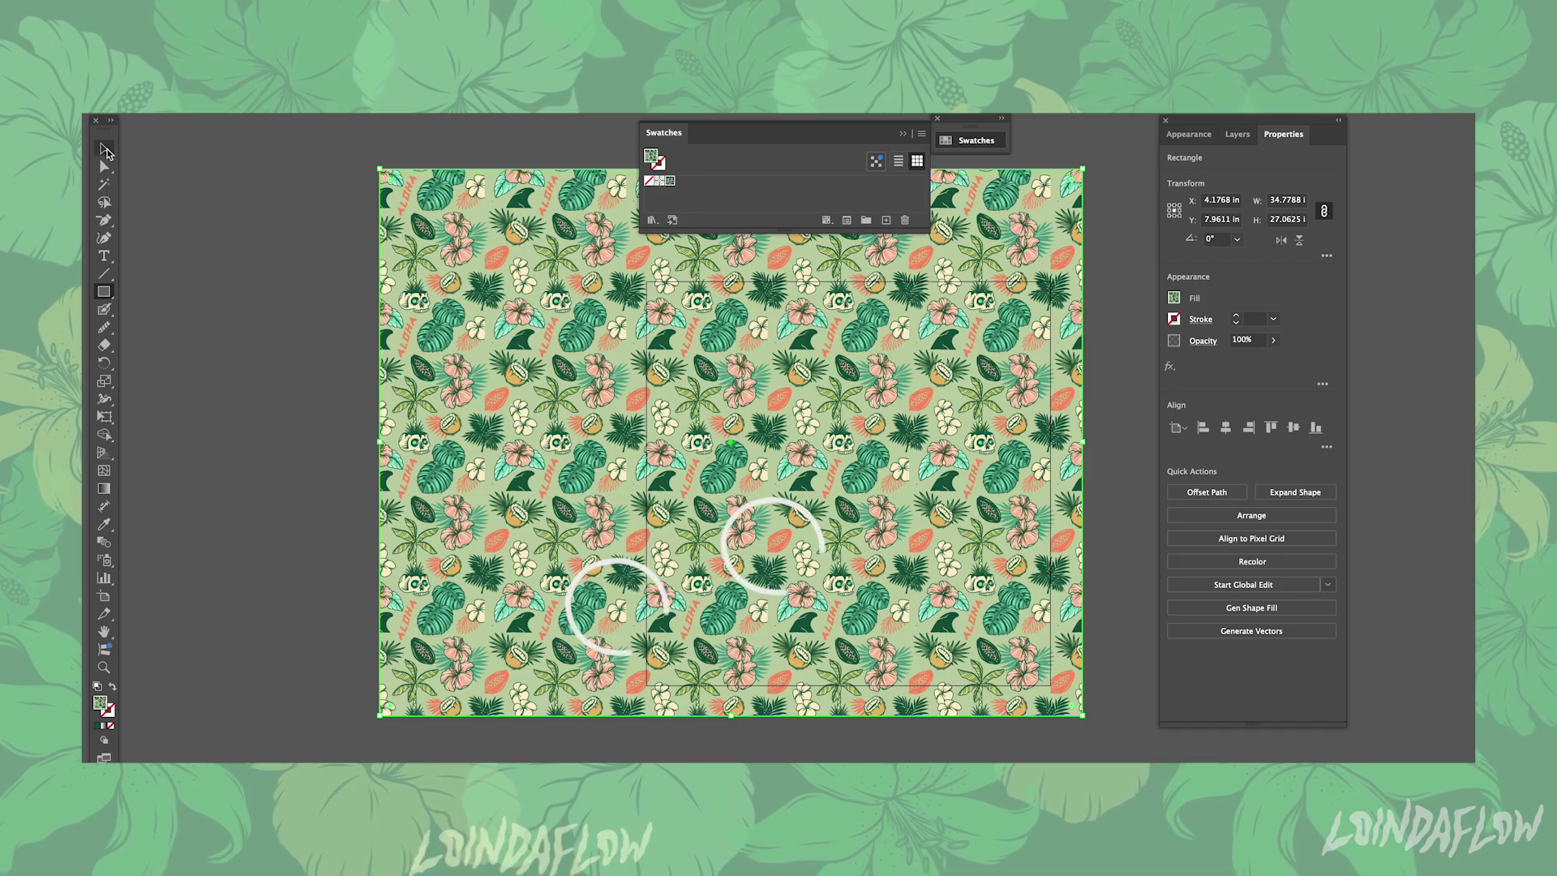
key(v)
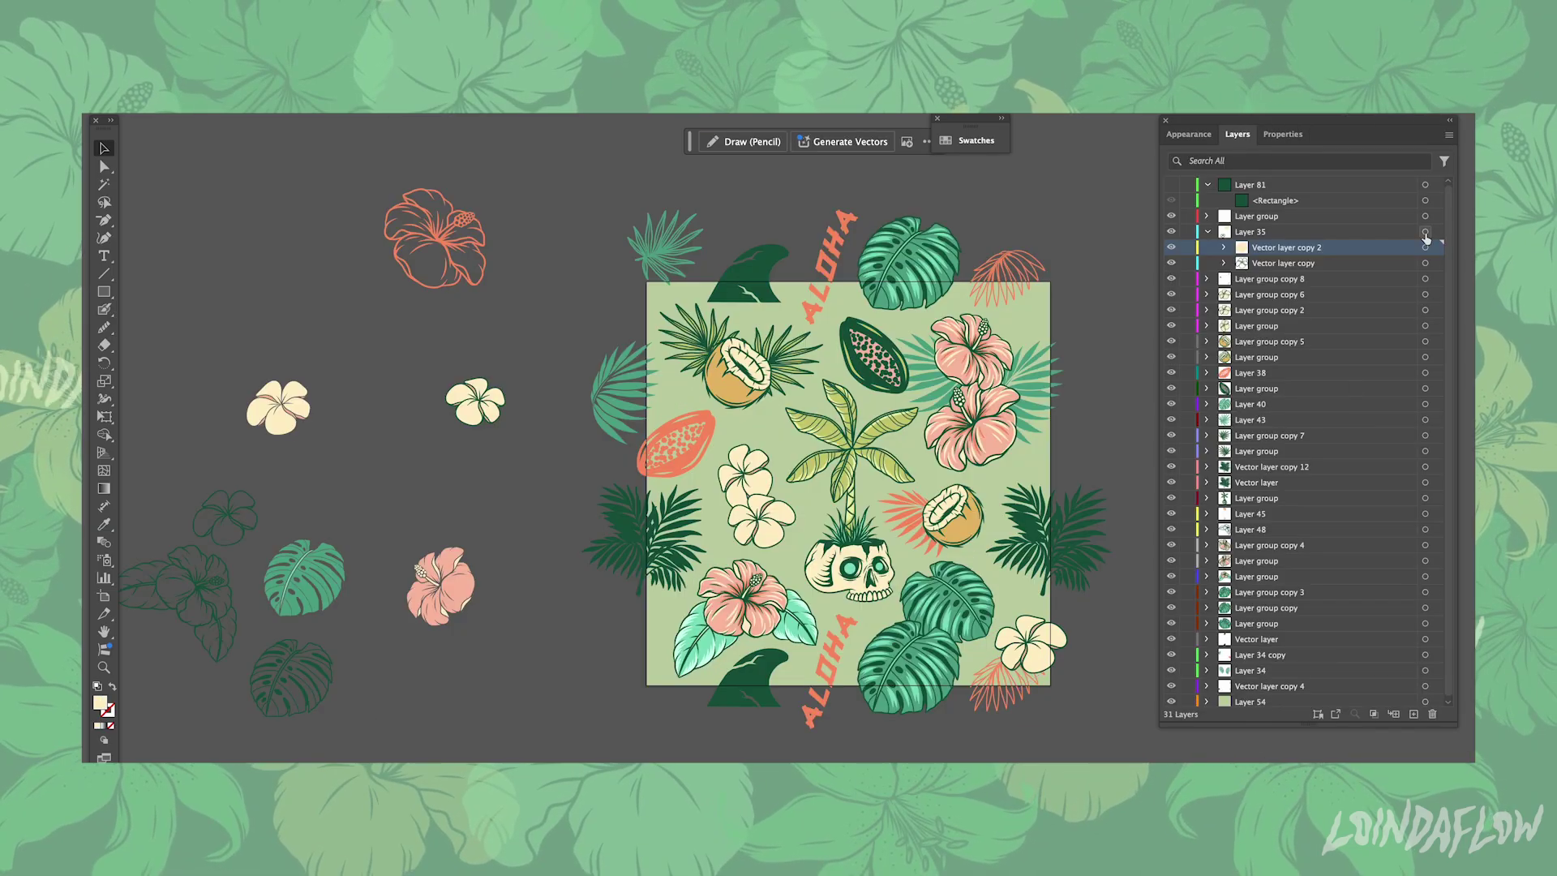
click(1448, 135)
key(Escape)
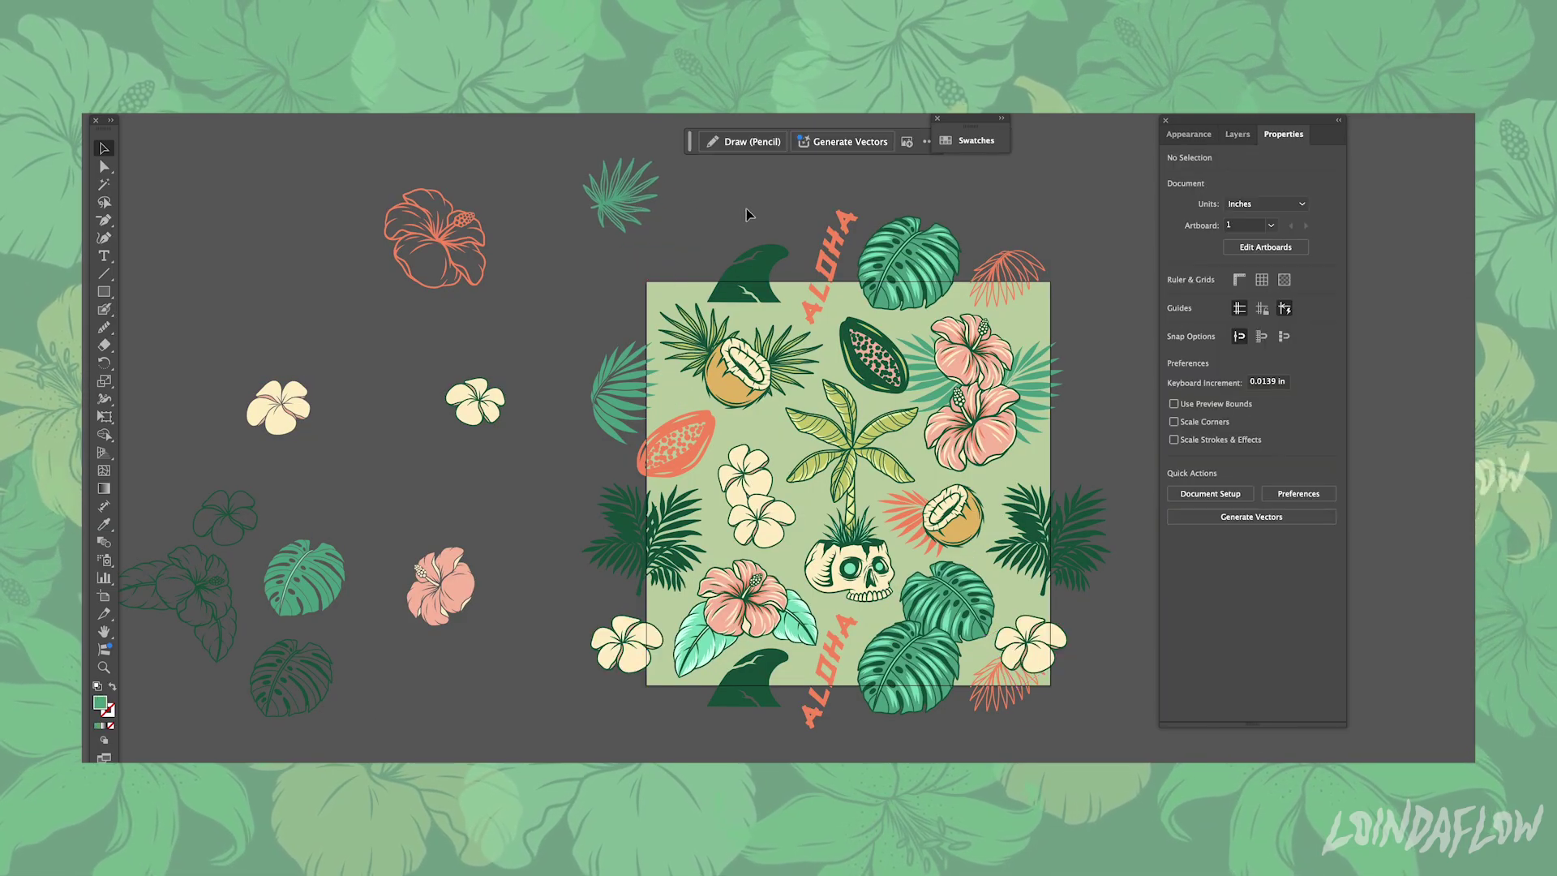
Copy the left papaya with X offset +20 in to repeat it on the right edge
click(677, 442)
click(1237, 134)
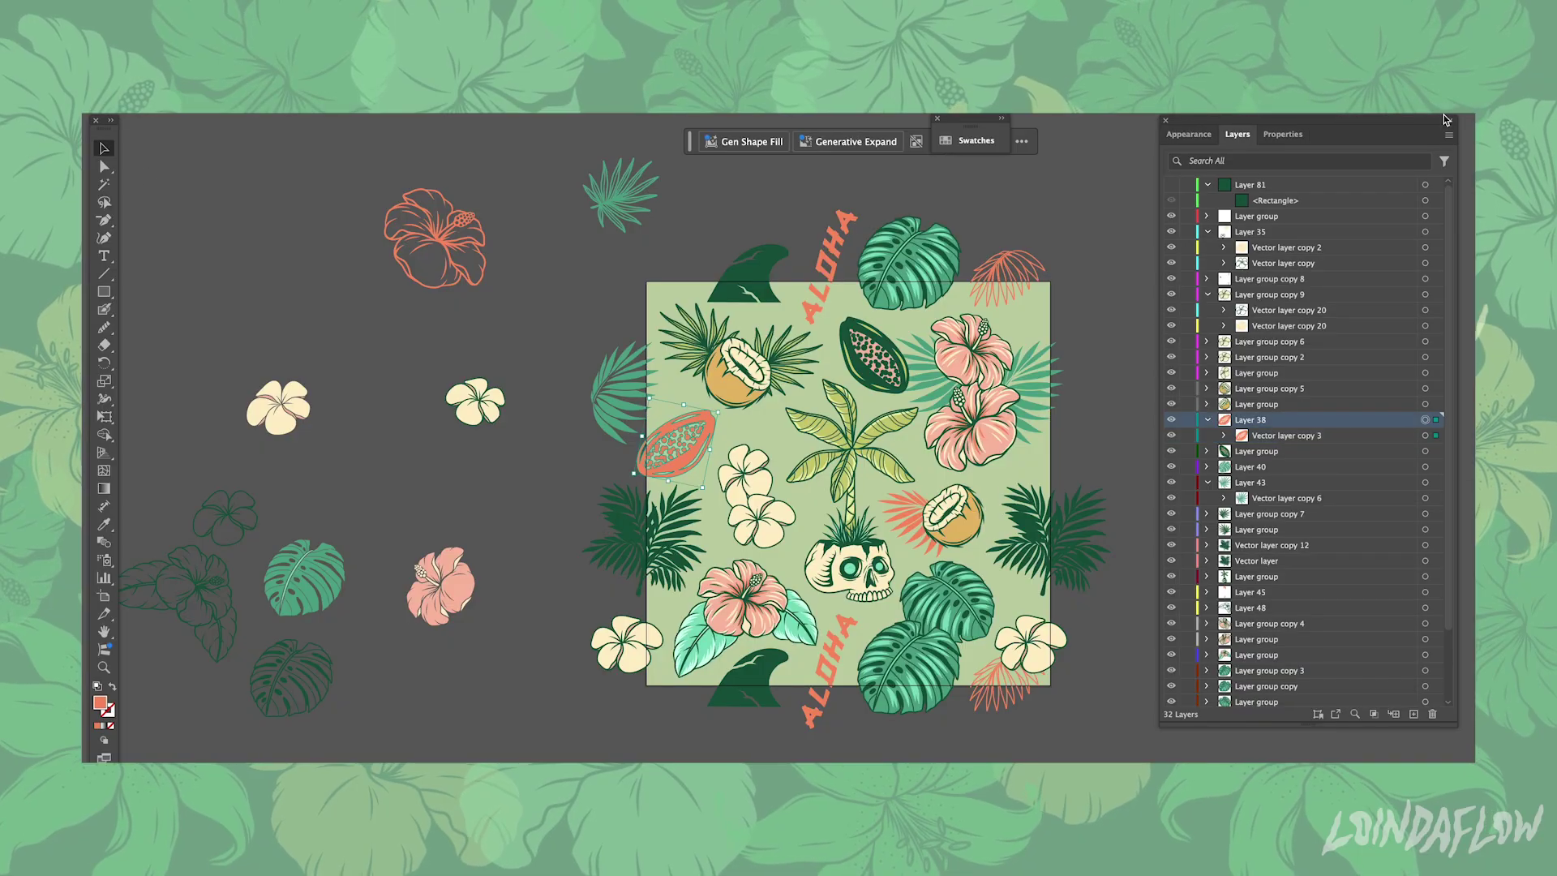
click(1284, 134)
click(1220, 199)
text(+20)
click(1238, 134)
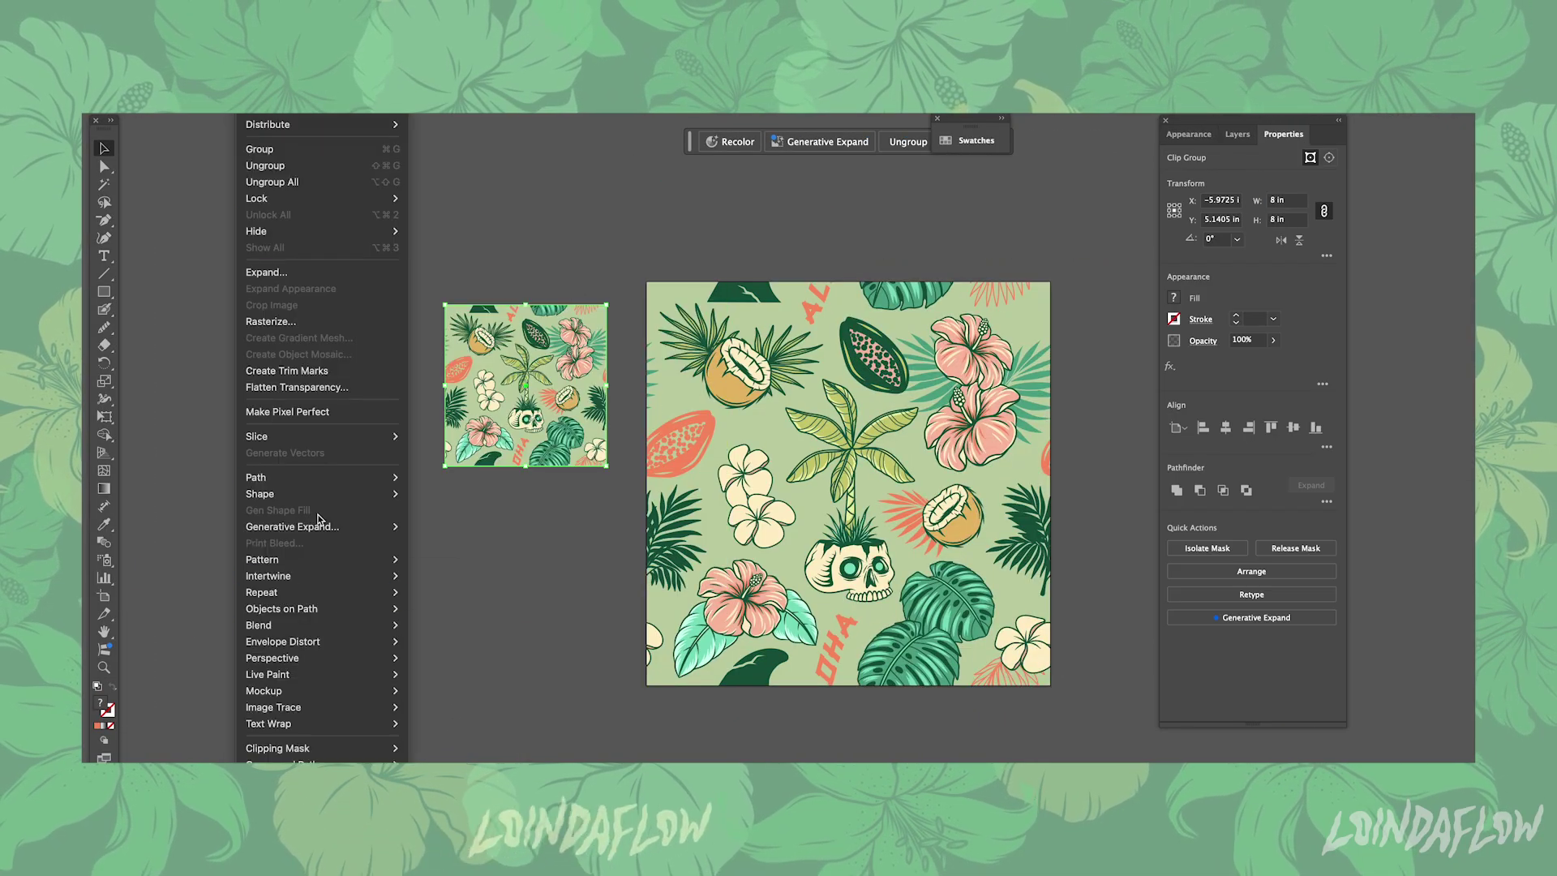
Remake the pattern from the updated tile and draw a large rectangle filled with it
click(438, 521)
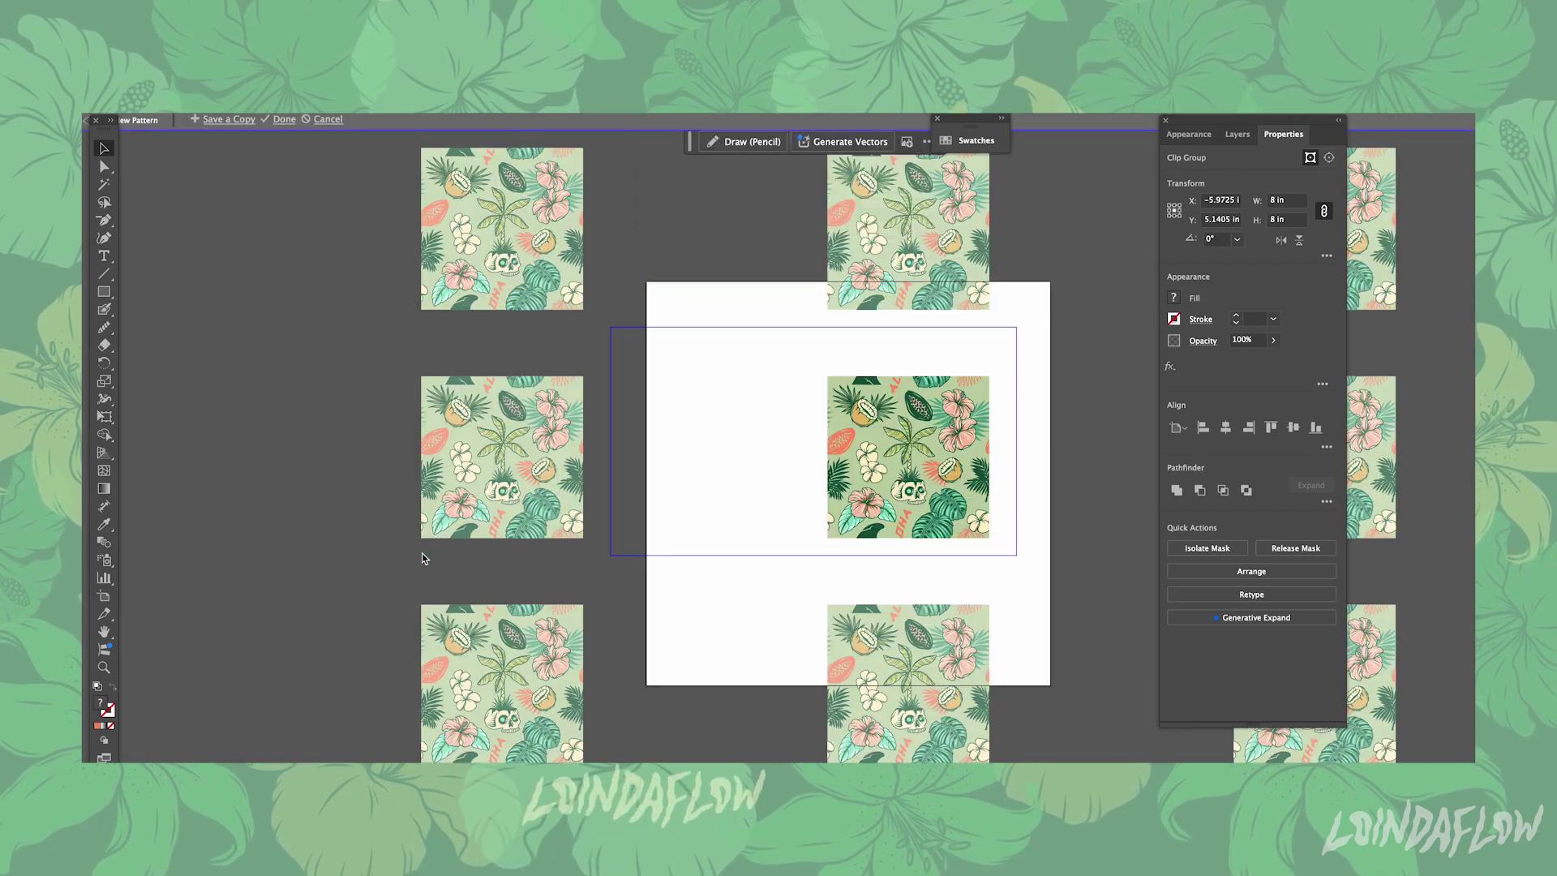
click(283, 123)
key(m)
mouse_move(331, 162)
mouse_down()
mouse_move(686, 355)
mouse_move(892, 551)
mouse_move(957, 652)
mouse_move(1105, 743)
mouse_up()
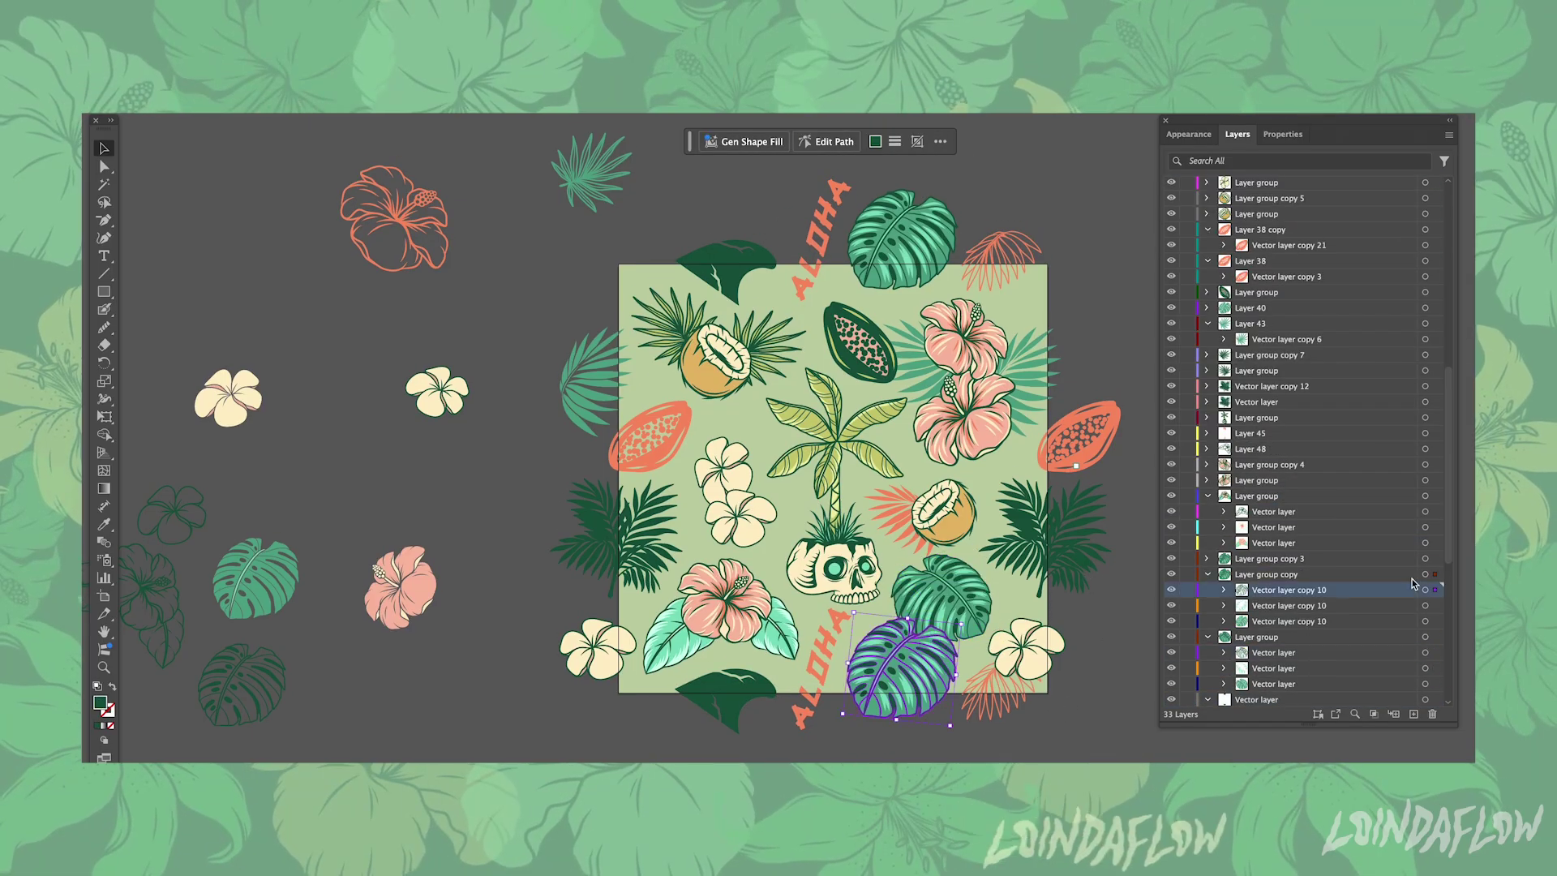
Select and inspect the bottom monstera leaf and the palm leaves behind the hibiscus
click(919, 683)
click(1449, 135)
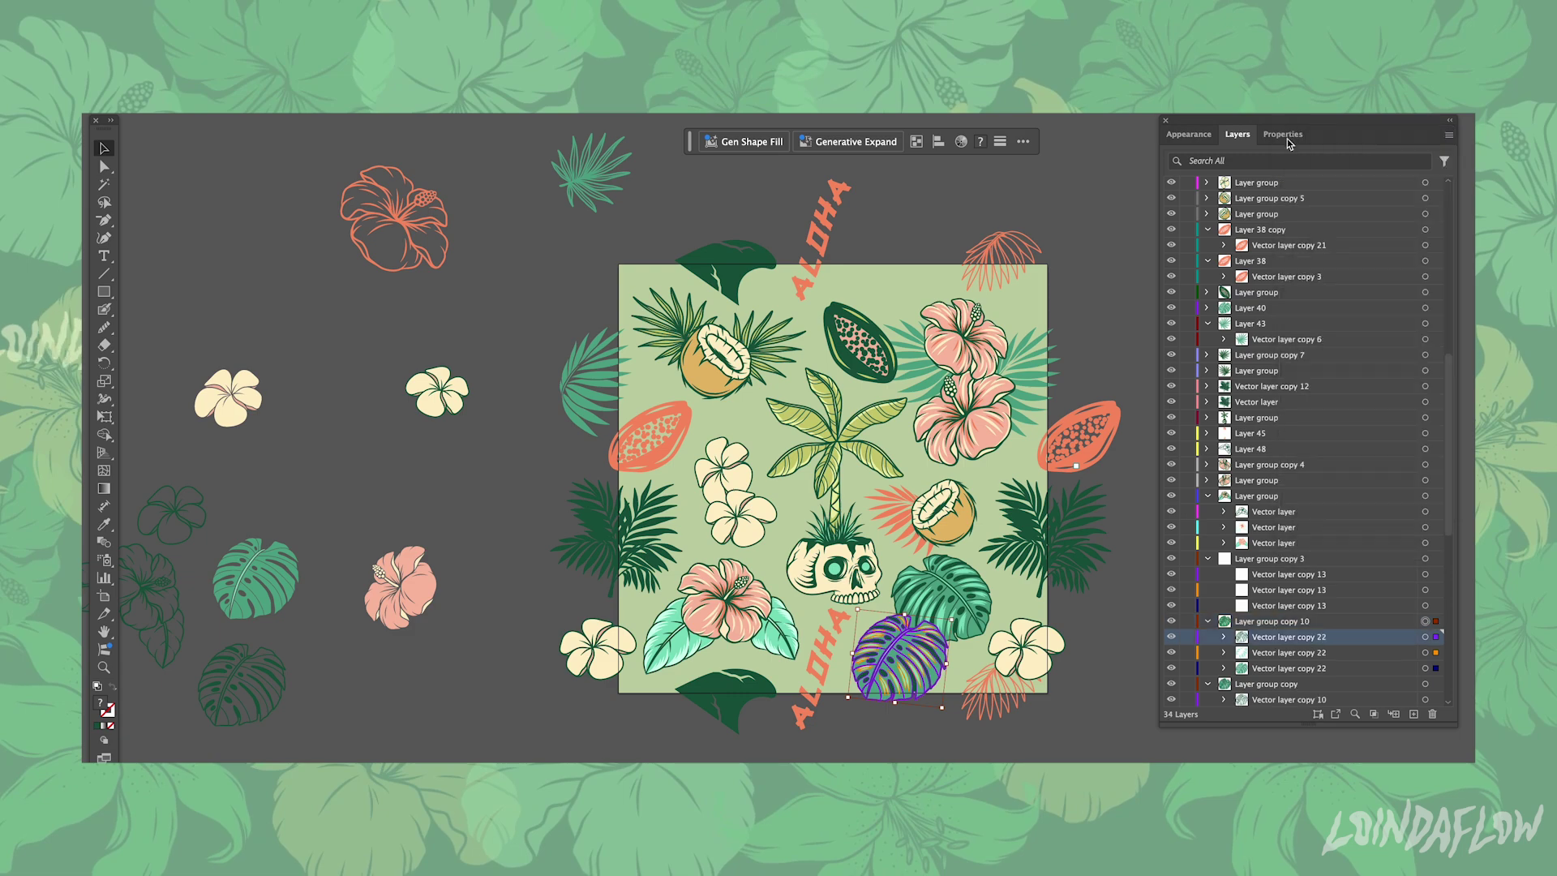
click(1283, 134)
click(933, 382)
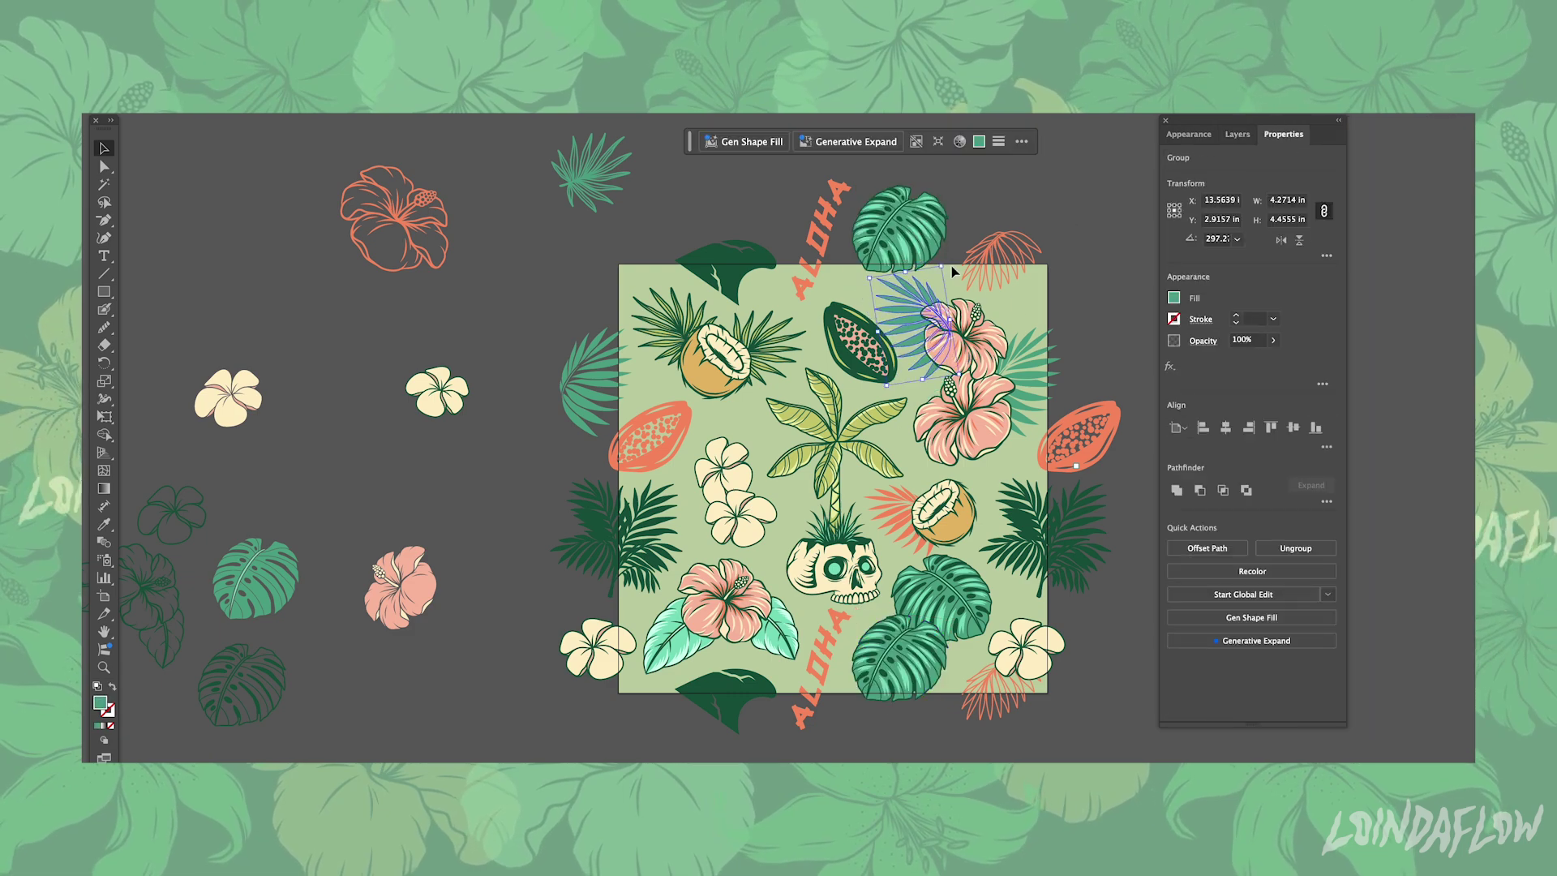
key(v)
click(1091, 294)
Adjust the background square's fill colour to an olive green
click(1029, 454)
click(1173, 297)
drag(1055, 409, 1088, 423)
click(1101, 393)
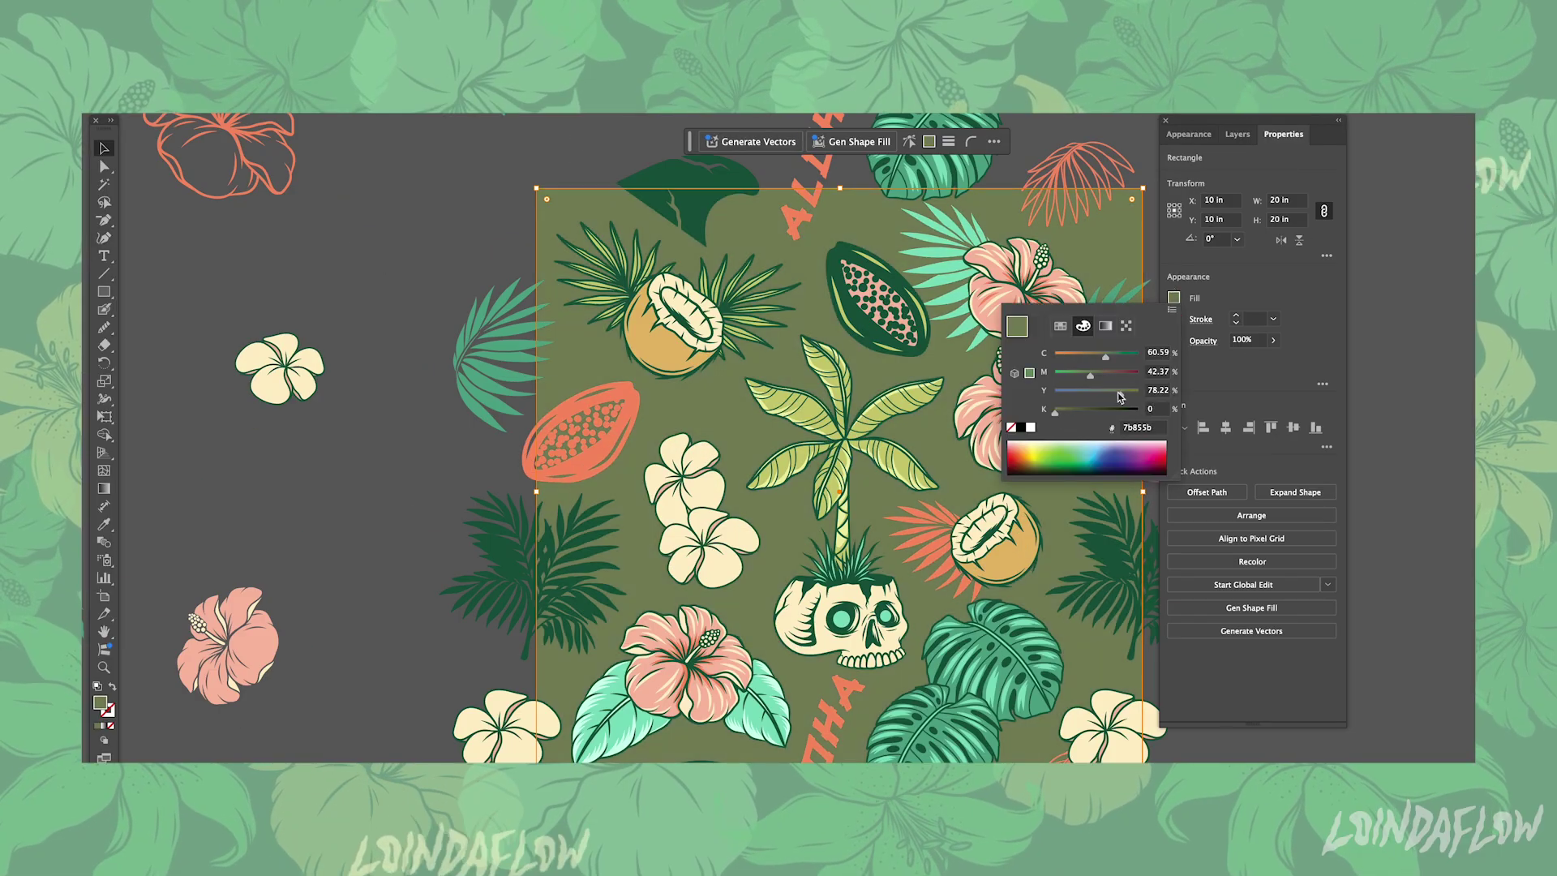
key(Escape)
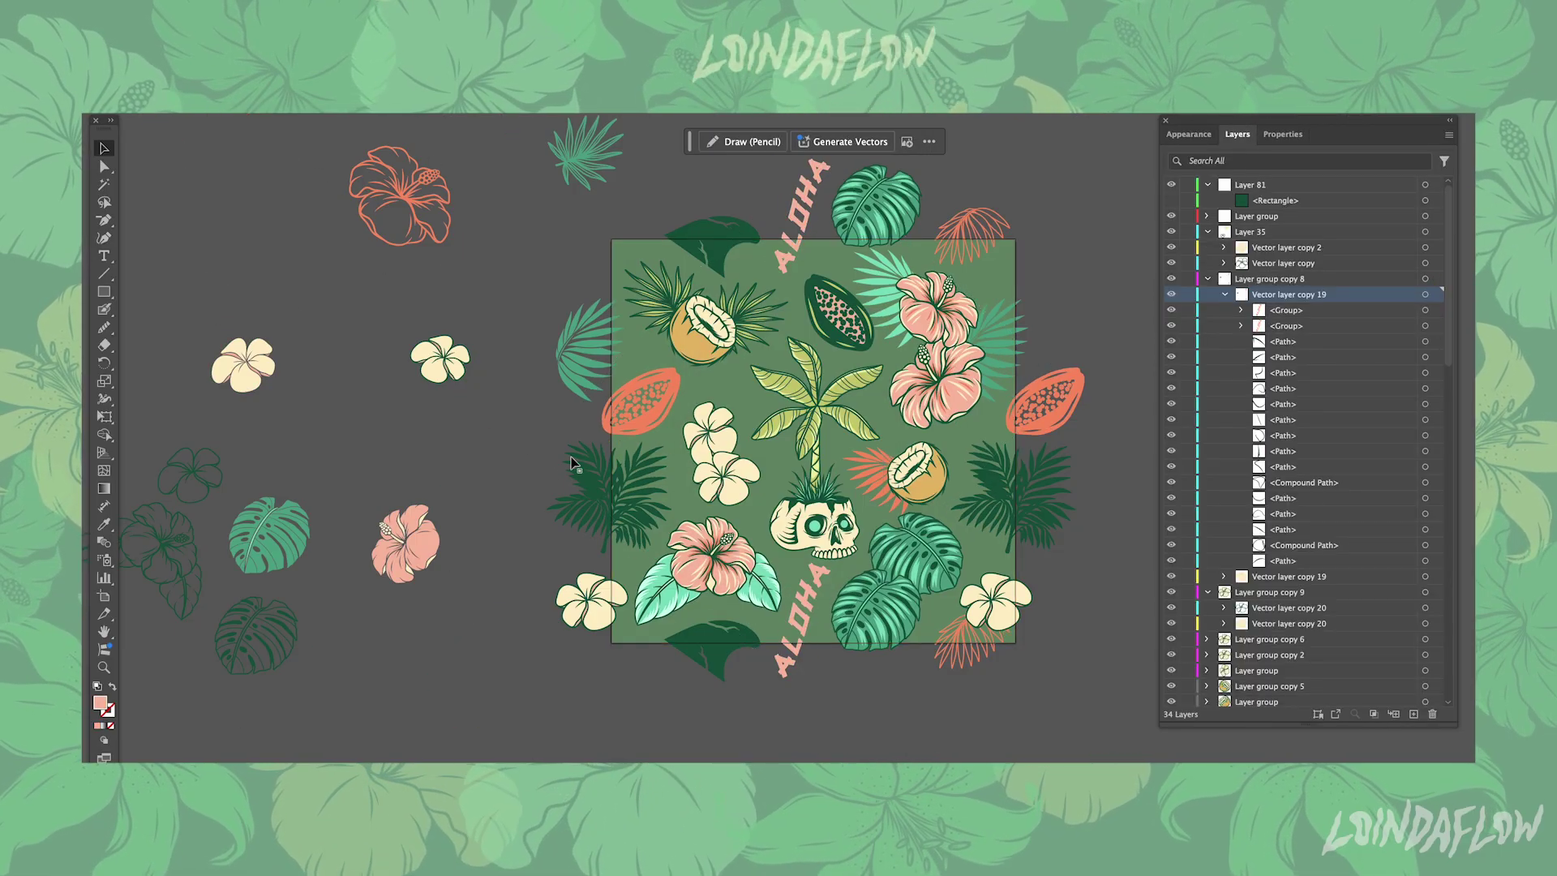
Recolour the bottom ALOHA text and several leaves, shifting a leaf's fill toward olive
click(711, 354)
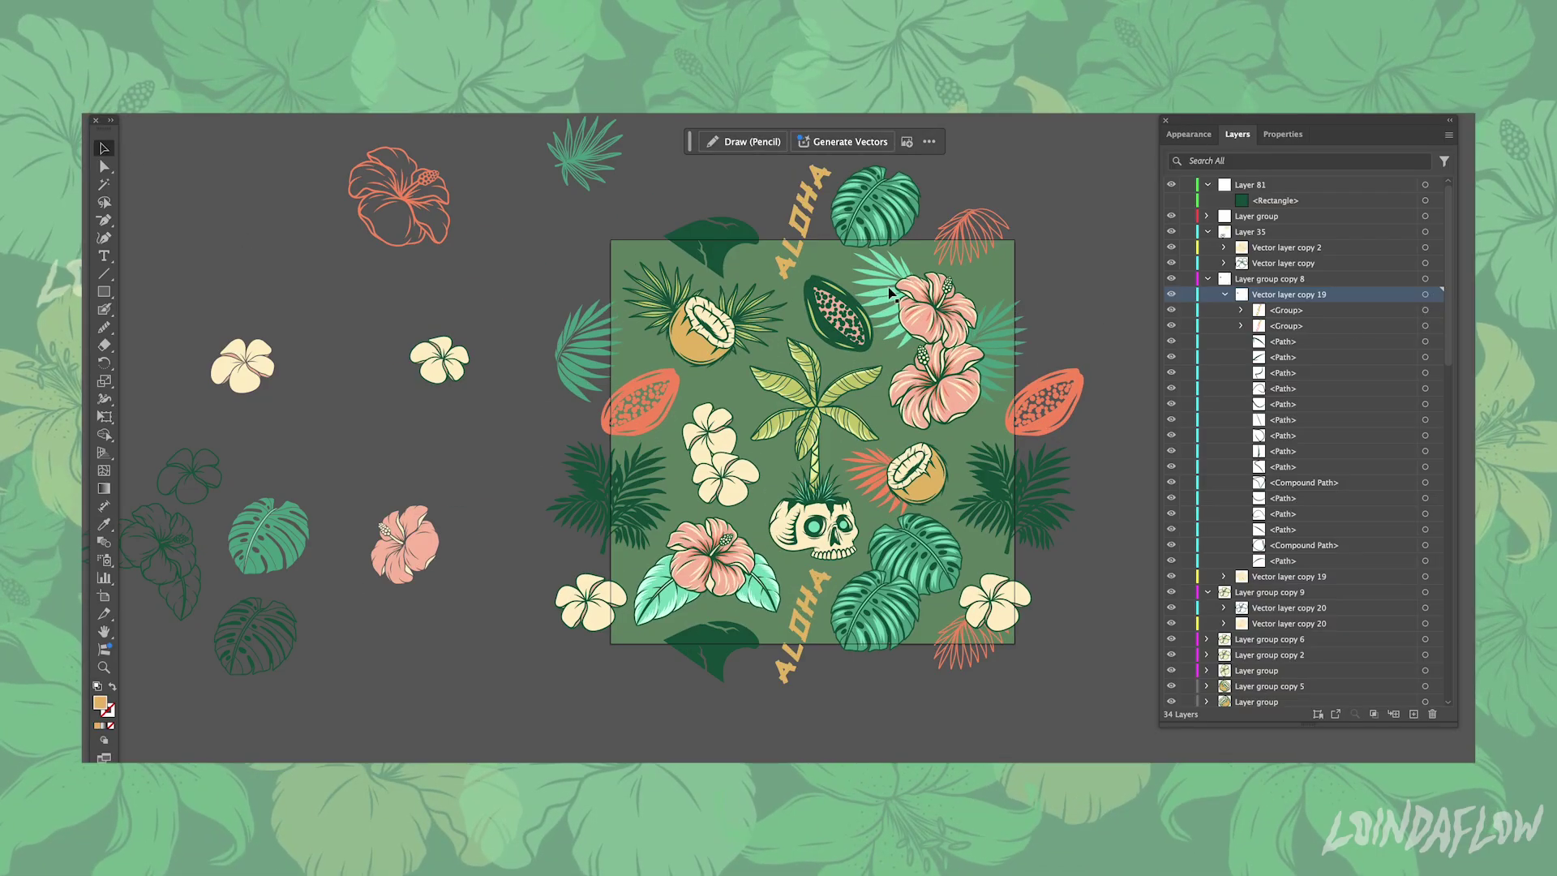
click(1174, 298)
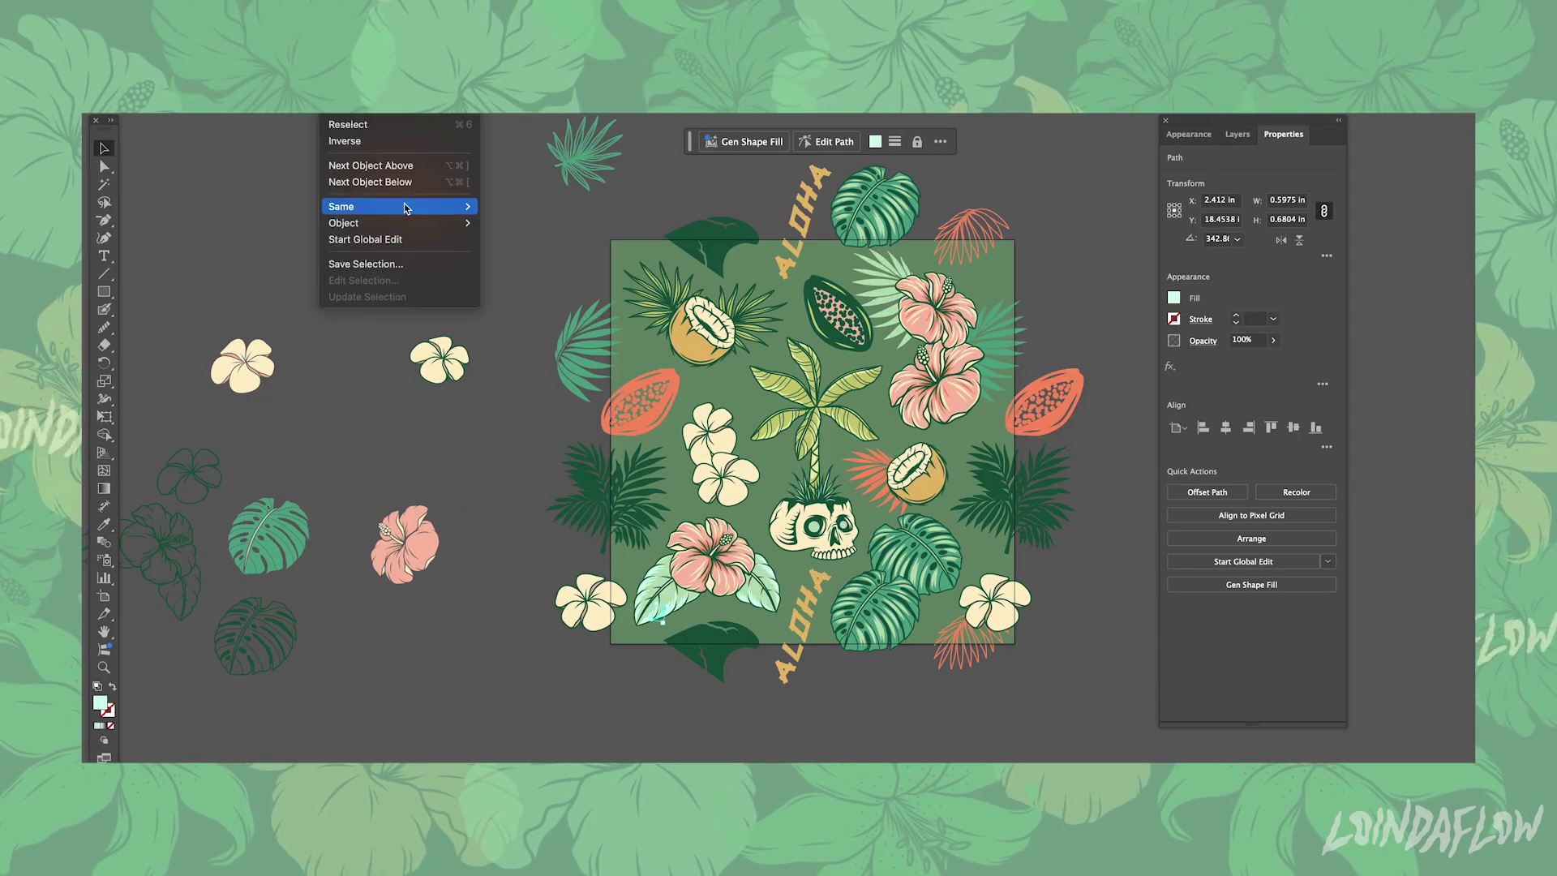
click(1064, 279)
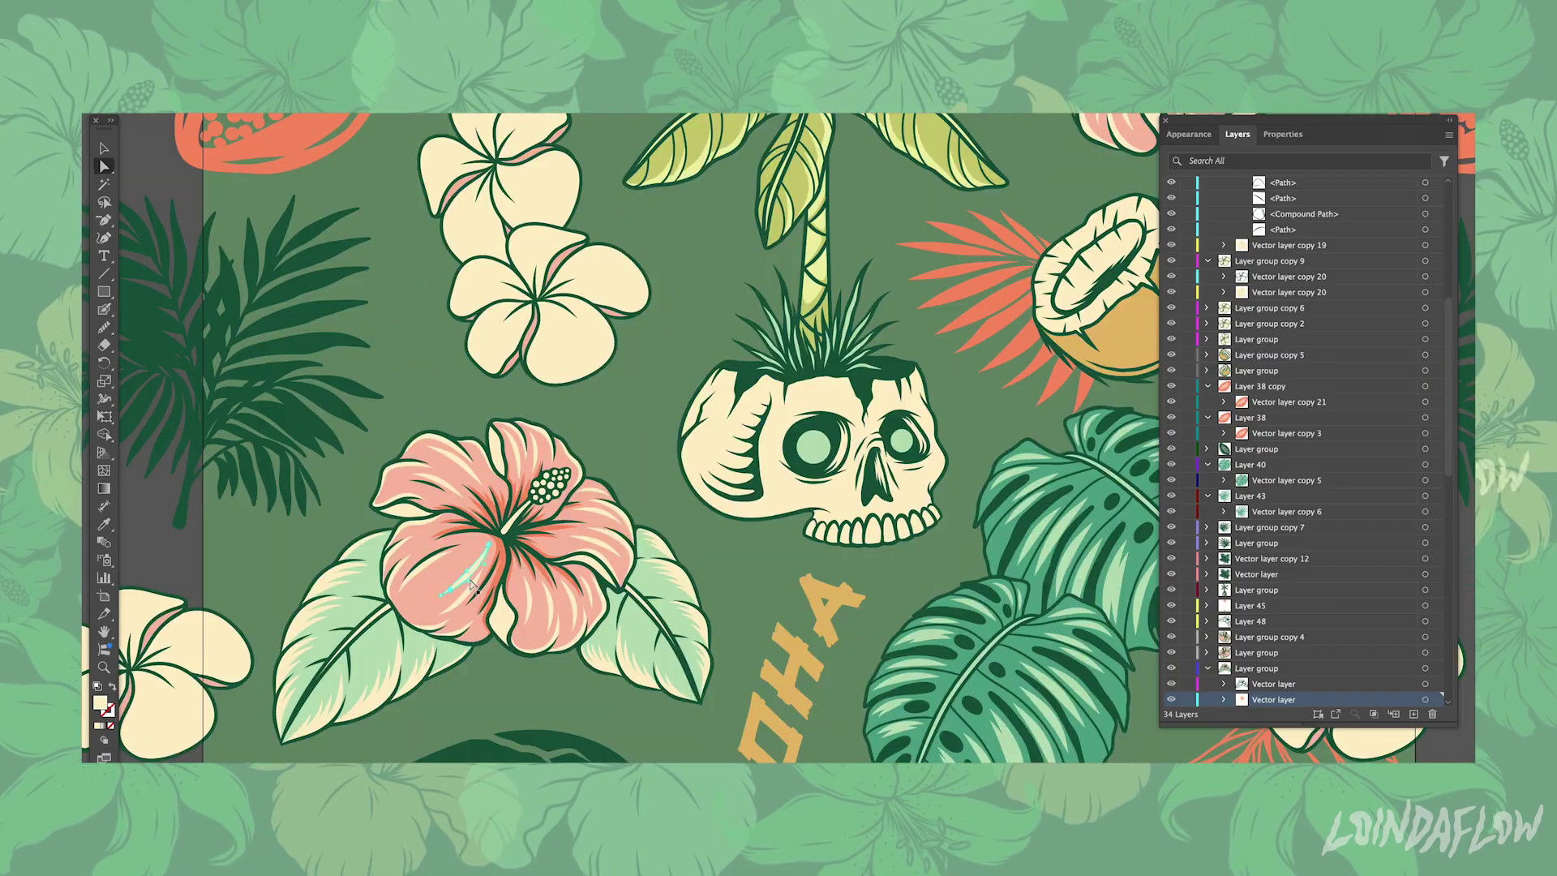
click(647, 592)
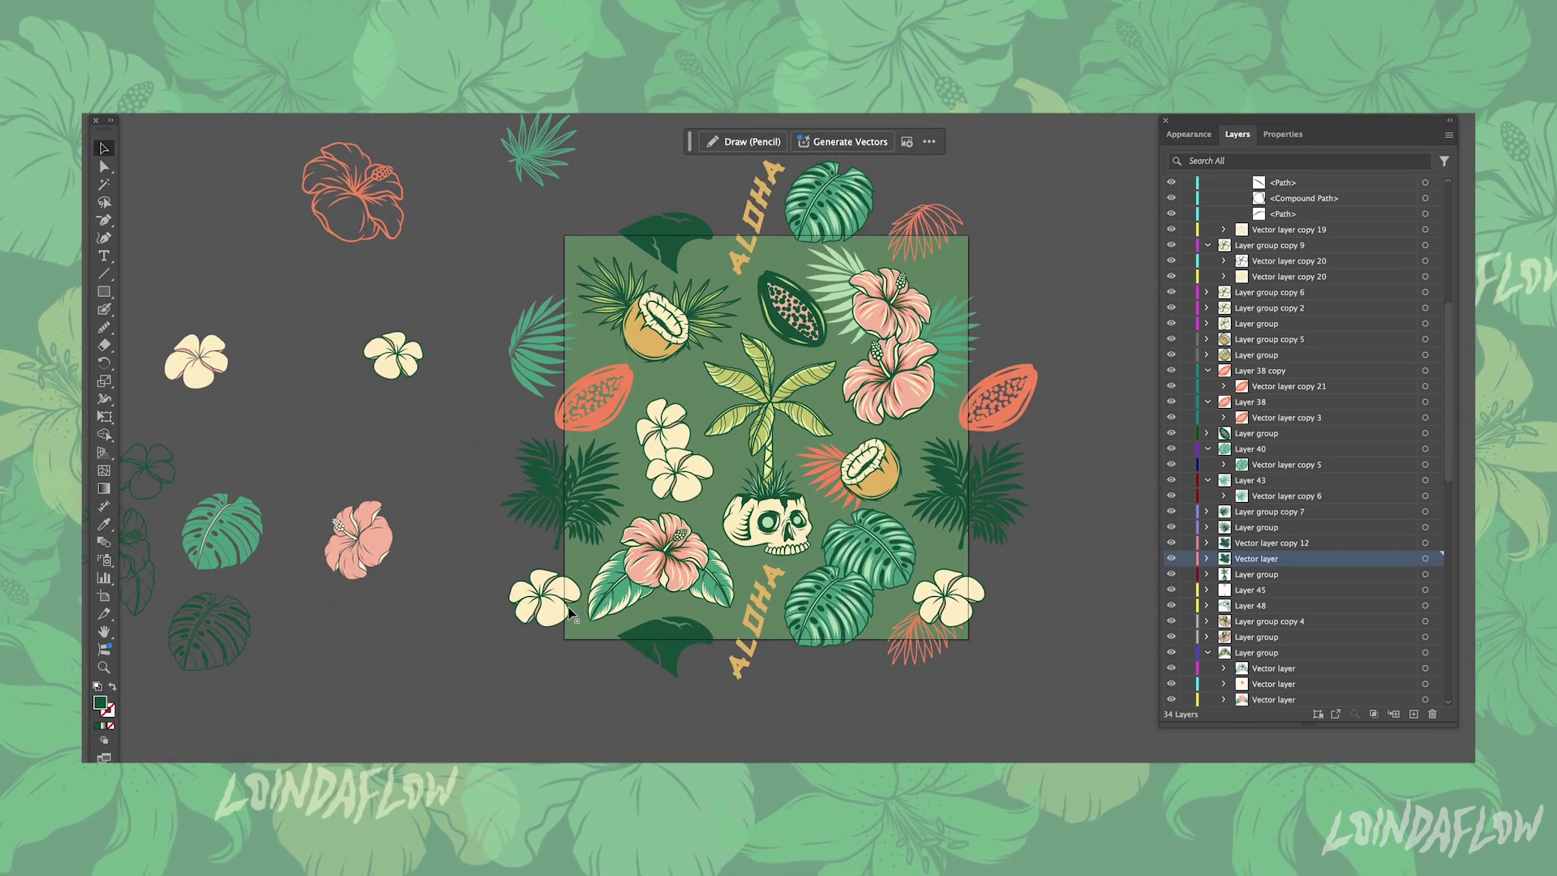
click(1314, 674)
scroll(1389, 480, down, 5)
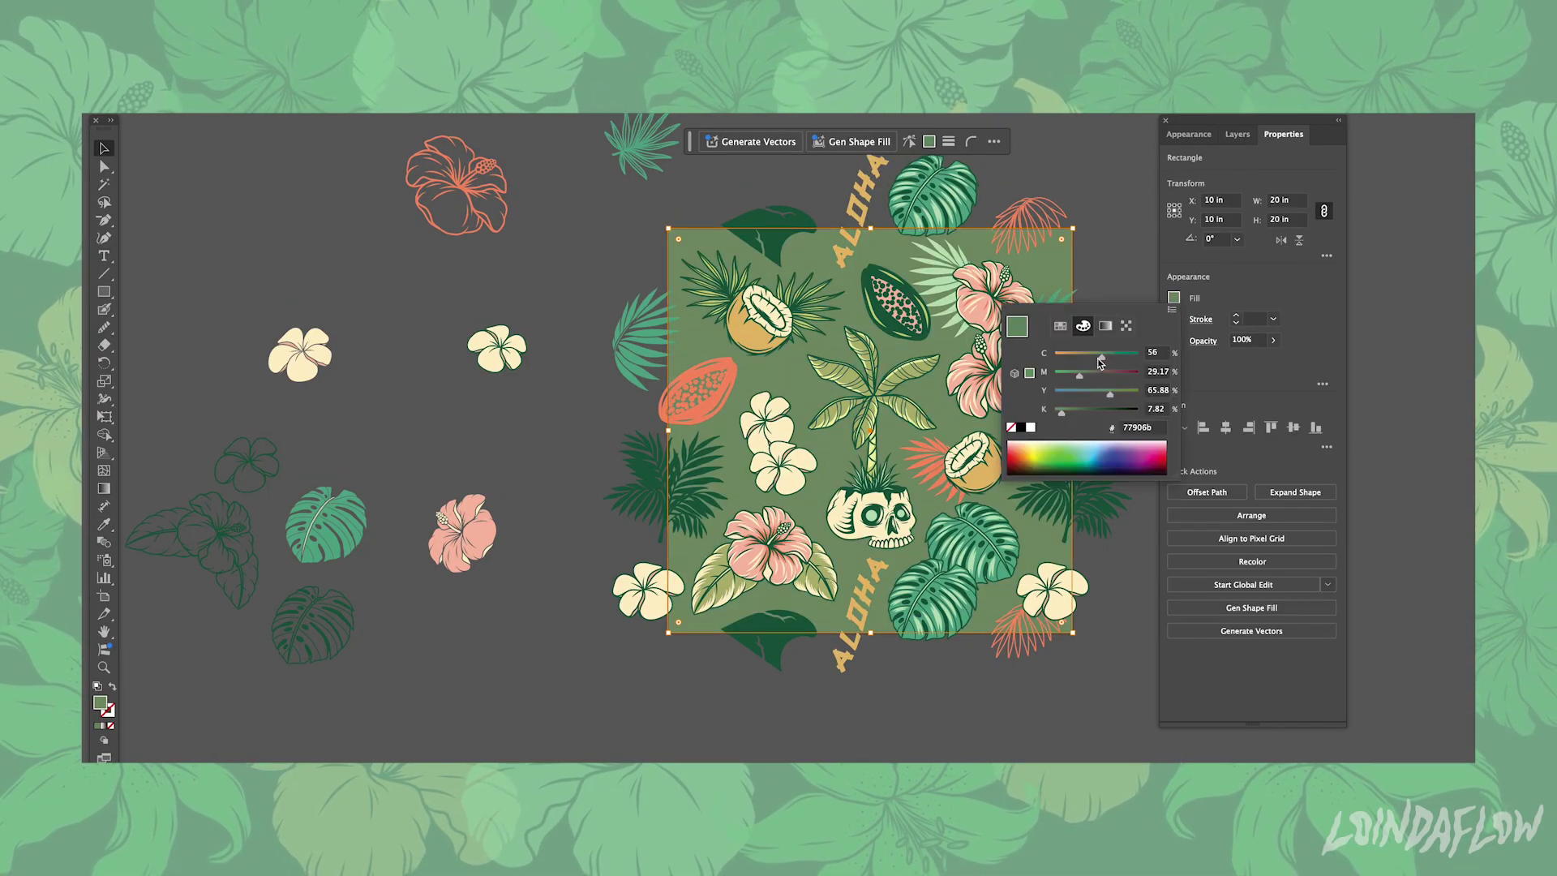
drag(1100, 361, 1090, 355)
drag(1109, 394, 1114, 395)
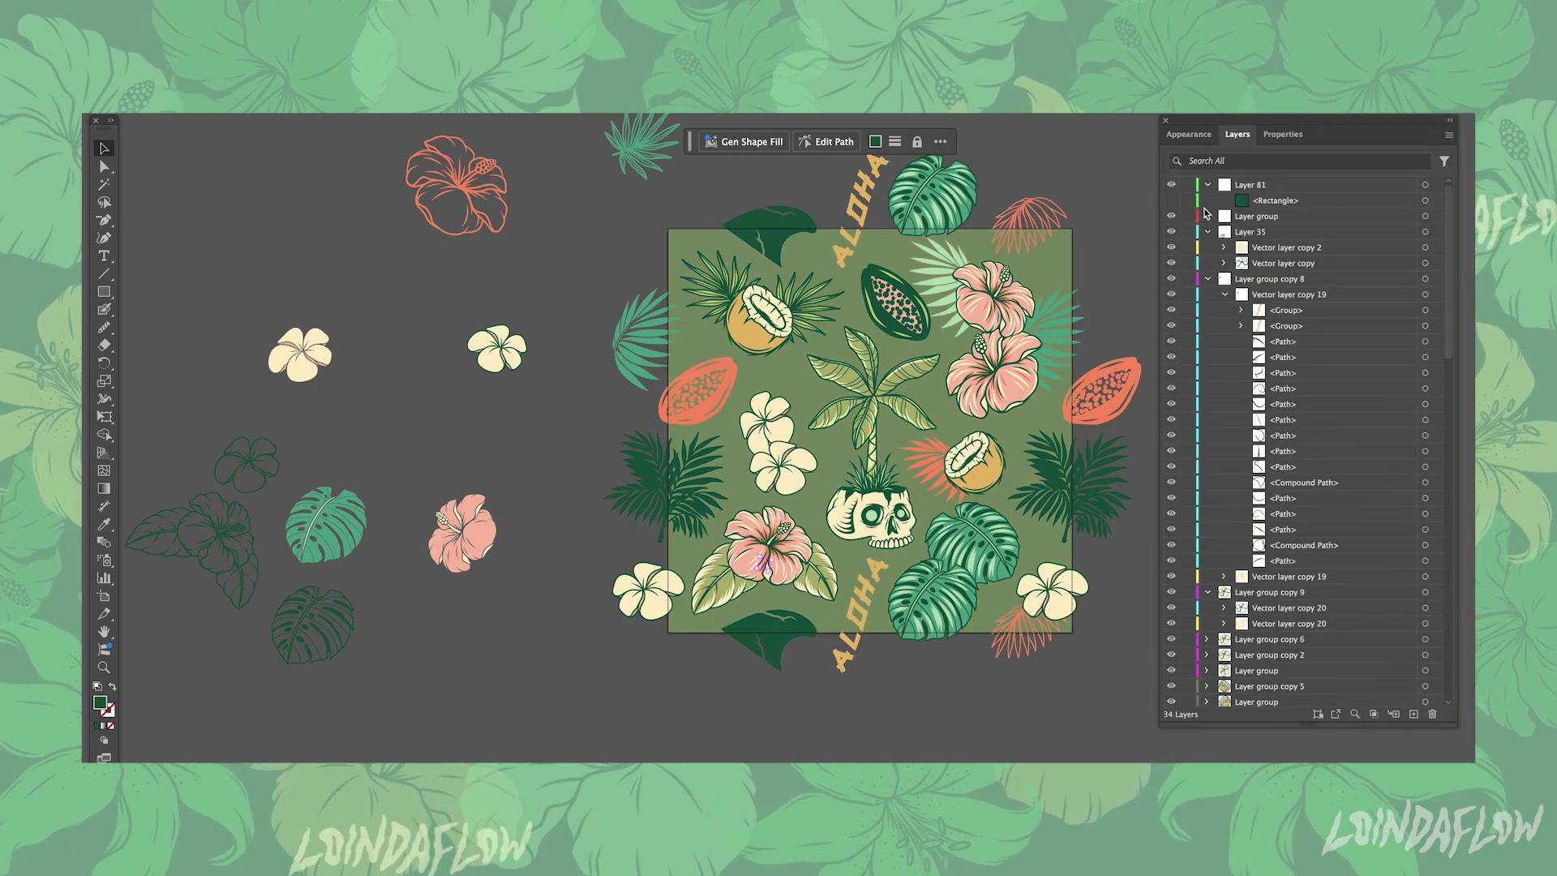
Inspect individual leaf and hibiscus vein paths with Direct Selection, zooming in and out
key(a)
click(742, 595)
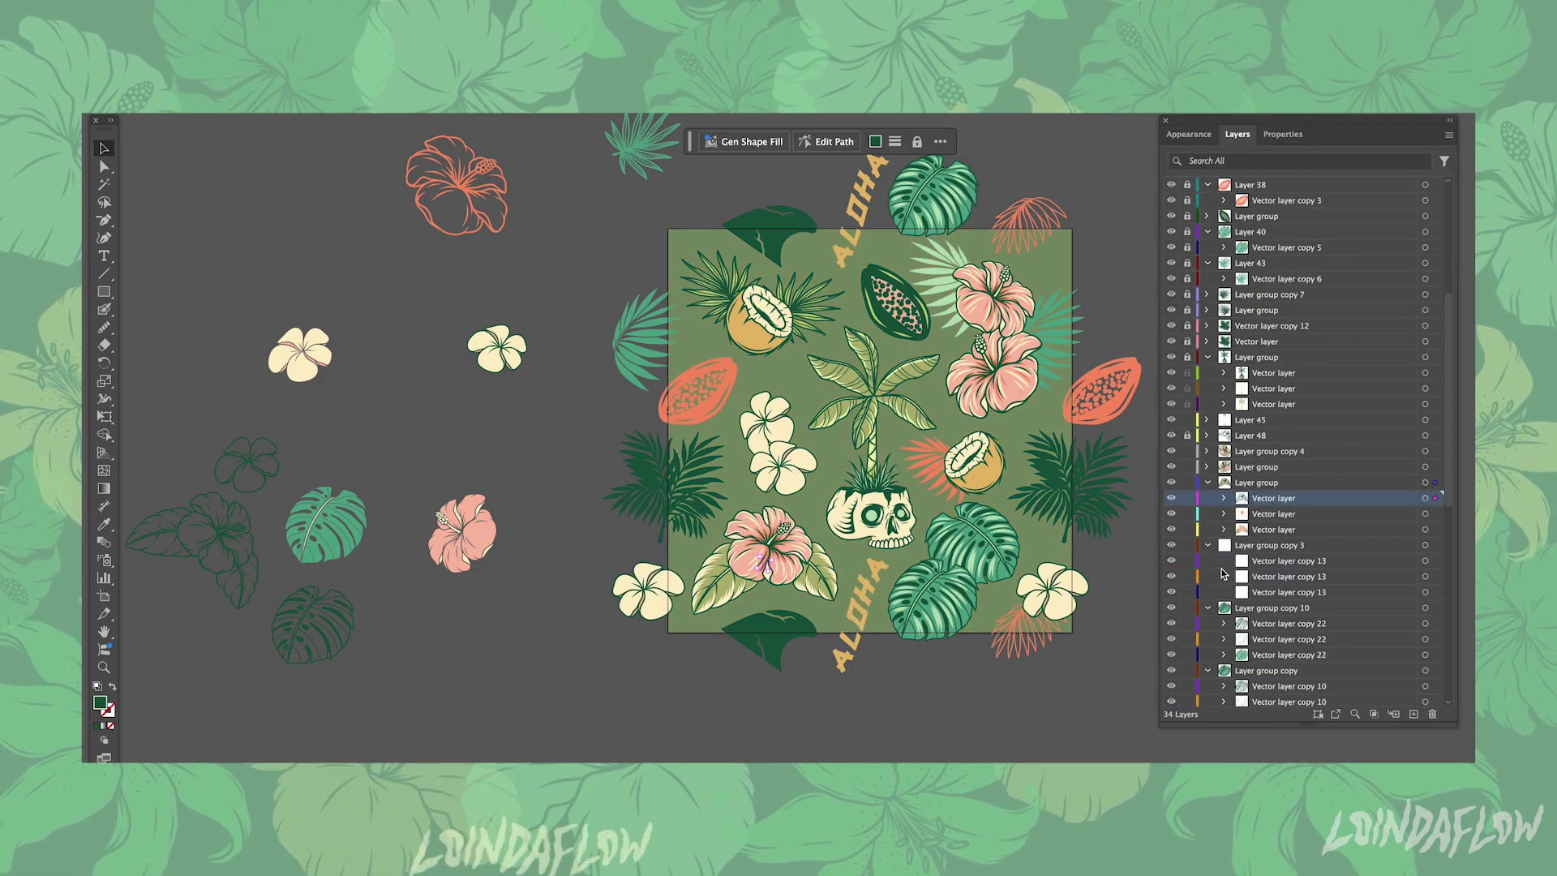
key(ctrl+plus)
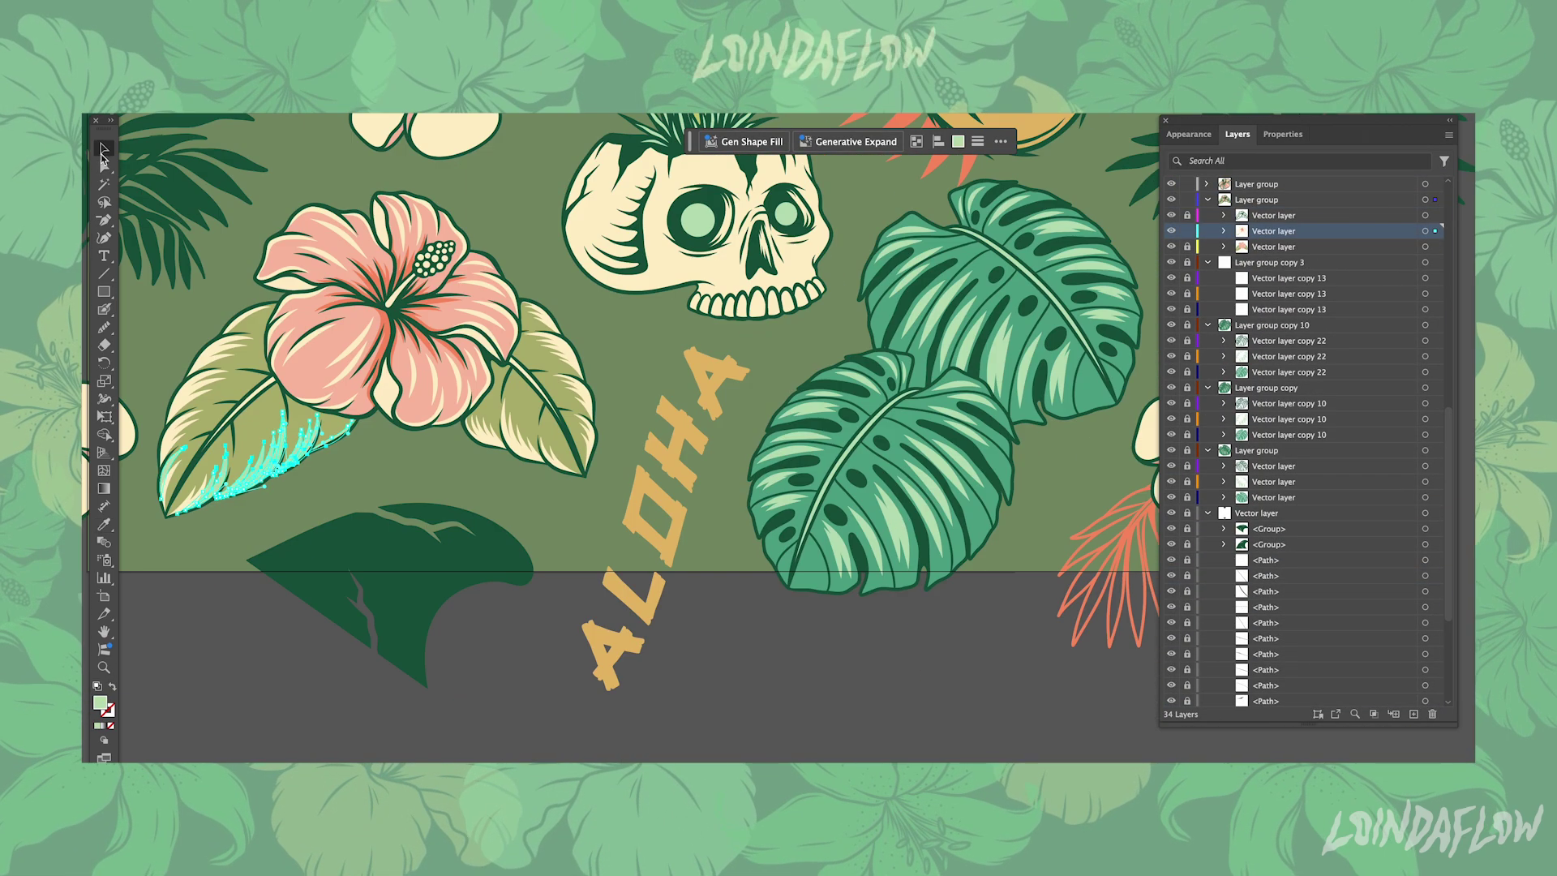
key(ctrl+0)
scroll(513, 469, up, 5)
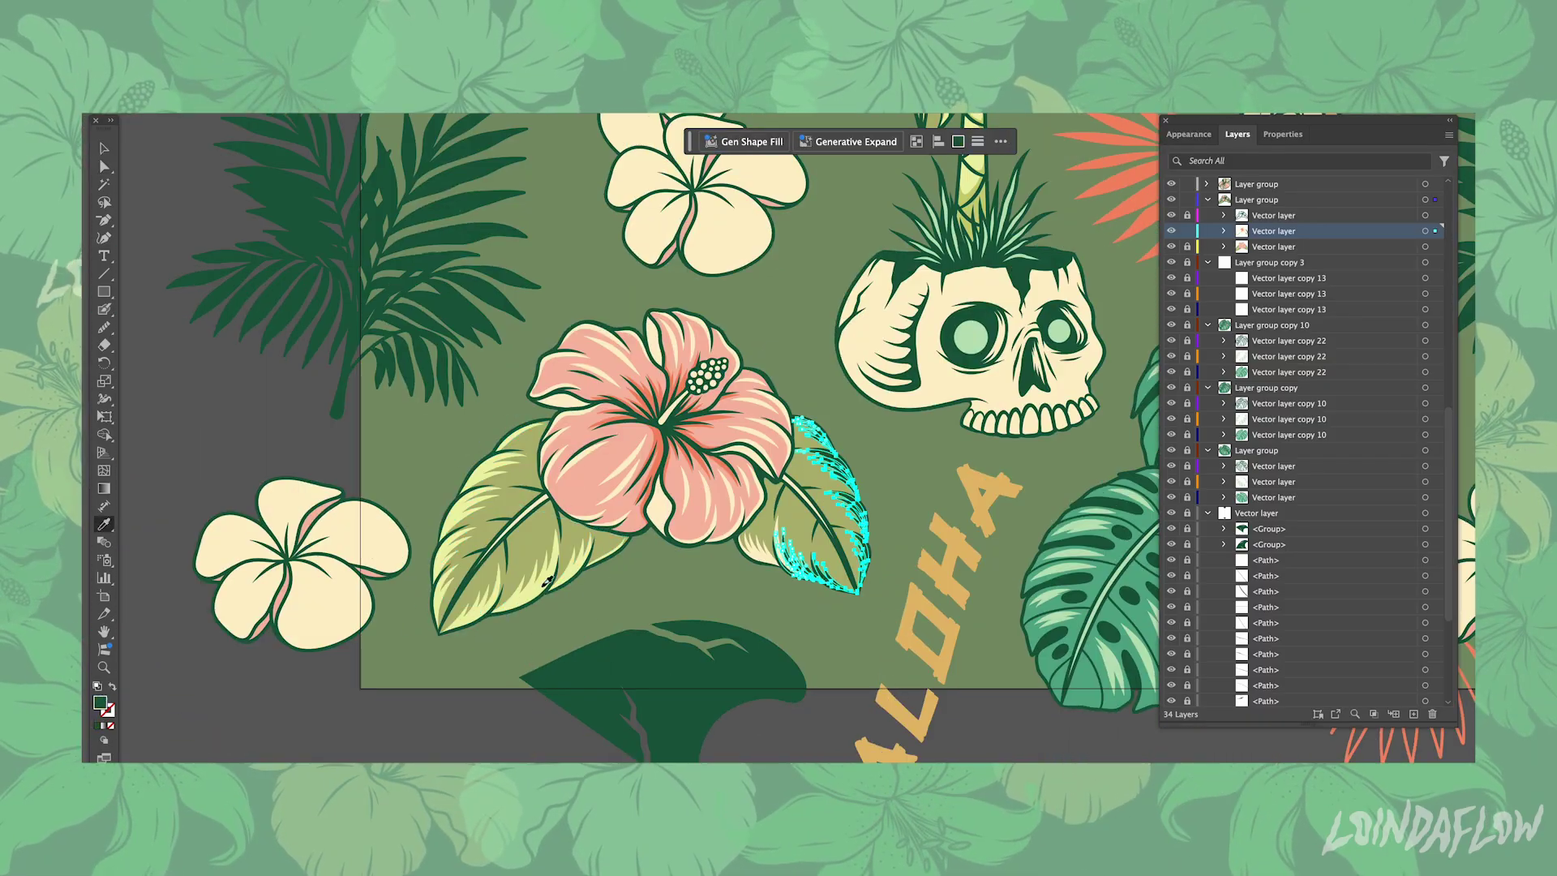
click(549, 503)
scroll(207, 523, up, 3)
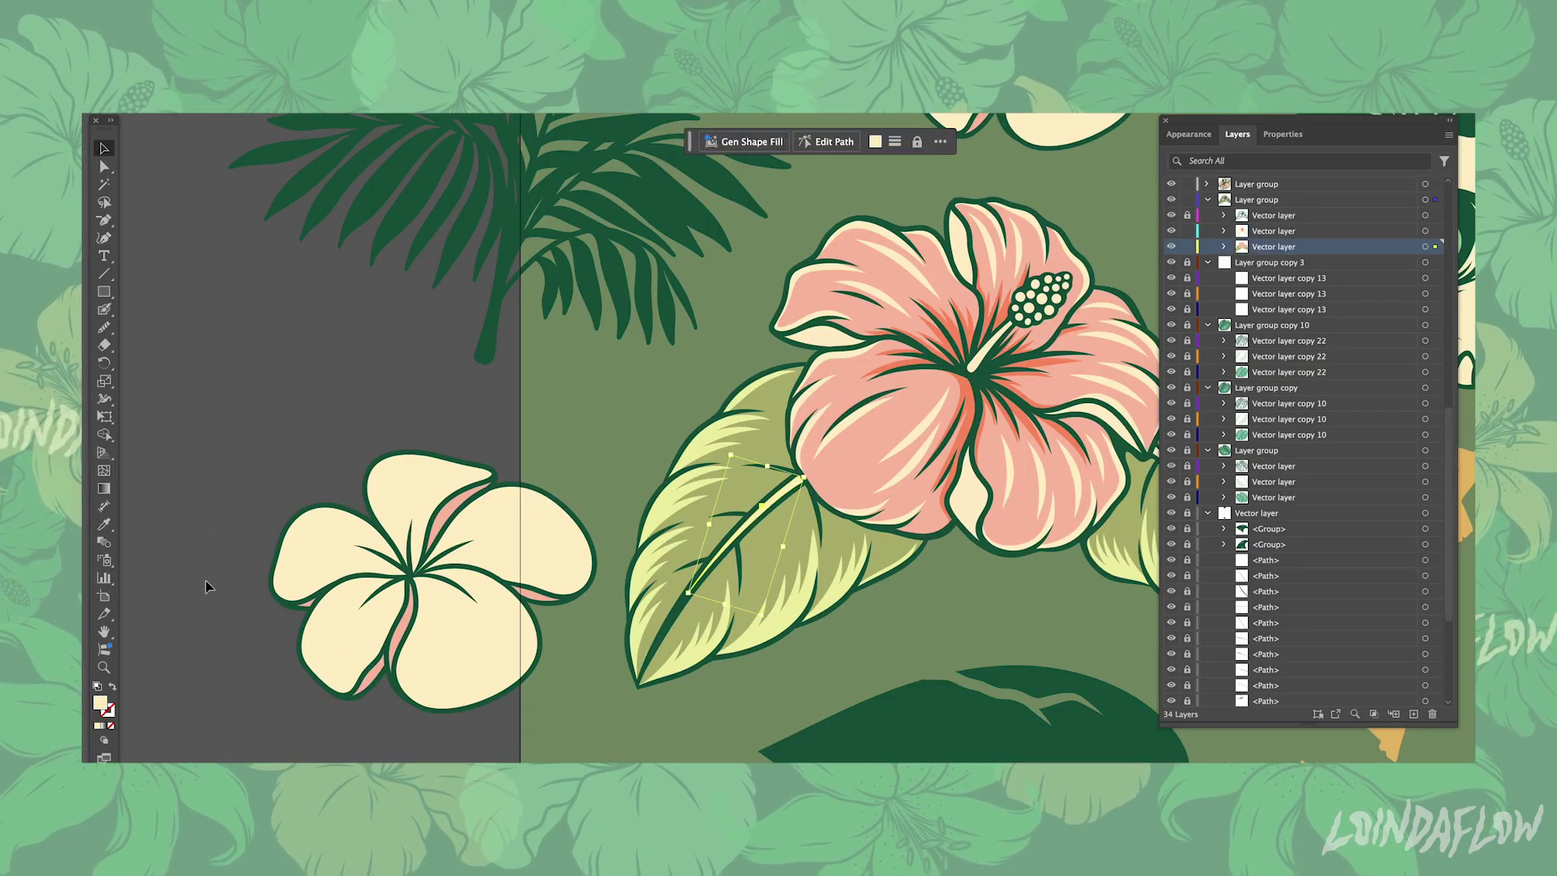
key(ctrl+0)
click(1089, 640)
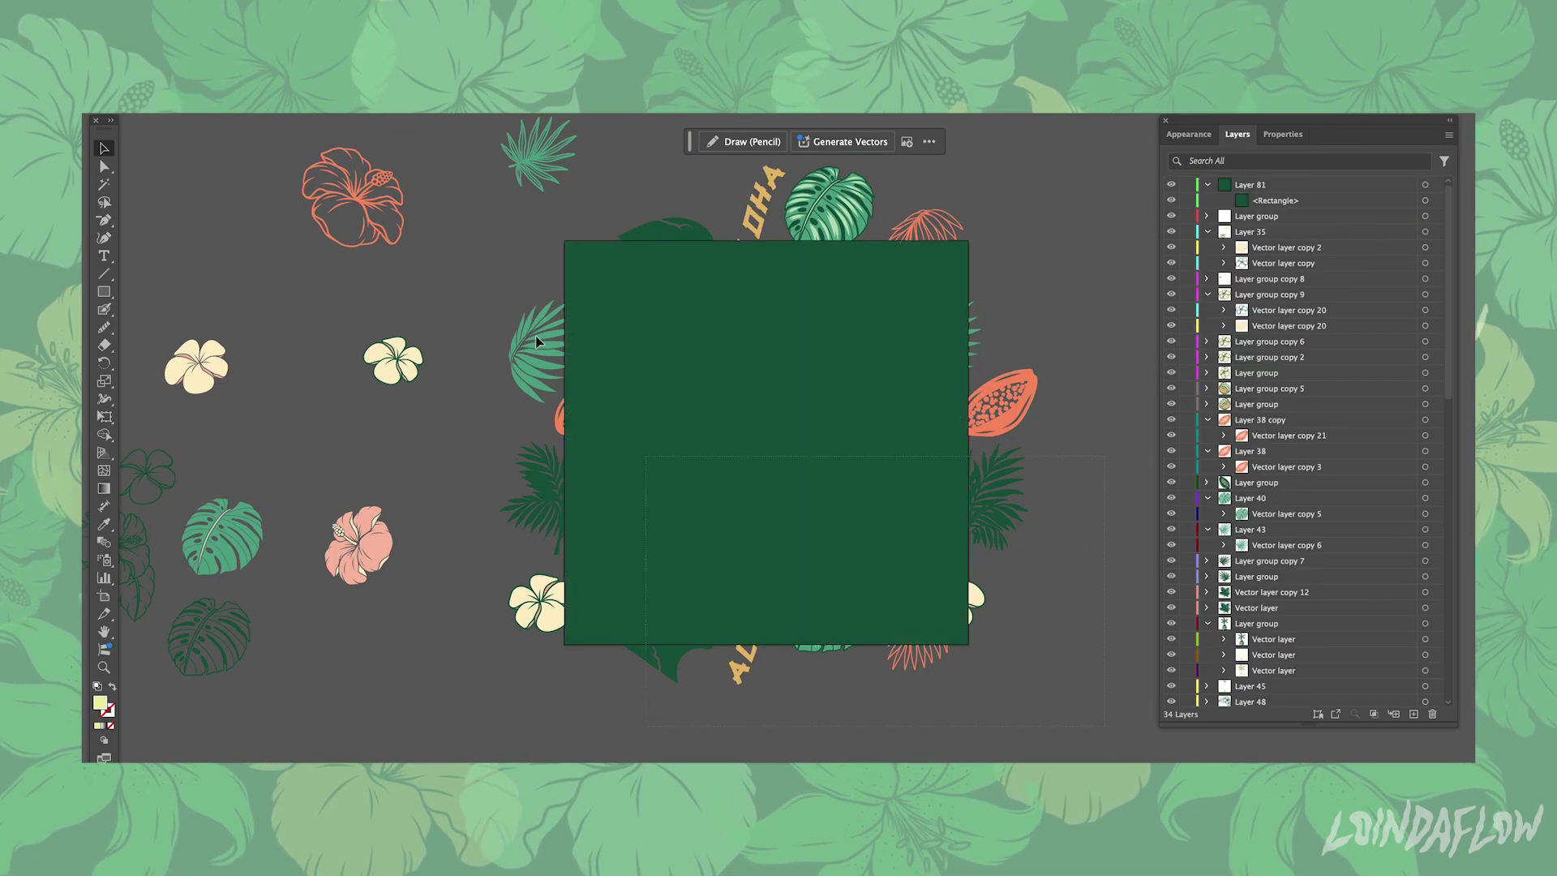
Select all artwork and clip it to the top square with a clipping mask
key(super+a)
right_click(234, 133)
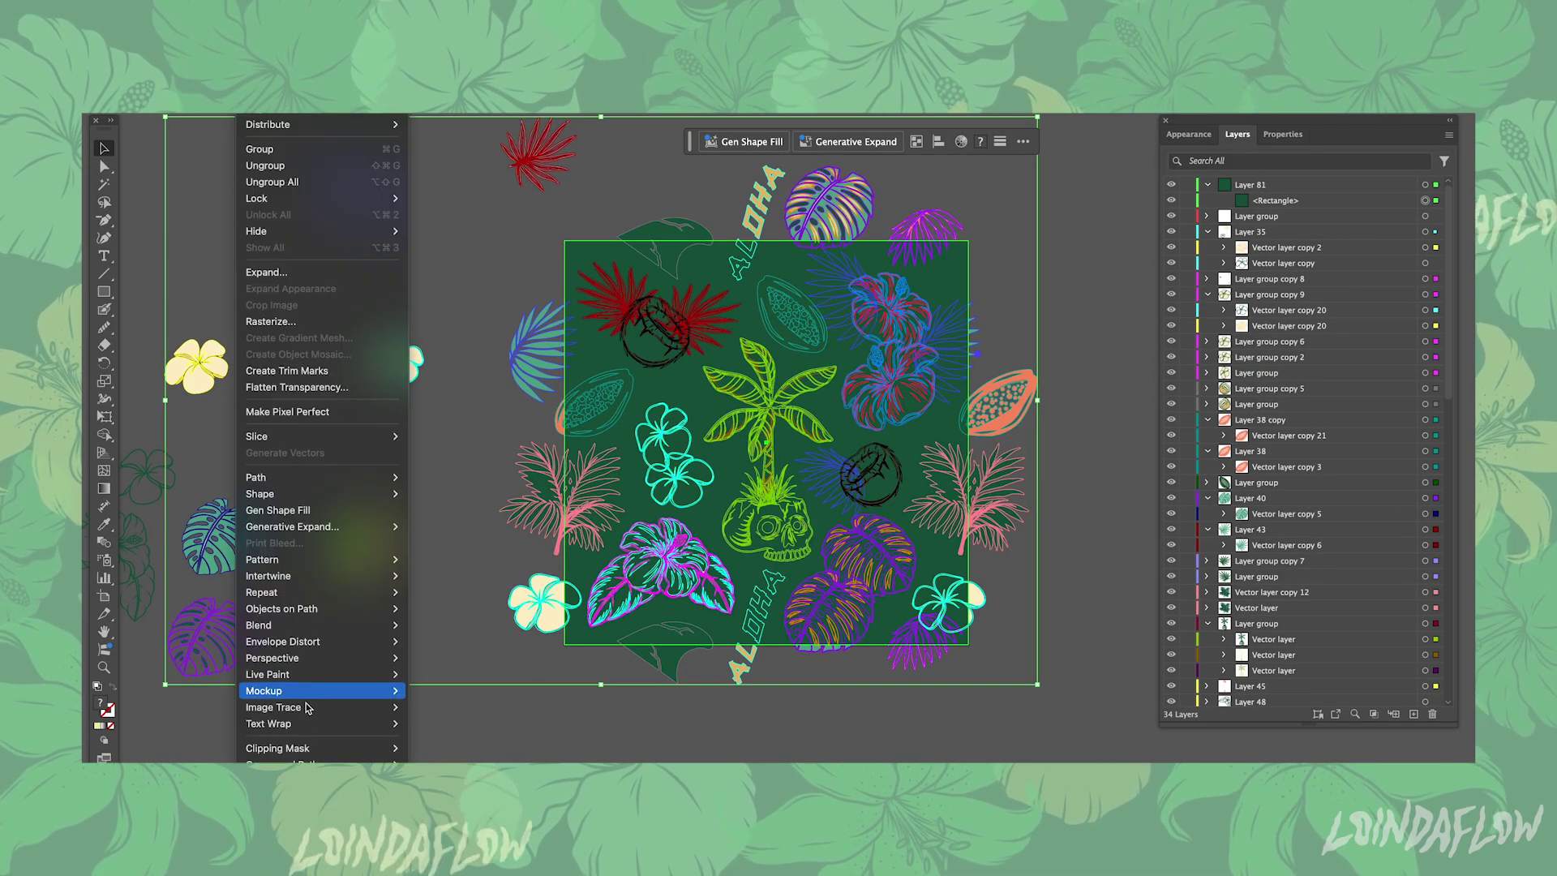
click(427, 747)
click(932, 711)
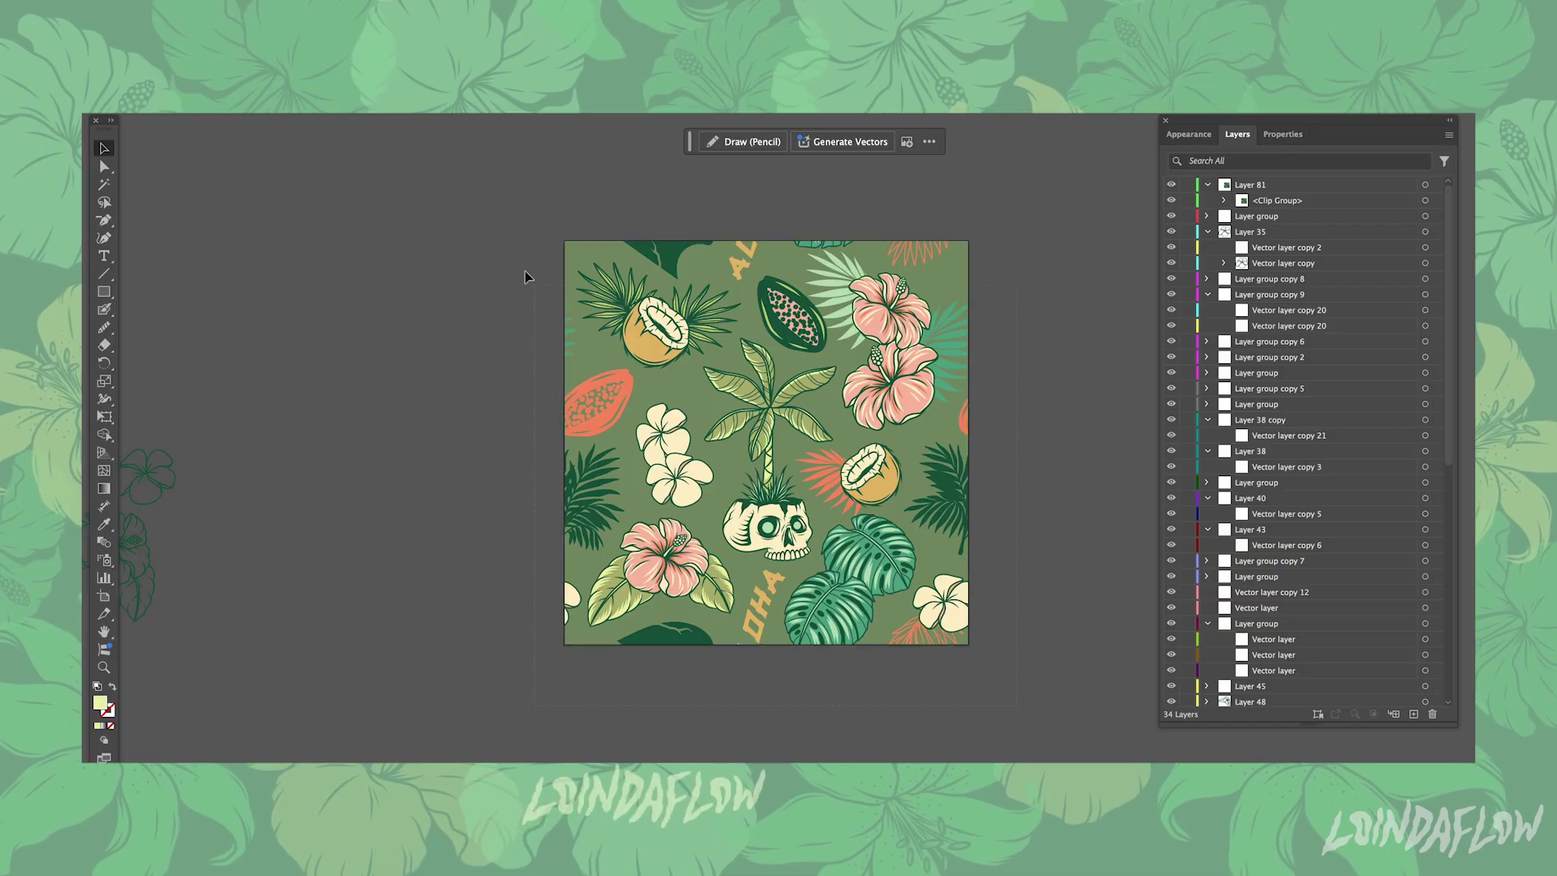
Create a new blank 20 × 20 in document and paste the tropical tile into it
click(106, 37)
click(117, 57)
click(989, 603)
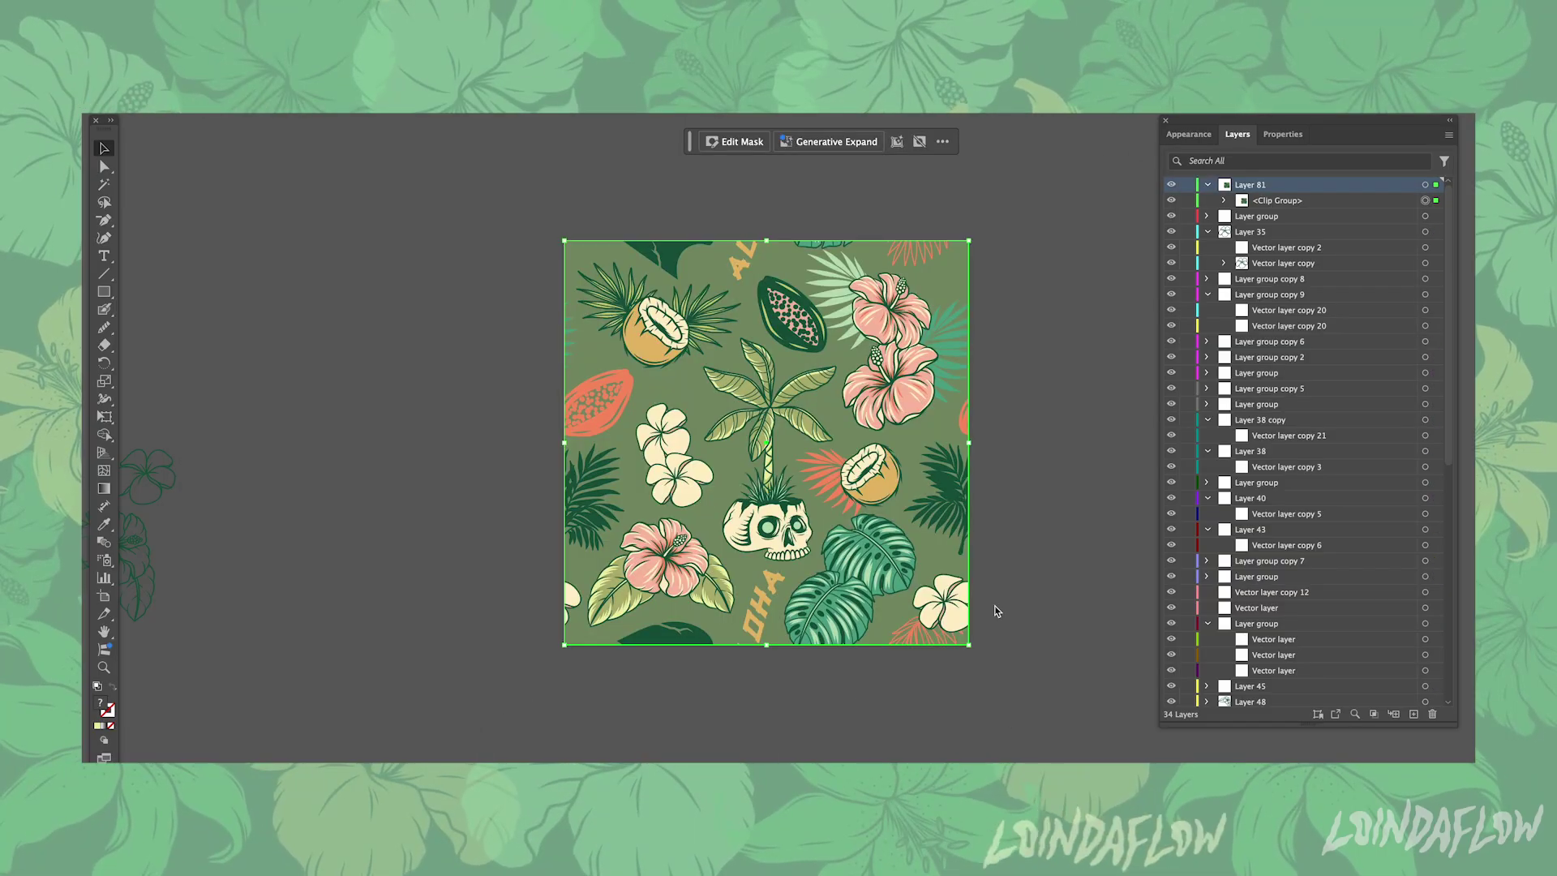
key(super+minus)
key(super+minus)
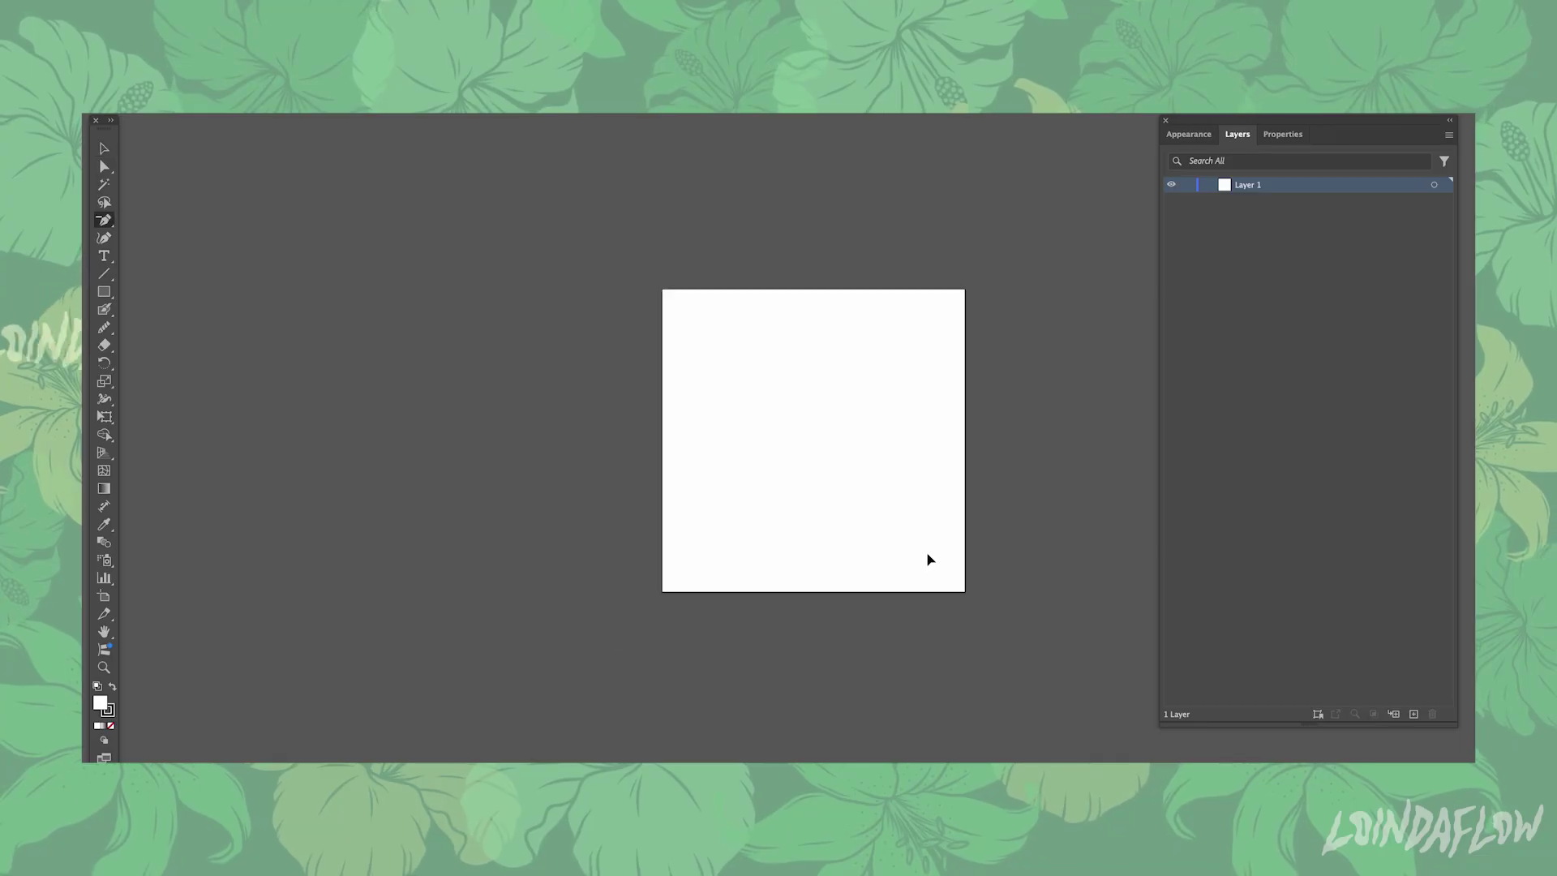
key(super+v)
Set the pasted tile to 8 in wide and move it to the artboard's upper left
click(1271, 137)
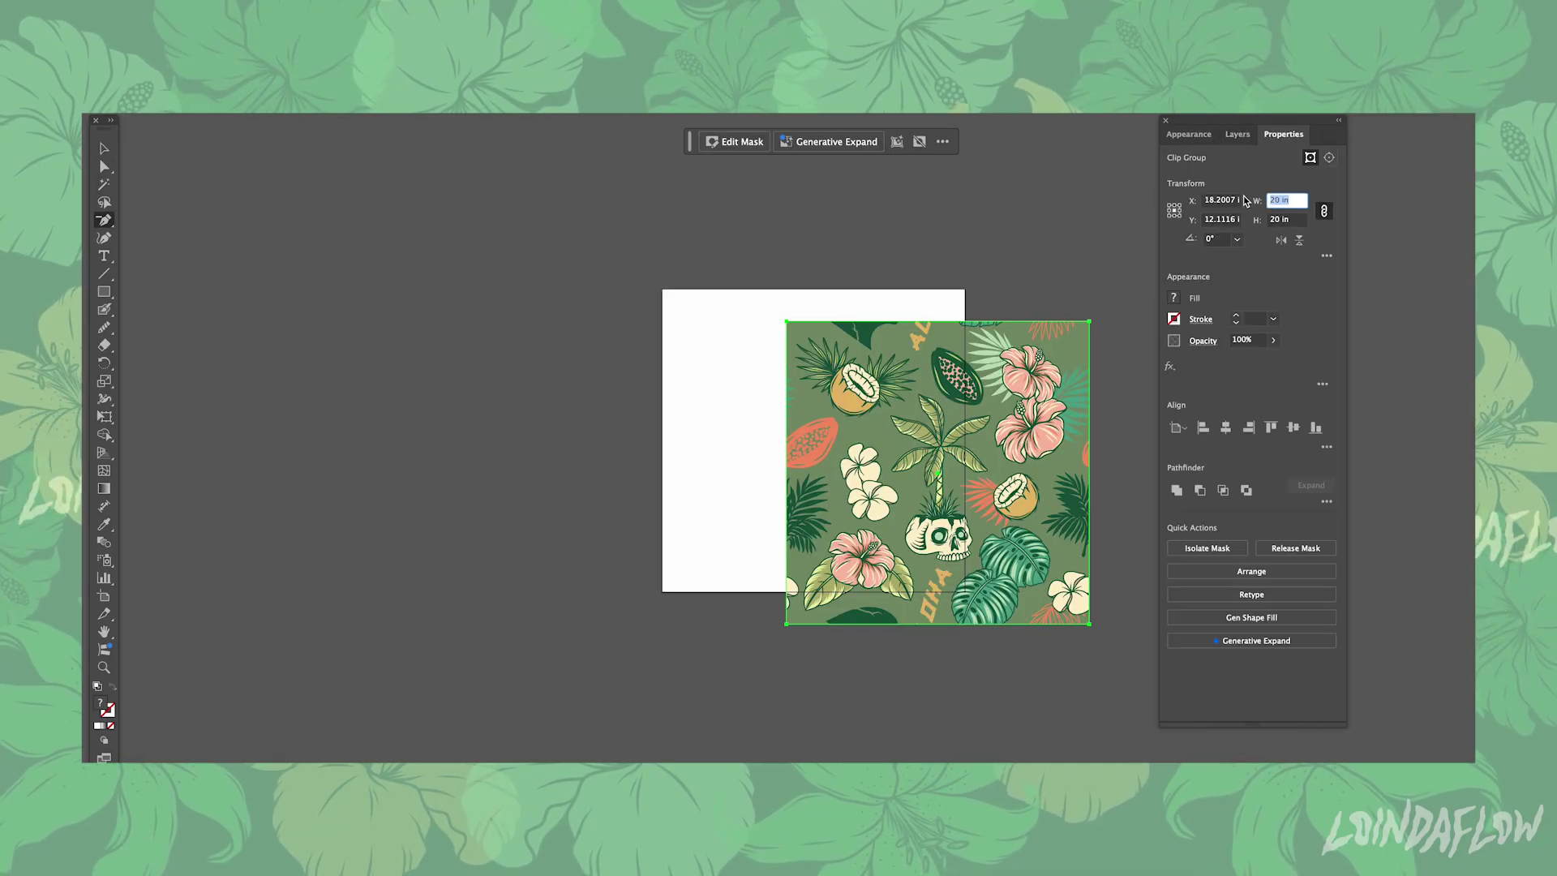
text(8)
key(Return)
drag(541, 322, 1014, 541)
drag(908, 438, 732, 345)
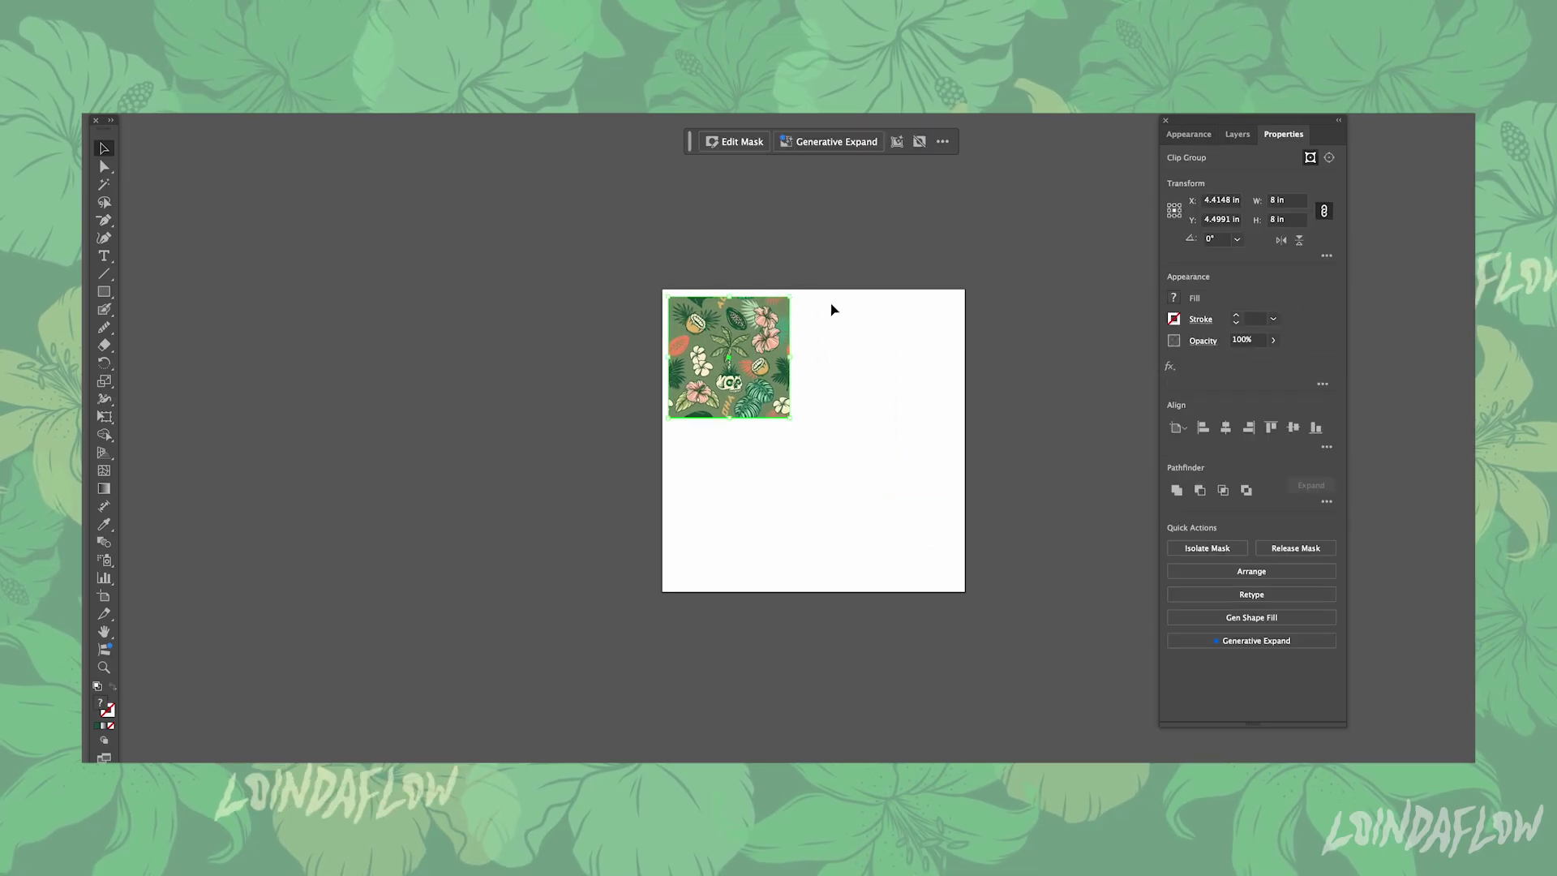
Make a pattern swatch from the tile with Size Tile to Art checked
click(447, 568)
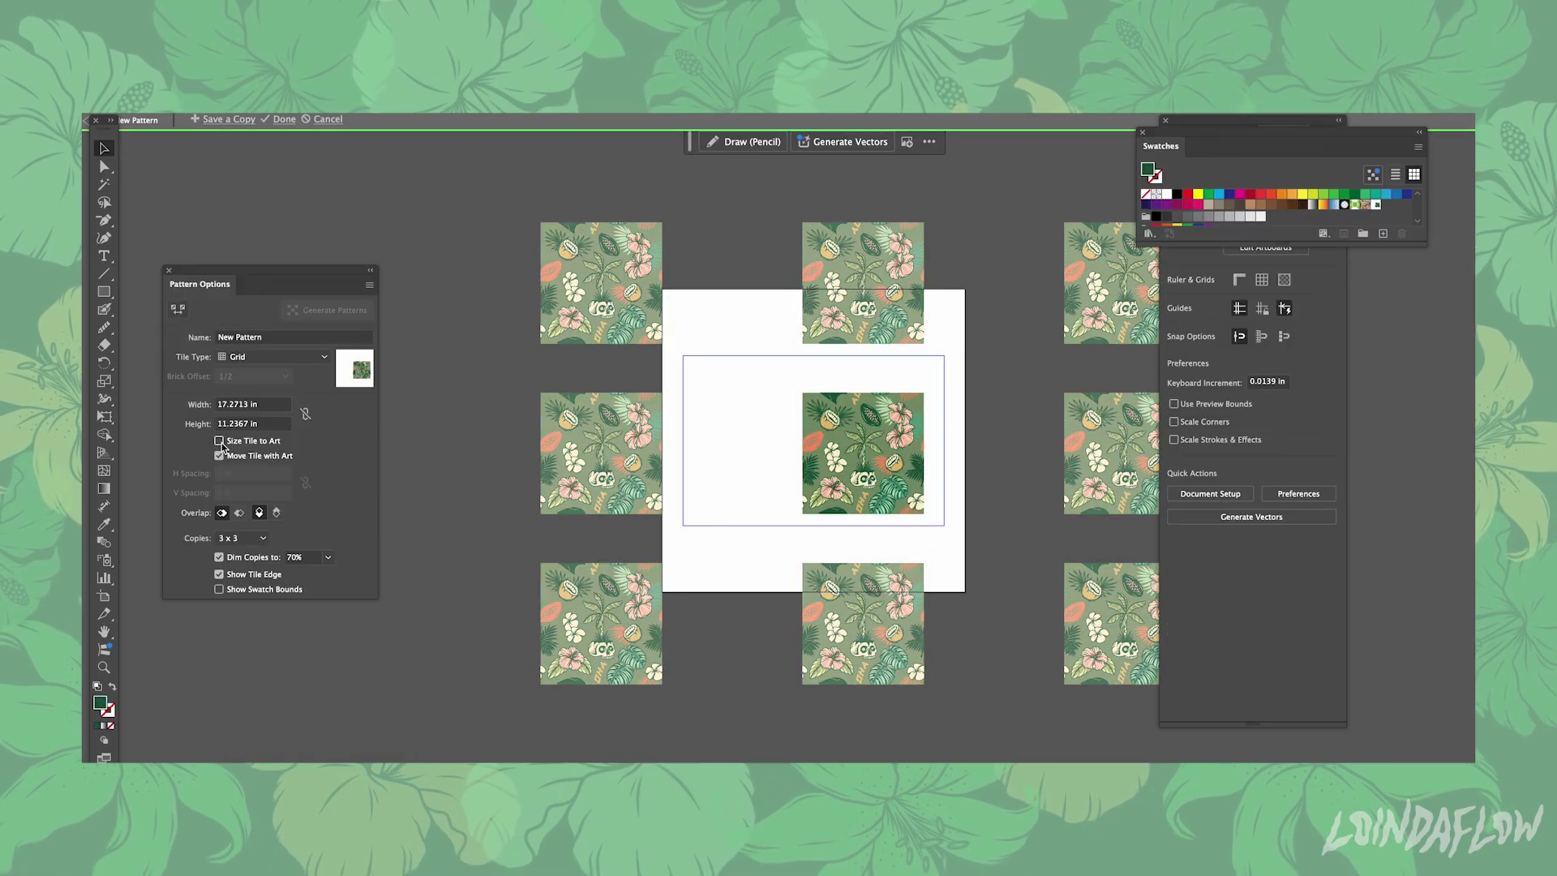
click(218, 441)
click(276, 120)
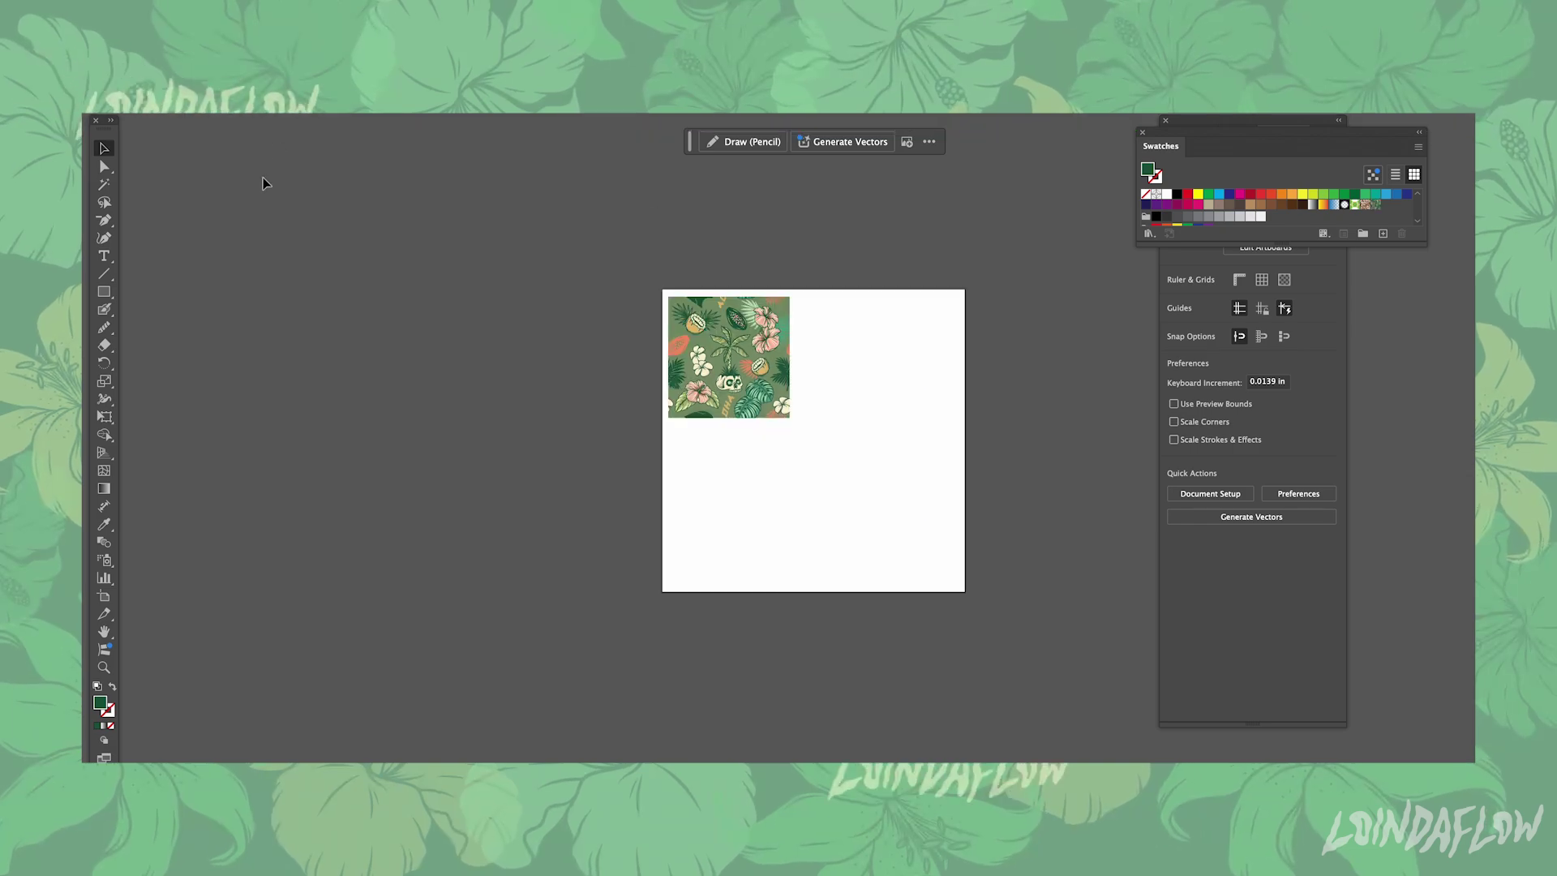
Draw a large rectangle across the artboard and fill it with the new pattern swatch
click(110, 289)
drag(382, 173, 1101, 688)
click(1376, 205)
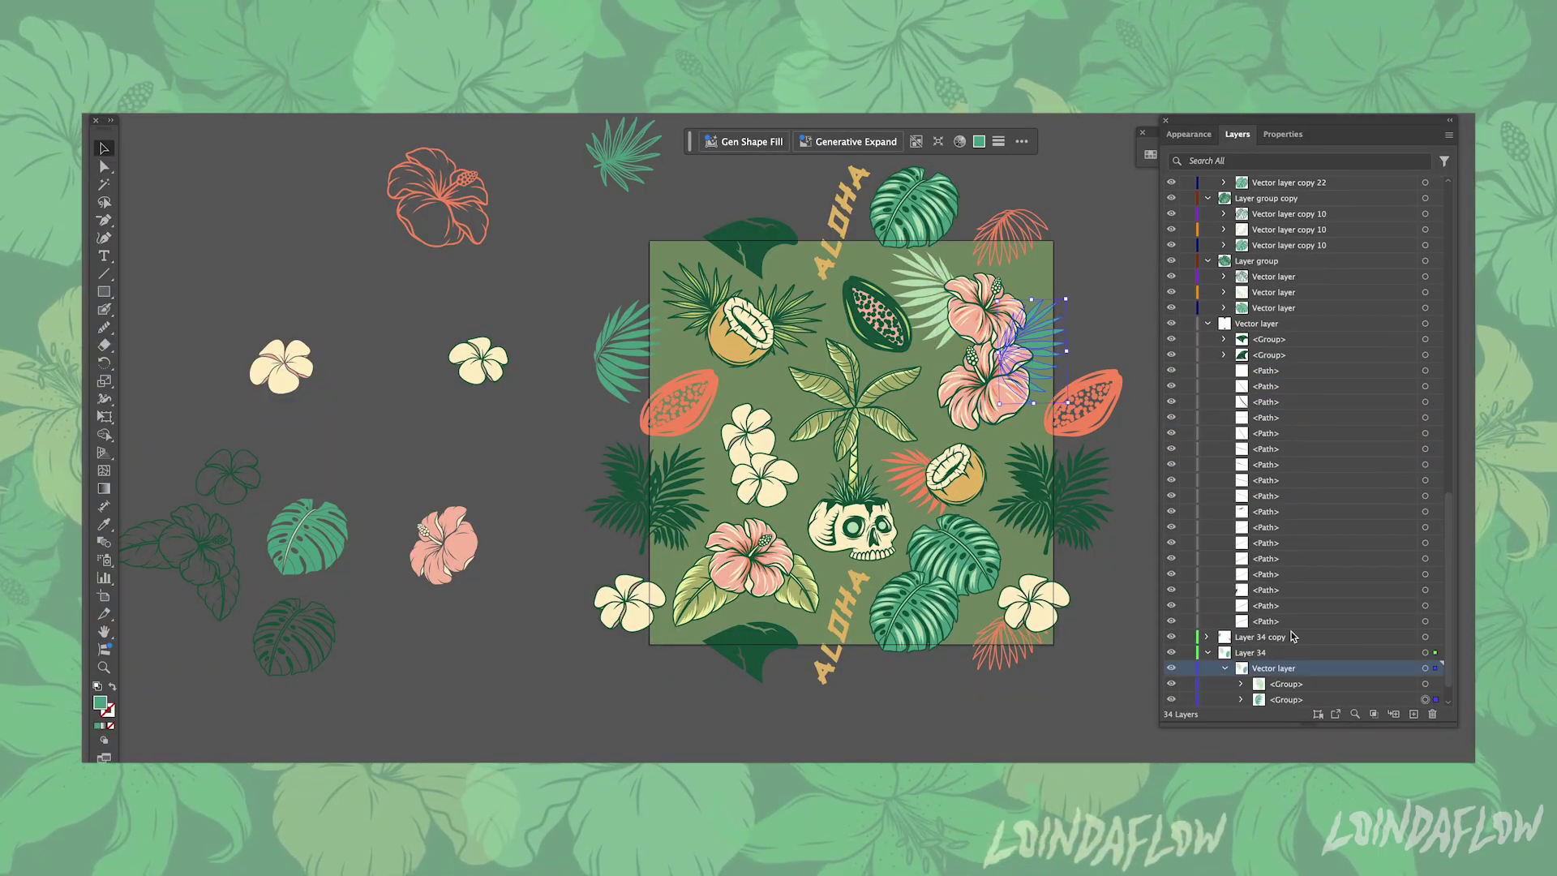
Select the faint palm groups in Vector layer copy 15 and rotate them to the upper left
click(1224, 621)
shift+click(1425, 670)
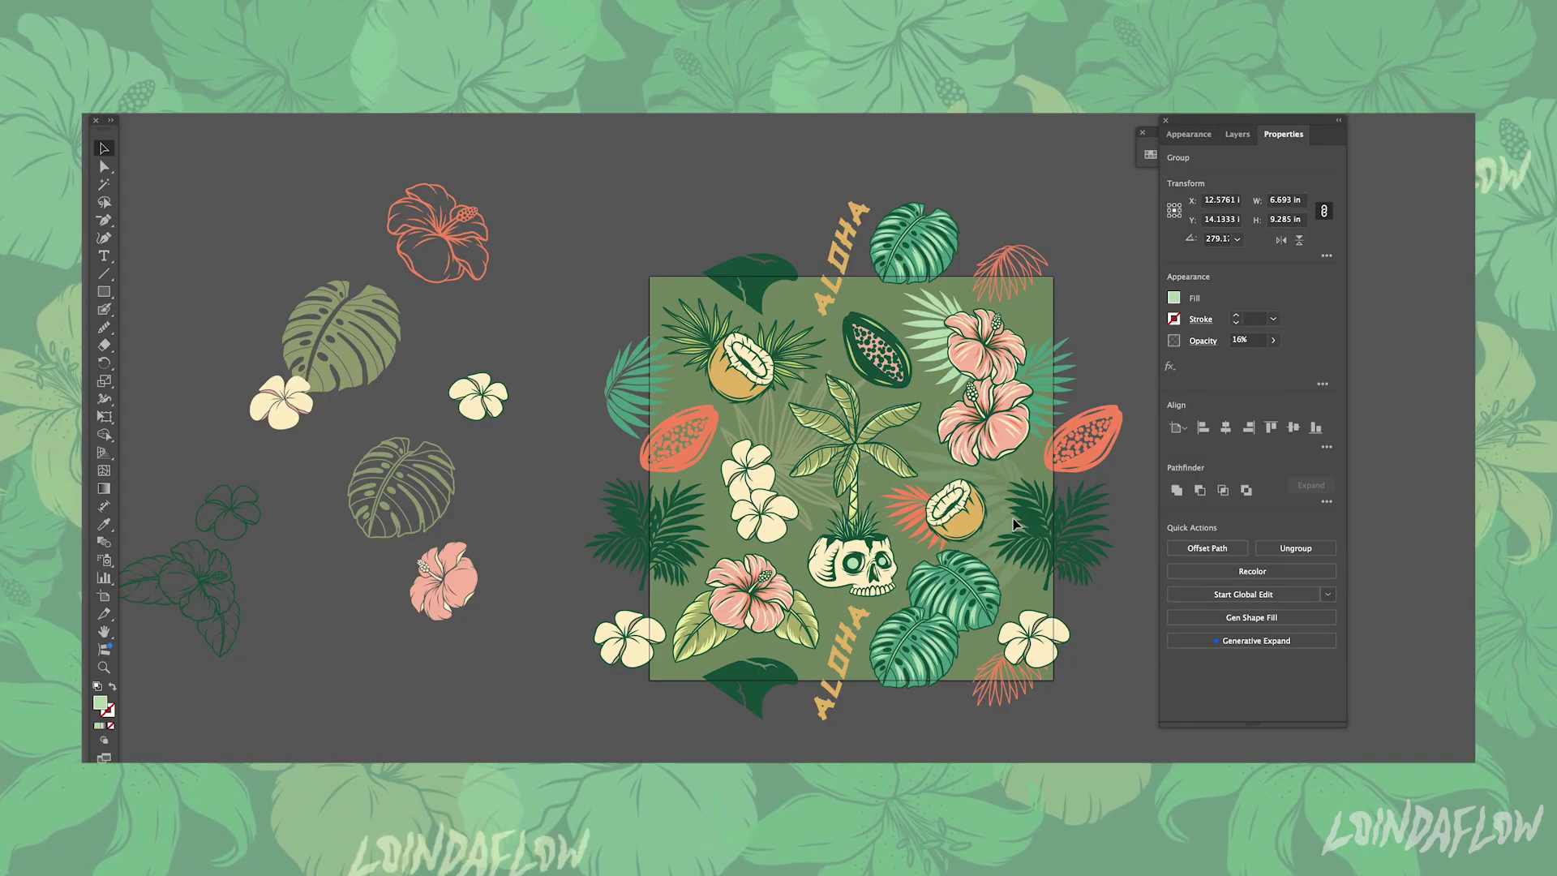
drag(1016, 523, 924, 359)
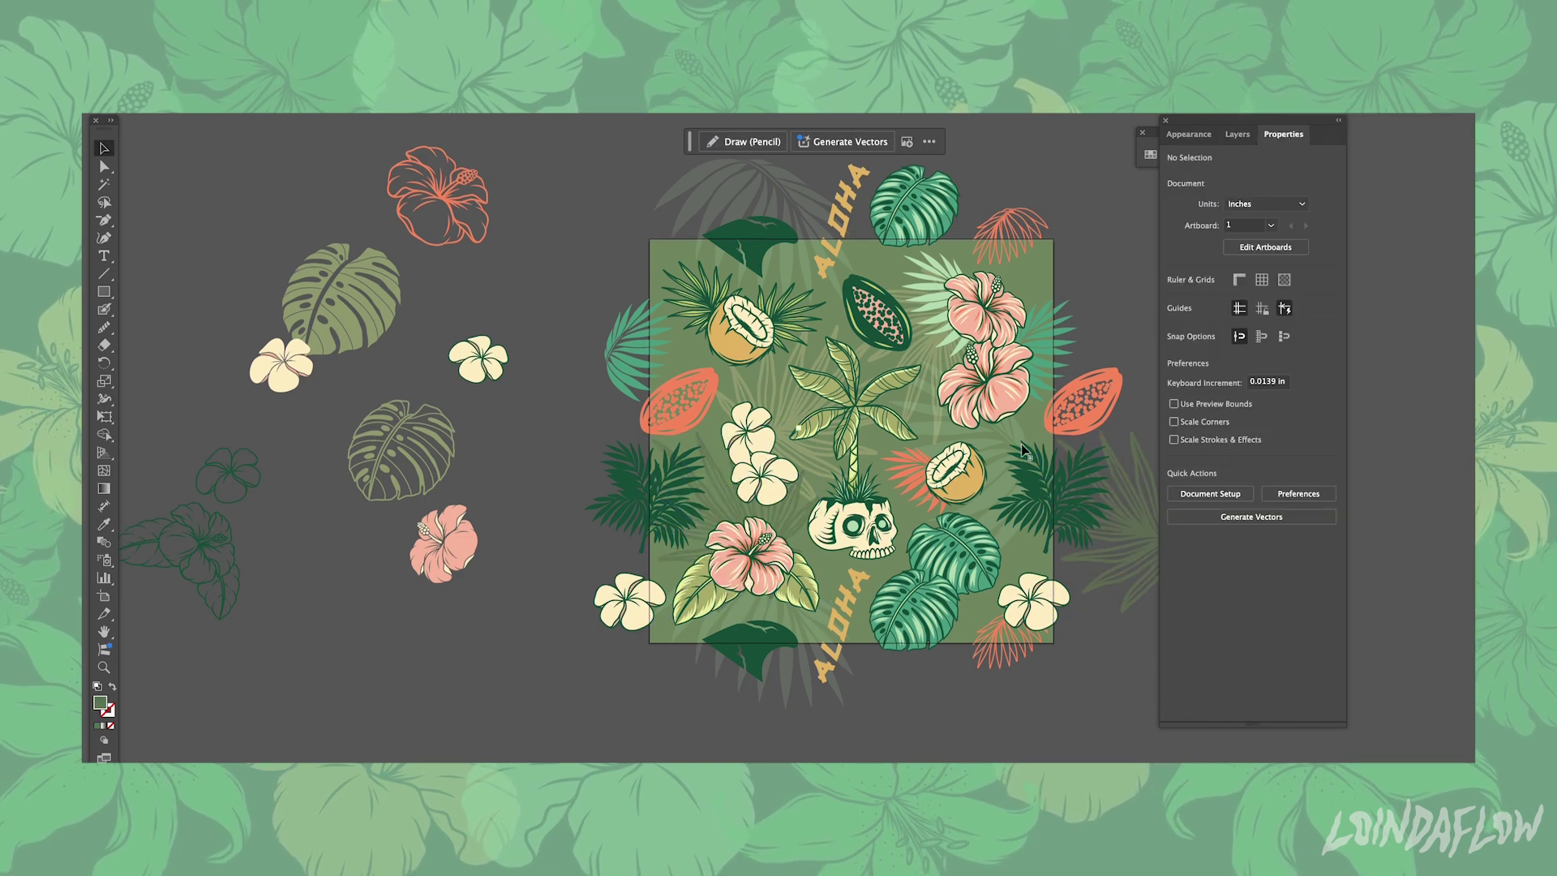
Select and reposition the faded palm groups at the top and bottom right
click(1020, 445)
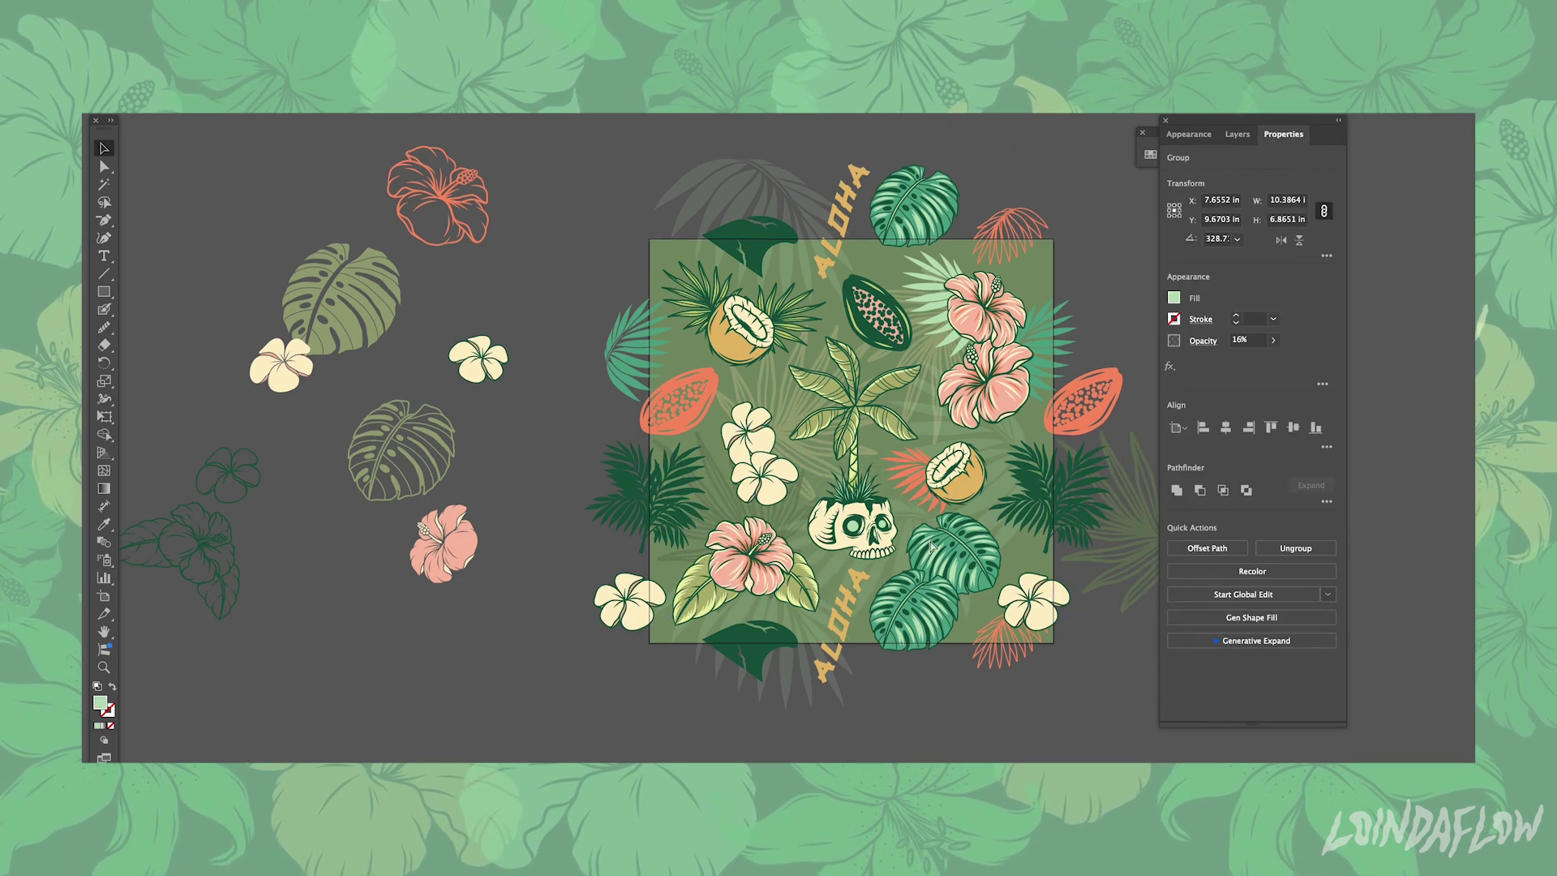
click(978, 671)
click(1087, 324)
click(990, 606)
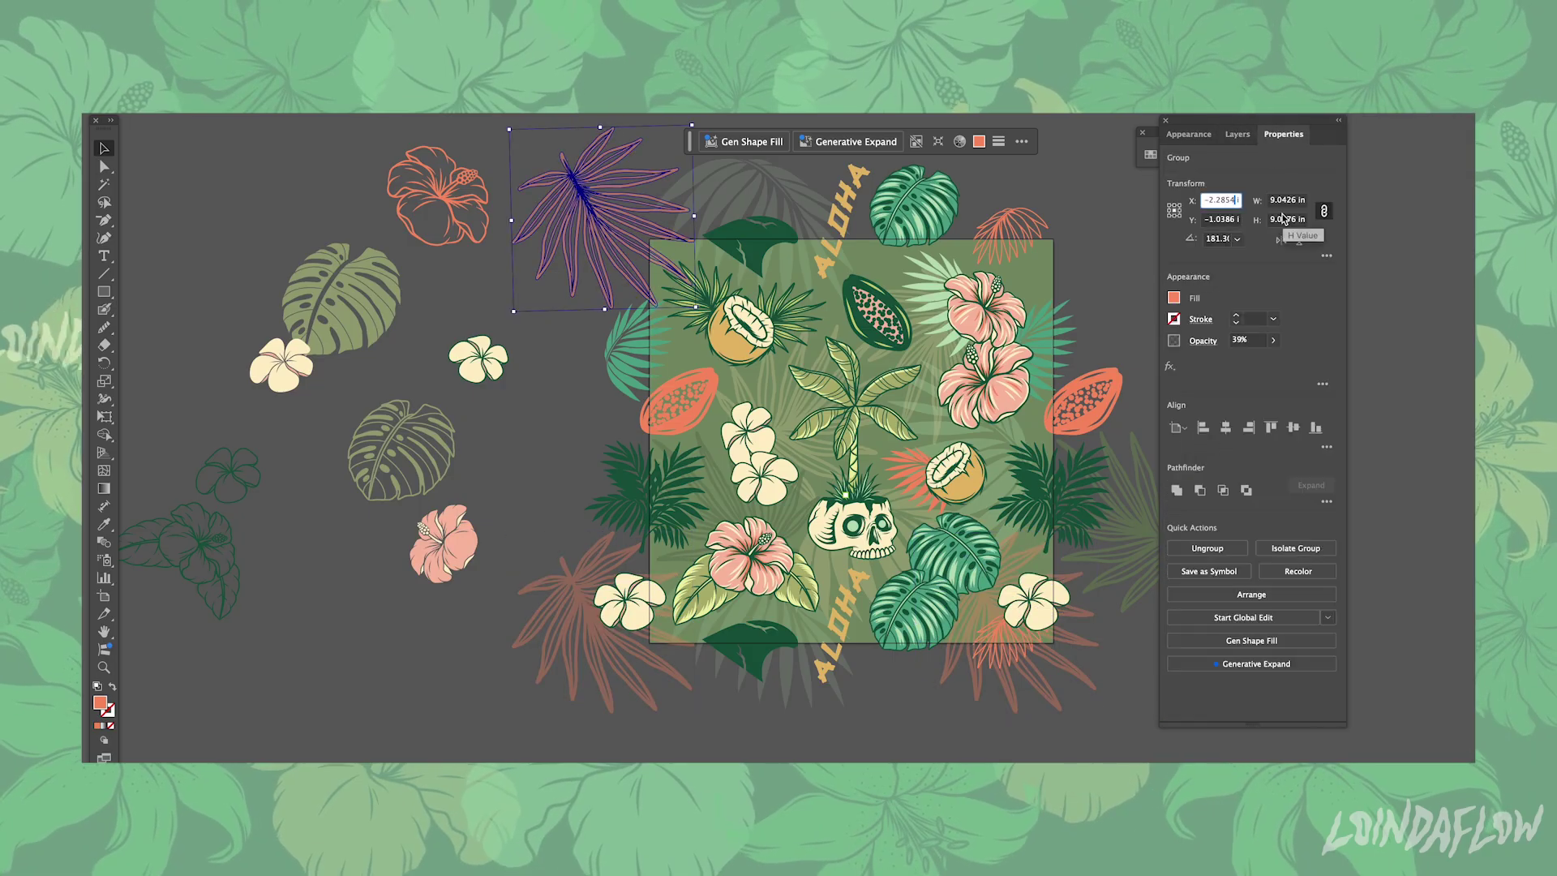
click(1134, 258)
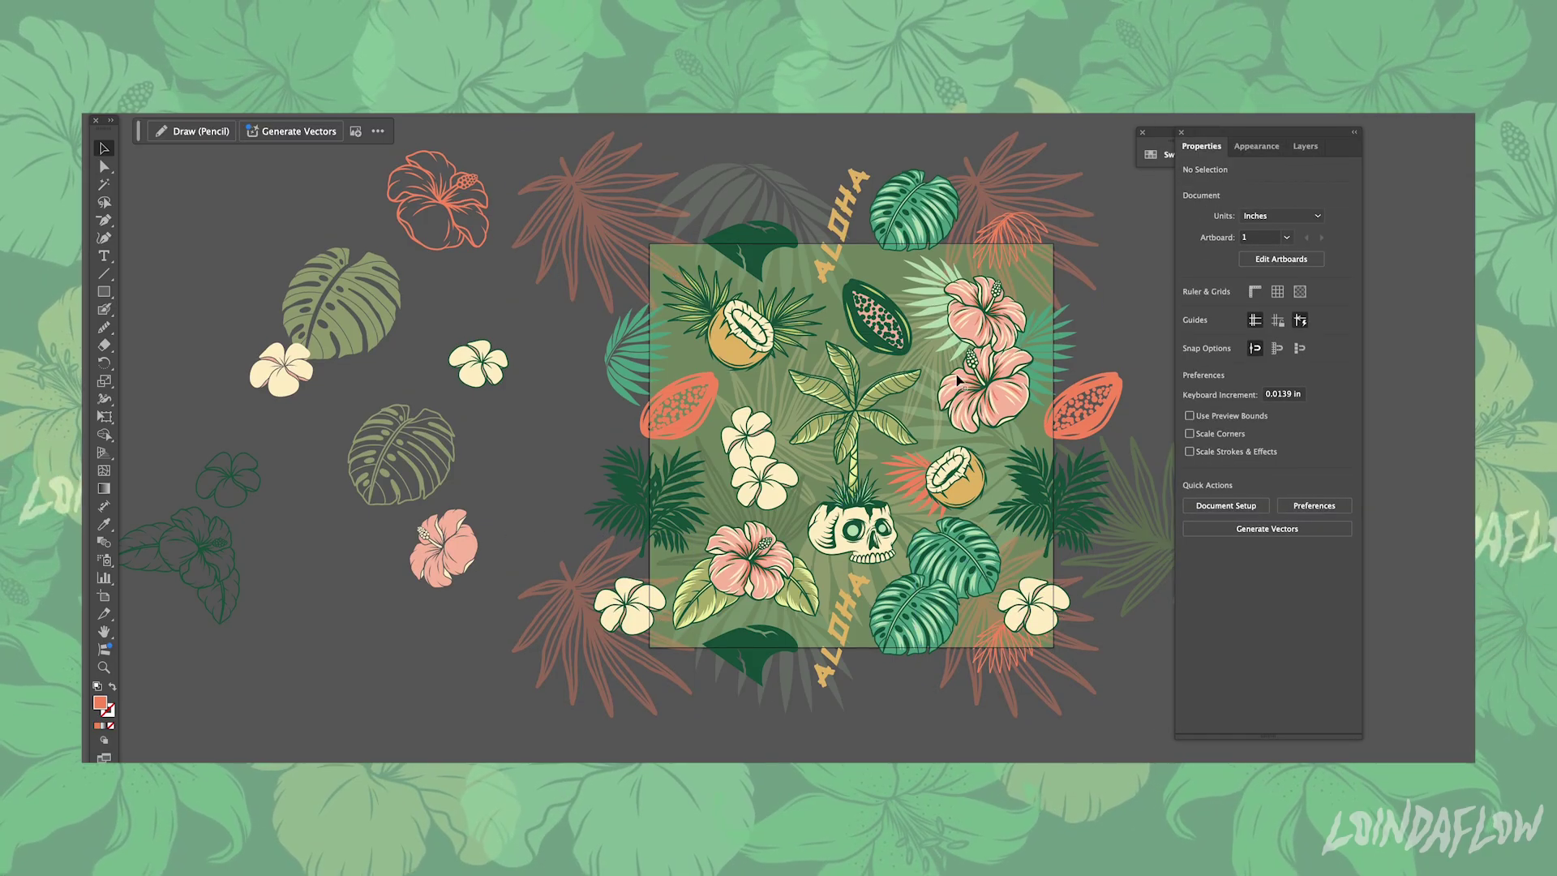
Move the faint palm leaves over the plumeria area and flip them vertically
click(944, 400)
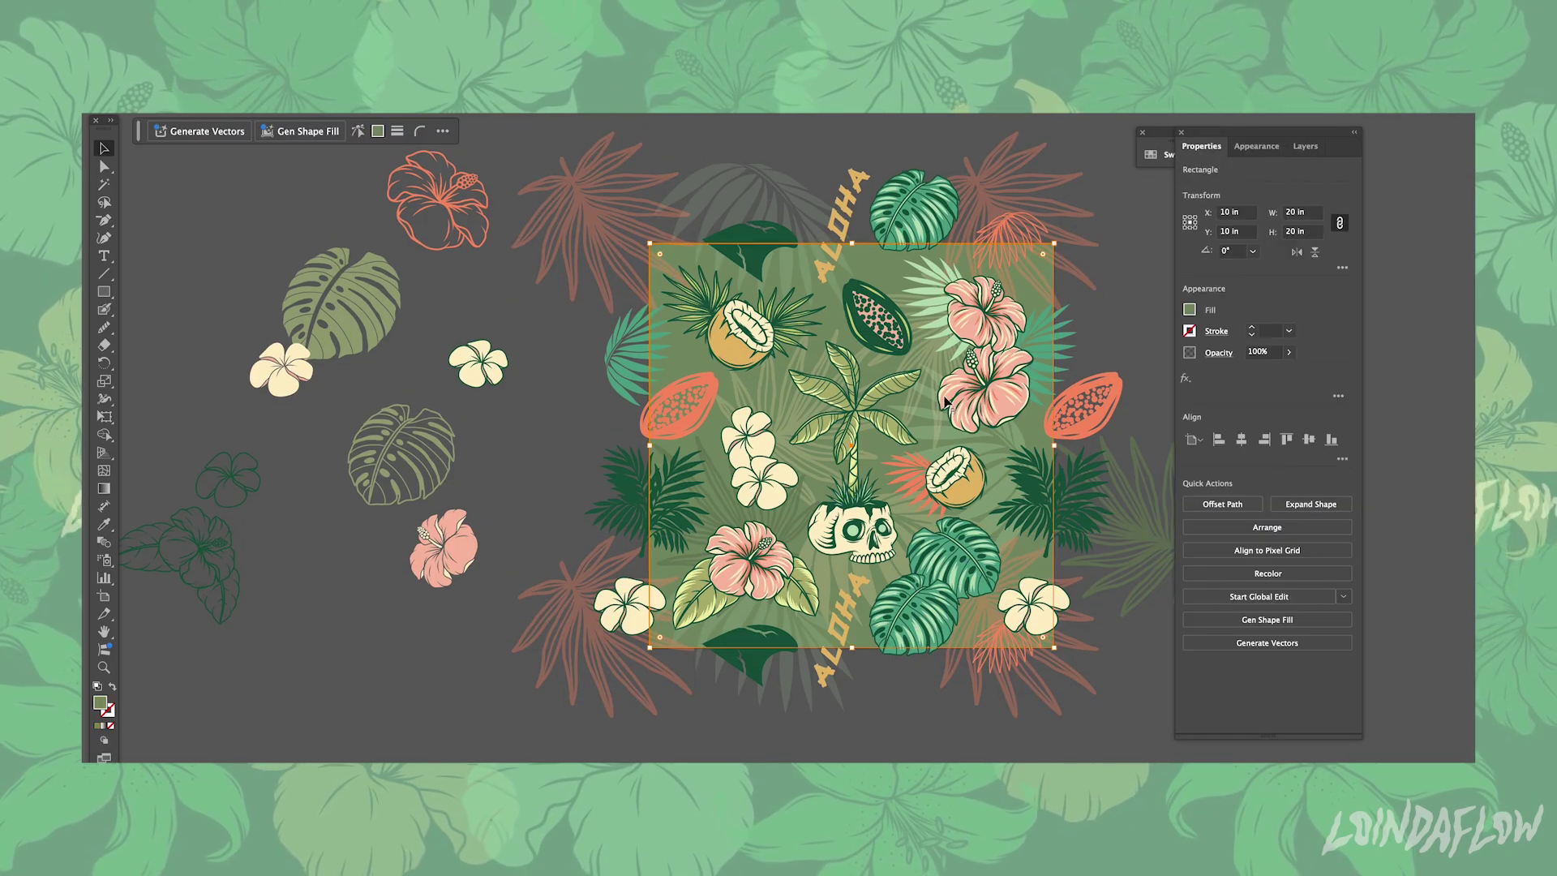
click(997, 458)
drag(997, 458, 733, 427)
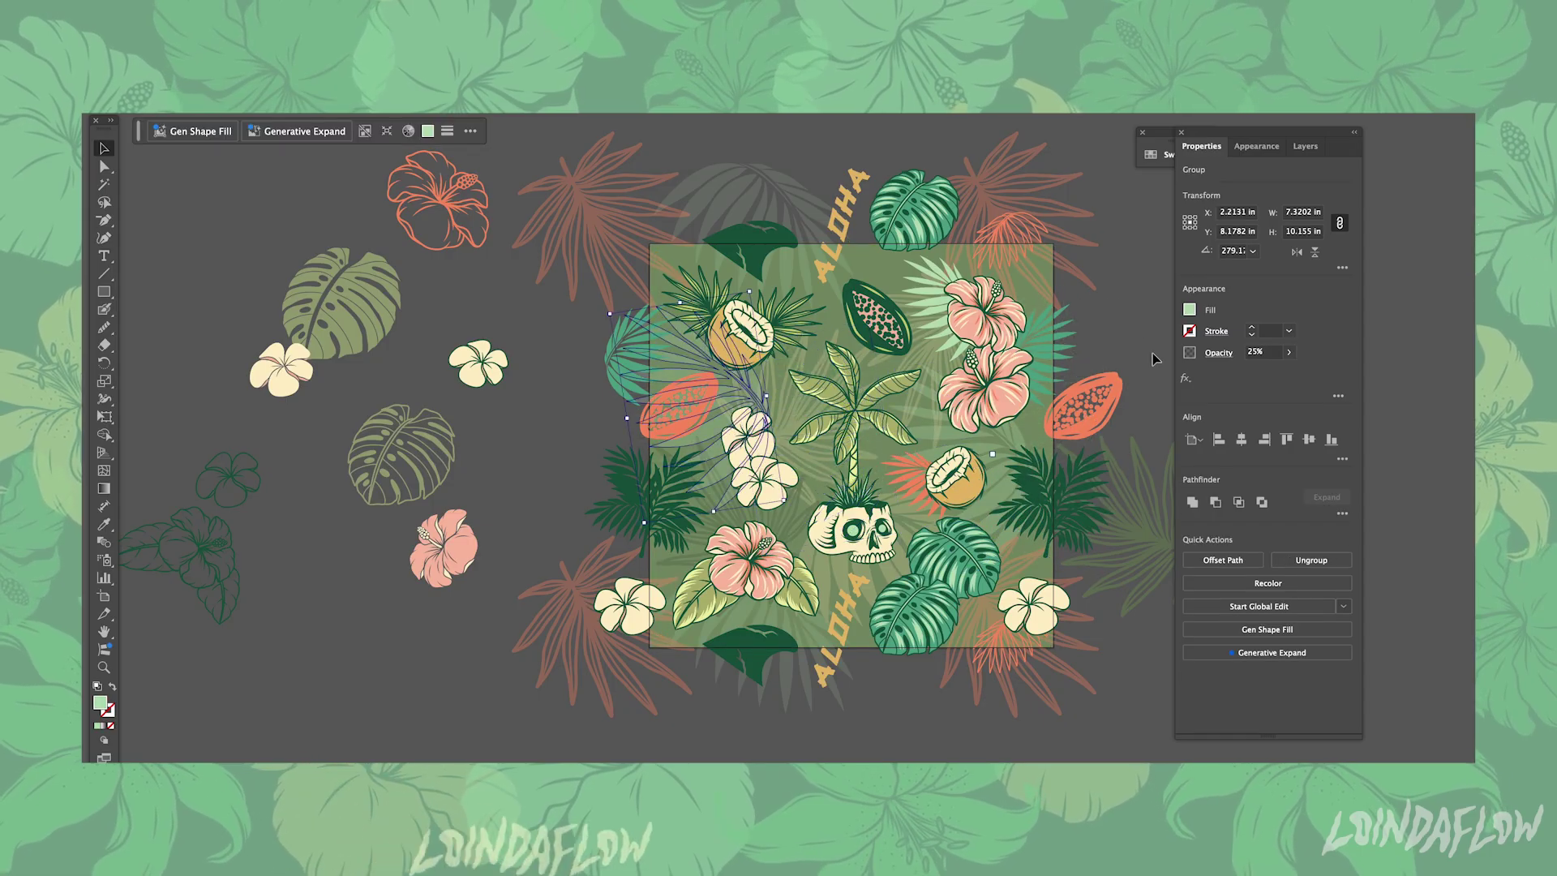
click(1313, 254)
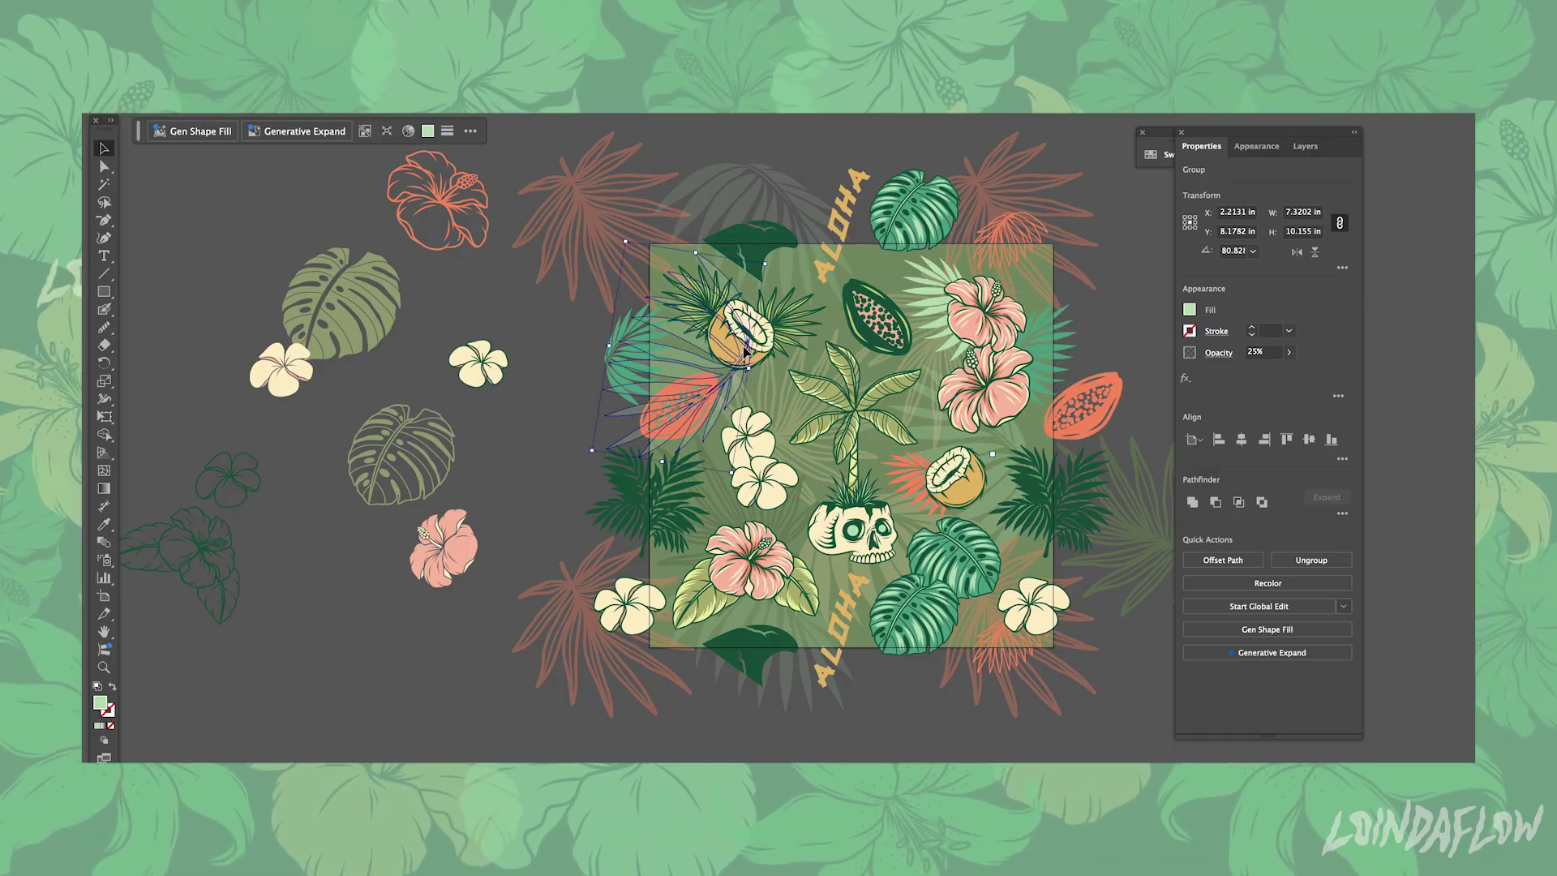
Shift the leaf group exactly 20 in right using the X position field
click(1304, 146)
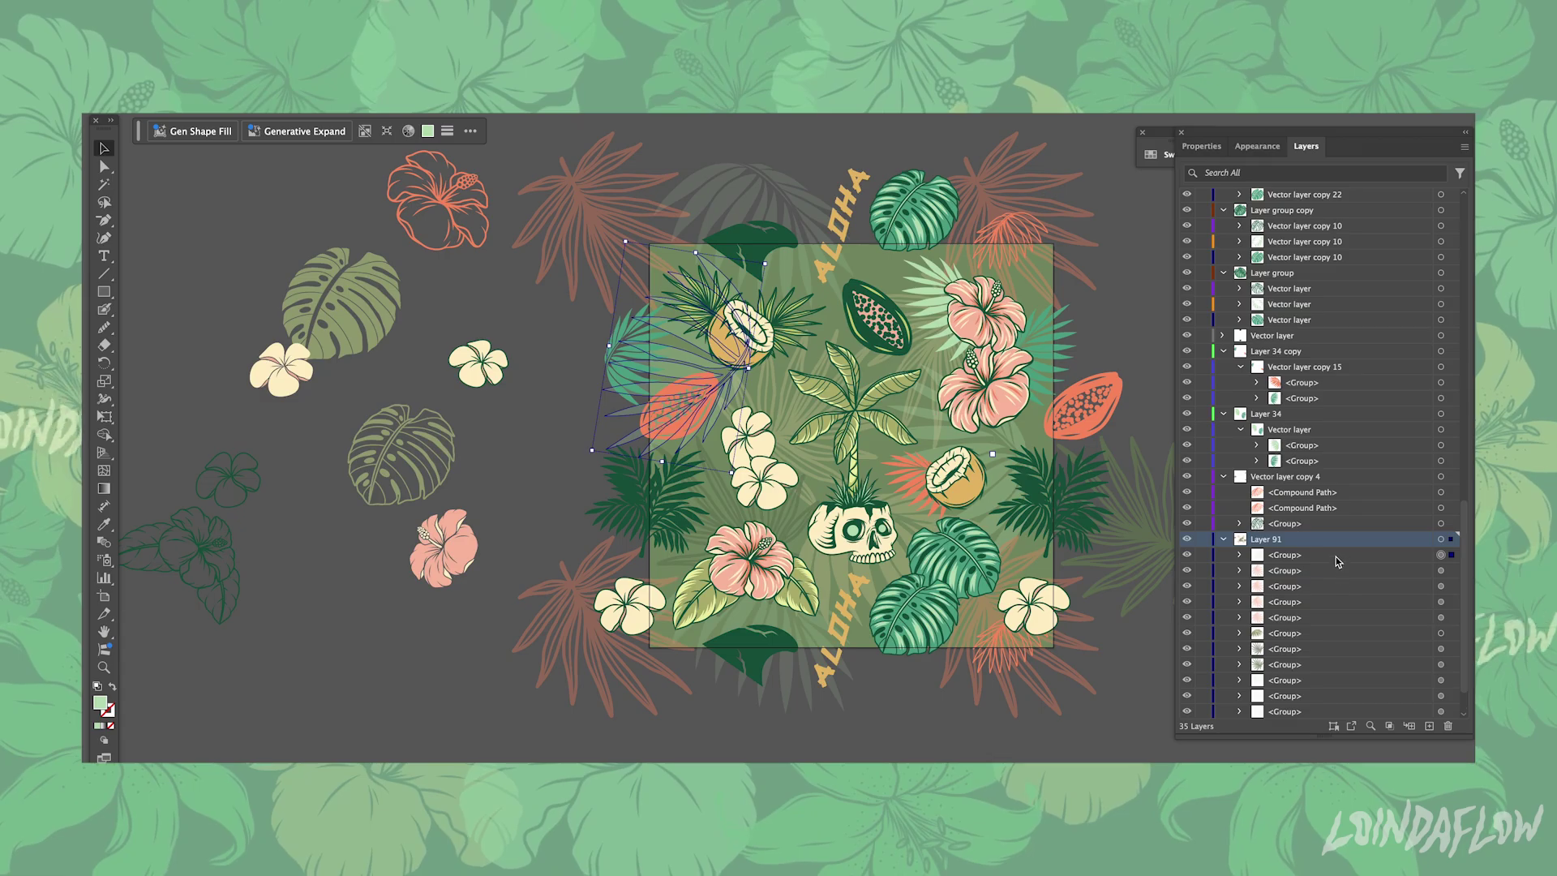
click(1464, 146)
click(1291, 161)
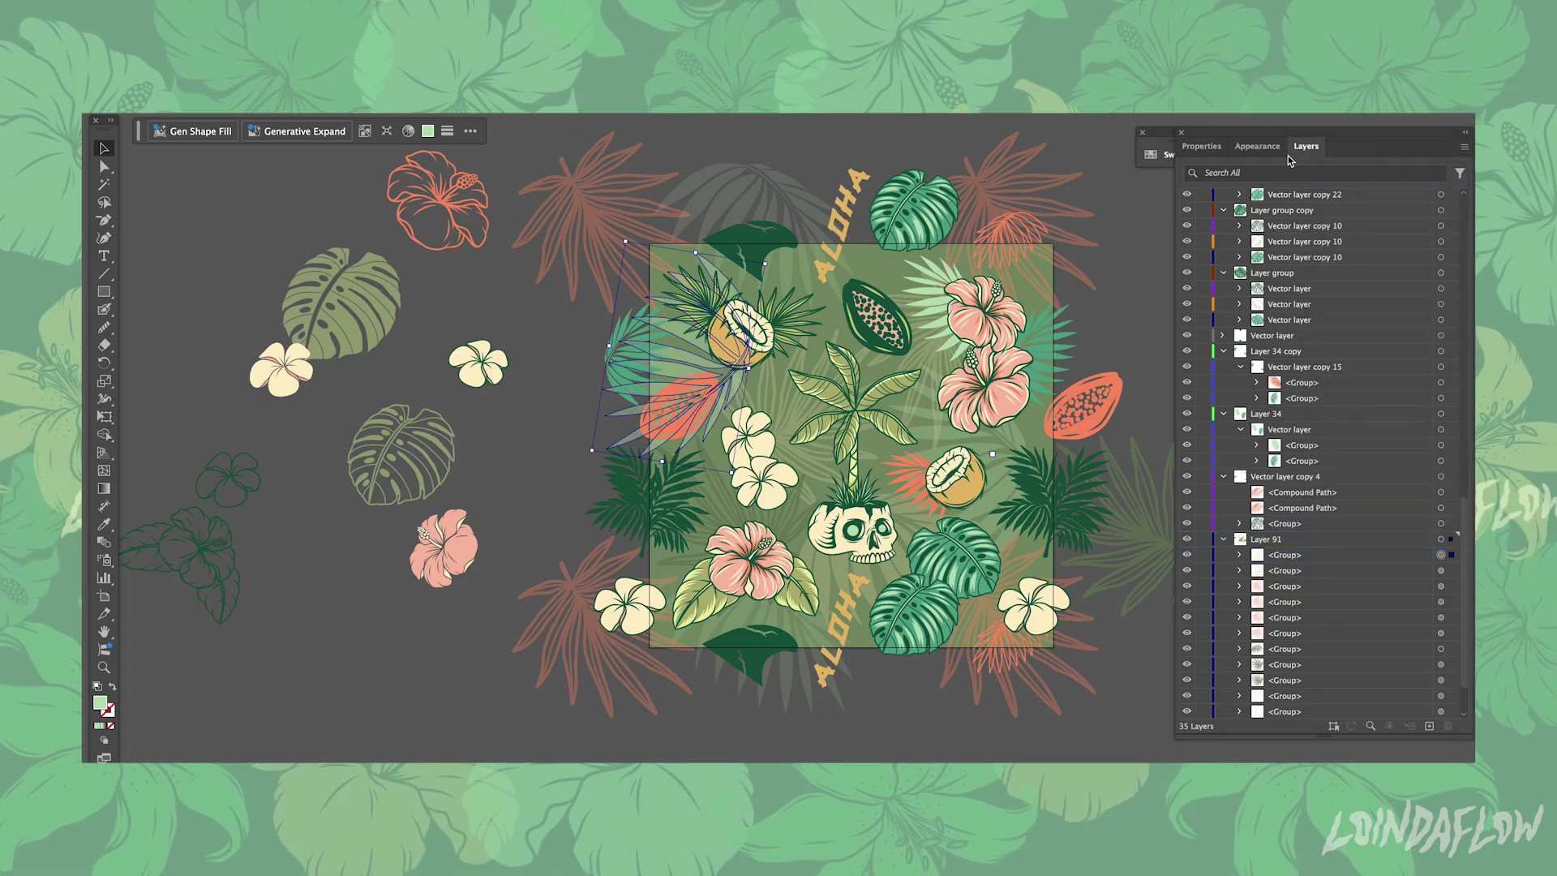
click(1199, 147)
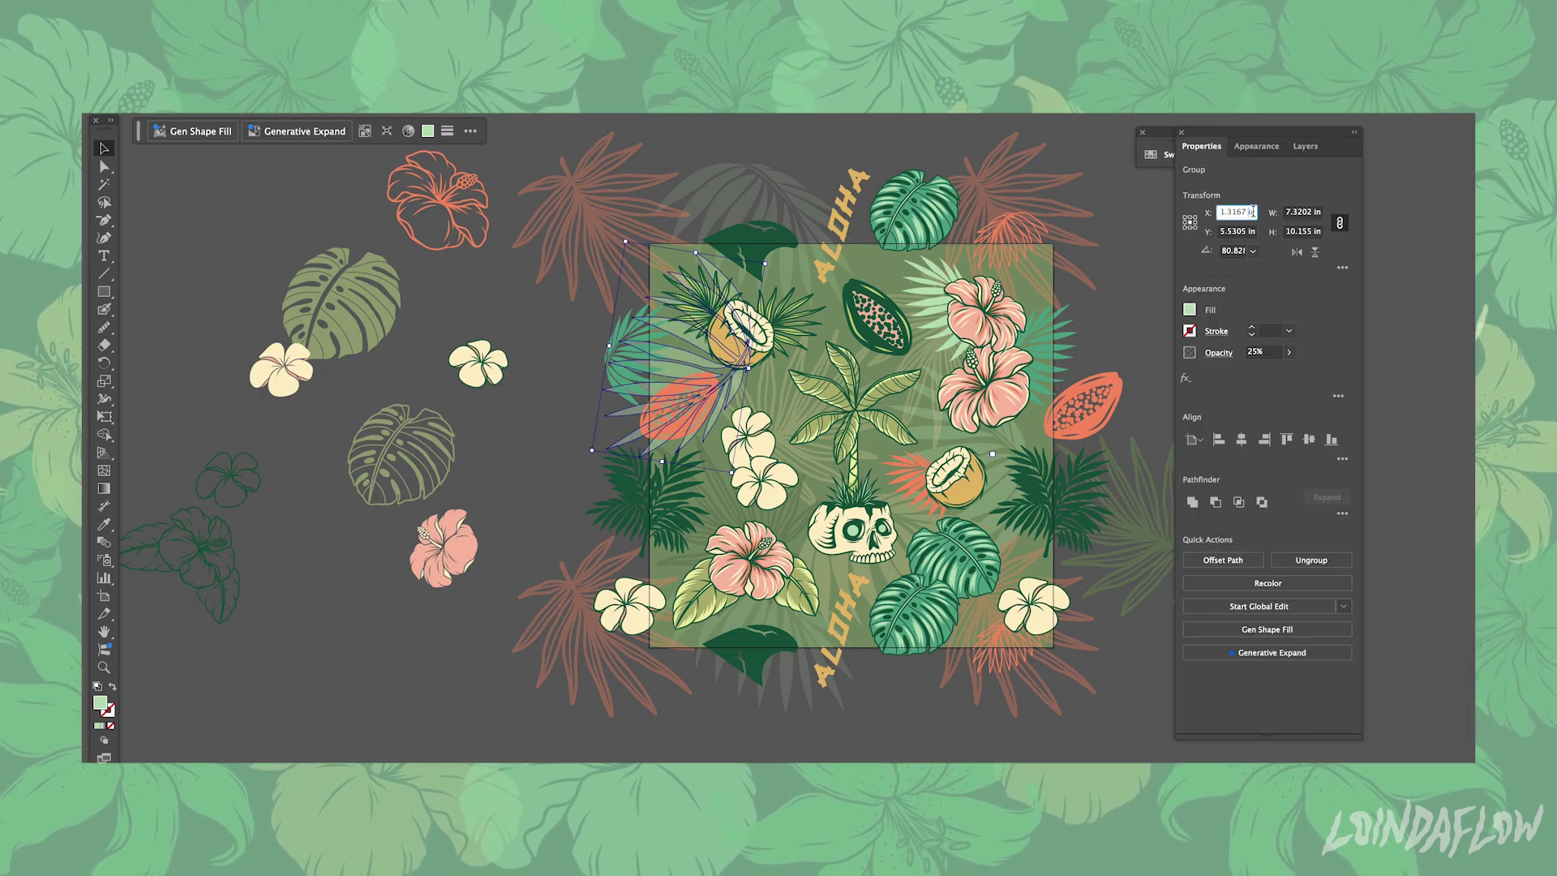
text(2)
key(Return)
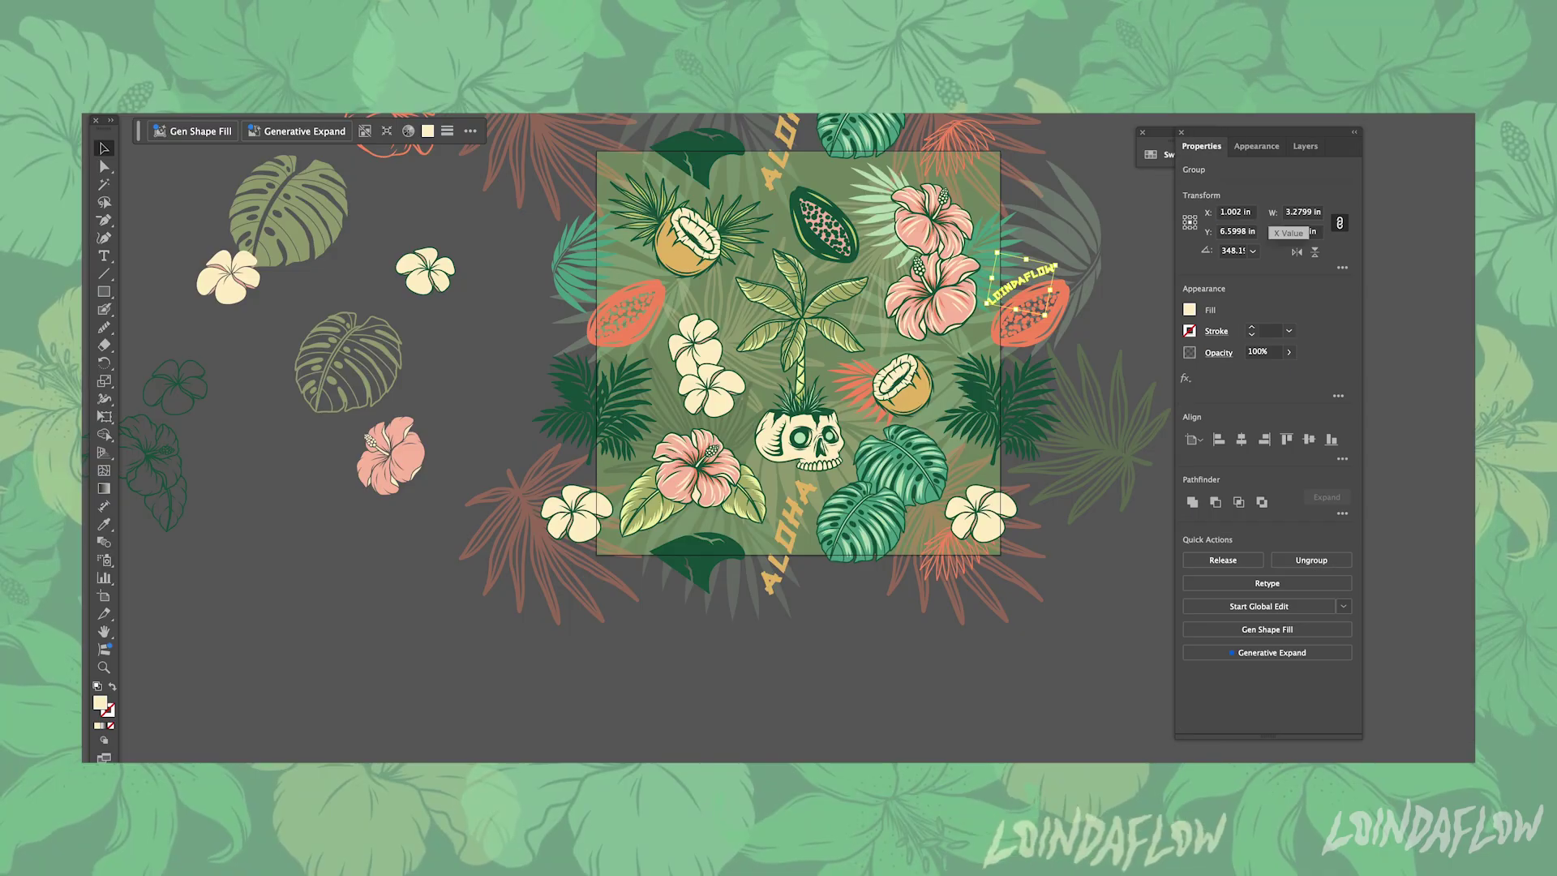
Draw a pattern-filled rectangle stretched across the canvas and close the Swatches panel
drag(168, 168, 1042, 703)
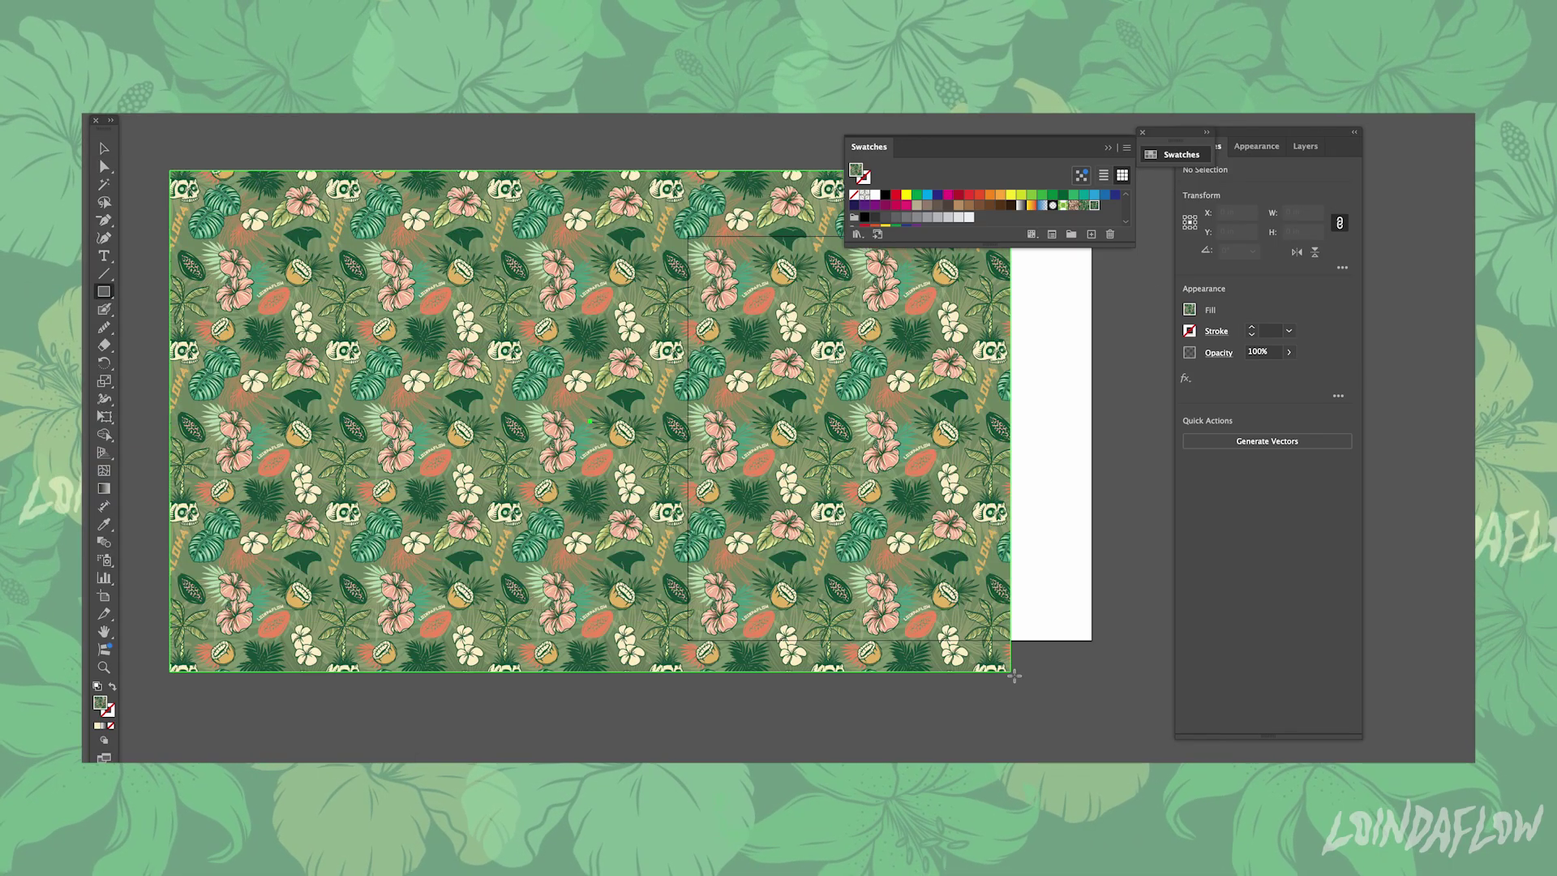
key(v)
scroll(396, 430, up, 3)
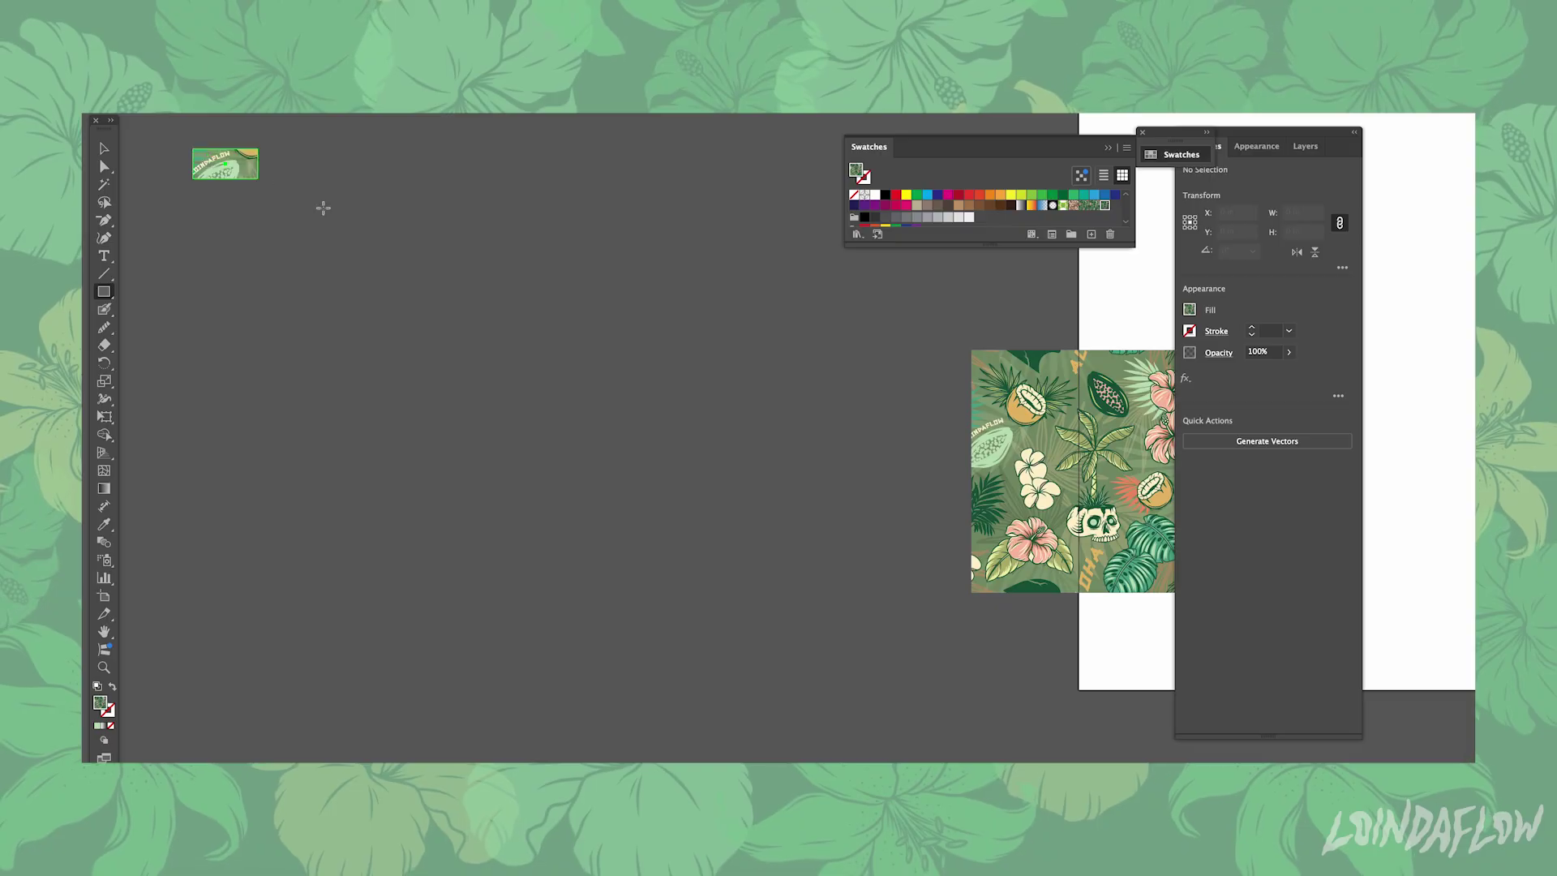
mouse_move(323, 208)
mouse_down()
mouse_move(1078, 551)
mouse_move(1246, 760)
mouse_up()
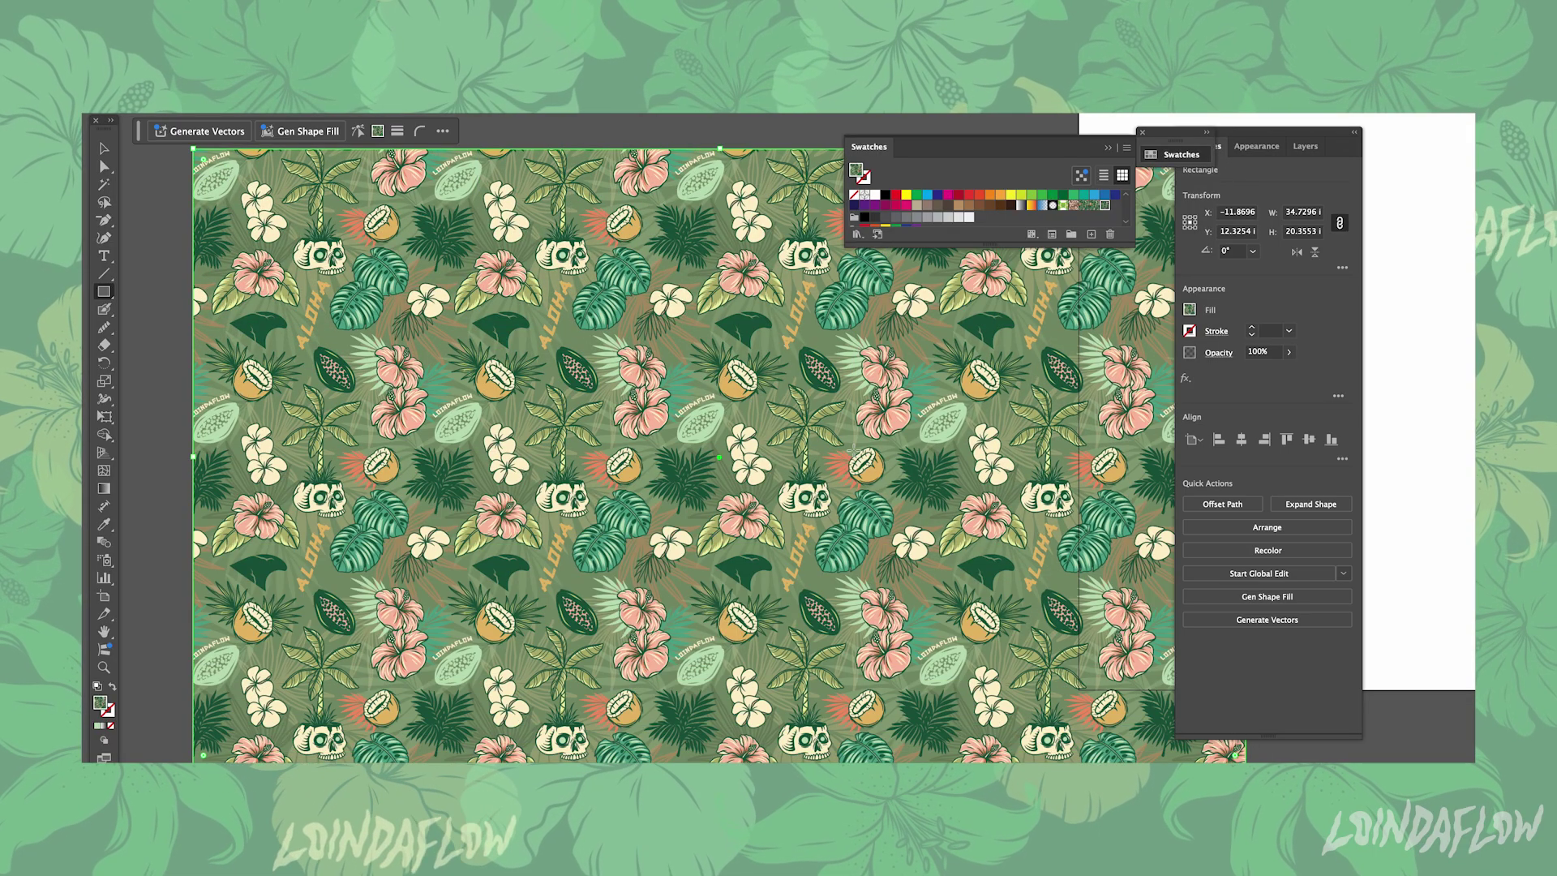
click(1114, 156)
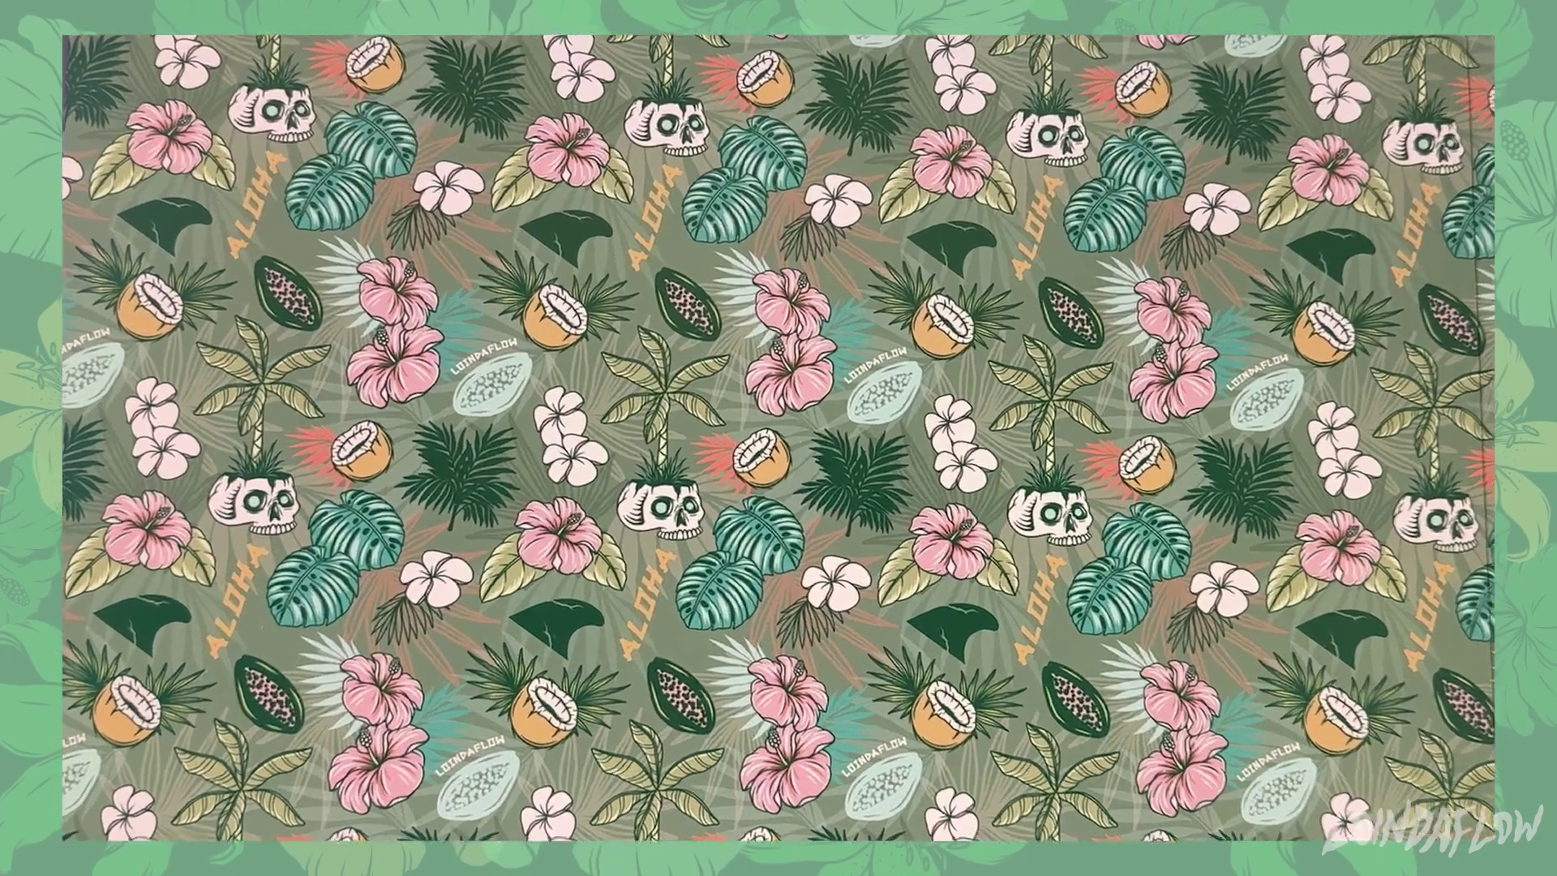